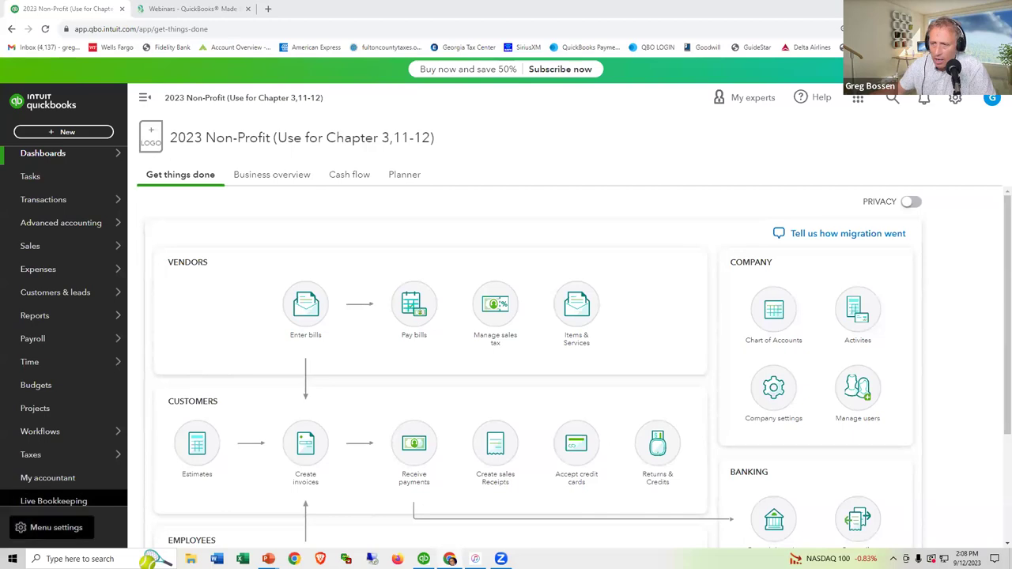
Step: View the QuickBooks Desktop home page and the QuickBooks Online Business overview, dismissing the dashboard customization tip
{"action": "mouse_move", "coordinate": [424, 559]}
{"action": "left_click", "coordinate": [426, 506]}
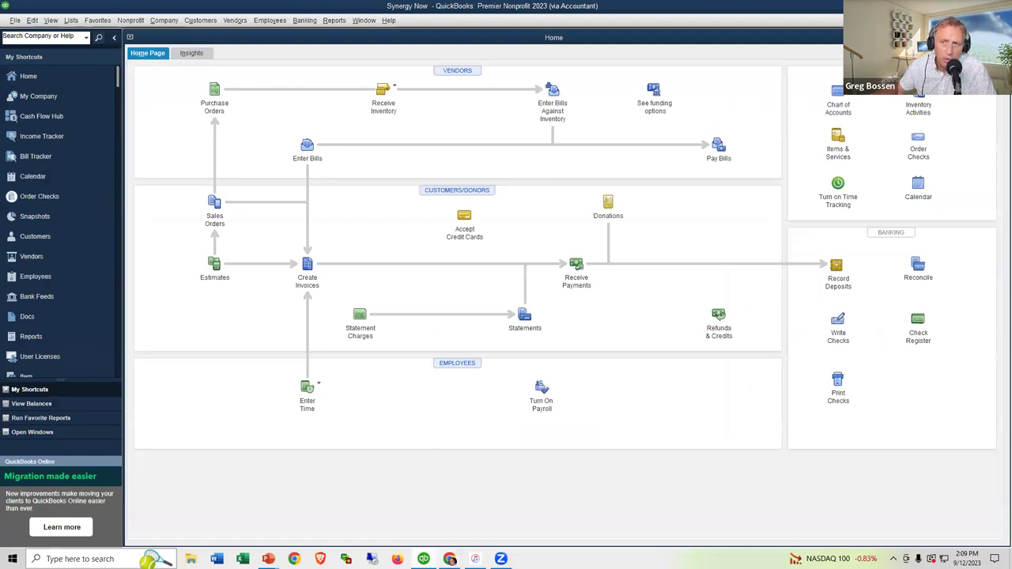
{"action": "key", "text": "alt+Tab"}
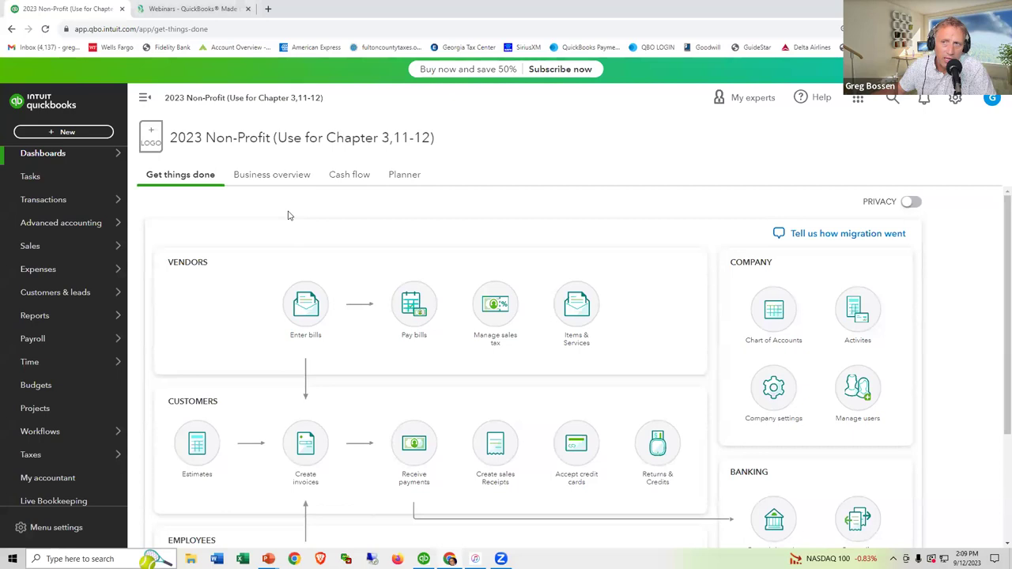
{"action": "left_click", "coordinate": [269, 181]}
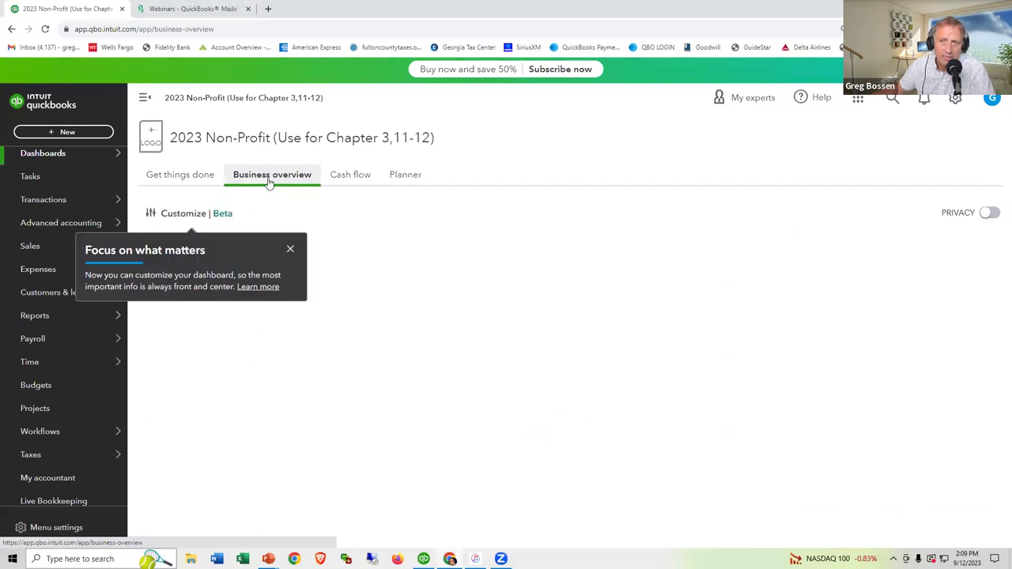
{"action": "left_click", "coordinate": [291, 249]}
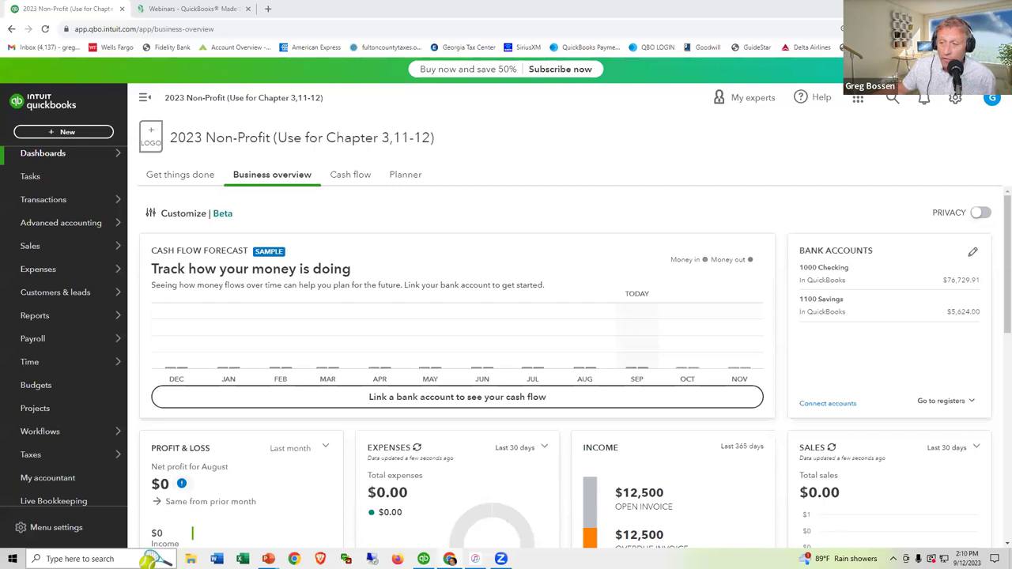
Step: Switch to QuickBooks Desktop, open the budget setup, and start creating a new budget
{"action": "key", "text": "alt+Tab"}
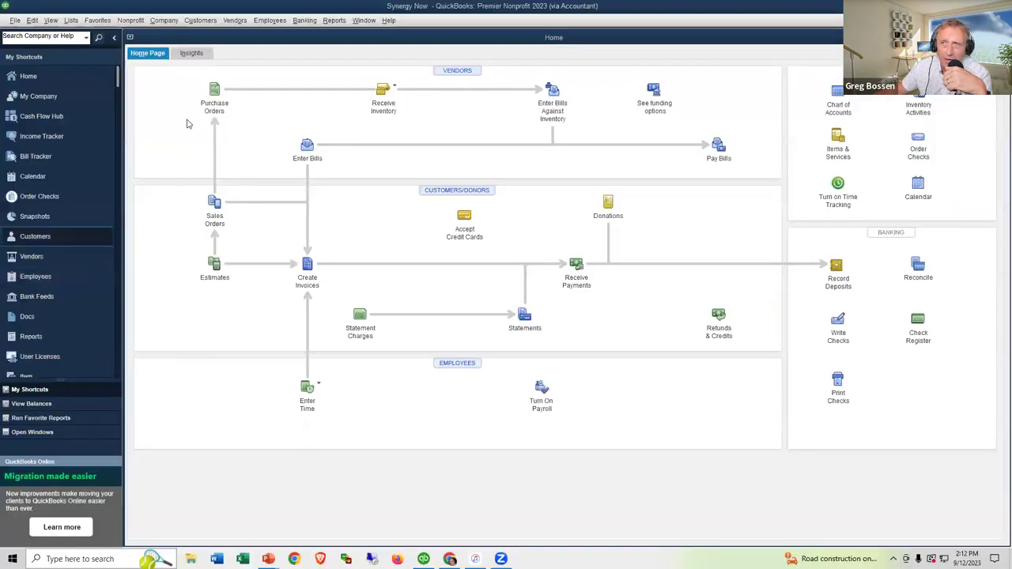
{"action": "left_click", "coordinate": [165, 21]}
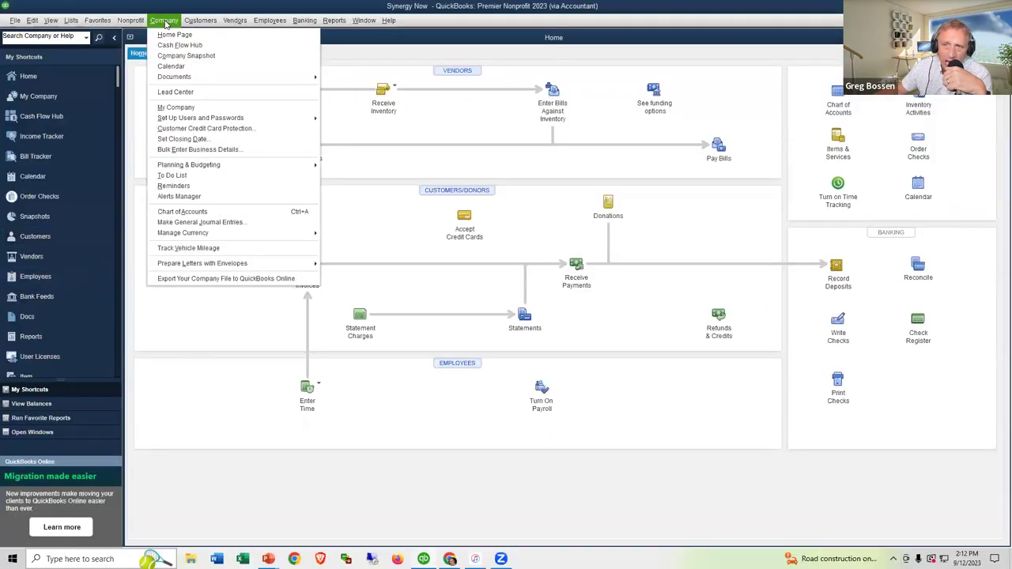
{"action": "mouse_move", "coordinate": [301, 168]}
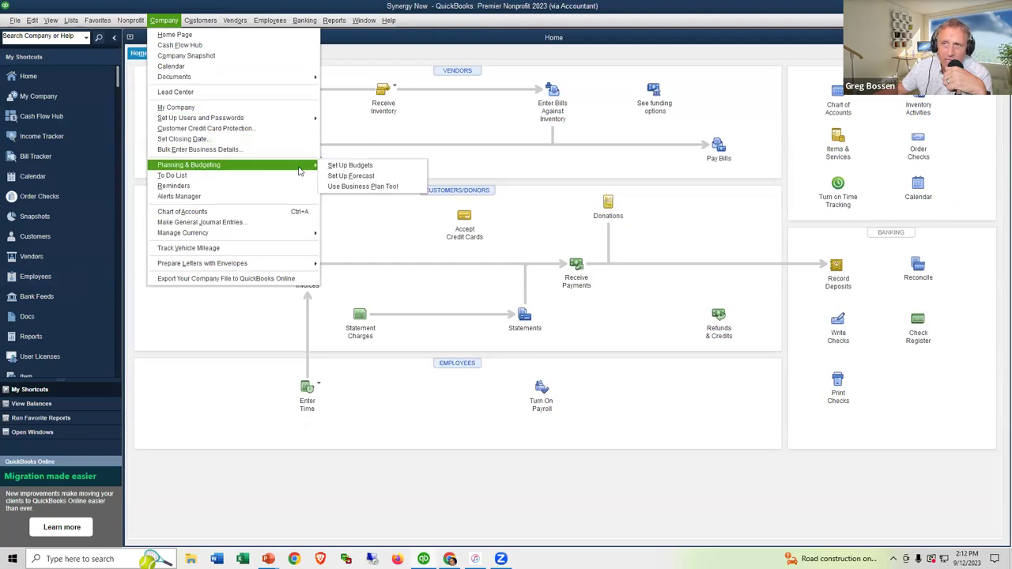
{"action": "left_click", "coordinate": [340, 166]}
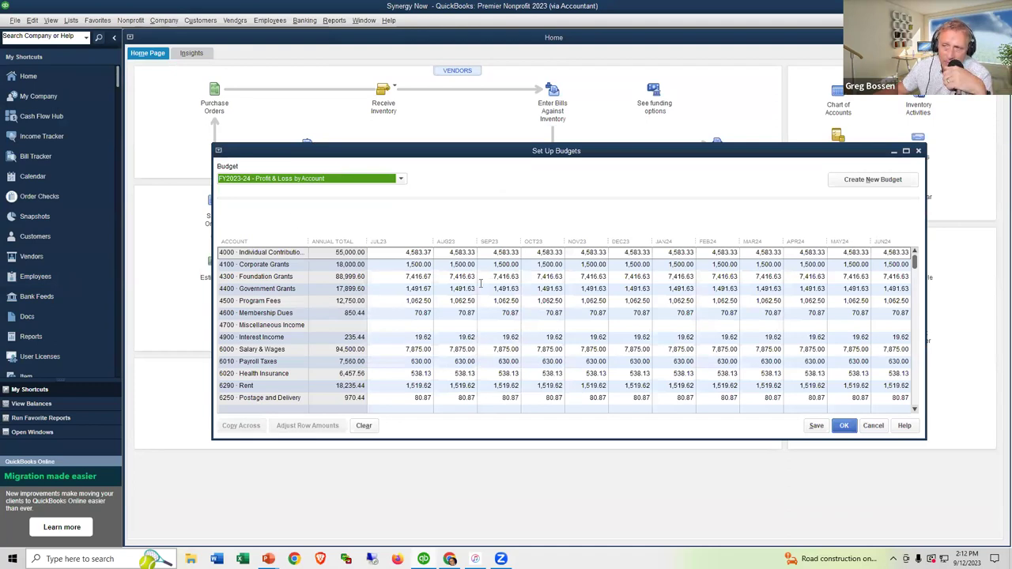
{"action": "left_click", "coordinate": [858, 184]}
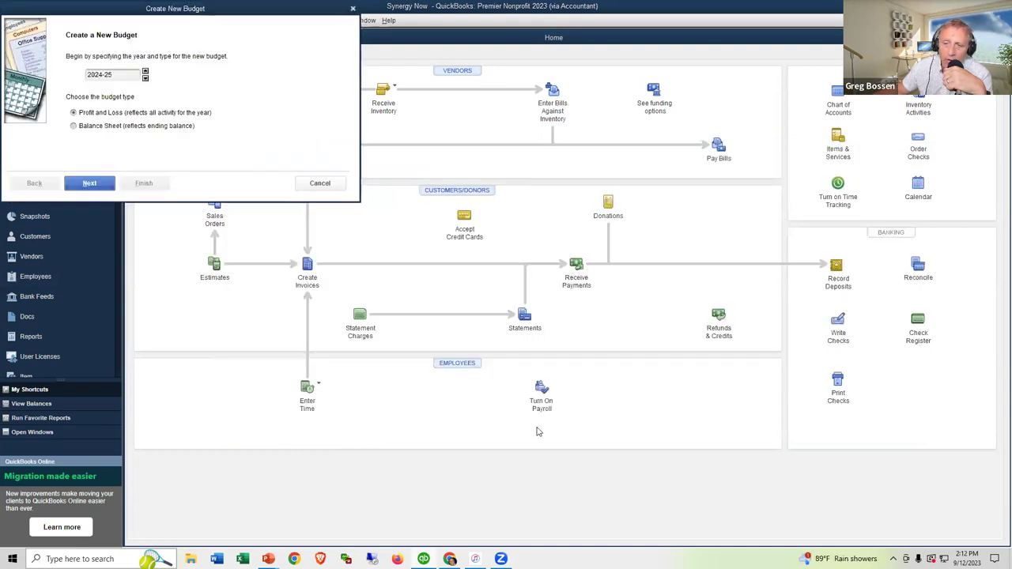
Step: Switch to QuickBooks Online and open the list of budgets
{"action": "mouse_move", "coordinate": [451, 557]}
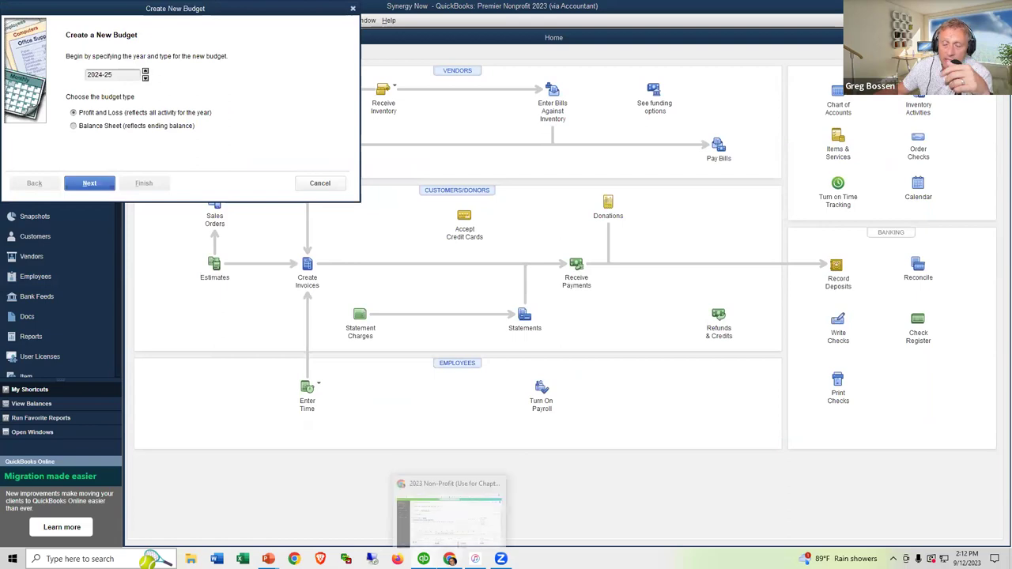
{"action": "left_click", "coordinate": [450, 515]}
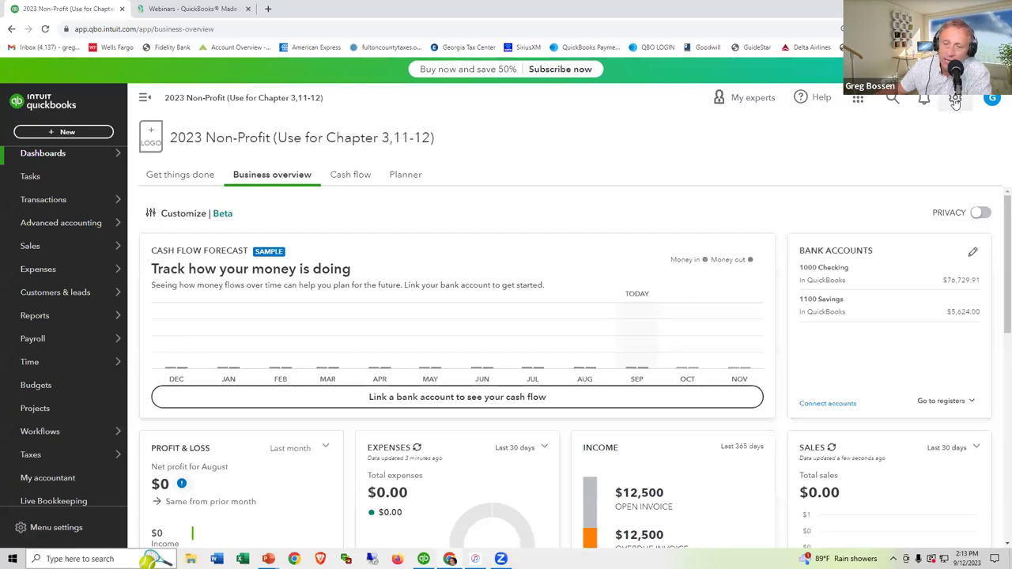
{"action": "mouse_move", "coordinate": [96, 262]}
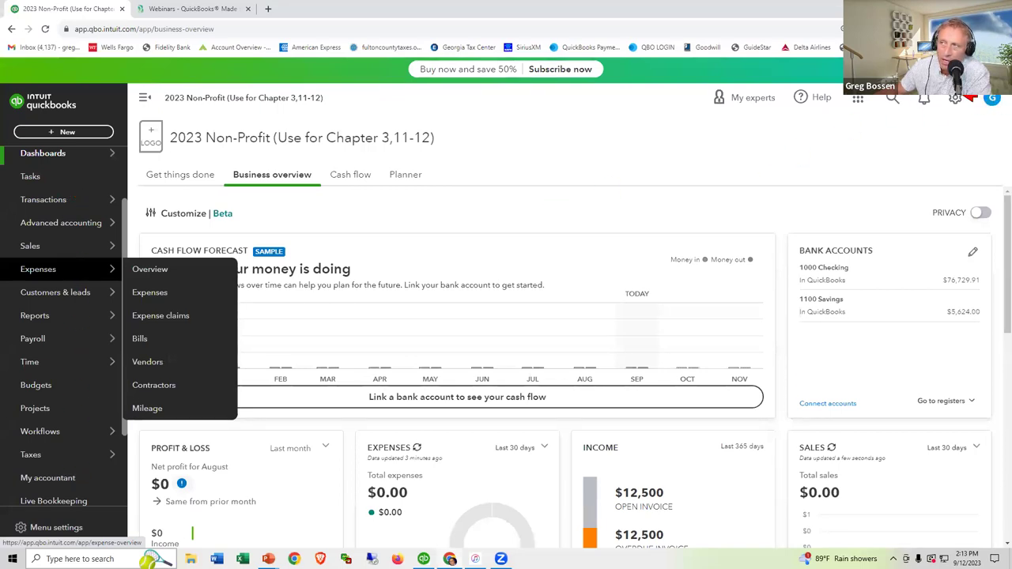
{"action": "left_click", "coordinate": [965, 121]}
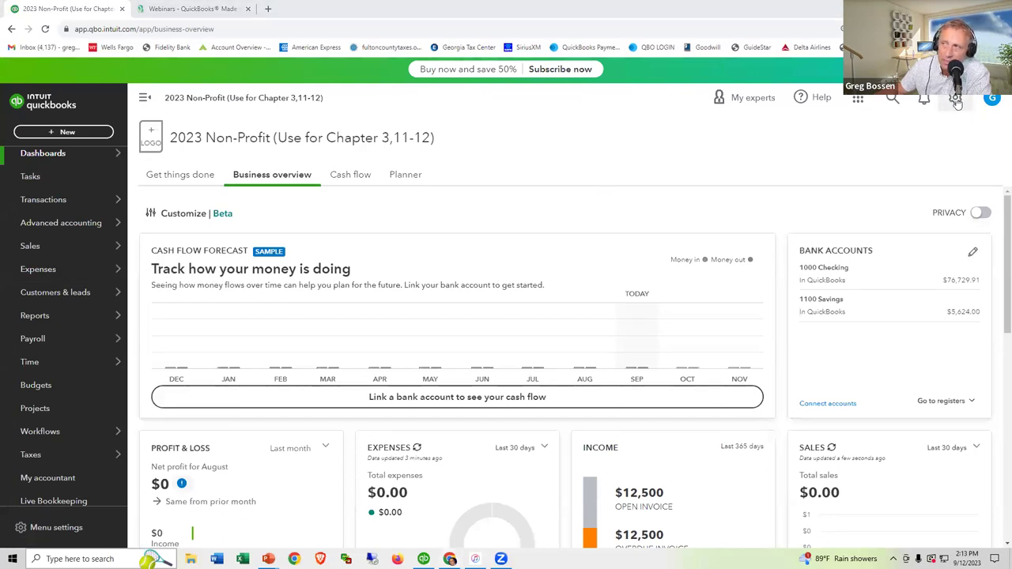
{"action": "left_click", "coordinate": [956, 99]}
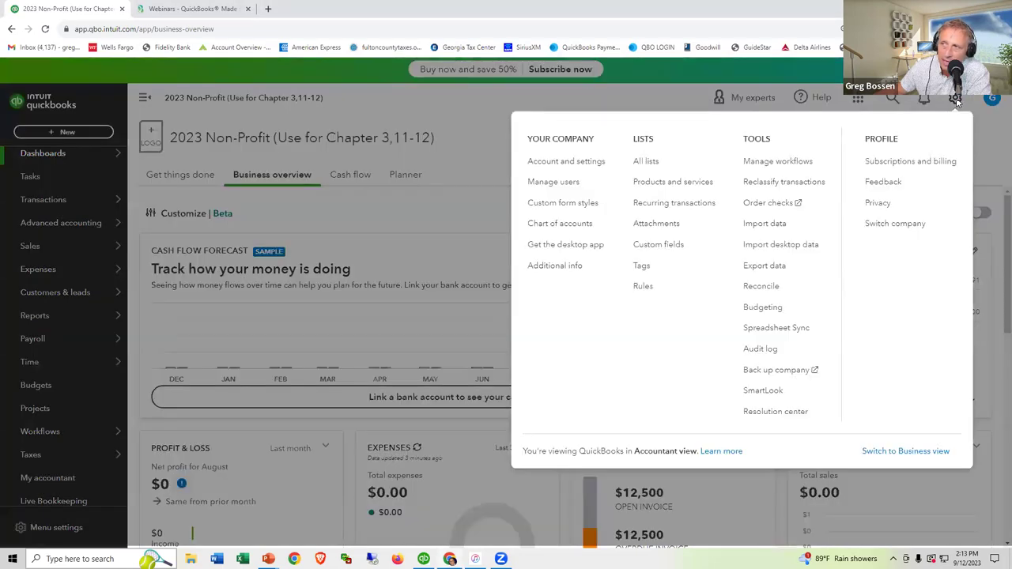
{"action": "left_click", "coordinate": [761, 311]}
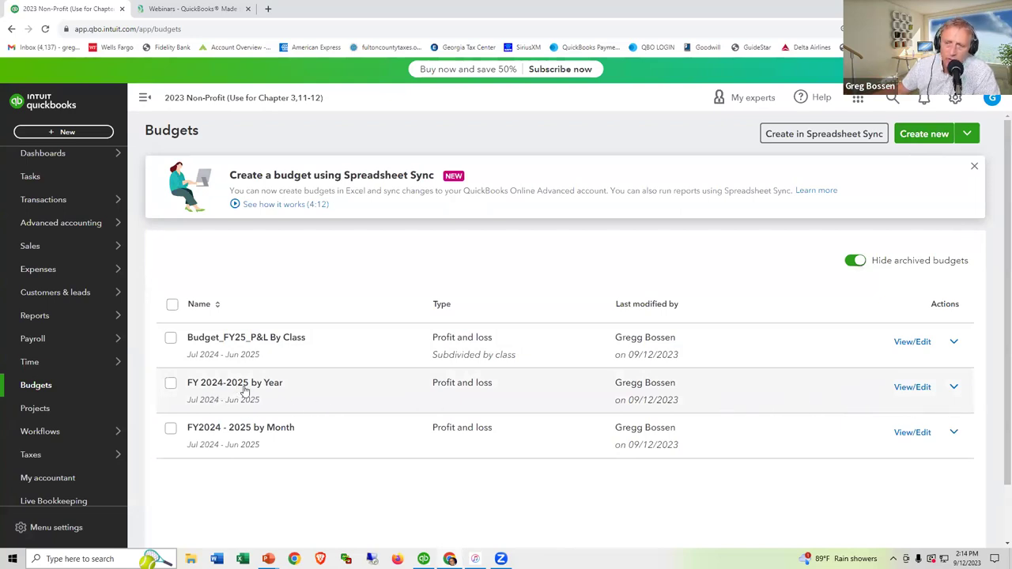
Step: Check the actions available for the FY 2024-2025 by Year budget and start creating a new budget
{"action": "left_click", "coordinate": [954, 390]}
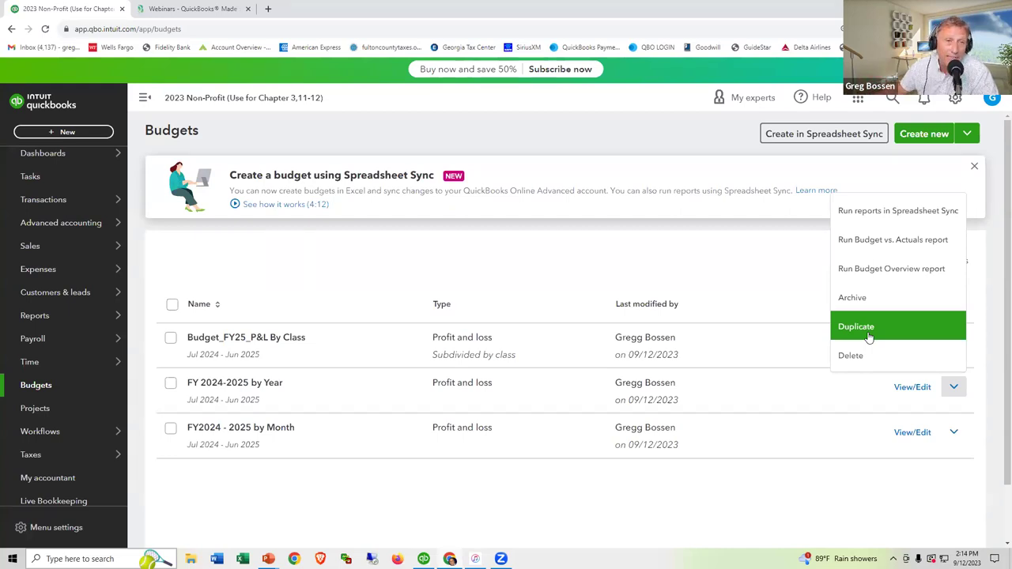
{"action": "left_click", "coordinate": [729, 278]}
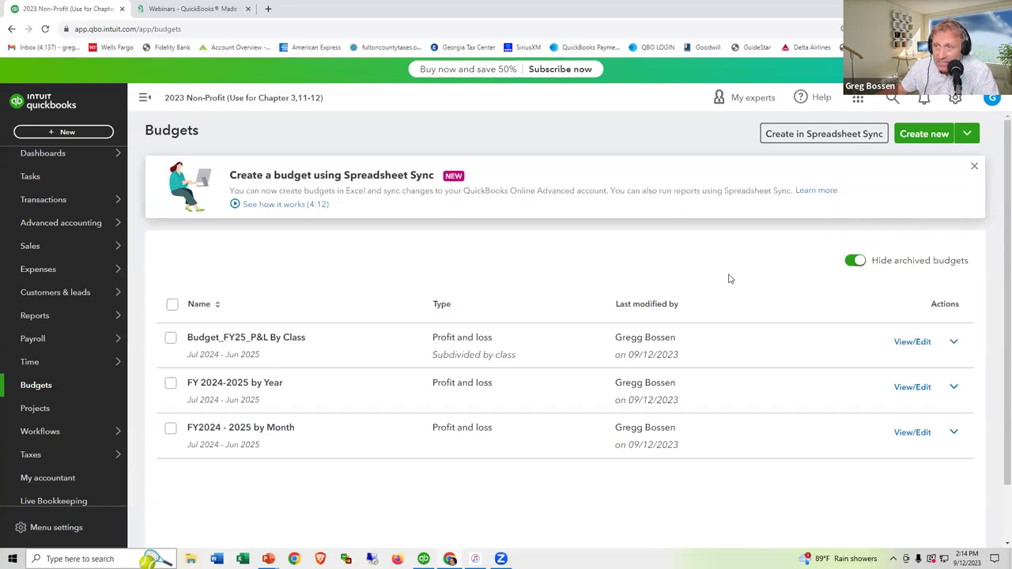
{"action": "key", "text": "alt+Tab"}
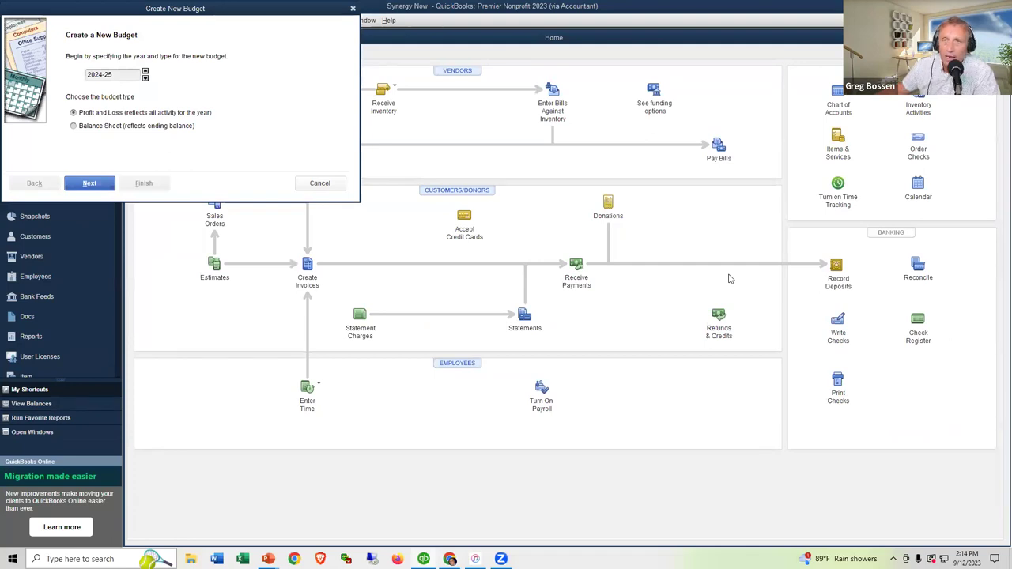
{"action": "key", "text": "alt+Tab"}
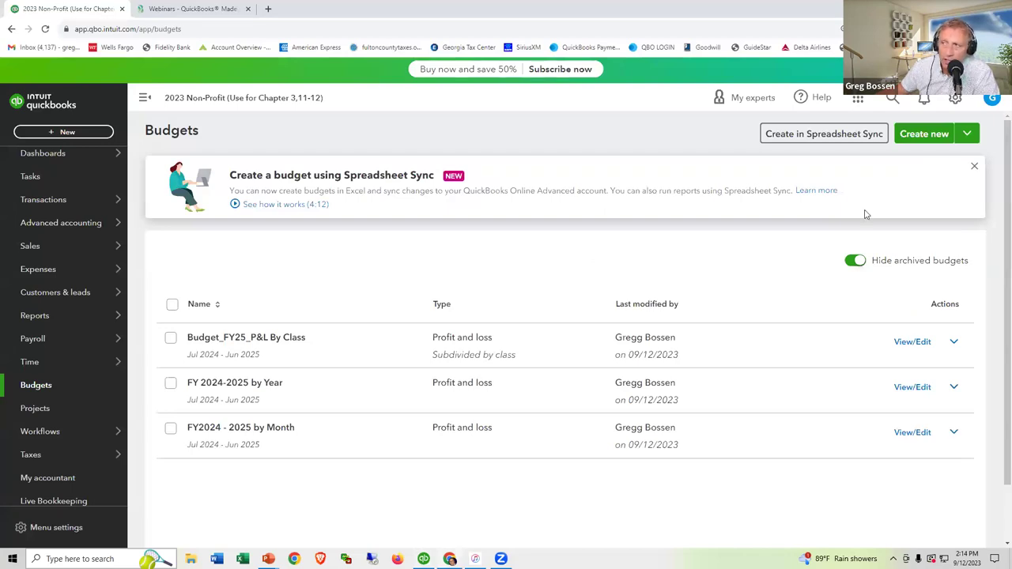
{"action": "left_click", "coordinate": [921, 134]}
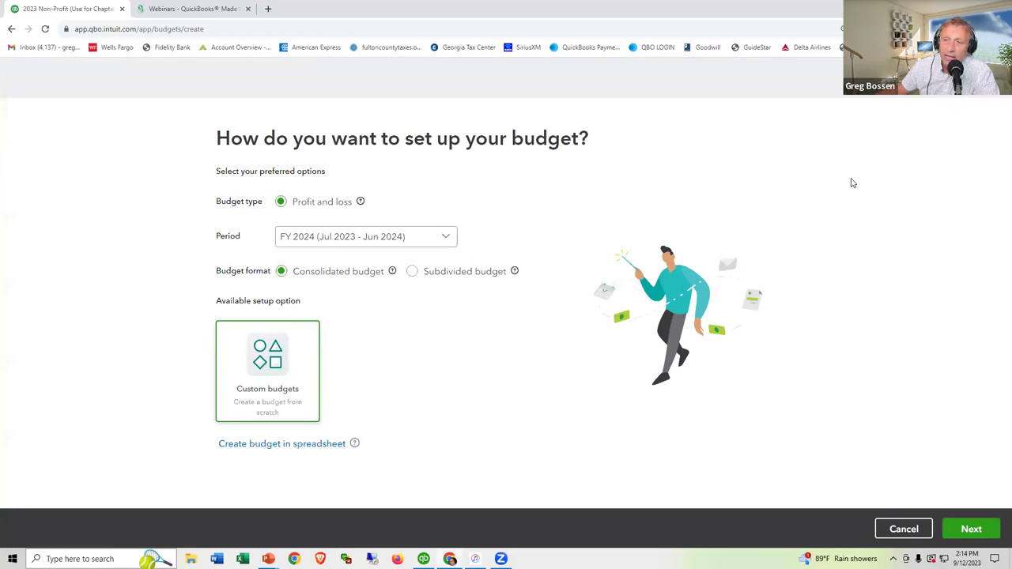
Step: In QuickBooks Desktop, cancel the open budget wizard and restart it for a 2024-25 Profit and Loss budget, advancing to the additional criteria
{"action": "key", "text": "alt+Tab"}
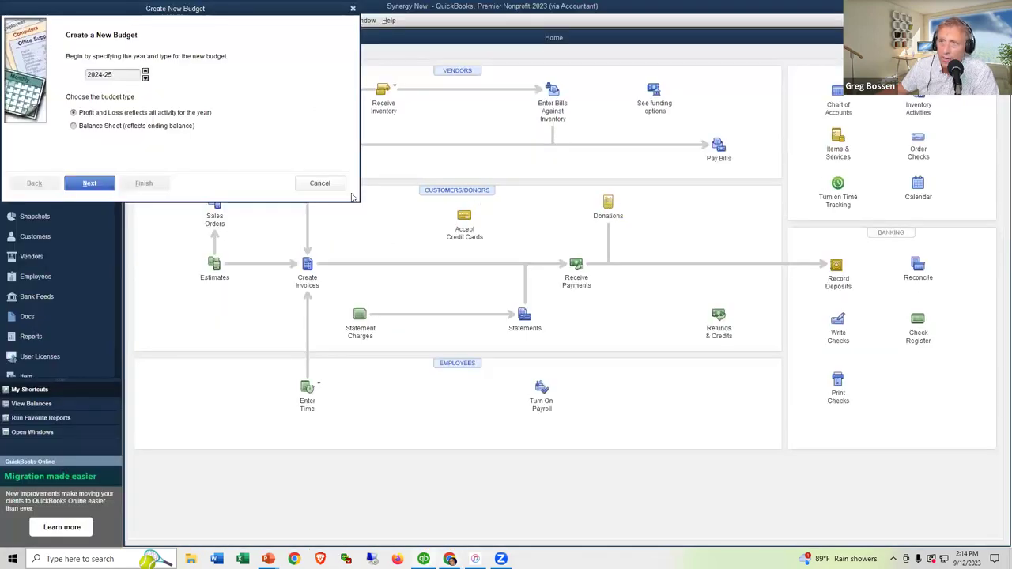
{"action": "left_click", "coordinate": [331, 185]}
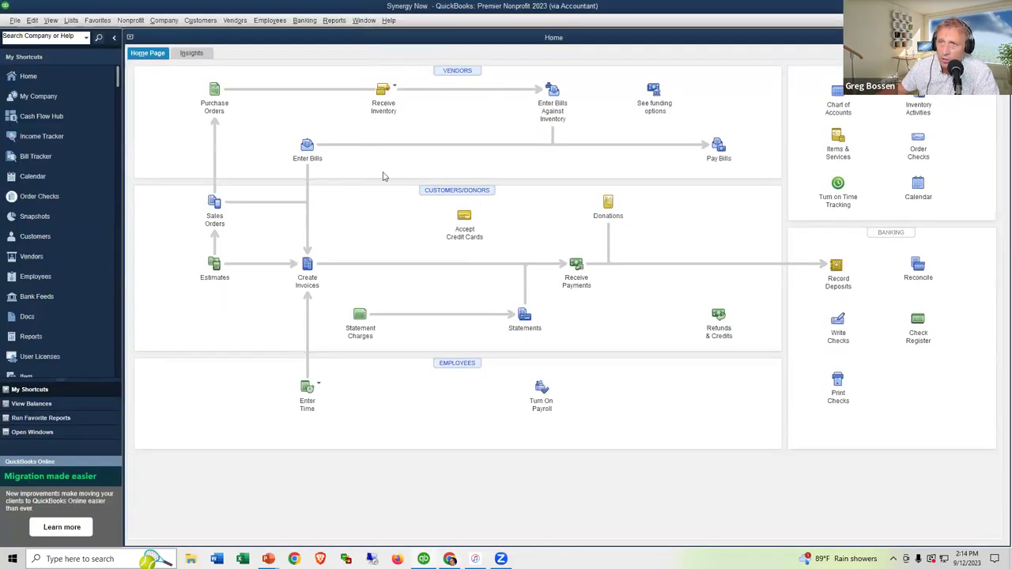
{"action": "left_click", "coordinate": [164, 21]}
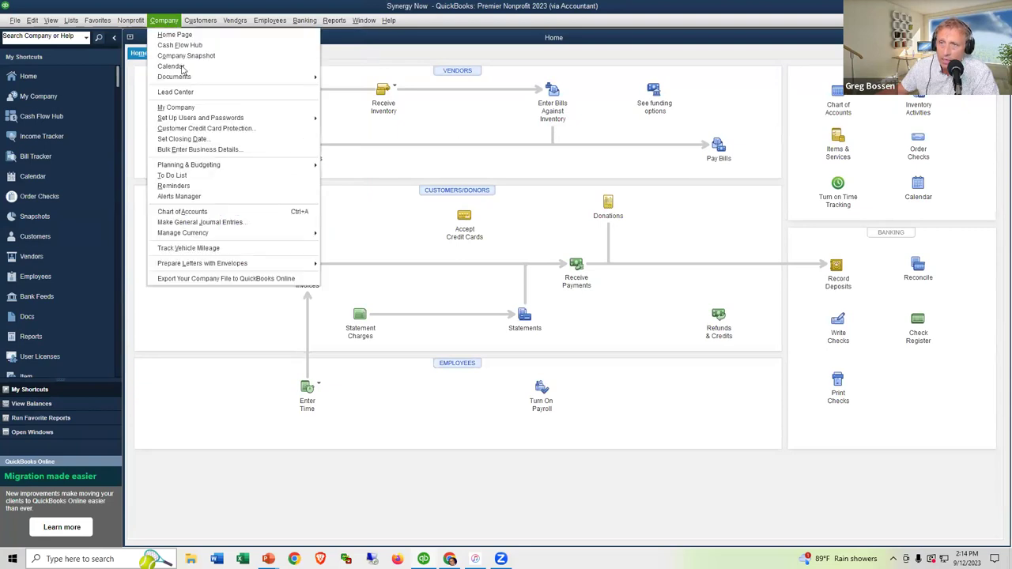
{"action": "mouse_move", "coordinate": [217, 166]}
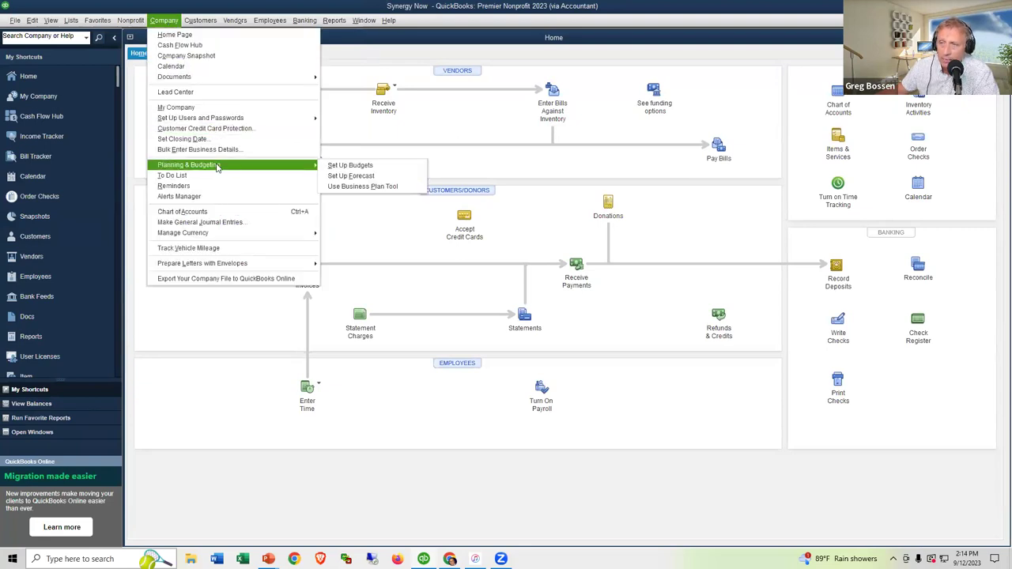
{"action": "left_click", "coordinate": [350, 165]}
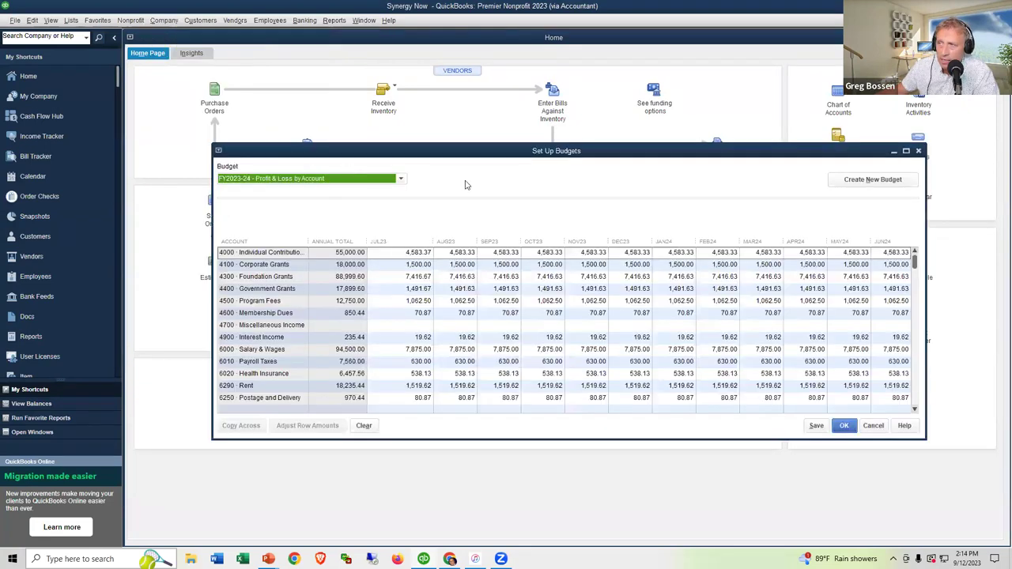
{"action": "left_click", "coordinate": [873, 180]}
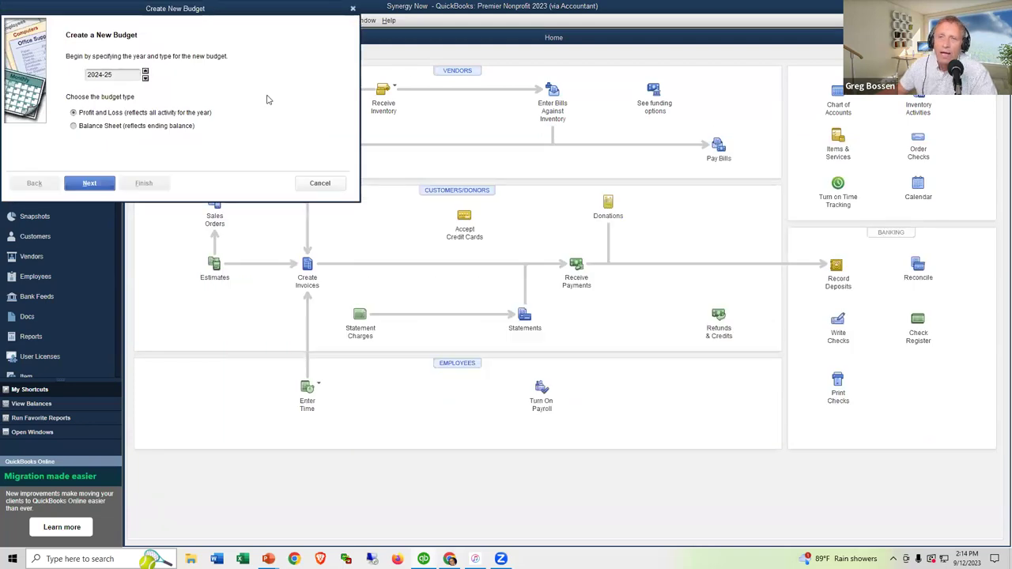
{"action": "left_click", "coordinate": [89, 183]}
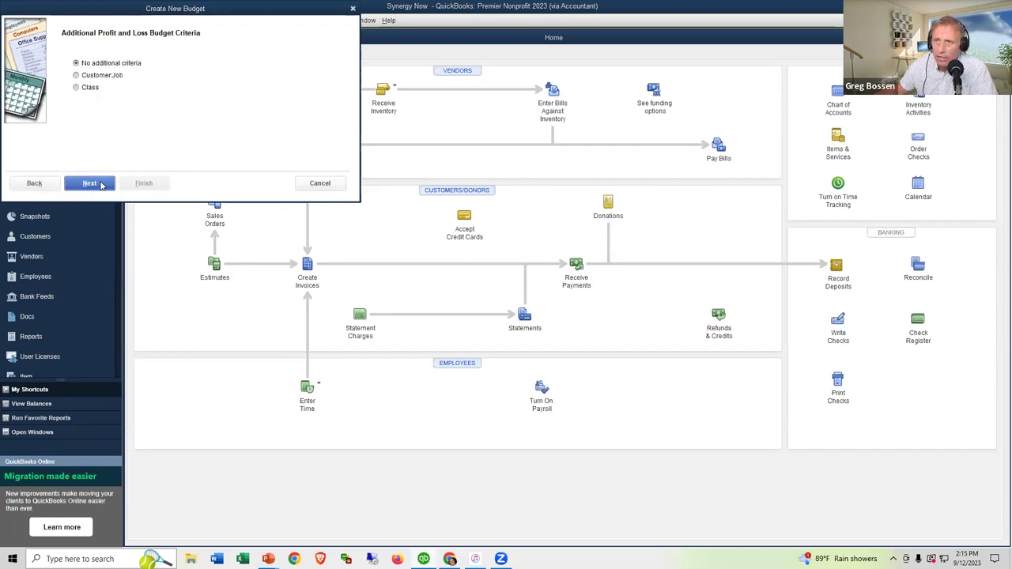
Step: Switch to QuickBooks Online and set the new budget's period to FY 2026 (Jul 2025 - Jun 2026)
{"action": "key", "text": "alt+Tab"}
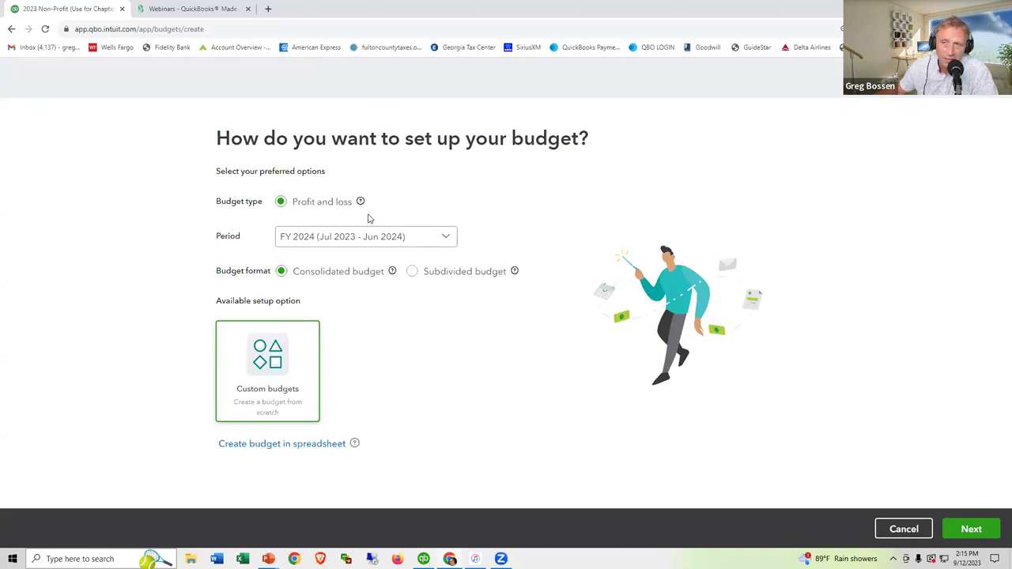
{"action": "left_click", "coordinate": [446, 239]}
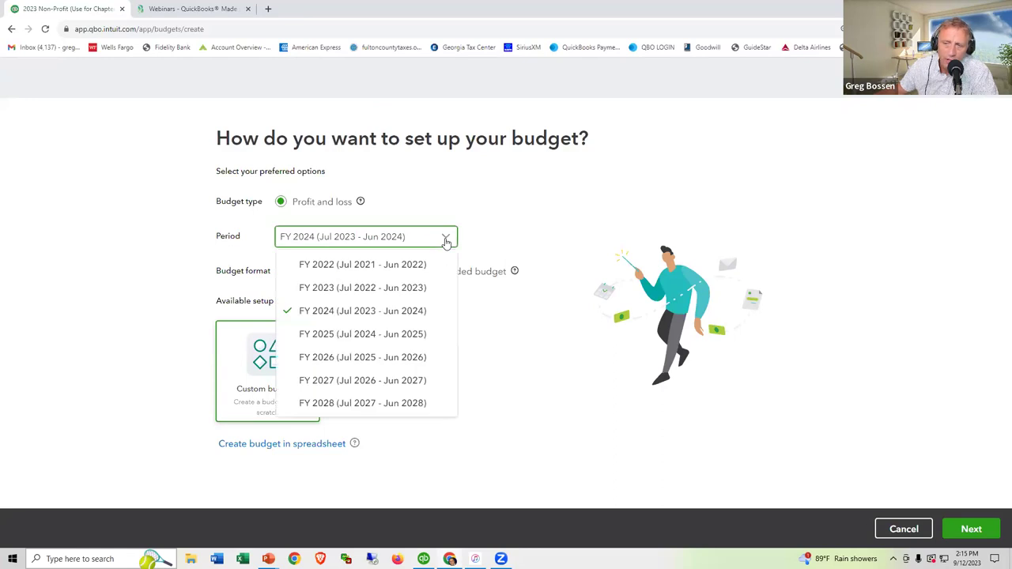
{"action": "left_click", "coordinate": [404, 357]}
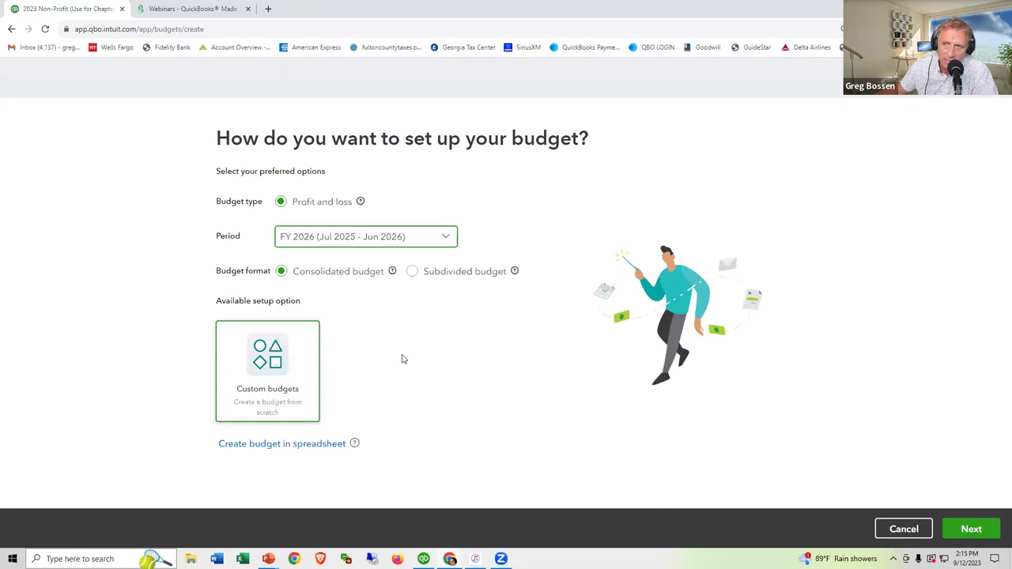
Step: In QuickBooks Desktop, raise the new budget's year, keep no additional criteria, and advance to the choice of how to create the budget
{"action": "key", "text": "alt+Tab"}
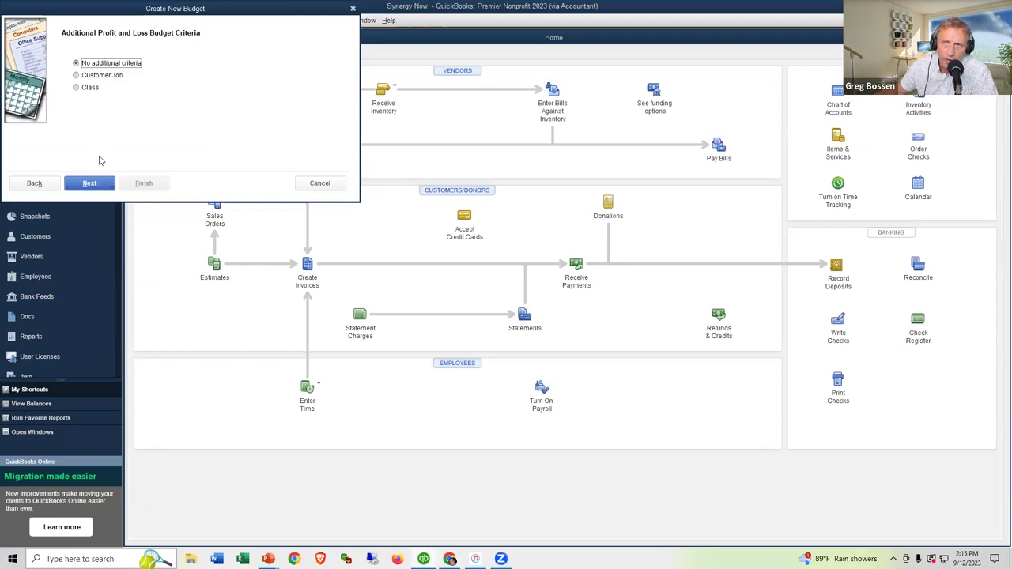
{"action": "left_click", "coordinate": [103, 184]}
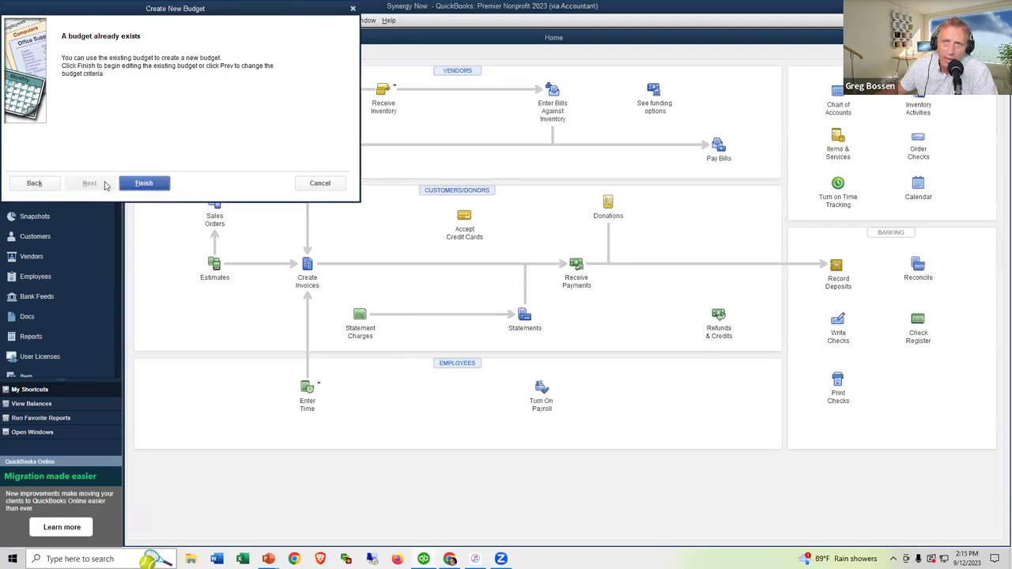
{"action": "left_click", "coordinate": [52, 183]}
{"action": "left_click", "coordinate": [52, 184]}
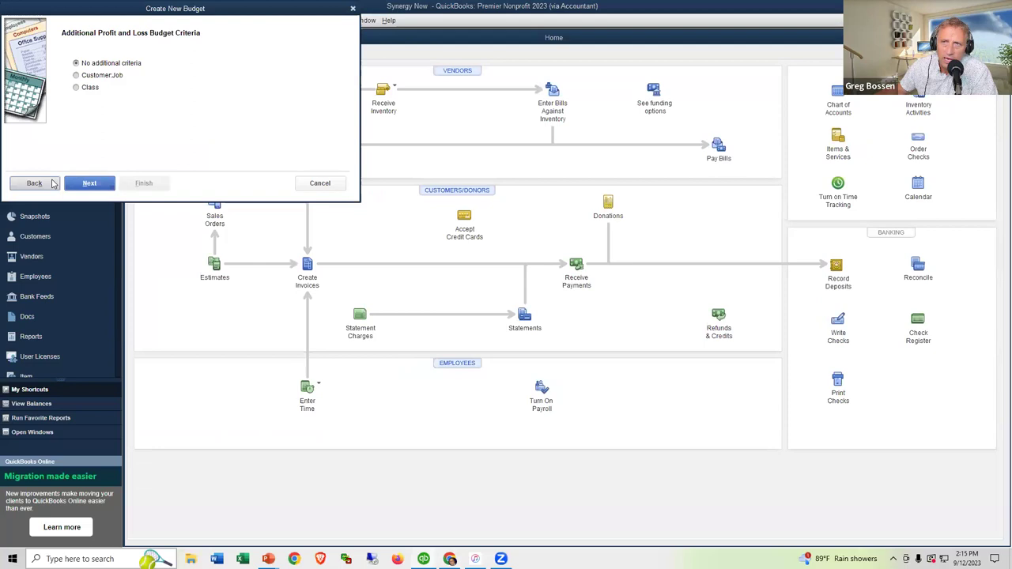
{"action": "left_click", "coordinate": [145, 72]}
{"action": "left_click", "coordinate": [145, 71]}
{"action": "left_click", "coordinate": [104, 183]}
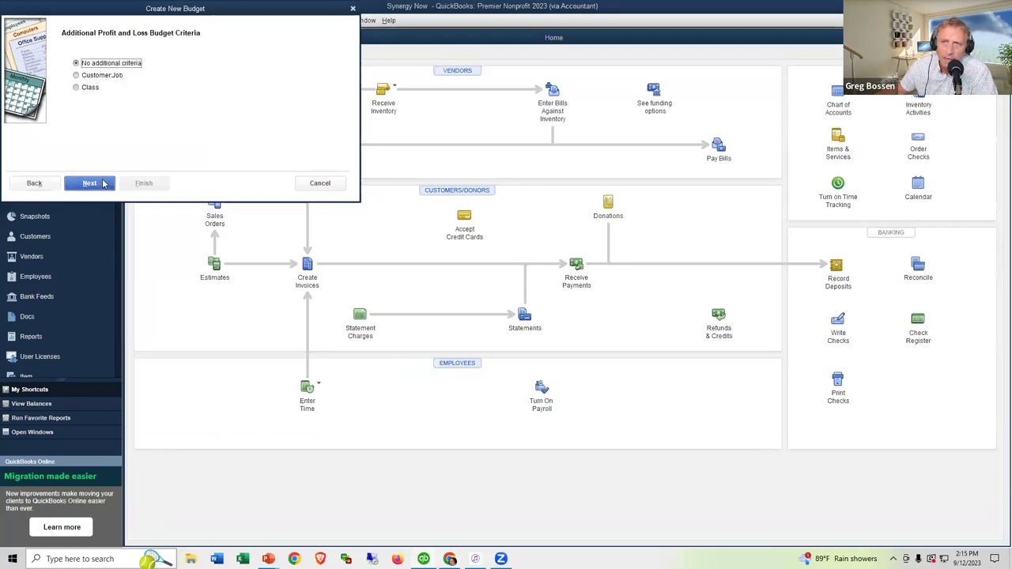
{"action": "left_click", "coordinate": [103, 184]}
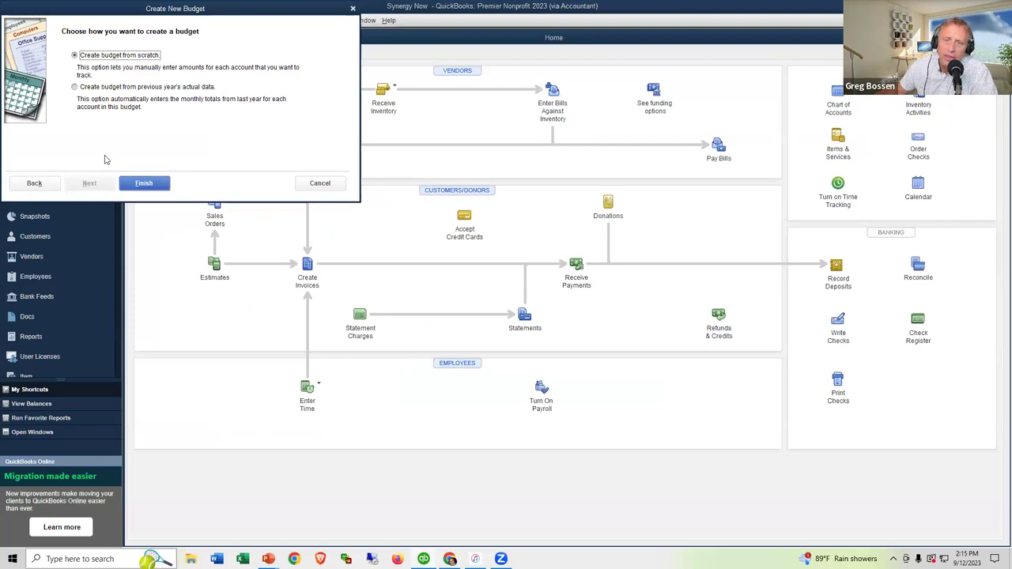
Step: Review the new budget's year and type against the QuickBooks Online setup, and return to the Desktop wizard's additional criteria
{"action": "left_click", "coordinate": [51, 183]}
{"action": "left_click", "coordinate": [52, 183]}
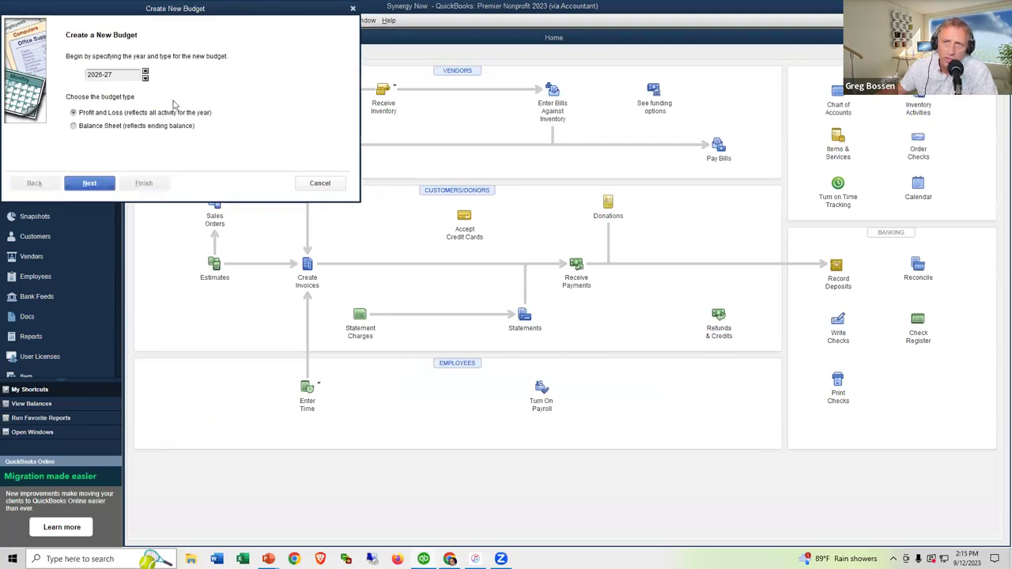
{"action": "key", "text": "alt+Tab"}
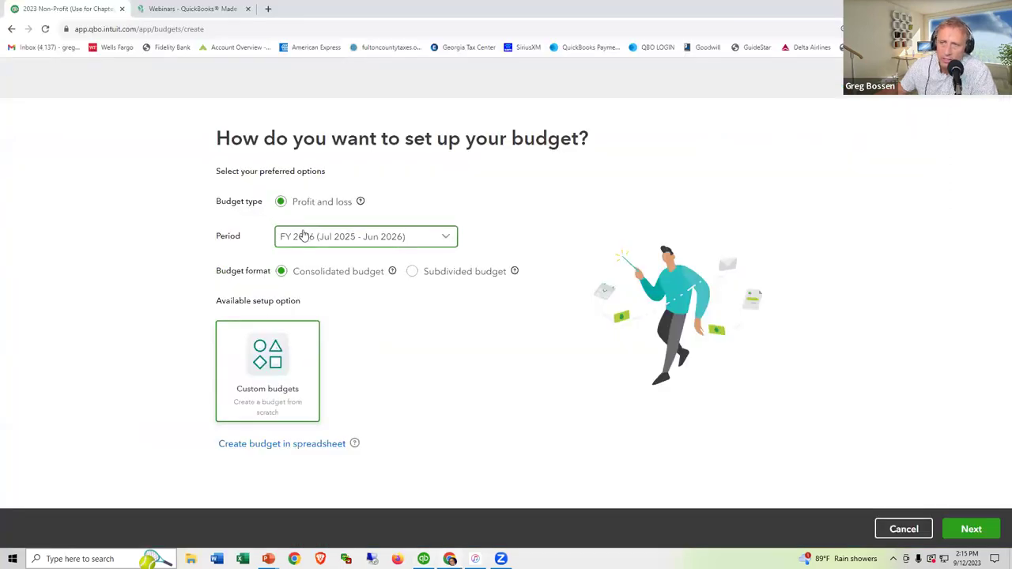
{"action": "key", "text": "alt+Tab"}
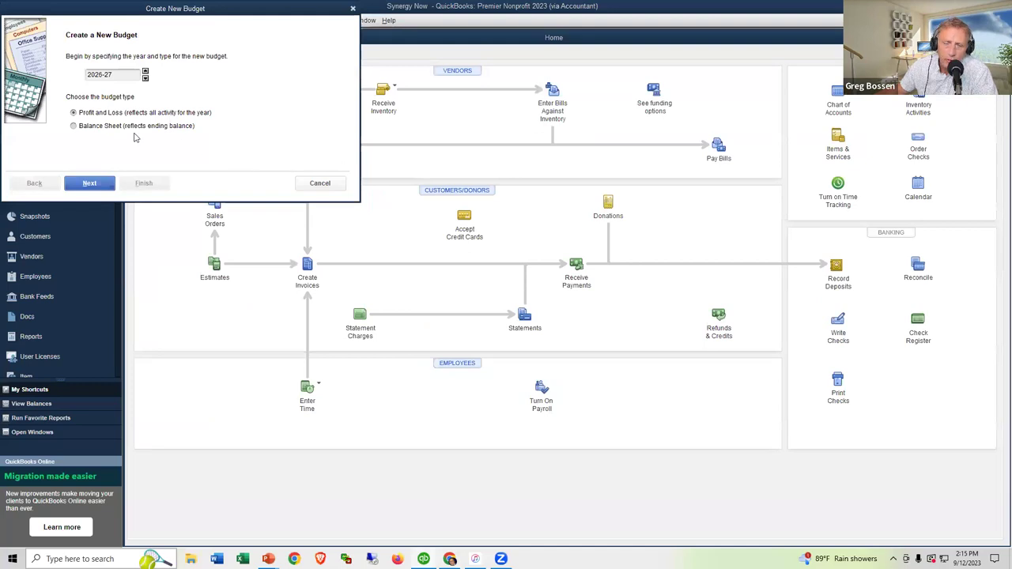
{"action": "left_click", "coordinate": [92, 187]}
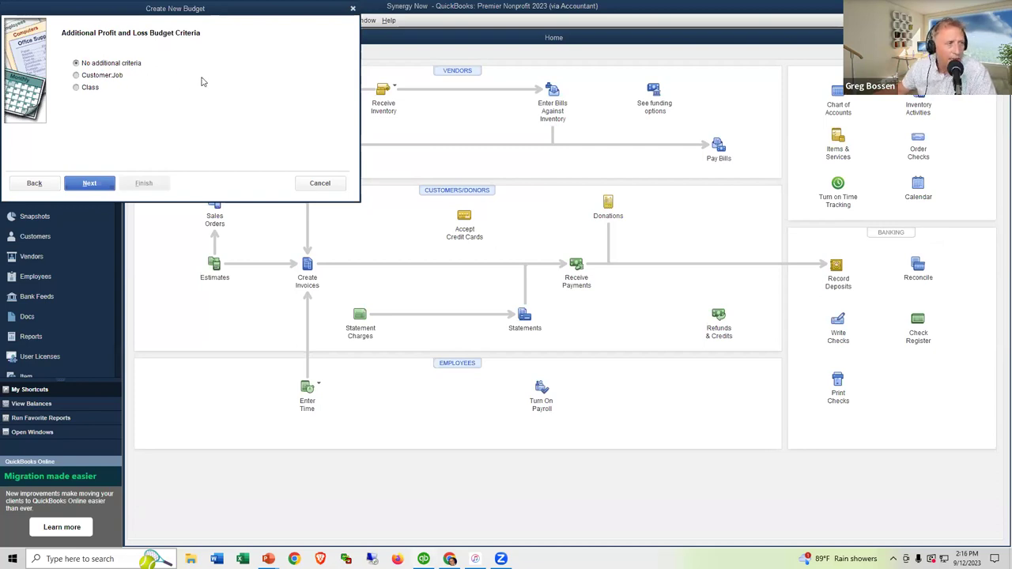
Step: Switch to QuickBooks Online and try the subdivided budget format, divided by Class
{"action": "key", "text": "alt+Tab"}
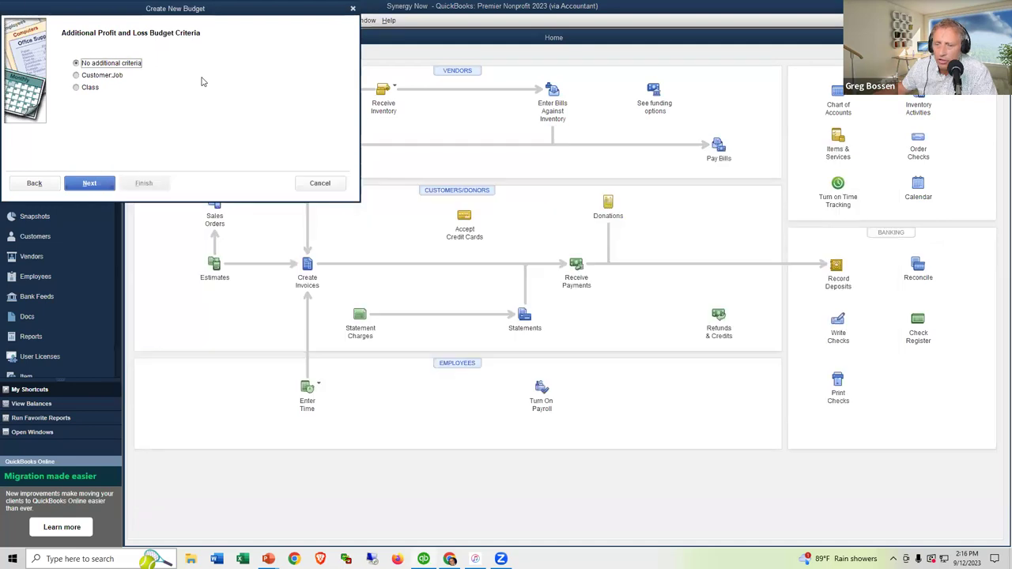
{"action": "key", "text": "alt+Tab"}
{"action": "key", "text": "alt+Tab"}
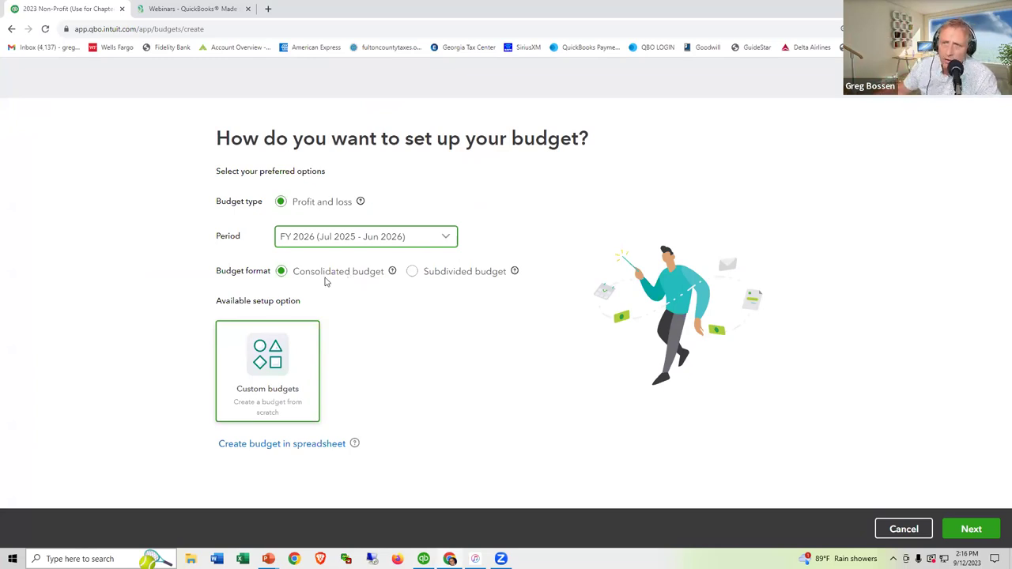
{"action": "left_click", "coordinate": [413, 272]}
{"action": "left_click", "coordinate": [374, 317]}
{"action": "left_click", "coordinate": [352, 346]}
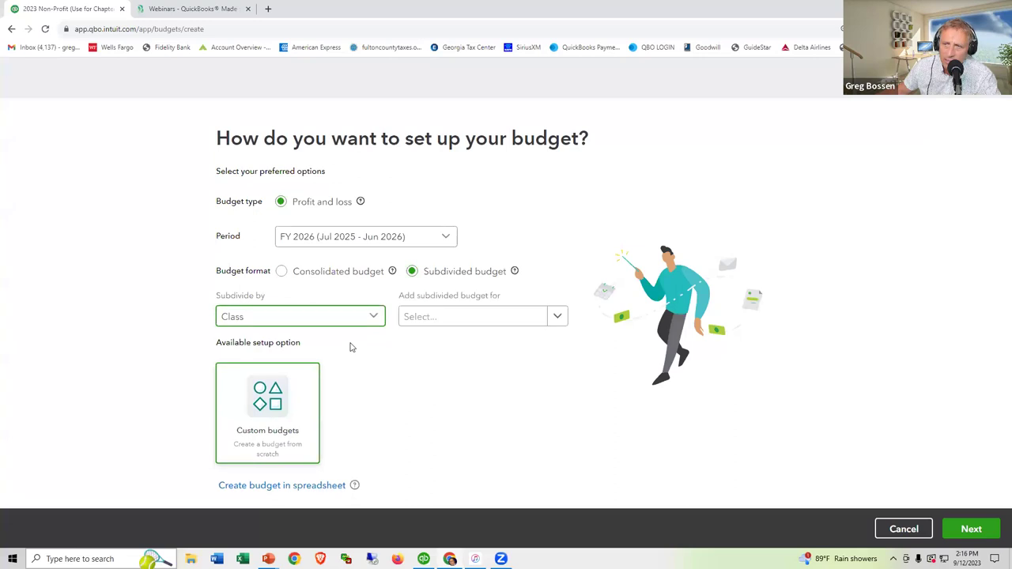
Step: Set the new FY 2026 budget back to the consolidated format and continue to its account entry grid
{"action": "left_click", "coordinate": [282, 274]}
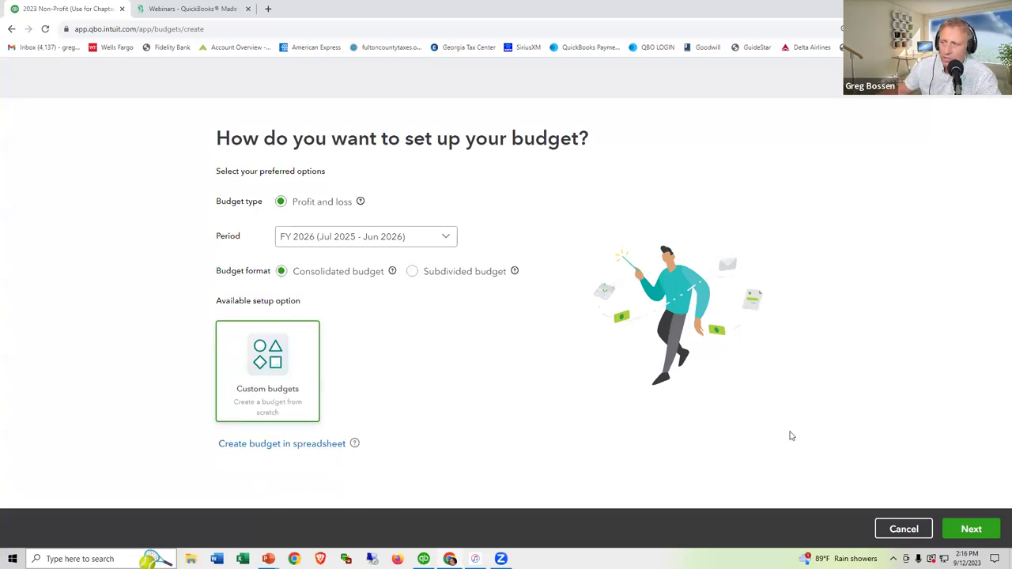
{"action": "left_click", "coordinate": [957, 531]}
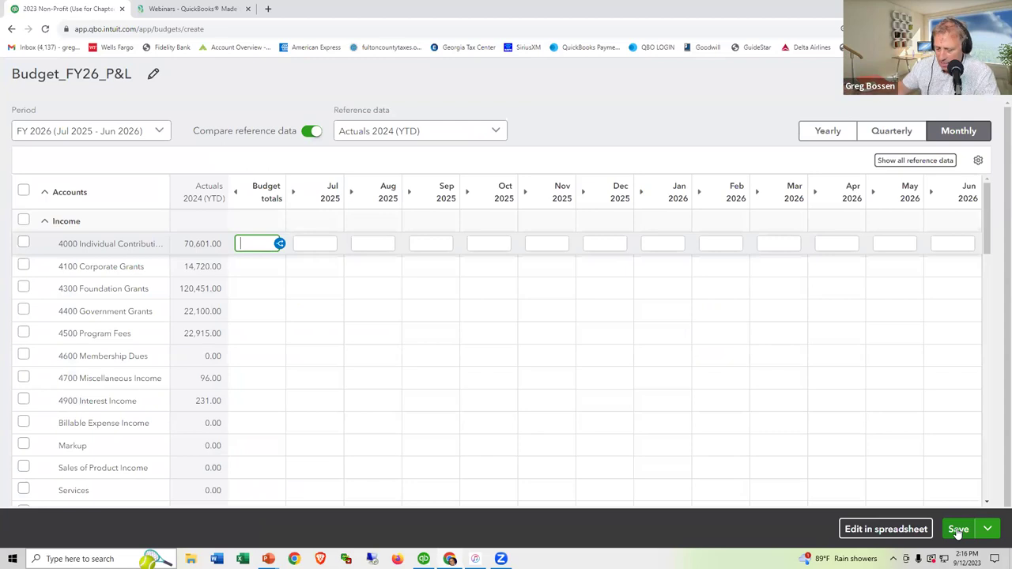
Step: In QuickBooks Desktop, create the 2026-27 Profit and Loss budget from scratch with no additional criteria and reposition its setup window
{"action": "key", "text": "alt+Tab"}
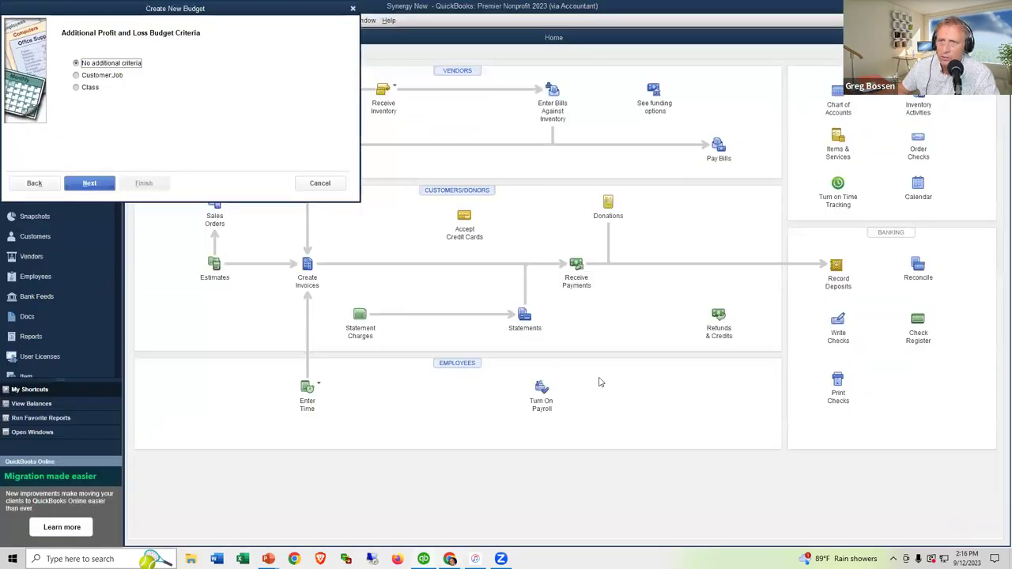
{"action": "left_click", "coordinate": [99, 183]}
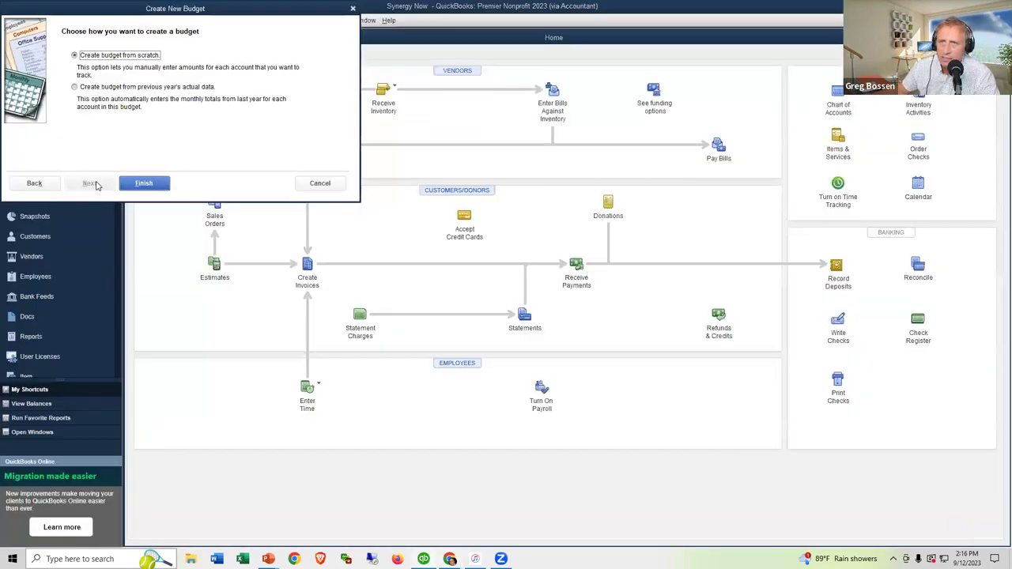
{"action": "left_click", "coordinate": [133, 188]}
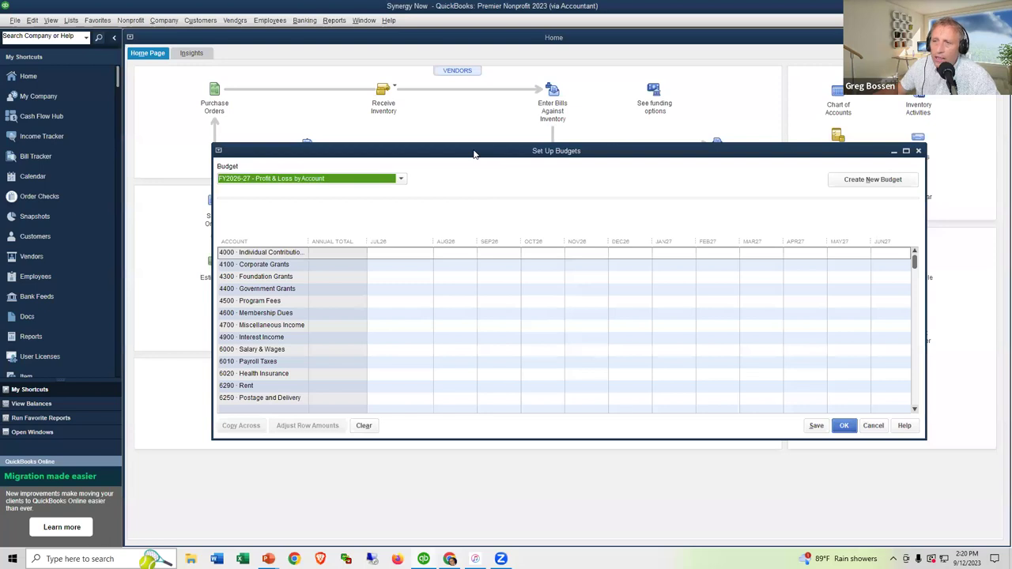
{"action": "left_click_drag", "start_coordinate": [478, 158], "coordinate": [448, 108]}
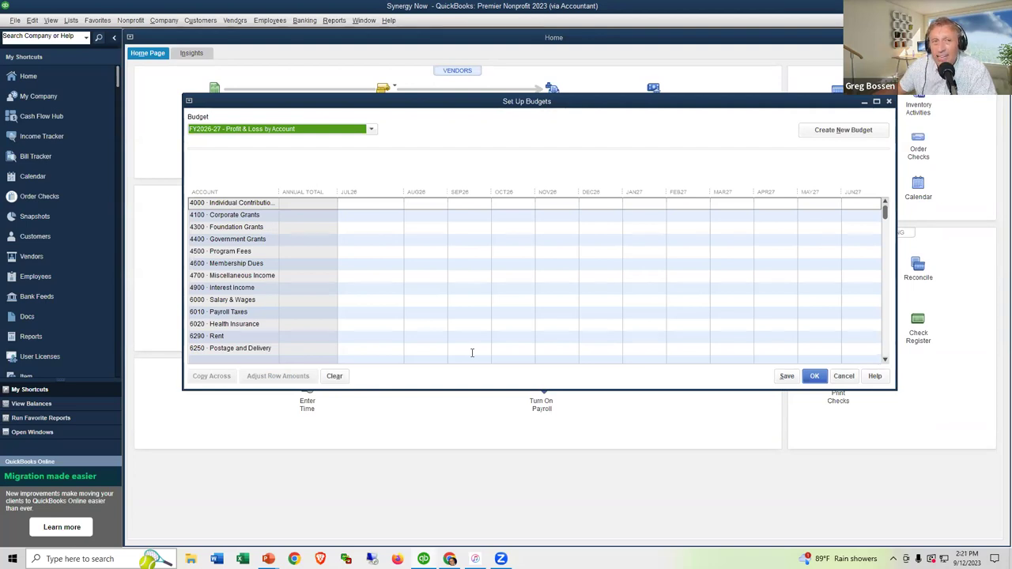
Step: Switch to QuickBooks Online and duplicate its browser tab, showing the Budgets list in the copy
{"action": "key", "text": "alt+Tab"}
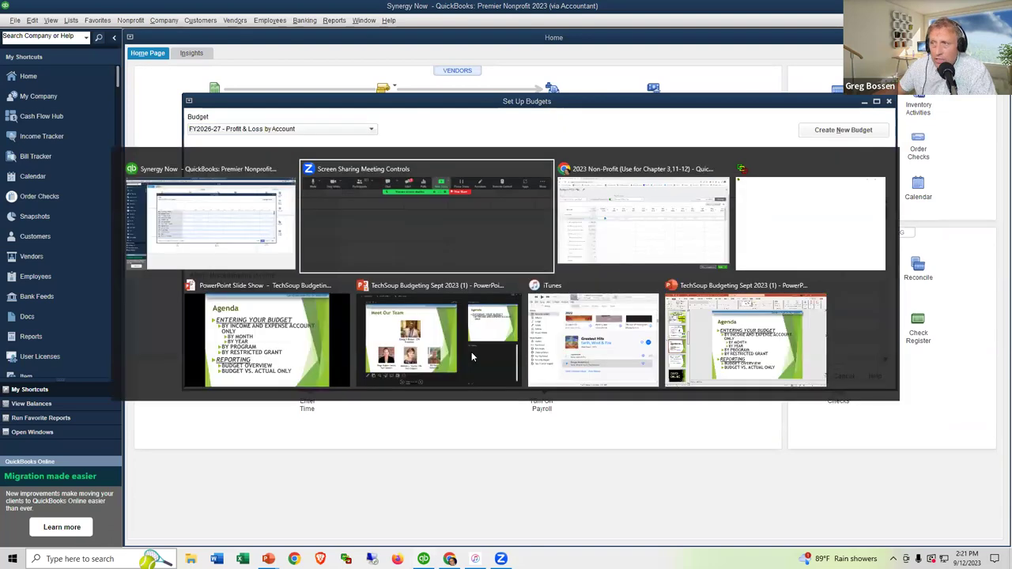
{"action": "key", "text": "alt+Tab"}
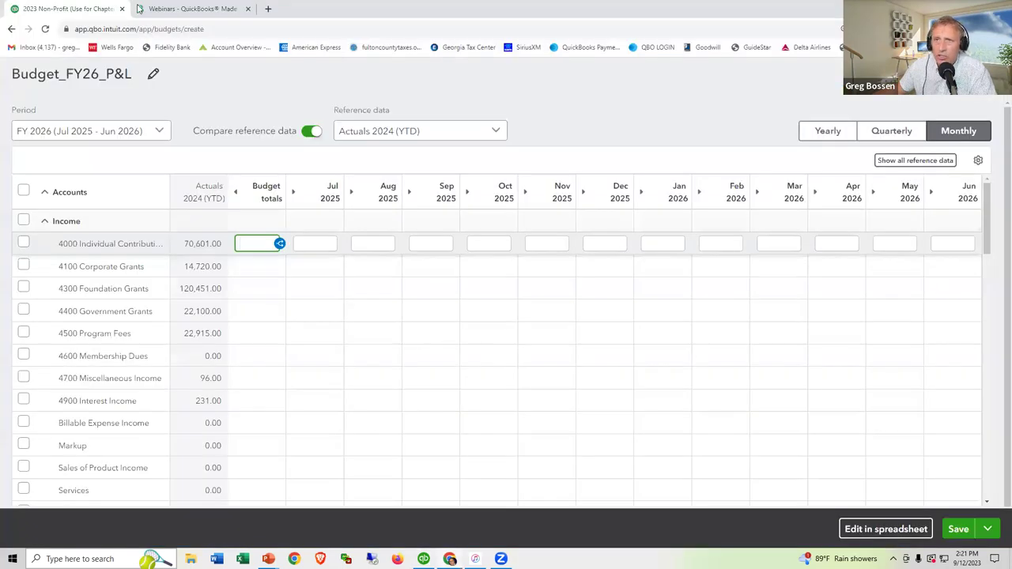
{"action": "right_click", "coordinate": [81, 12]}
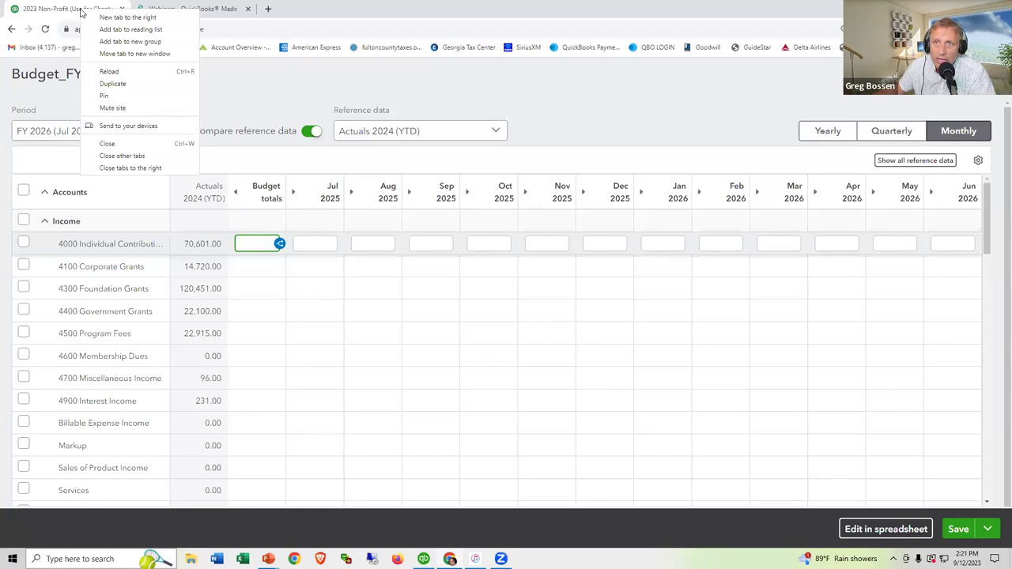
{"action": "key", "text": "Escape"}
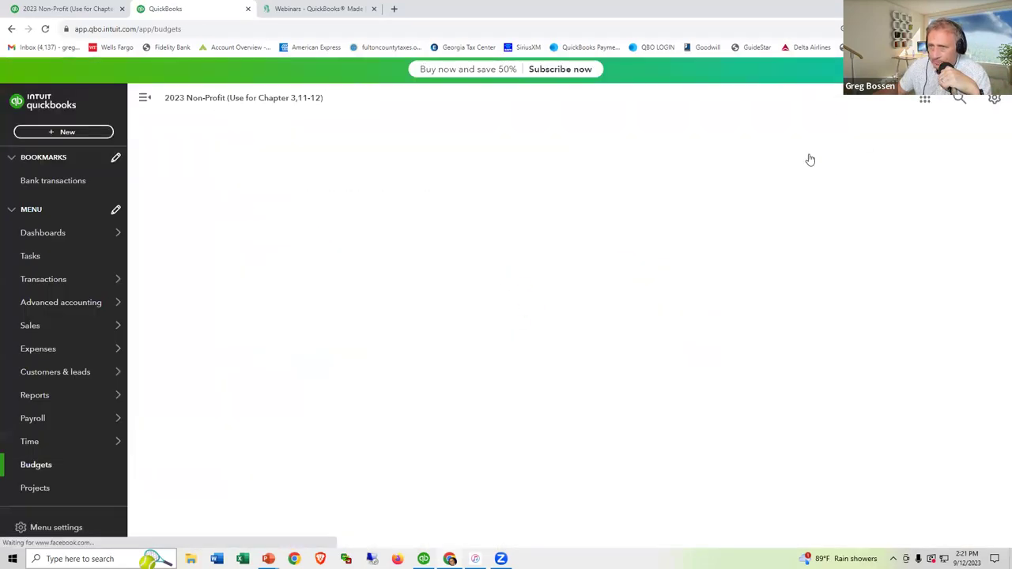
{"action": "mouse_move", "coordinate": [47, 402]}
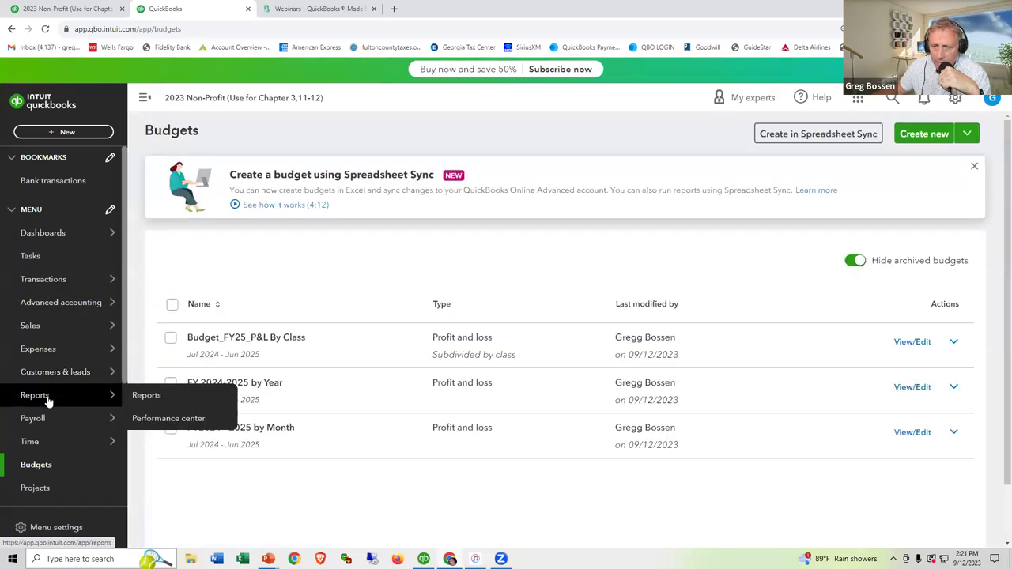
{"action": "left_click", "coordinate": [262, 385]}
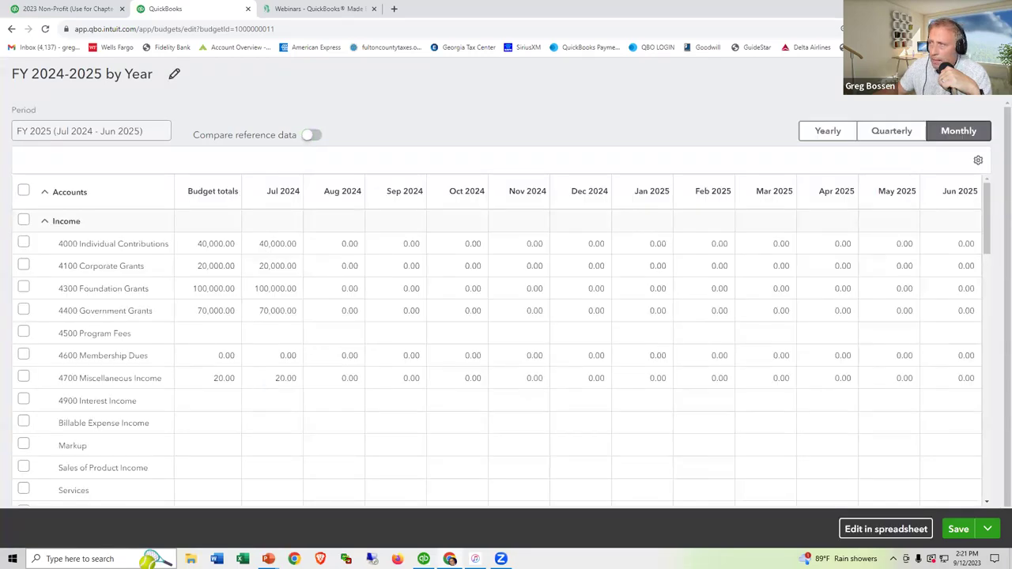
{"action": "key", "text": "alt+Left"}
Step: Open the custom report Budget vs Actual By Year 3 months and examine its budget amounts
{"action": "mouse_move", "coordinate": [74, 397]}
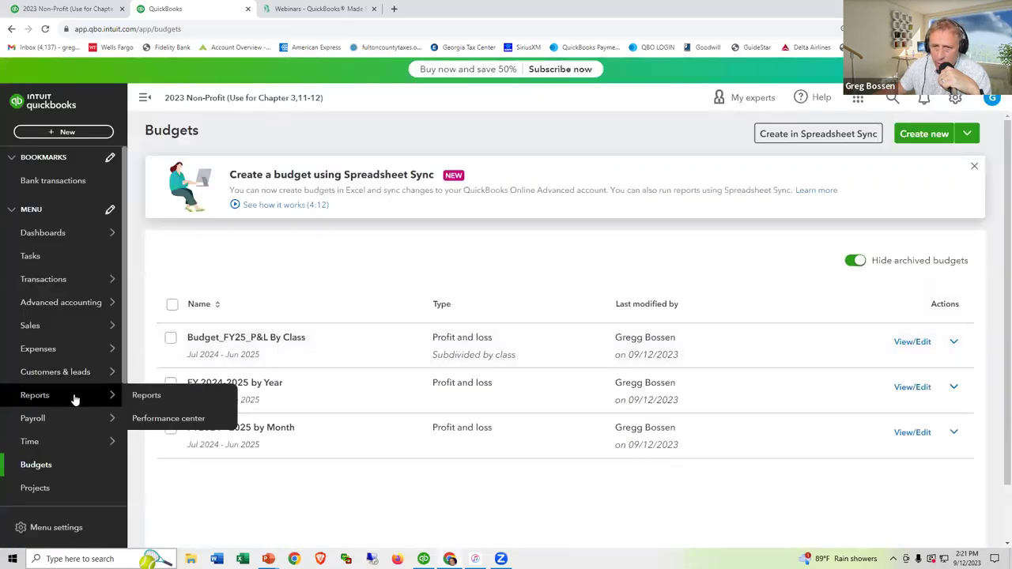
{"action": "left_click", "coordinate": [145, 398]}
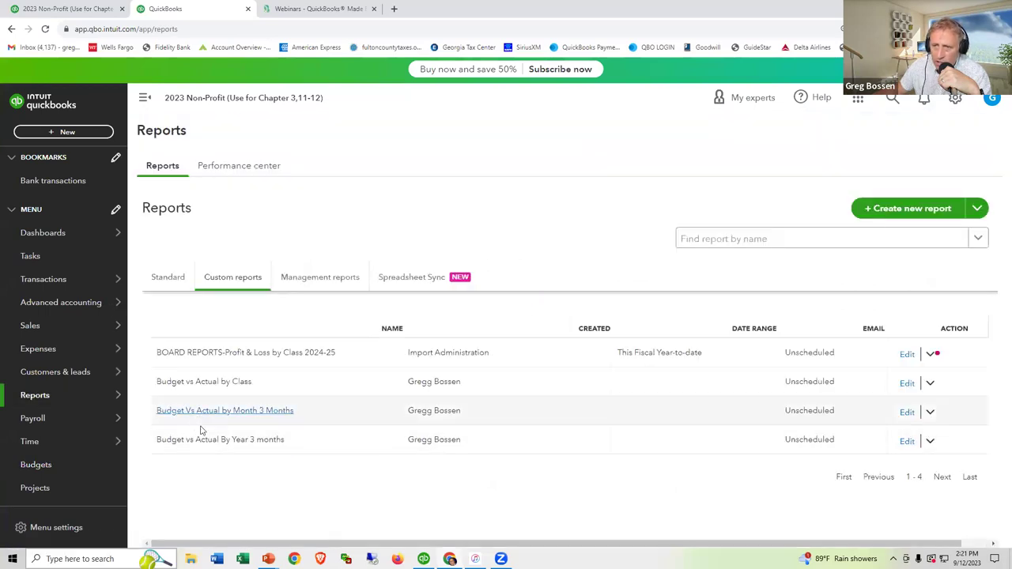
{"action": "left_click", "coordinate": [201, 439]}
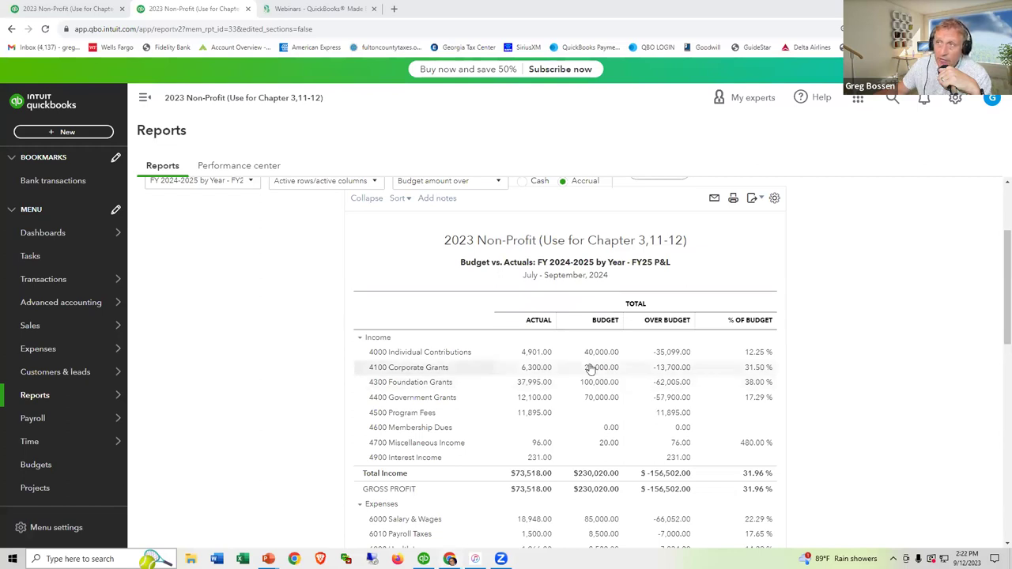
Step: Open the custom report Budget Vs Actual by Month 3 Months and examine the Individual Contributions budget amount
{"action": "mouse_move", "coordinate": [80, 399]}
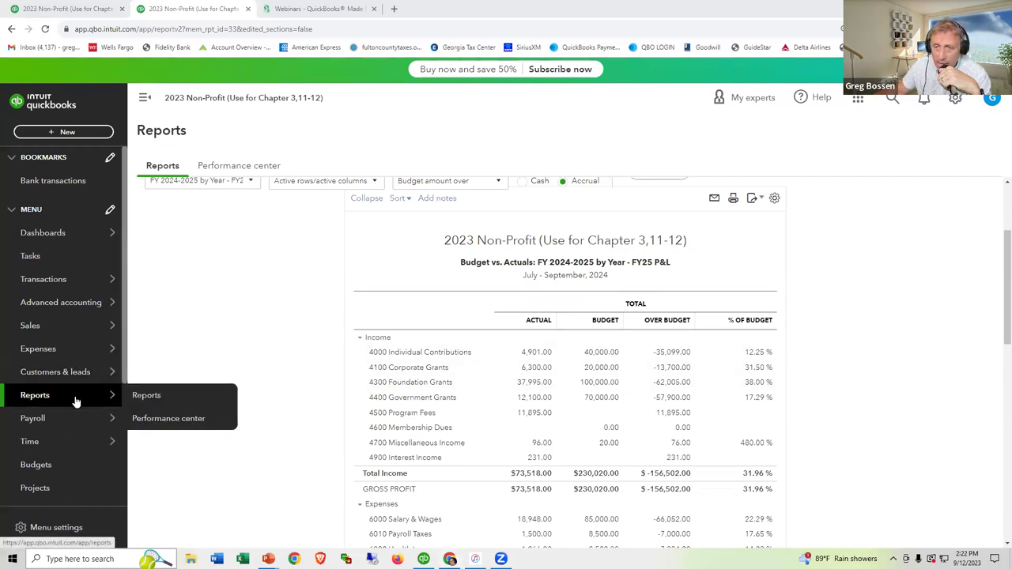
{"action": "left_click", "coordinate": [150, 395]}
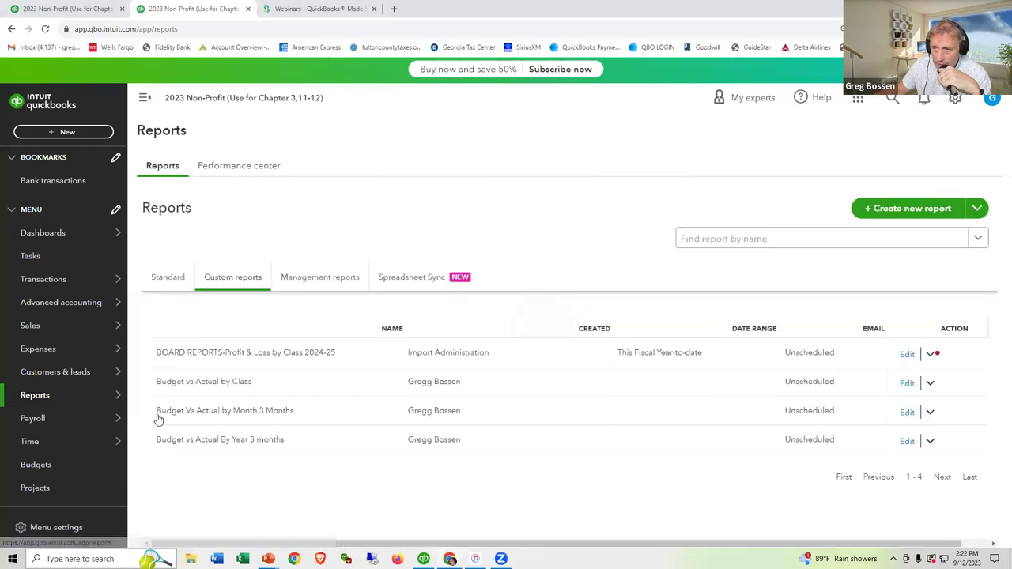
{"action": "left_click", "coordinate": [191, 418]}
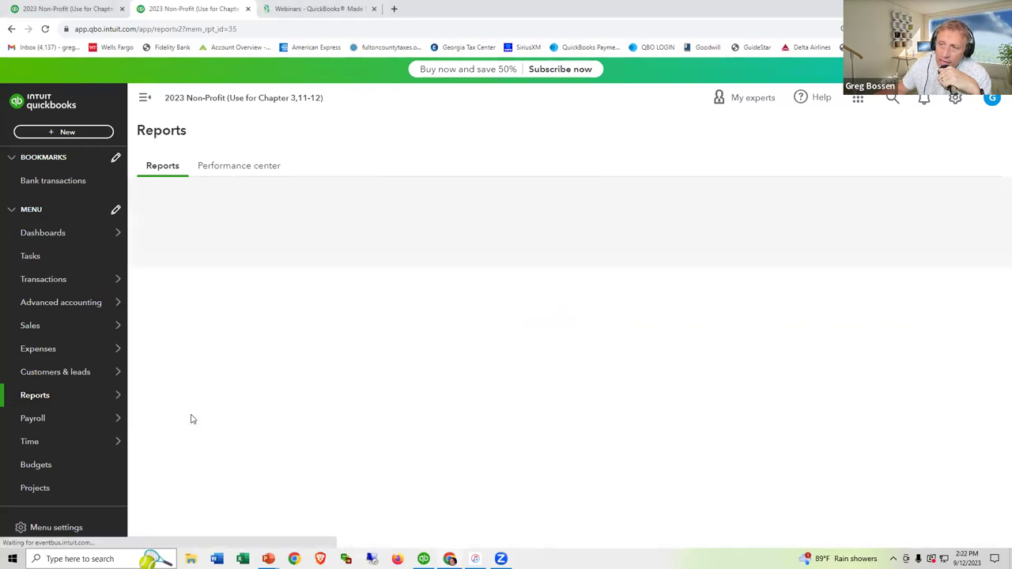
{"action": "scroll", "coordinate": [493, 380], "scroll_direction": "down", "scroll_amount": 2}
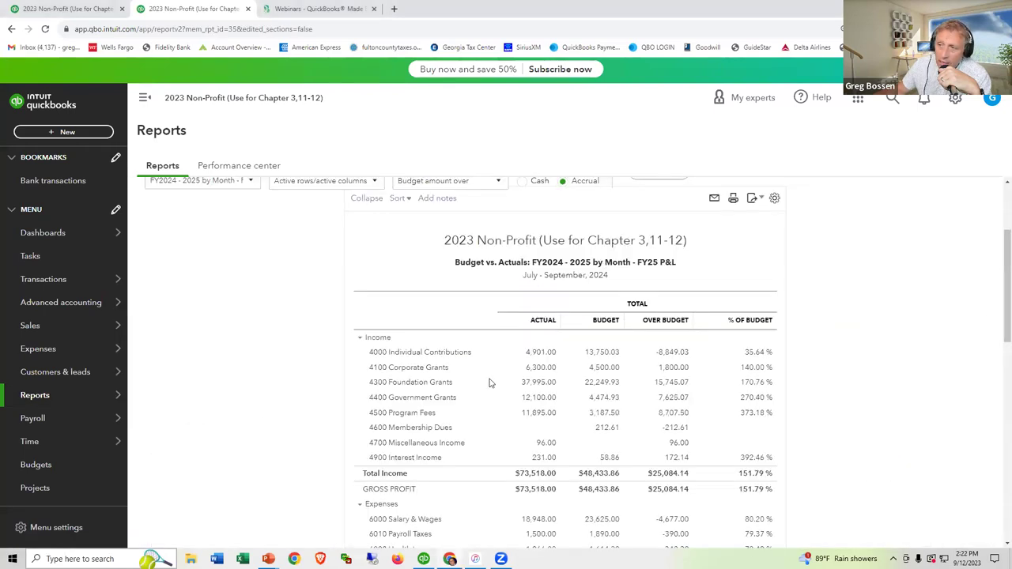
{"action": "right_click", "coordinate": [594, 356]}
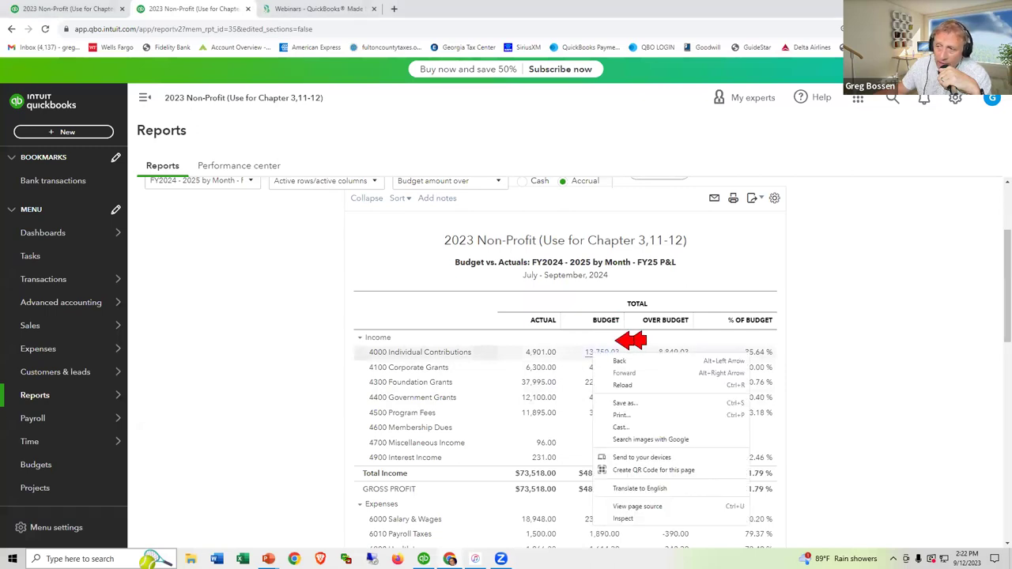
{"action": "left_click", "coordinate": [632, 341]}
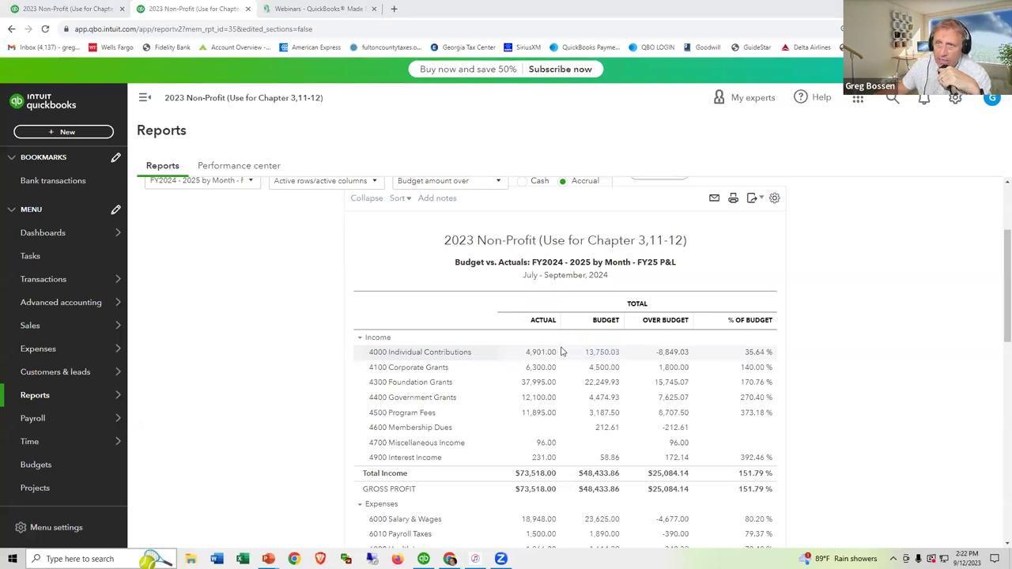
Step: Return to the custom reports and reopen Budget vs Actual By Year 3 months for comparison
{"action": "left_click", "coordinate": [11, 29]}
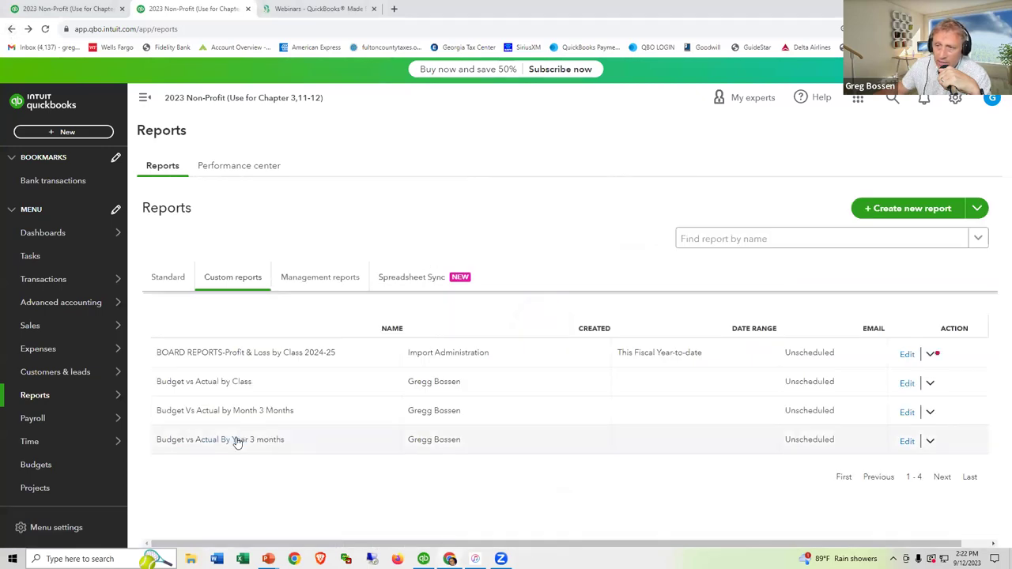
{"action": "left_click", "coordinate": [237, 440]}
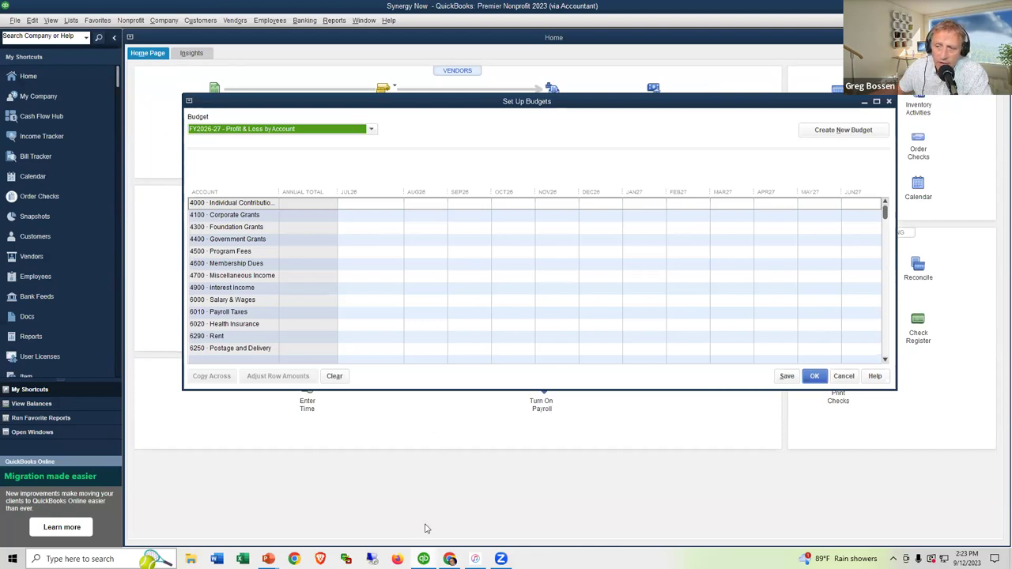
{"action": "left_click", "coordinate": [452, 556]}
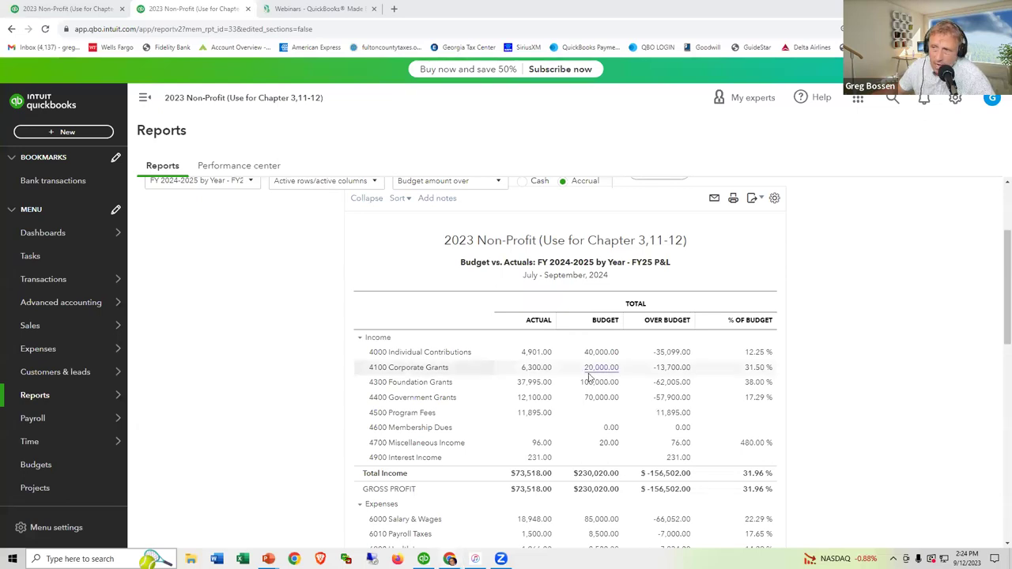
Step: Switch to QuickBooks Desktop, close the budget setup window, and open the memorized board report Profit & Loss Budget vs. Actual by YEAR
{"action": "left_click", "coordinate": [424, 560]}
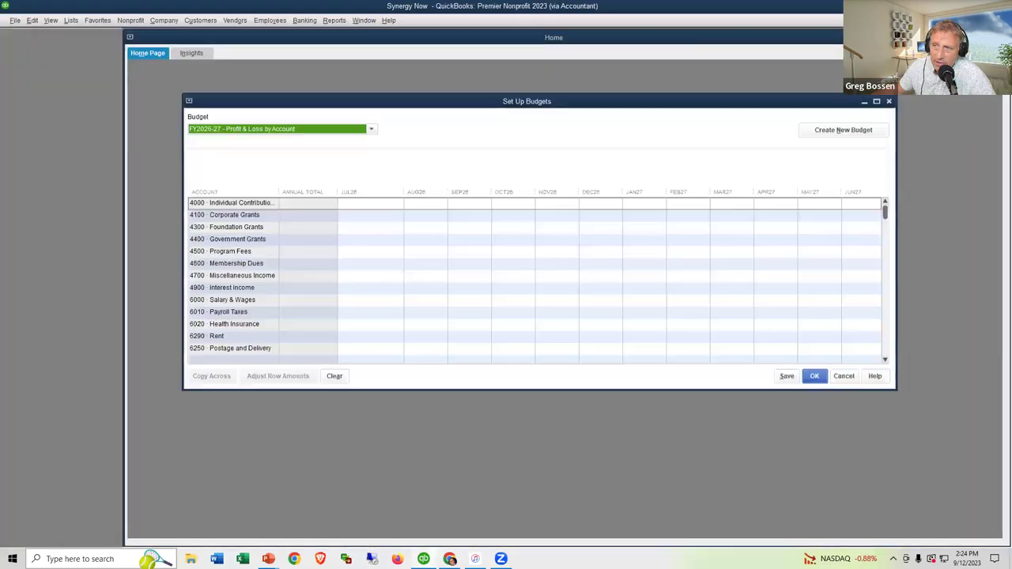
{"action": "left_click", "coordinate": [889, 102]}
{"action": "left_click", "coordinate": [334, 20]}
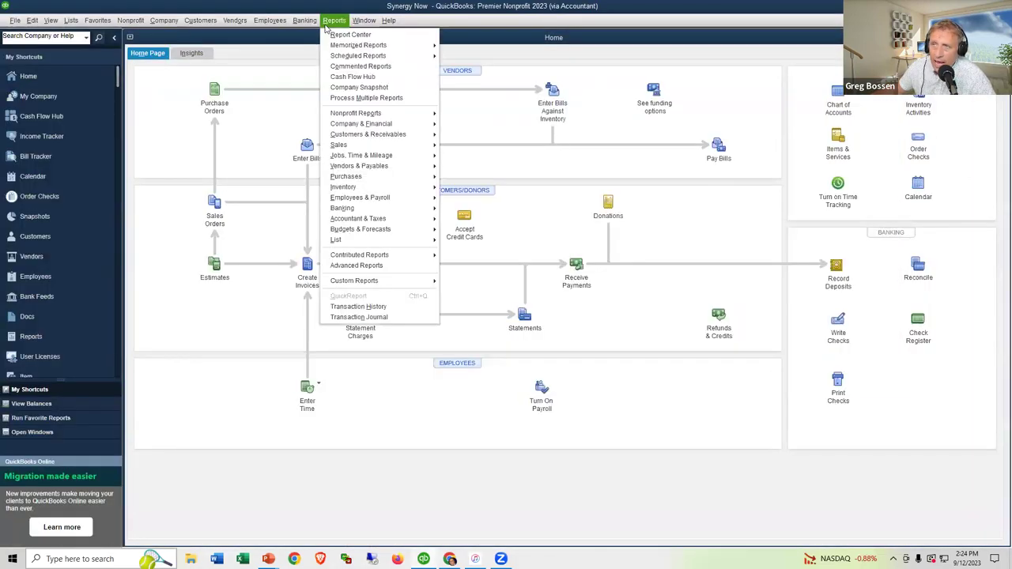
{"action": "mouse_move", "coordinate": [358, 46]}
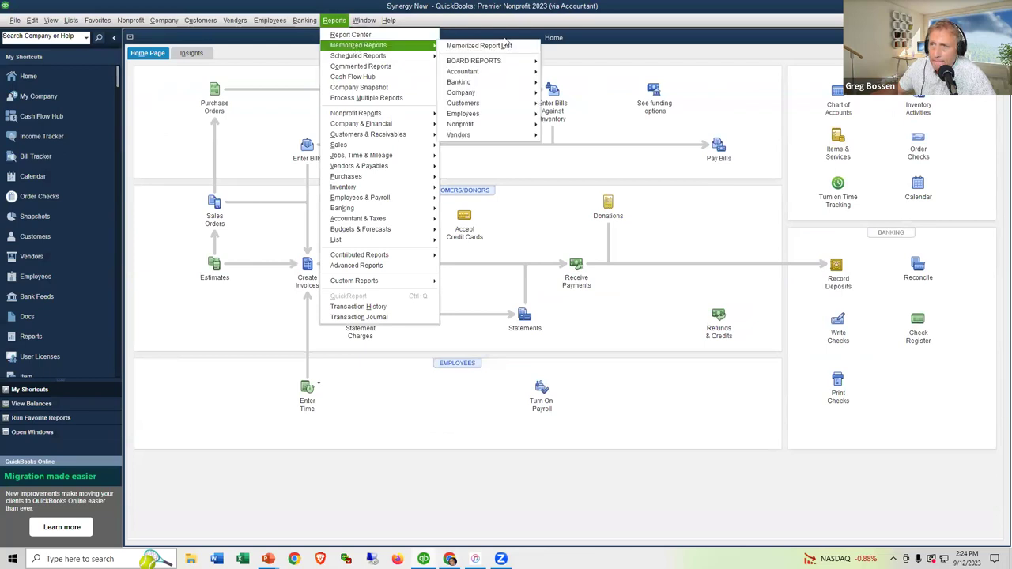
{"action": "mouse_move", "coordinate": [503, 62]}
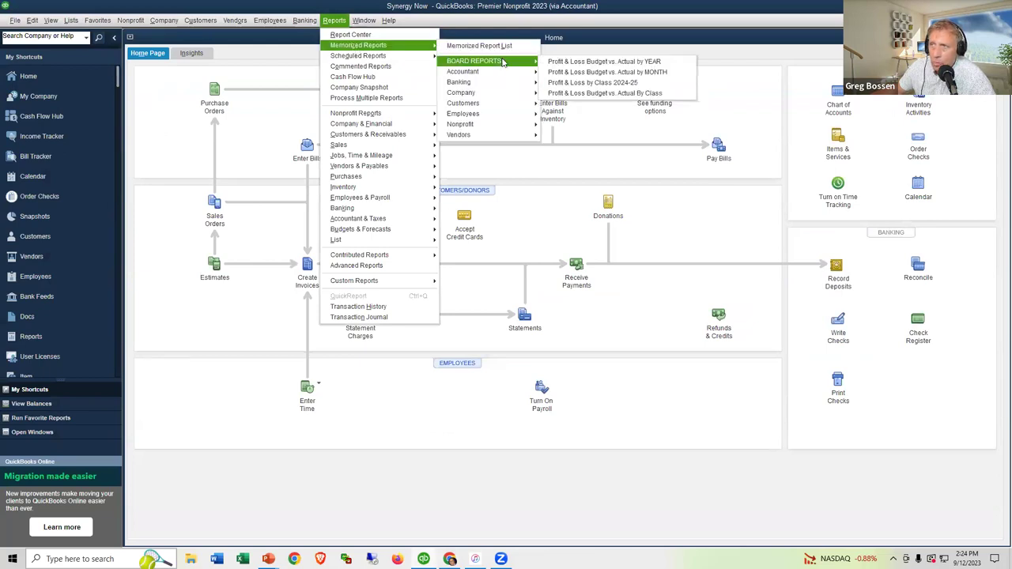
{"action": "left_click", "coordinate": [588, 63]}
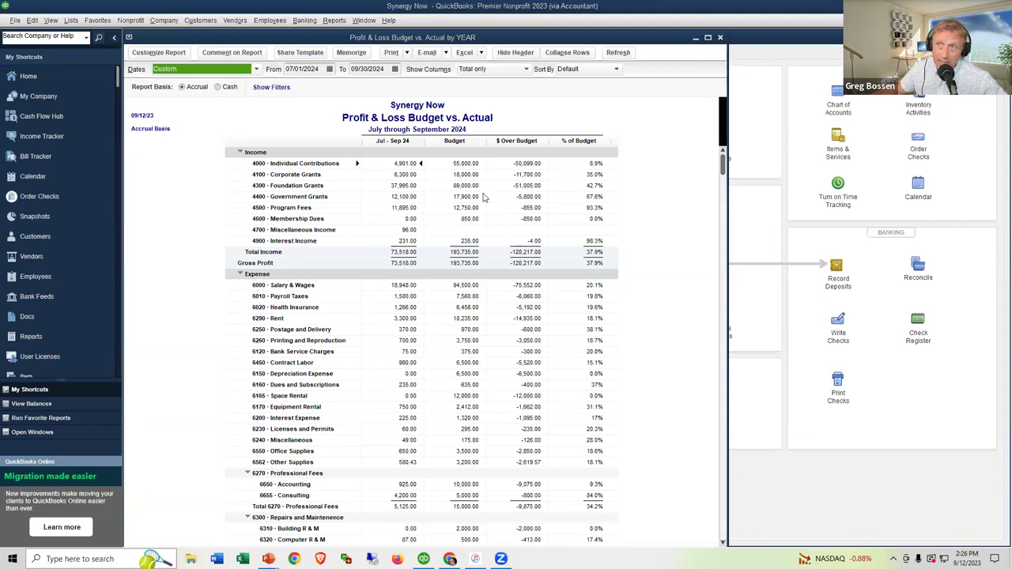
Step: Export the yearly Profit & Loss Budget vs. Actual report to a new worksheet in a new Excel workbook
{"action": "left_click", "coordinate": [466, 53]}
{"action": "left_click", "coordinate": [472, 67]}
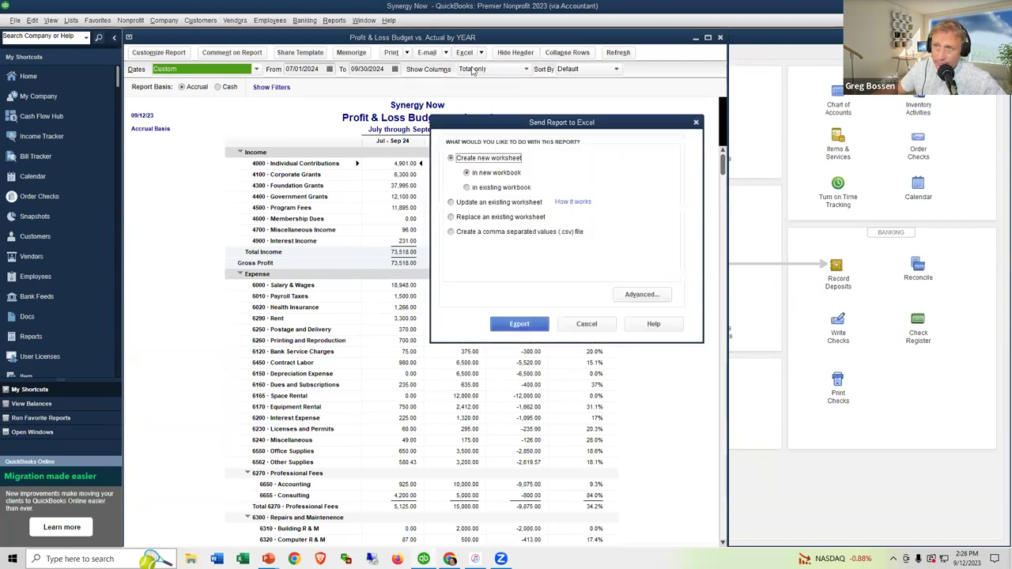
{"action": "left_click", "coordinate": [529, 326]}
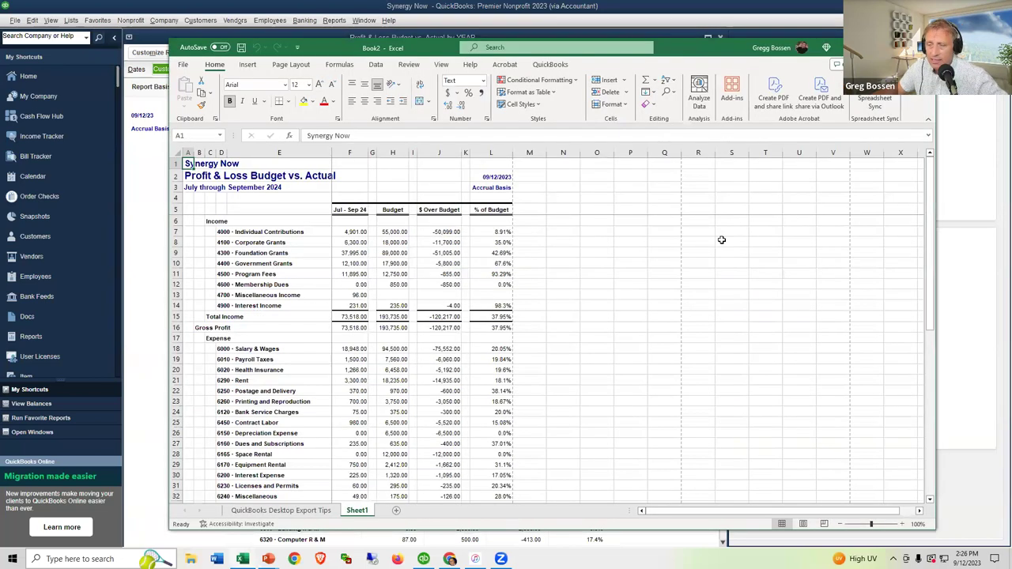
Step: Change the Budget column heading in cell H5 to "Annual Budget"
{"action": "left_click", "coordinate": [395, 211]}
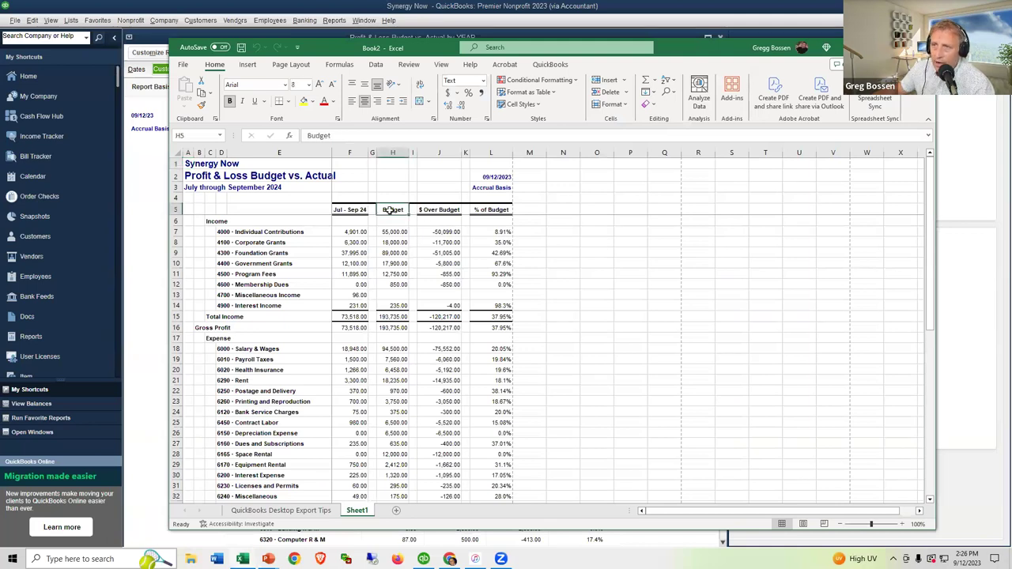
{"action": "left_click", "coordinate": [309, 136]}
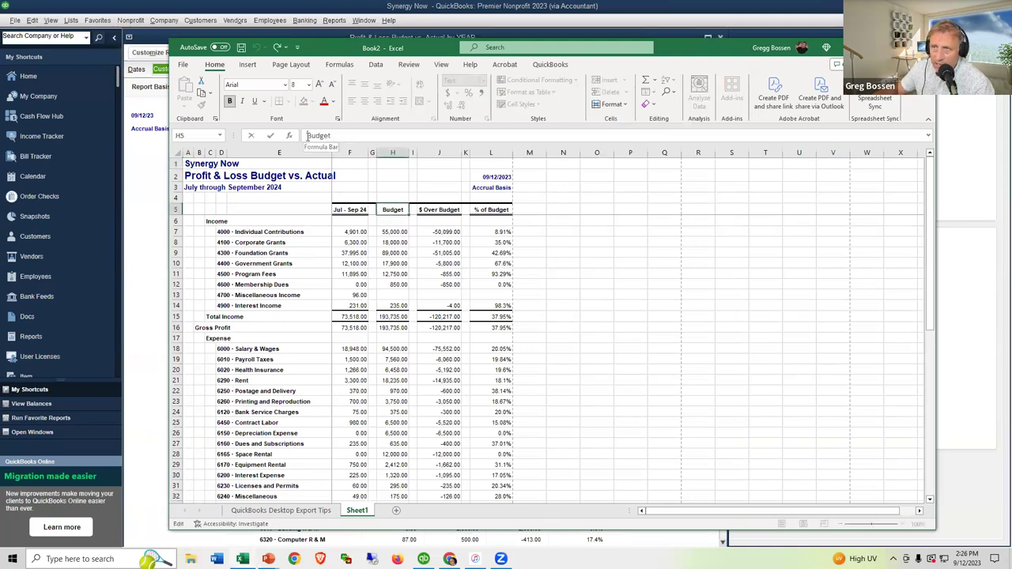
{"action": "type", "text": "Annual"}
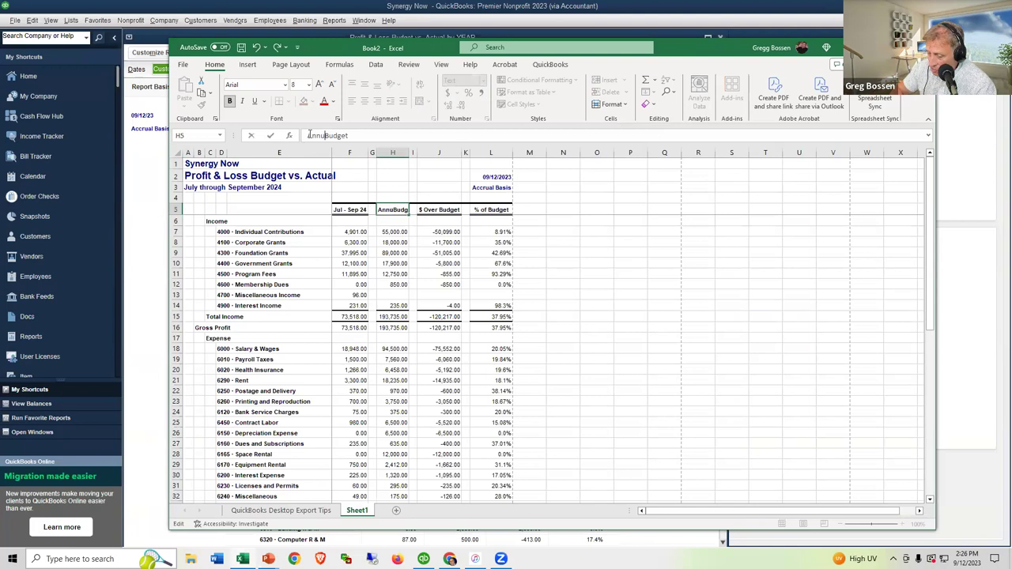
{"action": "key", "text": "Return"}
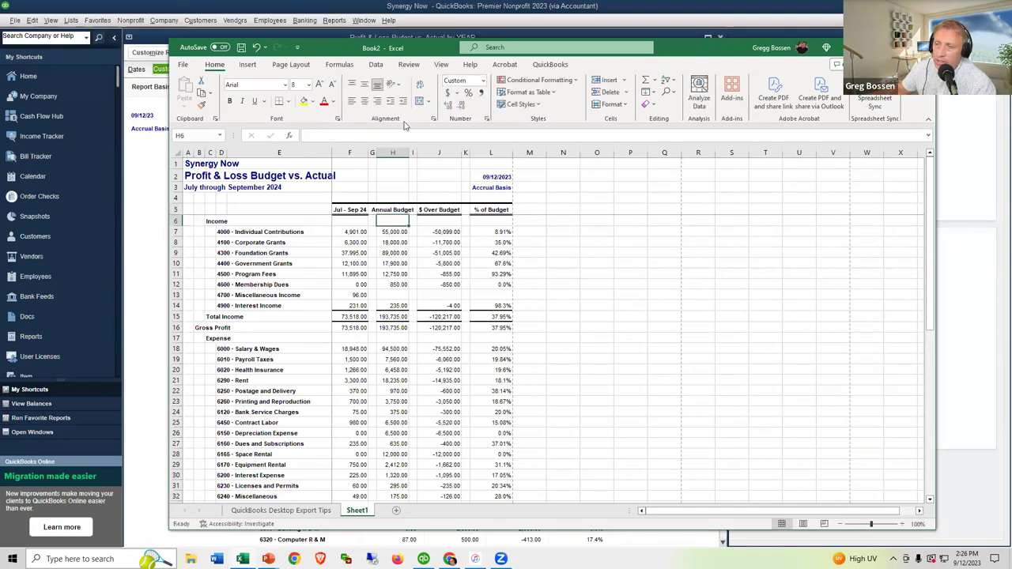
Step: Enter 25% in cell M5 and the note "Gimme a break! Wait till Dec!" in M7 beside Individual Contributions
{"action": "left_click", "coordinate": [529, 208]}
{"action": "type", "text": "25%"}
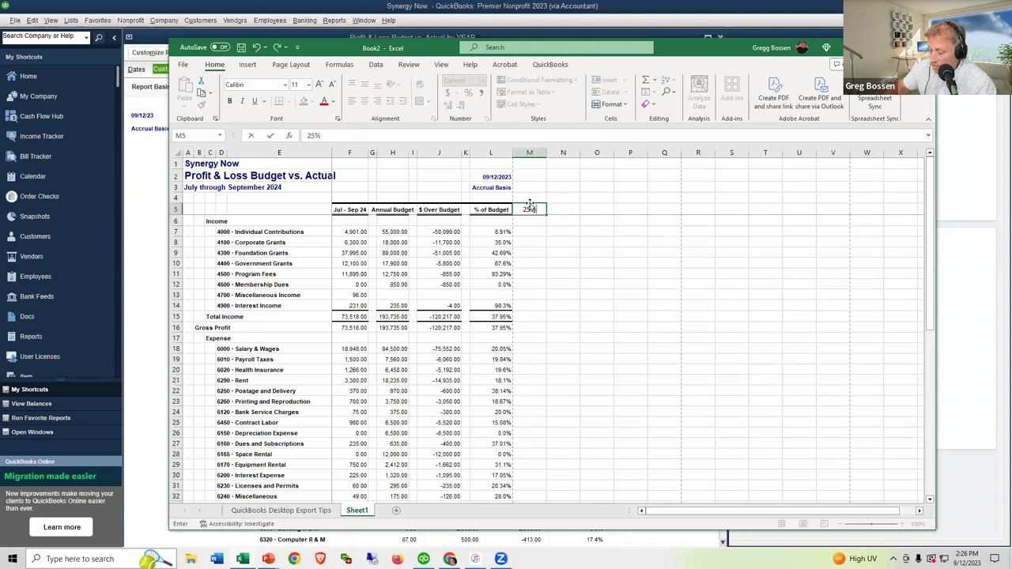
{"action": "key", "text": "Return"}
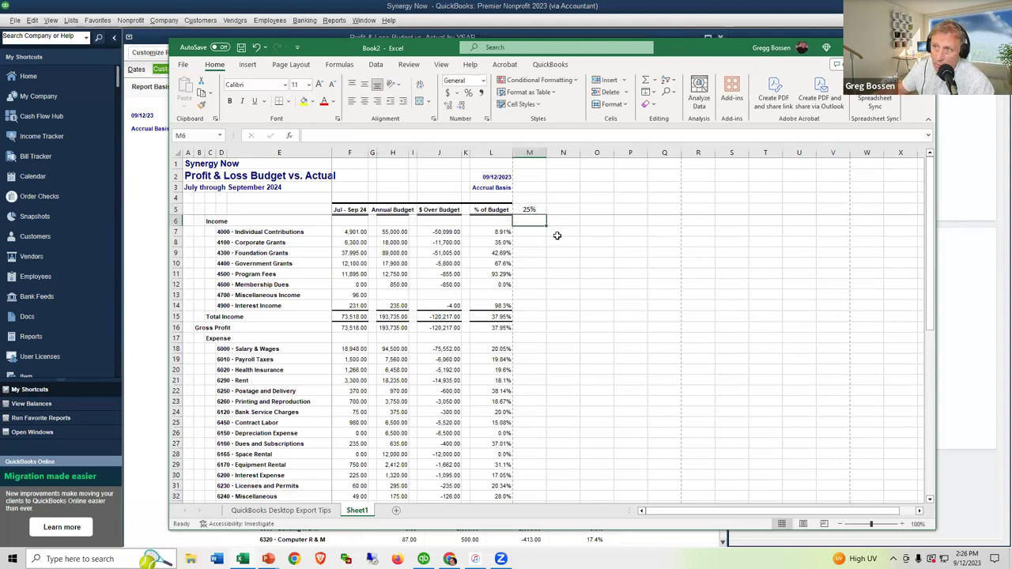
{"action": "left_click", "coordinate": [530, 229]}
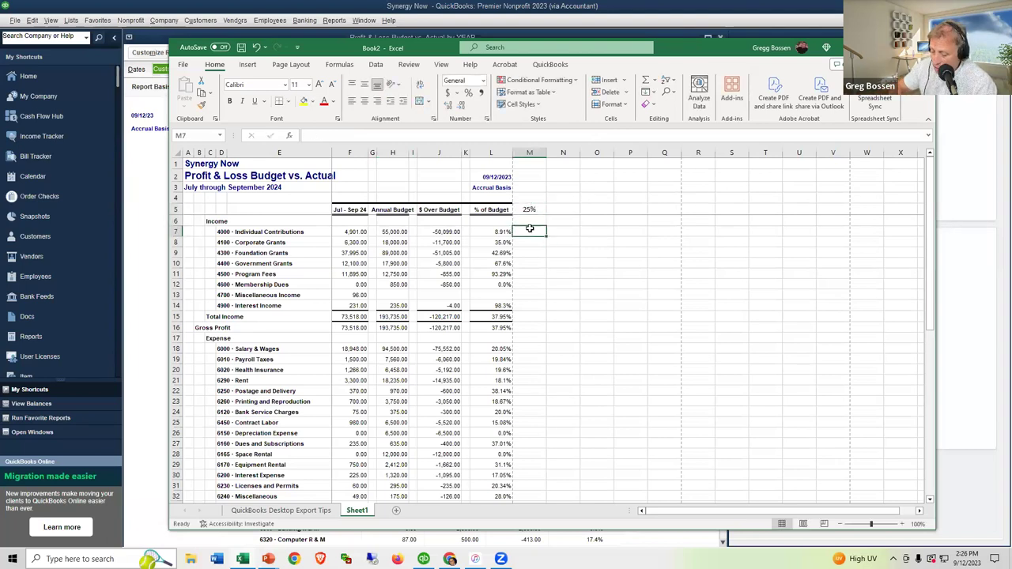
{"action": "type", "text": "Gimme a break! Wa"}
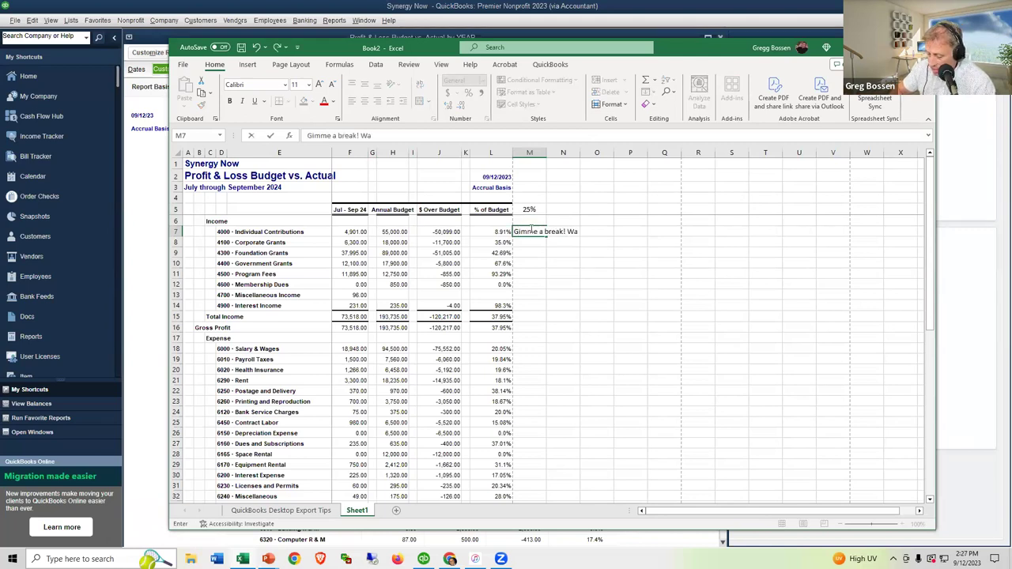
{"action": "type", "text": "it till "}
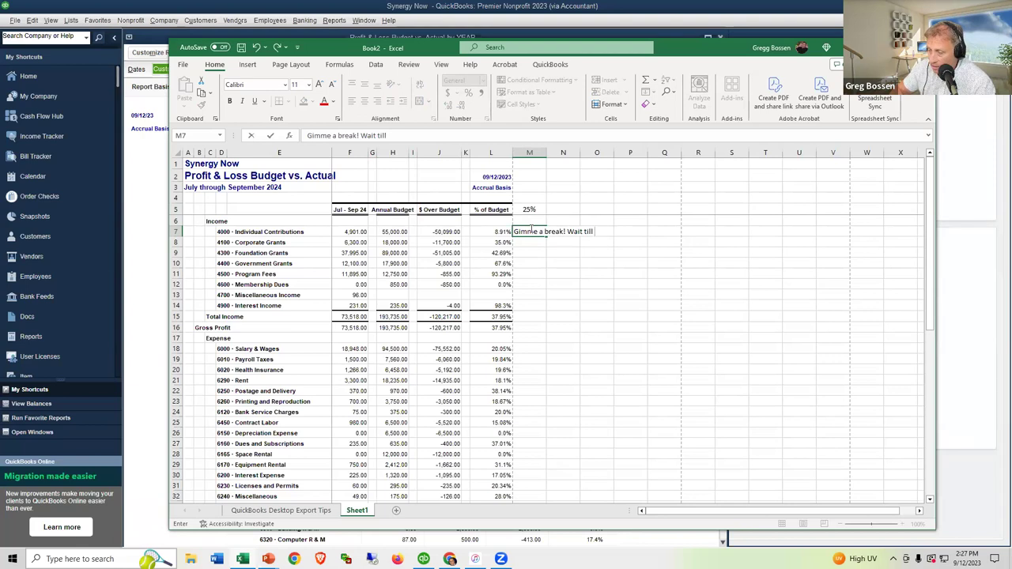
{"action": "type", "text": "Dec!"}
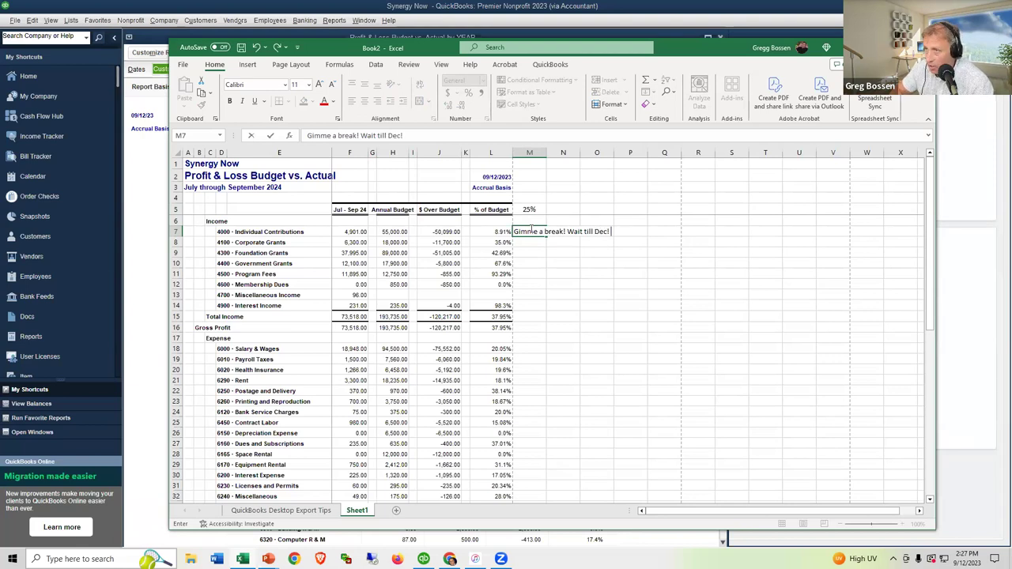
{"action": "left_click", "coordinate": [557, 268]}
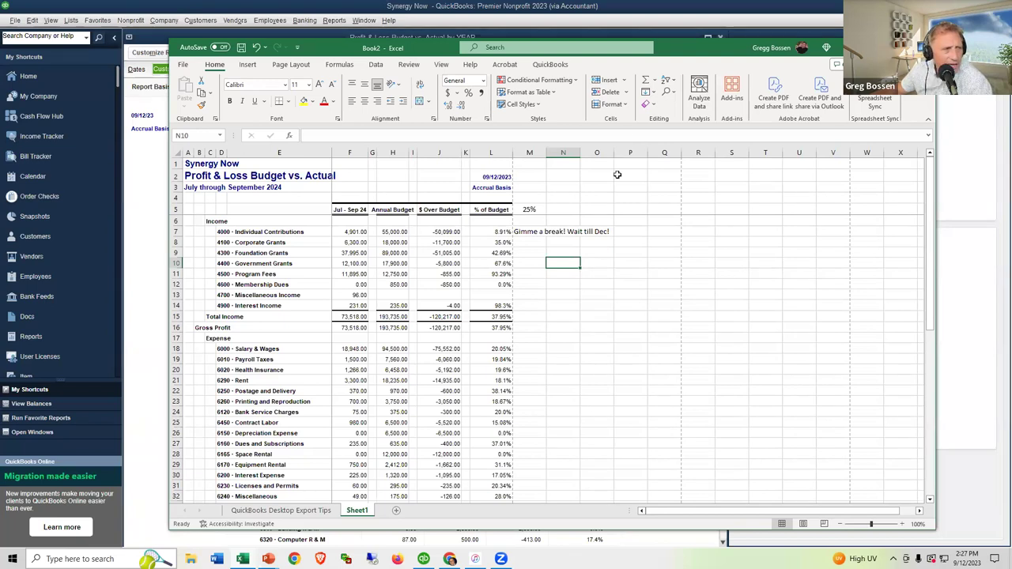
Step: Examine the narrow blank spacer columns G, I and K, and close the workbook without saving it
{"action": "left_click", "coordinate": [466, 153]}
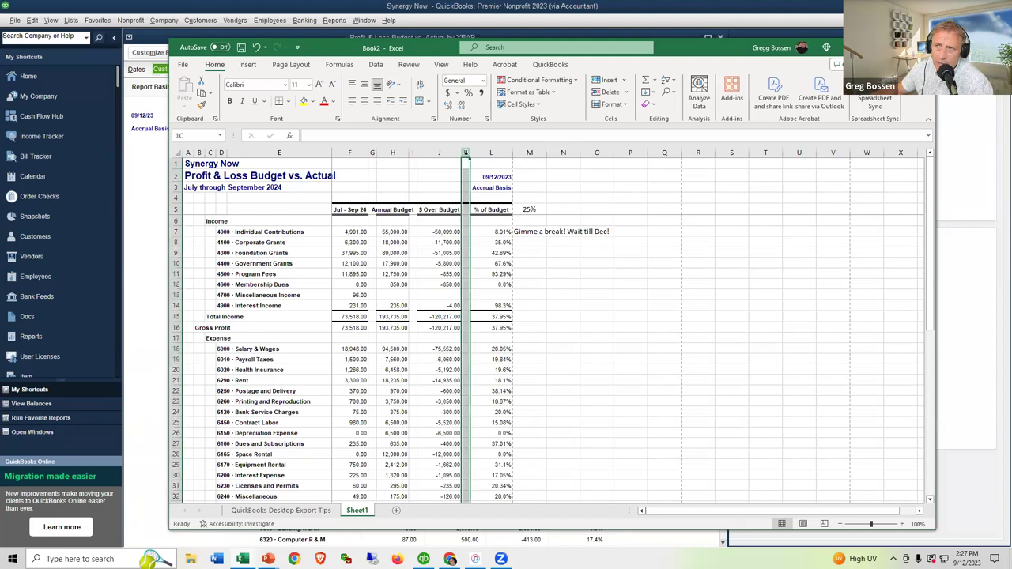
{"action": "left_click", "coordinate": [413, 152]}
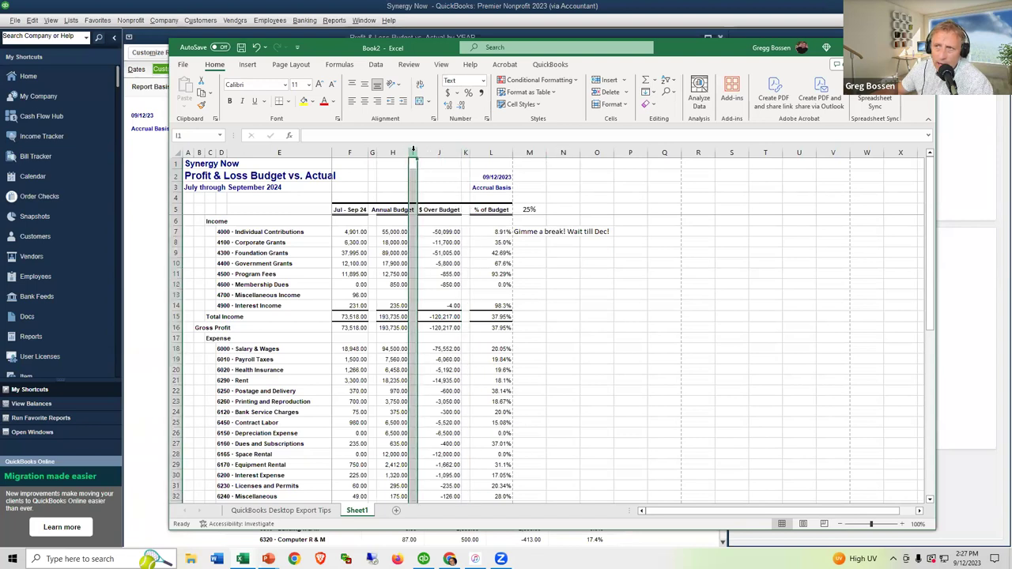
{"action": "left_click", "coordinate": [372, 152]}
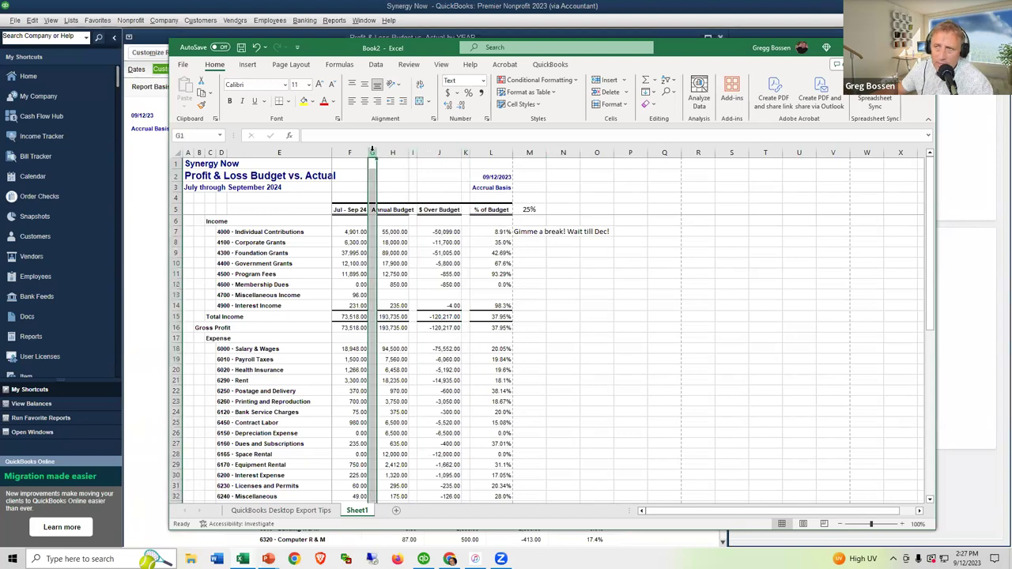
{"action": "left_click", "coordinate": [413, 152]}
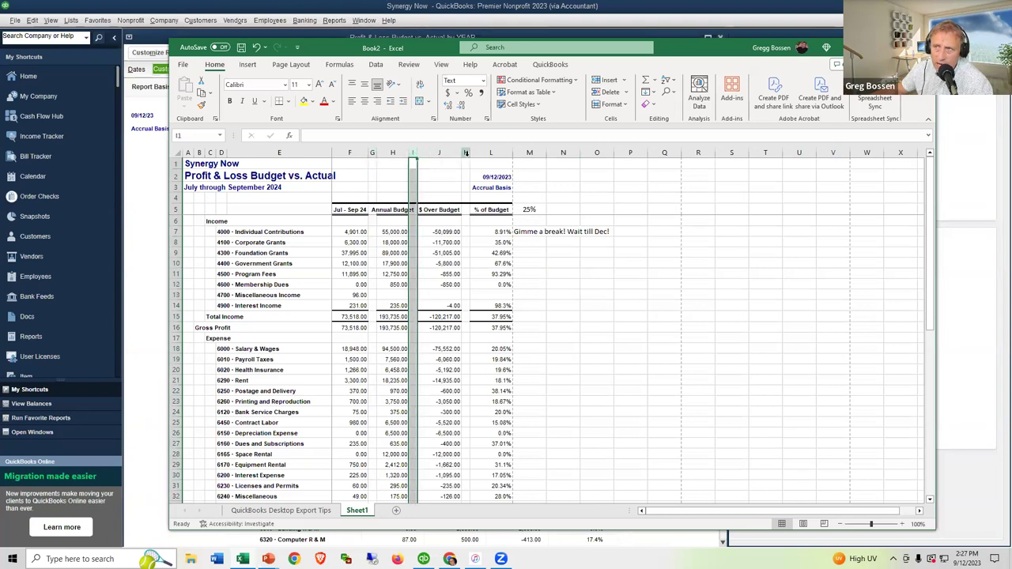
{"action": "left_click", "coordinate": [466, 152]}
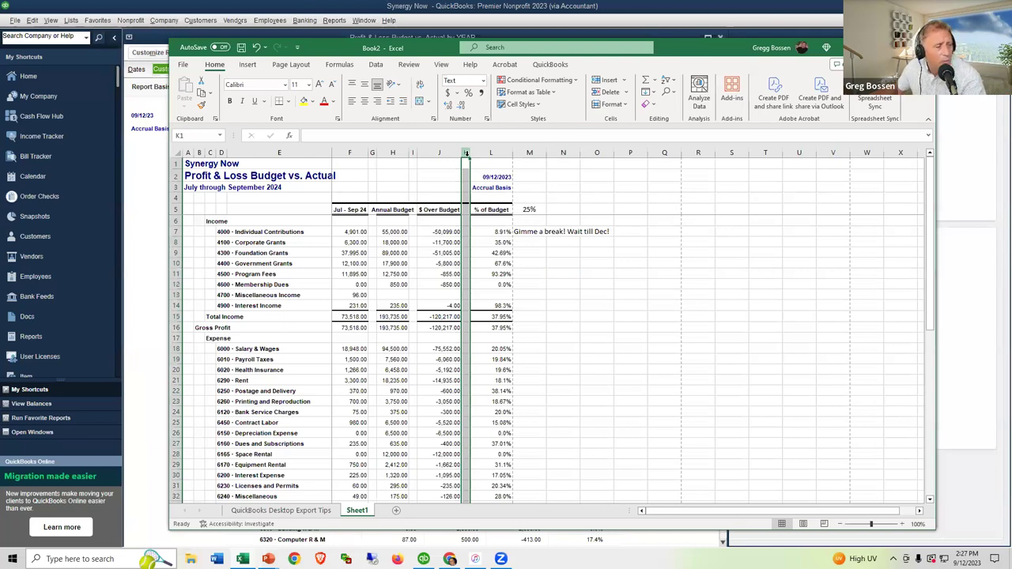
{"action": "left_click", "coordinate": [412, 152]}
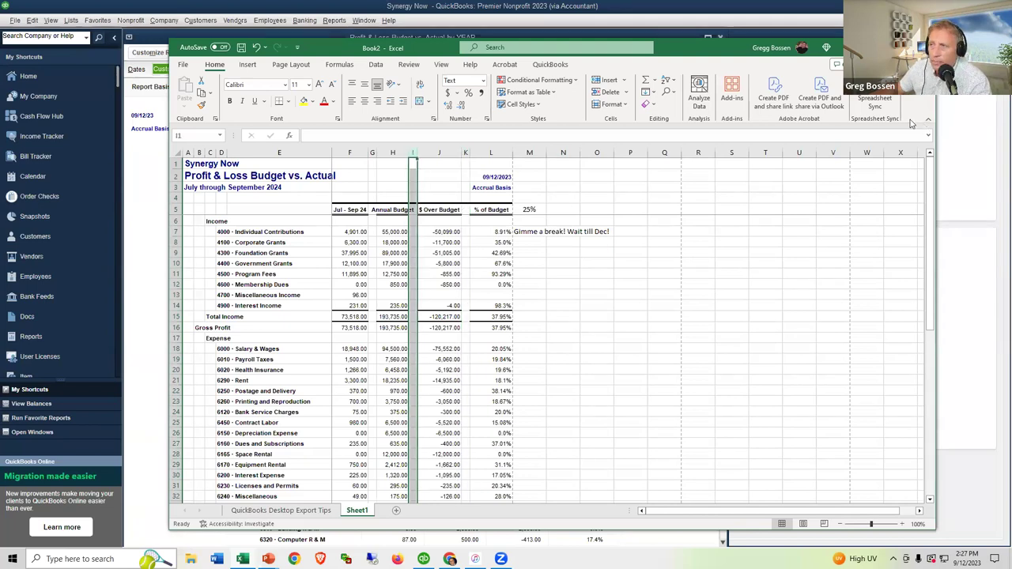
{"action": "left_click", "coordinate": [922, 47]}
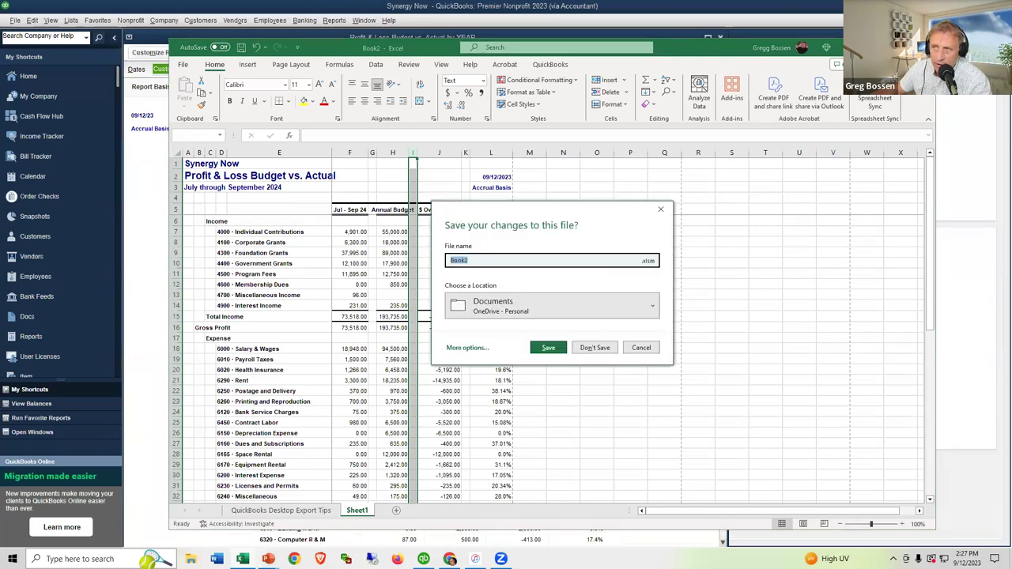
{"action": "left_click", "coordinate": [595, 348]}
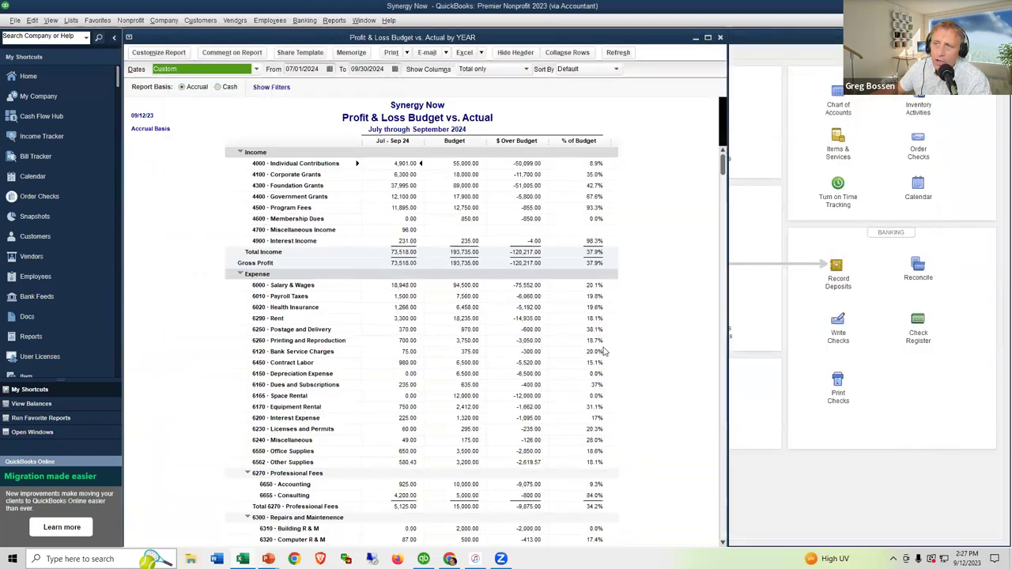
Step: Export the yearly report to a new Excel workbook again, with the advanced option Space between columns turned off
{"action": "left_click", "coordinate": [468, 54]}
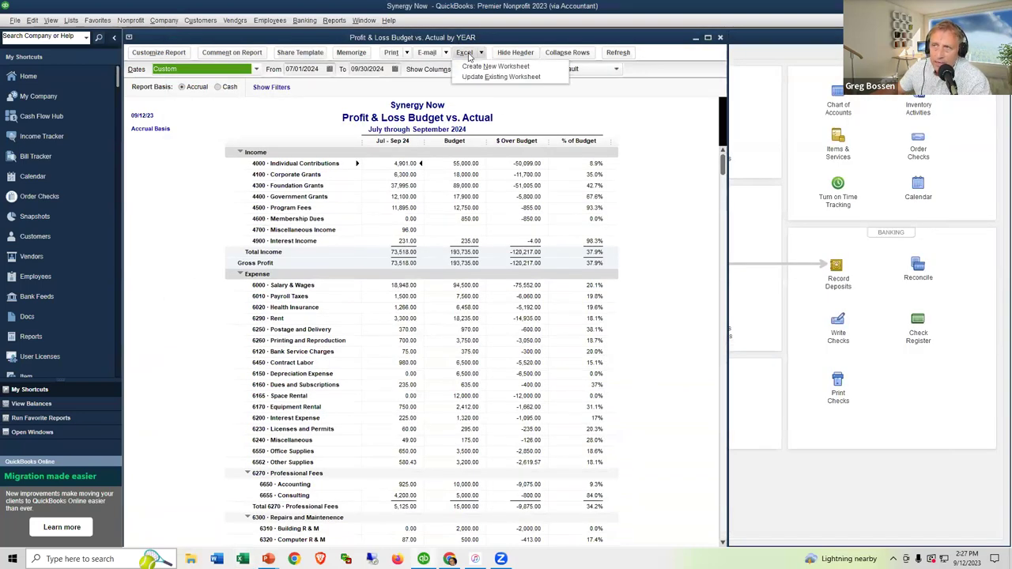
{"action": "left_click", "coordinate": [473, 67]}
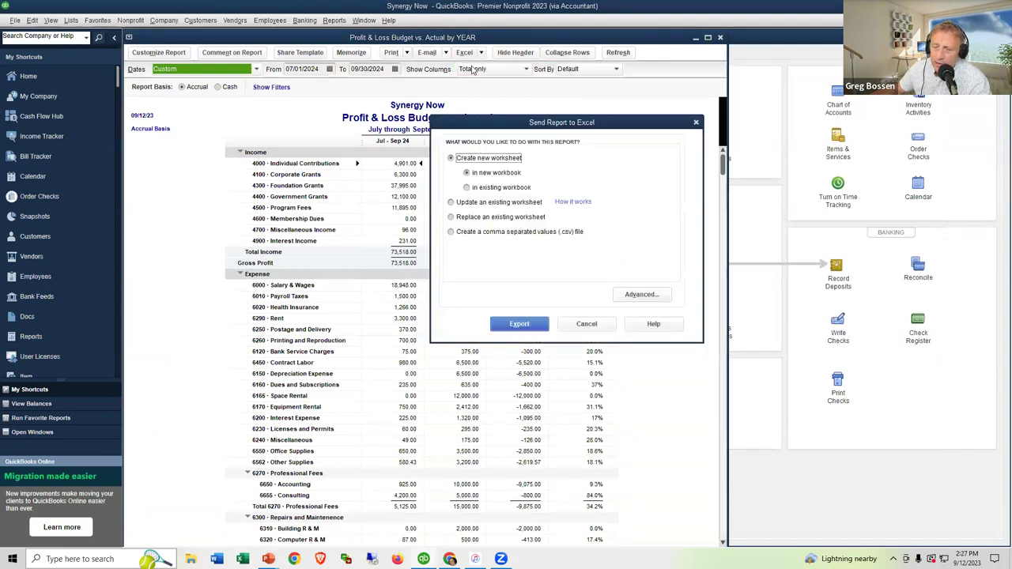
{"action": "left_click", "coordinate": [640, 295]}
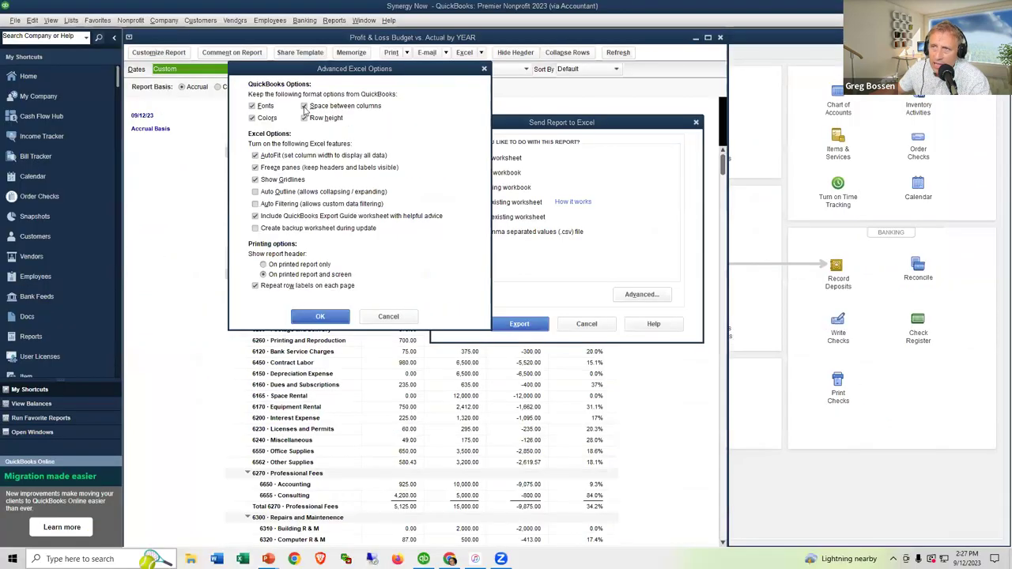
{"action": "left_click", "coordinate": [200, 166]}
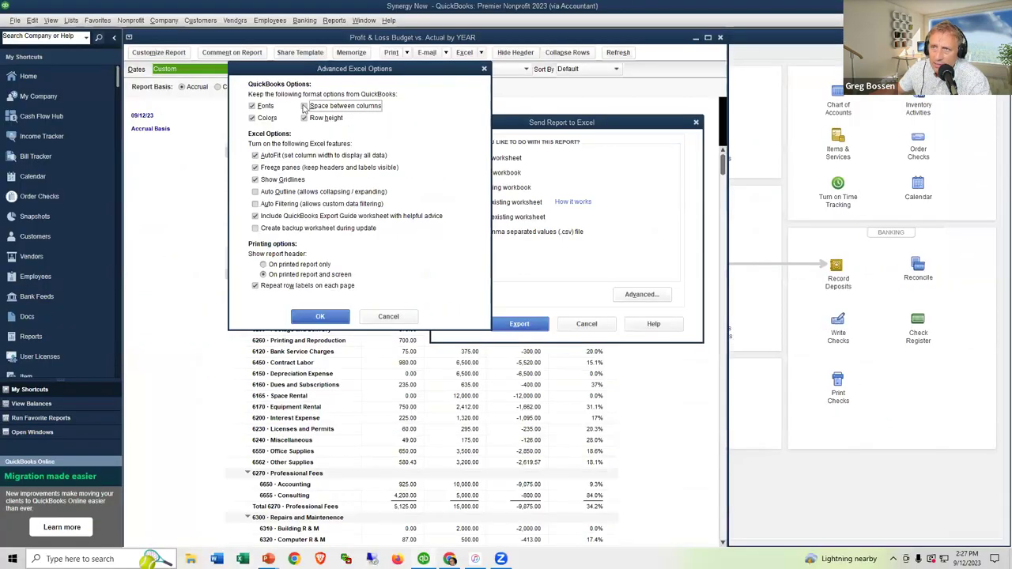
{"action": "left_click", "coordinate": [320, 317]}
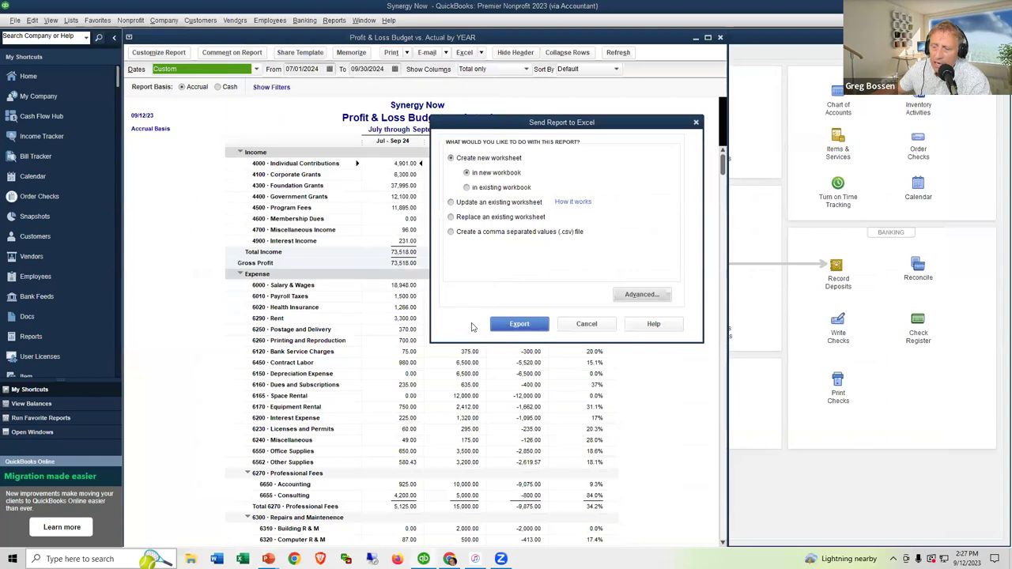
{"action": "left_click", "coordinate": [507, 325]}
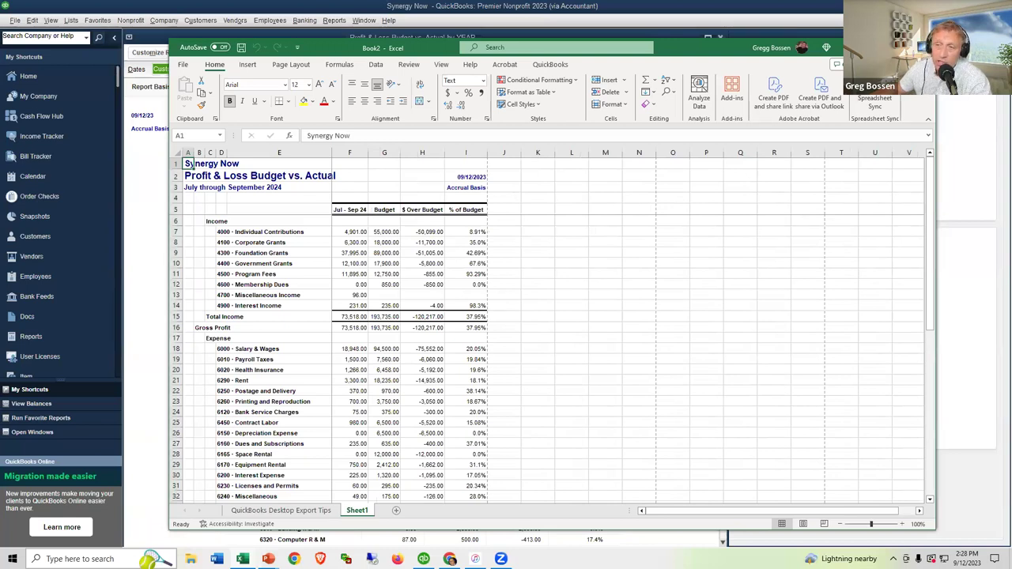
Step: Close the exported workbook without saving and switch back to the yearly Budget vs. Actuals report in QuickBooks Online
{"action": "left_click", "coordinate": [920, 48]}
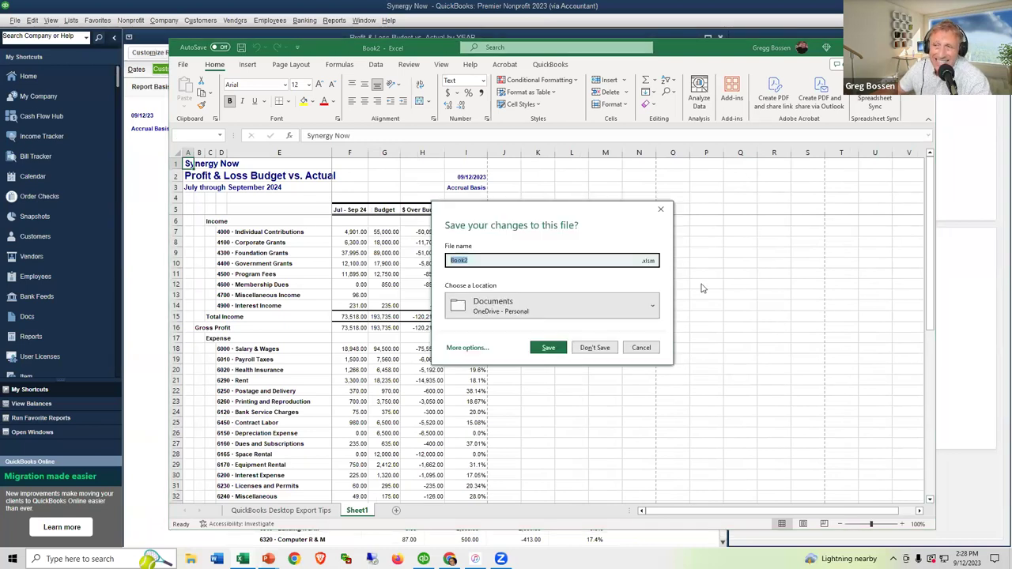
{"action": "left_click", "coordinate": [595, 349]}
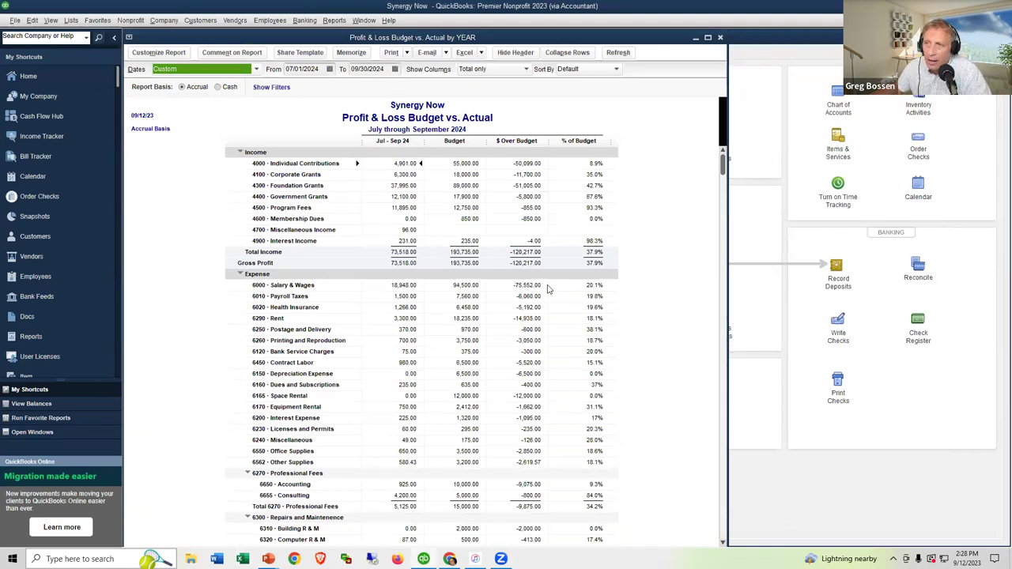
{"action": "key", "text": "alt+Tab"}
{"action": "key", "text": "alt+Tab"}
{"action": "key", "text": "alt+Tab"}
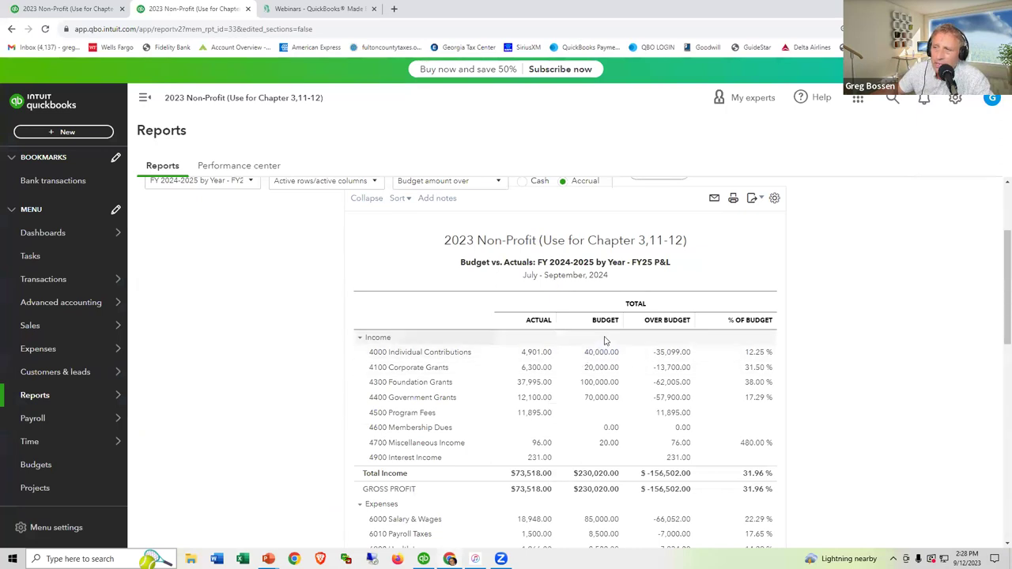
Step: Export the yearly Budget vs. Actuals report to Excel
{"action": "scroll", "coordinate": [605, 340], "scroll_direction": "up", "scroll_amount": 3}
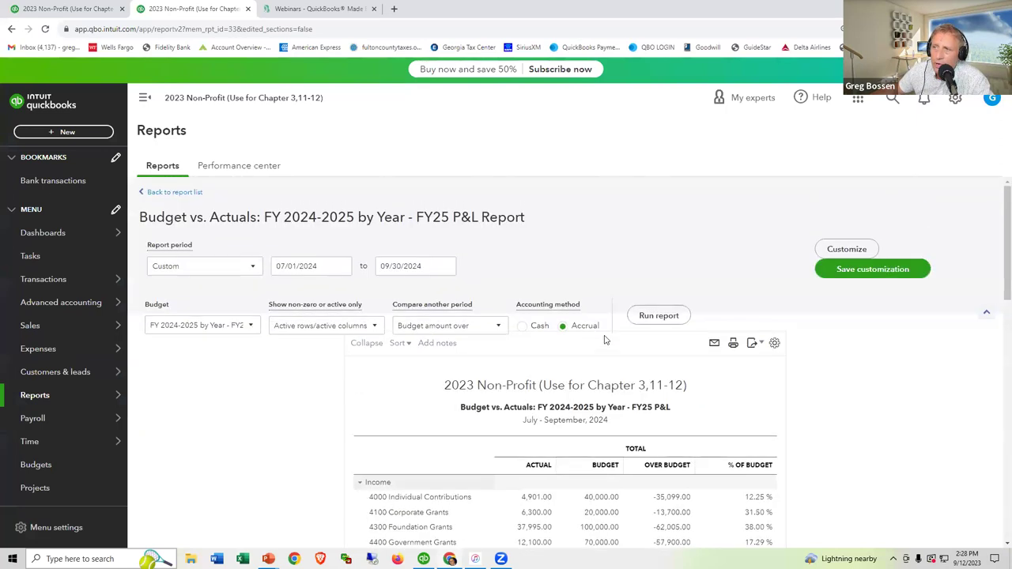
{"action": "left_click", "coordinate": [752, 347]}
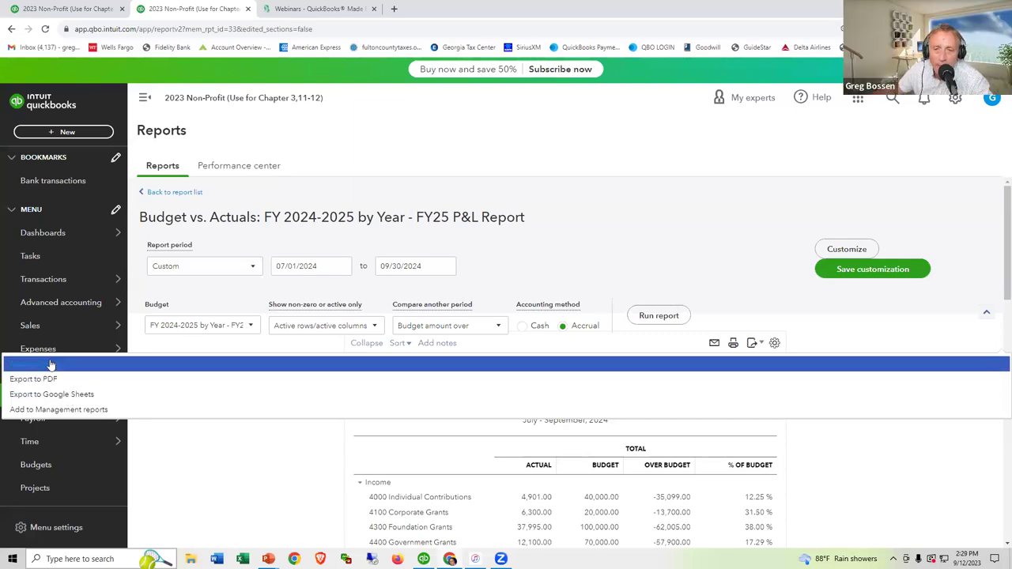
{"action": "mouse_move", "coordinate": [50, 364]}
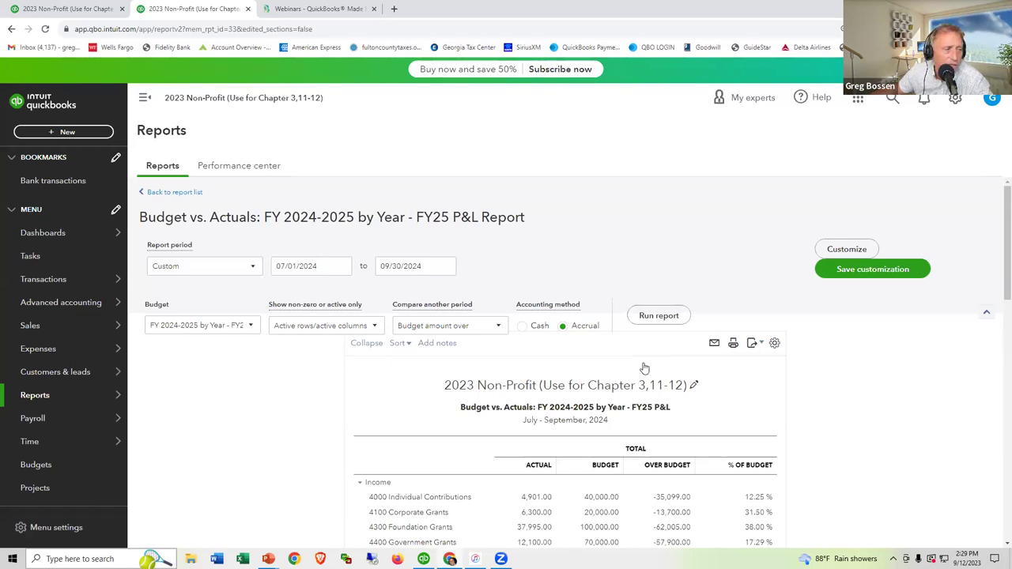
{"action": "left_click", "coordinate": [753, 345]}
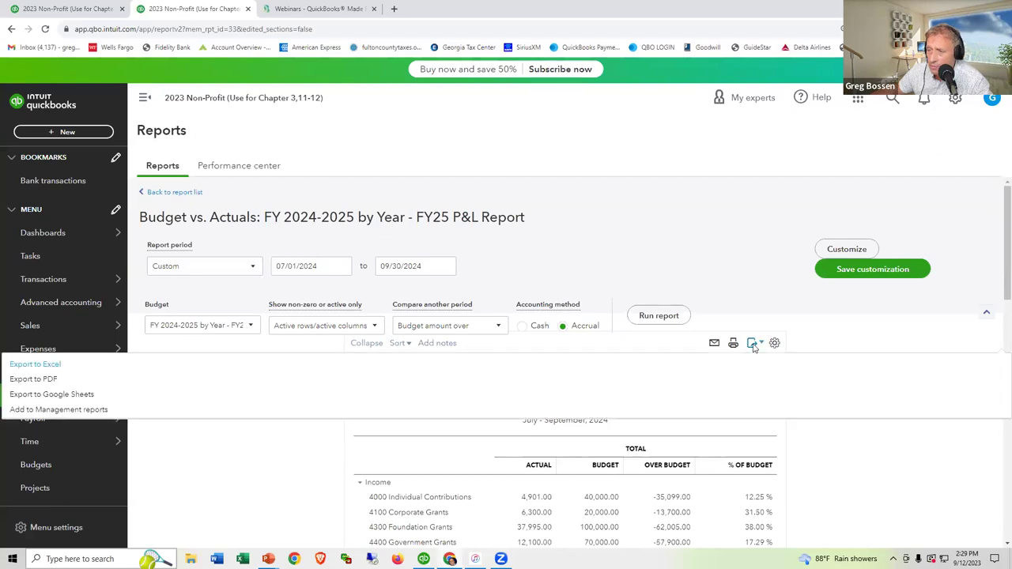
{"action": "left_click", "coordinate": [29, 366]}
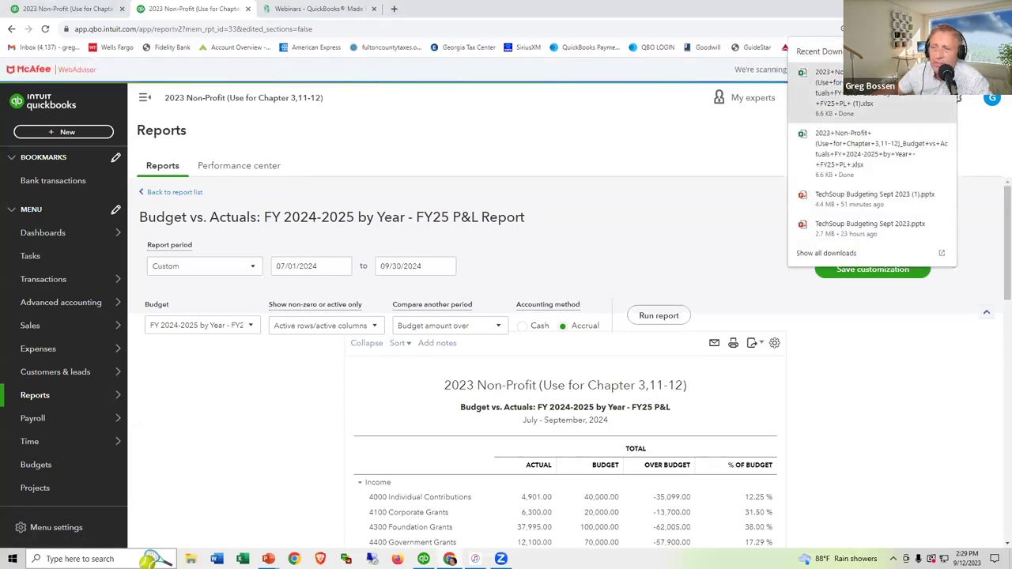
Step: Open the downloaded report workbook, enable editing so its figures calculate, and return to the report in QuickBooks Online
{"action": "left_click", "coordinate": [839, 99]}
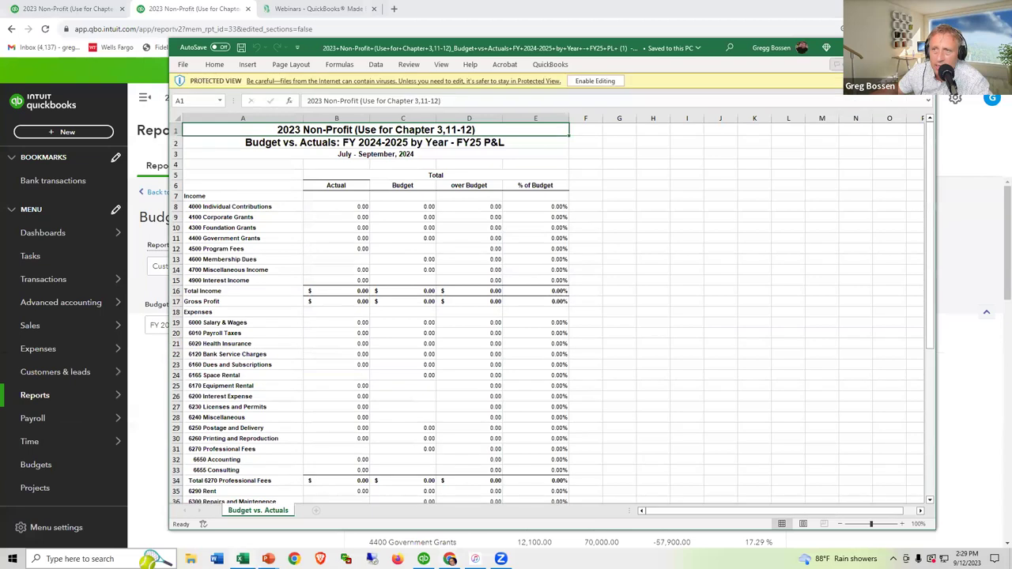
{"action": "left_click", "coordinate": [601, 81]}
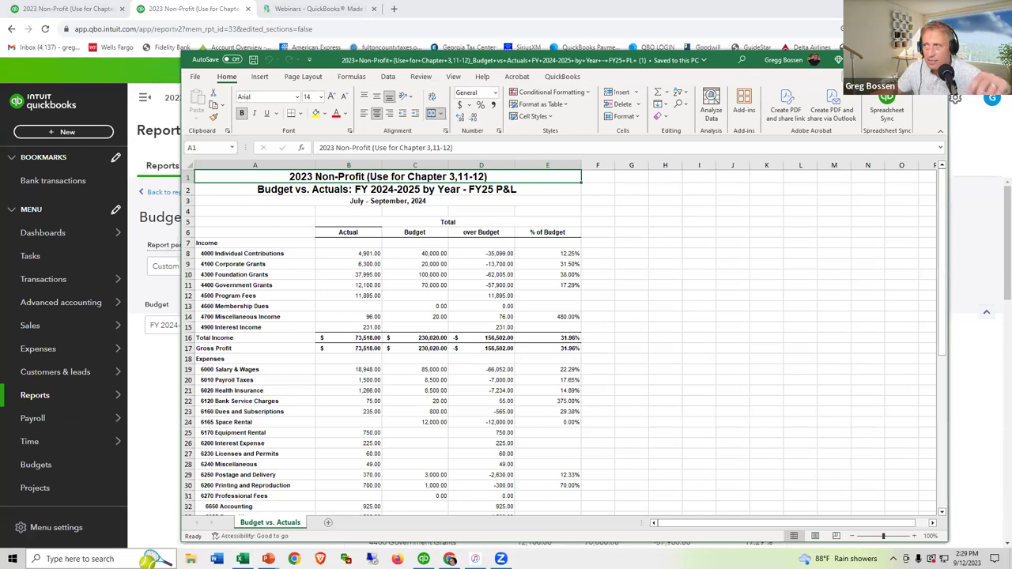
{"action": "key", "text": "alt+Tab"}
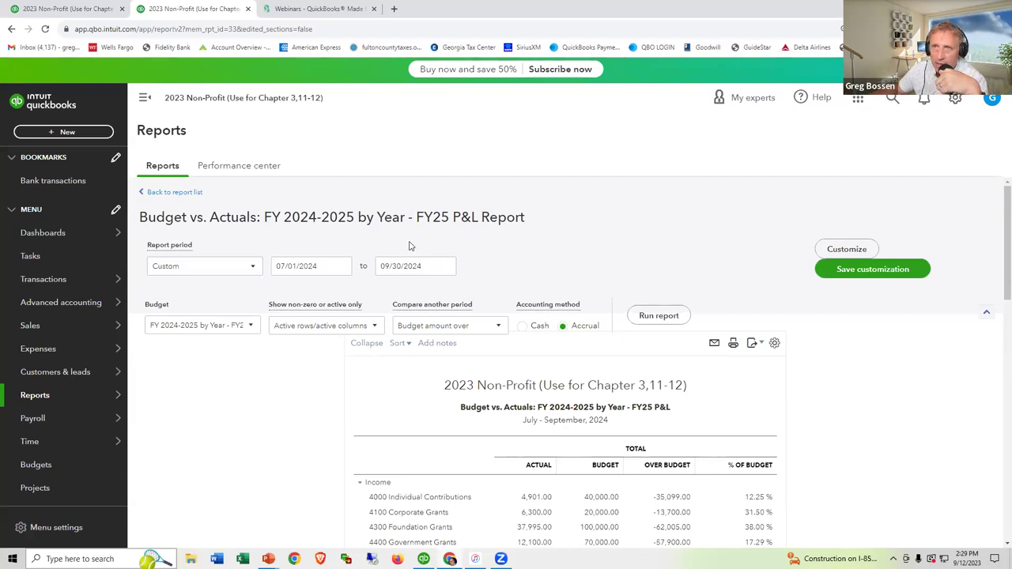
Step: In the monthly FY26 budget, enter 12000 as the Individual Contributions budget total and split it across the months
{"action": "left_click", "coordinate": [100, 13]}
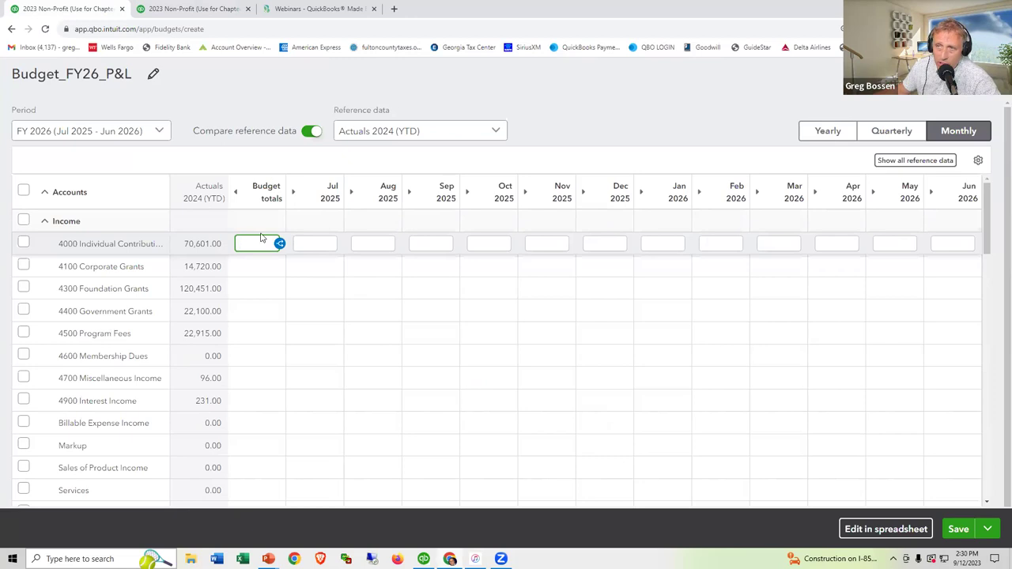
{"action": "type", "text": "12000"}
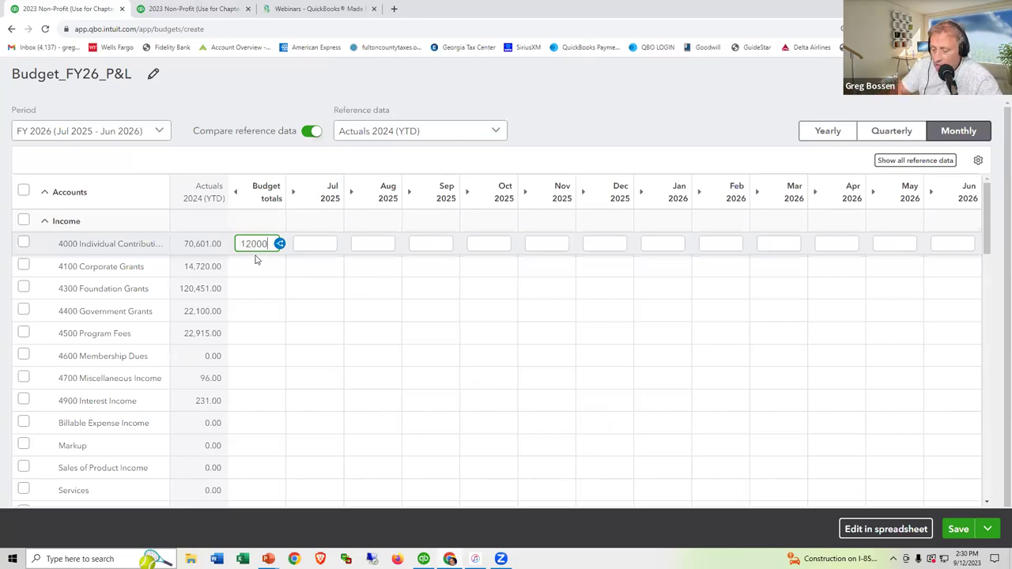
{"action": "key", "text": "Tab"}
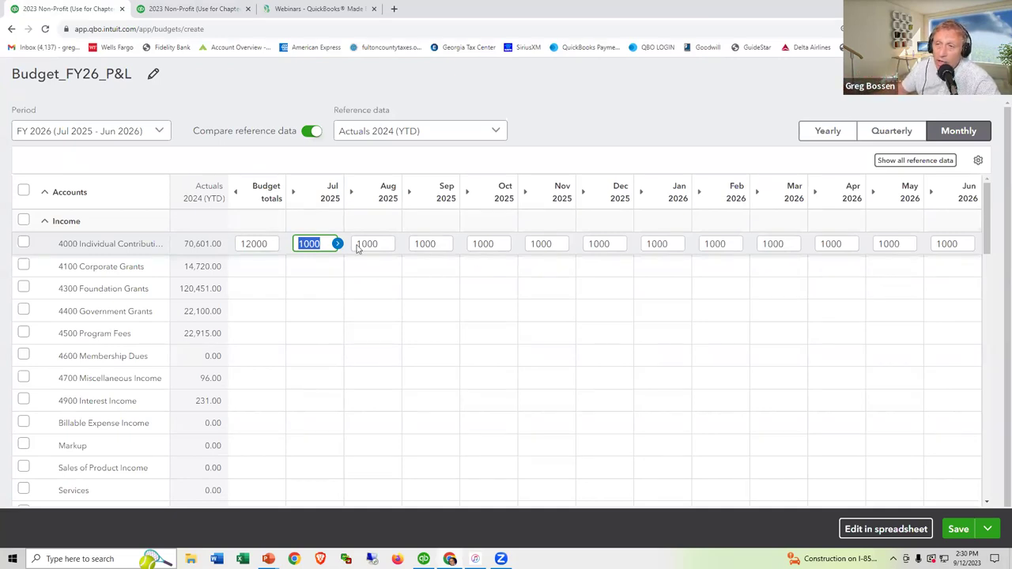
Step: Try to clear the Individual Contributions budget total by setting it to 0 and then emptying it
{"action": "left_click", "coordinate": [261, 244]}
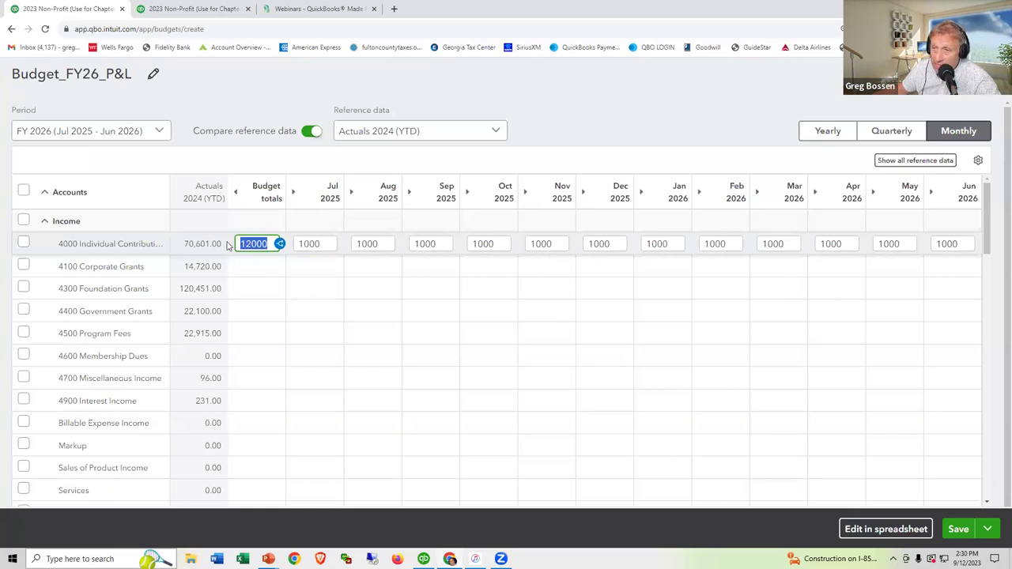
{"action": "type", "text": "0"}
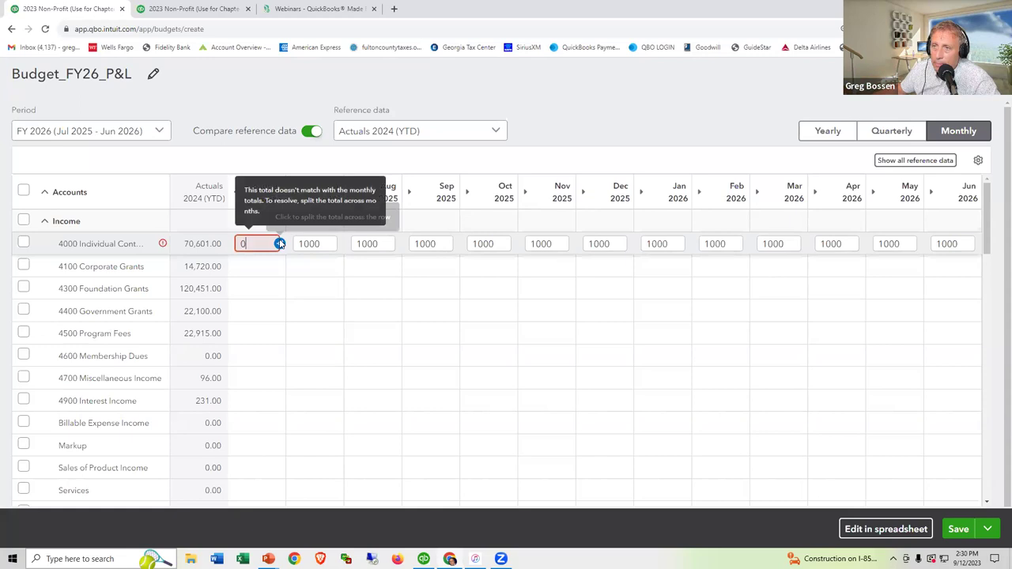
{"action": "double_click", "coordinate": [241, 245]}
{"action": "key", "text": "BackSpace"}
{"action": "left_click", "coordinate": [320, 245]}
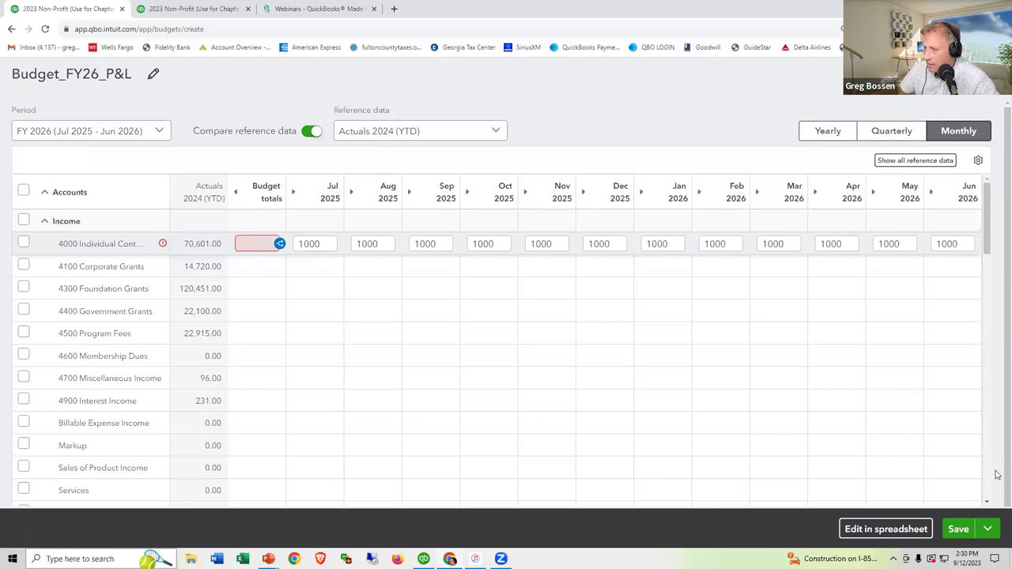
{"action": "left_click", "coordinate": [987, 531]}
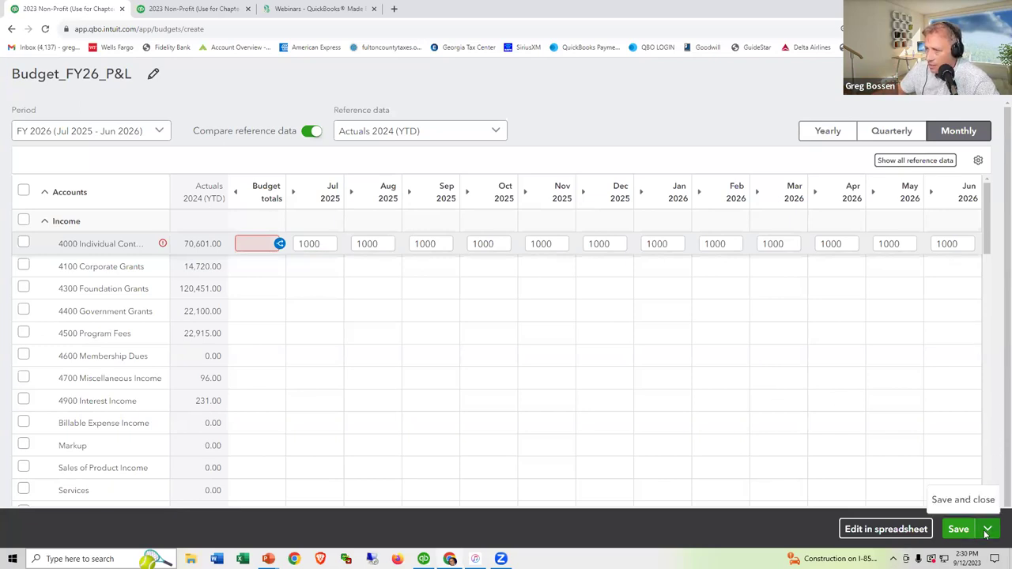
Step: Set Individual Contributions for July 2025 to 0 and copy that amount across all remaining months
{"action": "left_click", "coordinate": [320, 244]}
{"action": "left_click_drag", "start_coordinate": [320, 244], "coordinate": [284, 248]}
{"action": "type", "text": "0"}
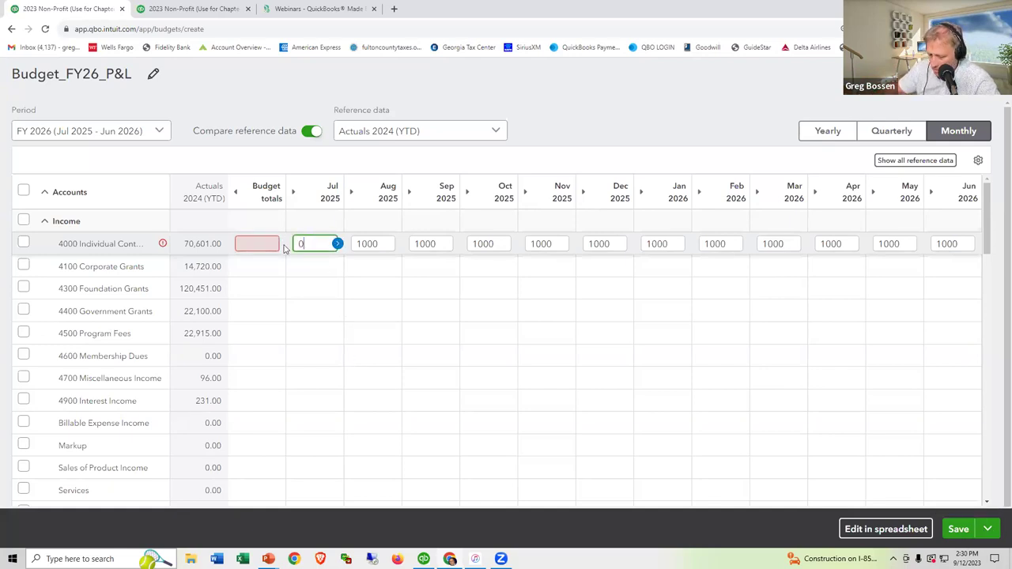
{"action": "key", "text": "Tab"}
{"action": "left_click", "coordinate": [323, 245]}
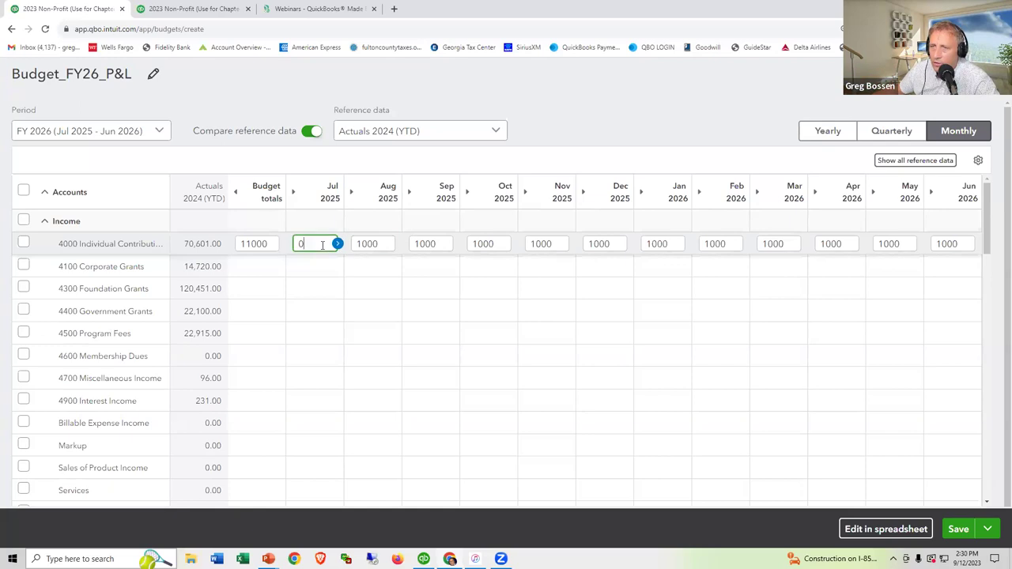
{"action": "left_click", "coordinate": [338, 244]}
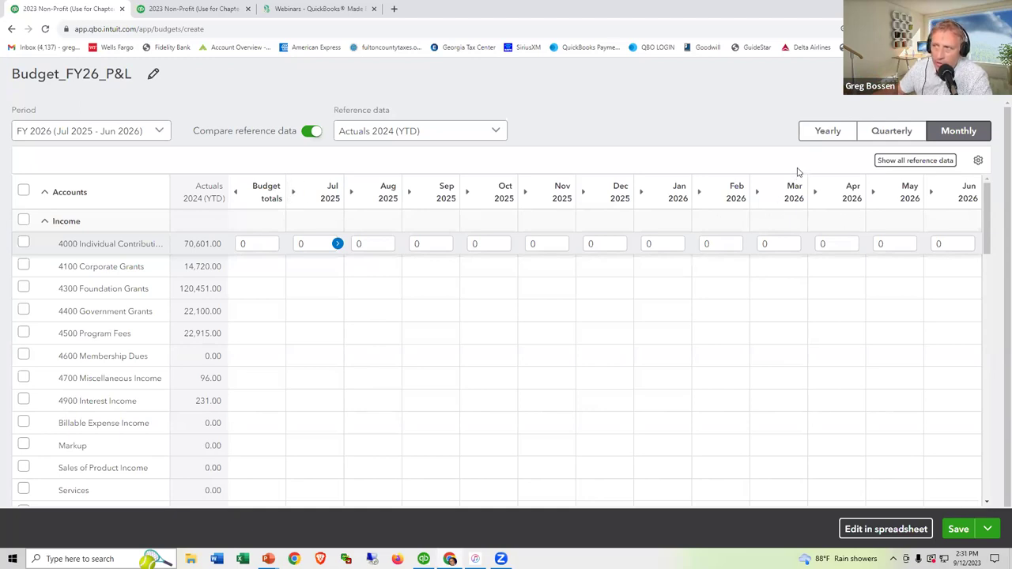
Step: Enter 120000 as the Individual Contributions budget total in the yearly view and show its monthly breakdown
{"action": "left_click", "coordinate": [826, 136]}
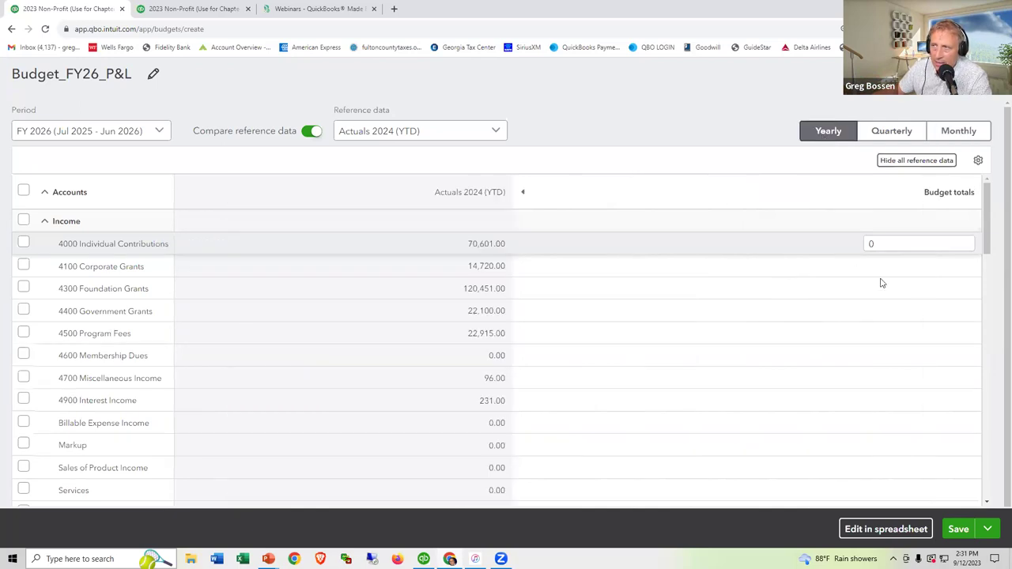
{"action": "left_click", "coordinate": [875, 244]}
{"action": "type", "text": "120000"}
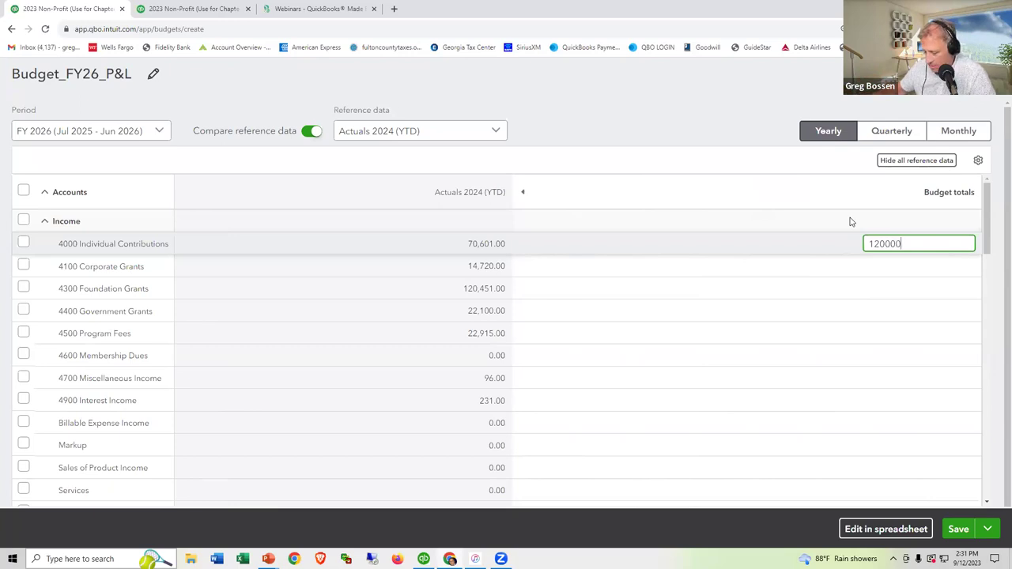
{"action": "key", "text": "Tab"}
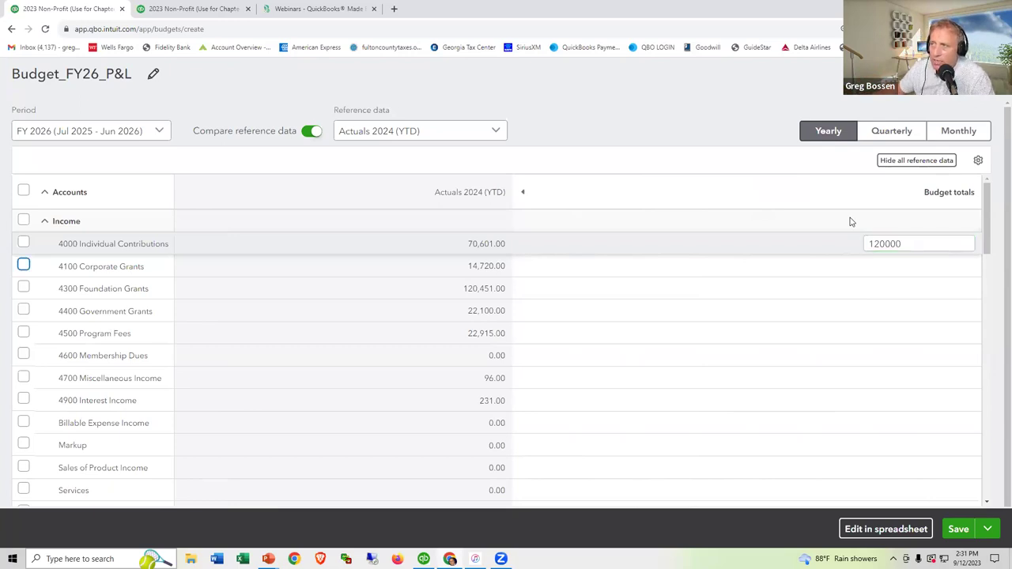
{"action": "left_click", "coordinate": [959, 131]}
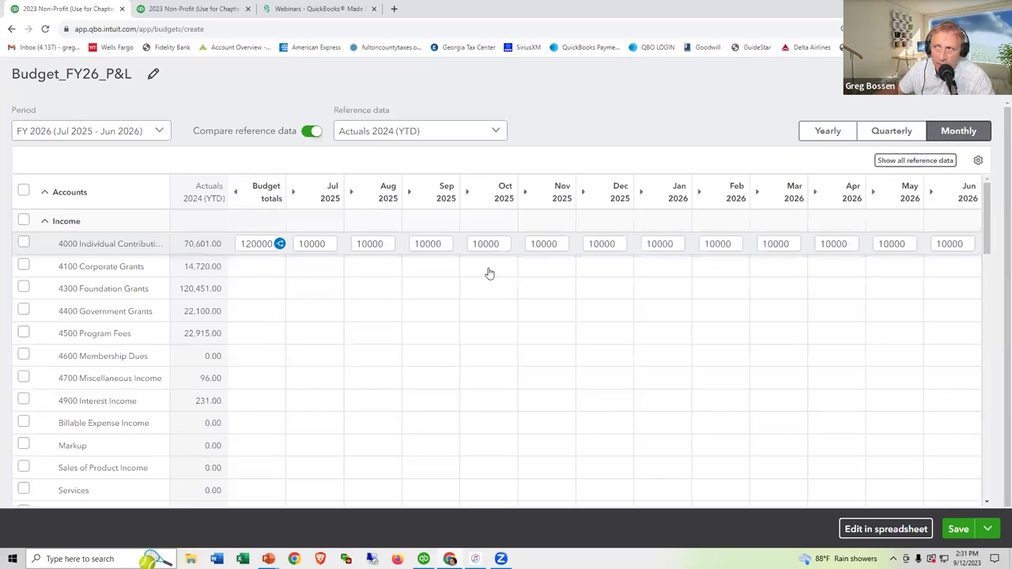
Step: Clear the Individual Contributions budget total in the yearly view and return to the monthly view
{"action": "left_click", "coordinate": [828, 133]}
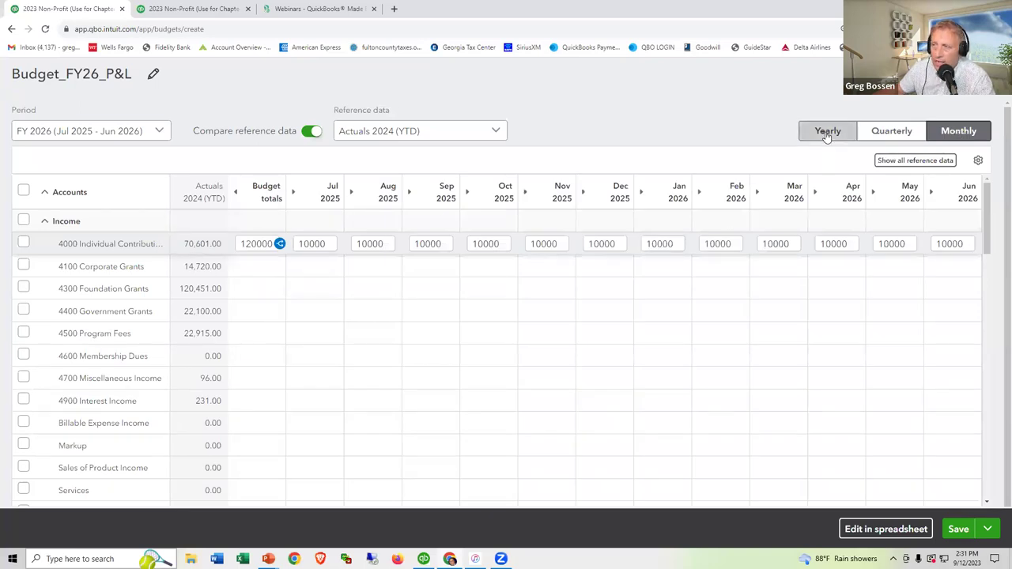
{"action": "left_click", "coordinate": [905, 243]}
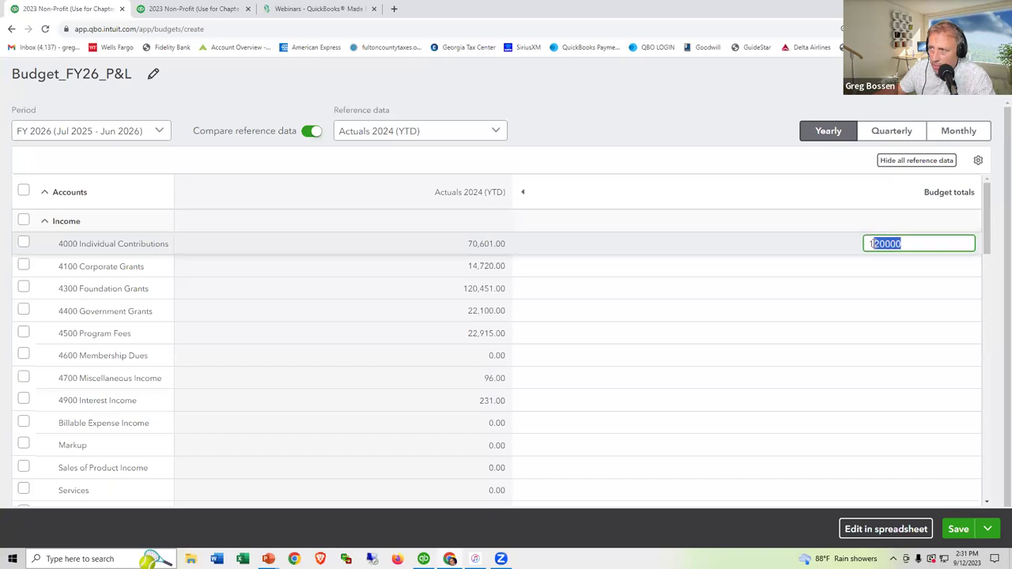
{"action": "type", "text": "1"}
{"action": "key", "text": "BackSpace"}
{"action": "key", "text": "Tab"}
{"action": "left_click", "coordinate": [952, 136]}
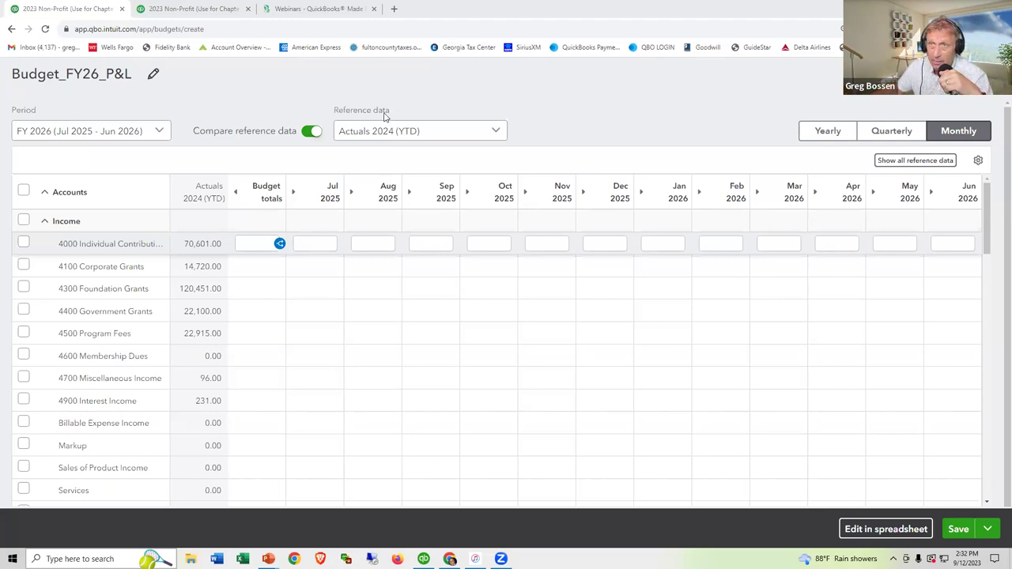
Step: Review the date range and income lines of the July - September 2024 Budget vs. Actuals report
{"action": "left_click", "coordinate": [191, 11]}
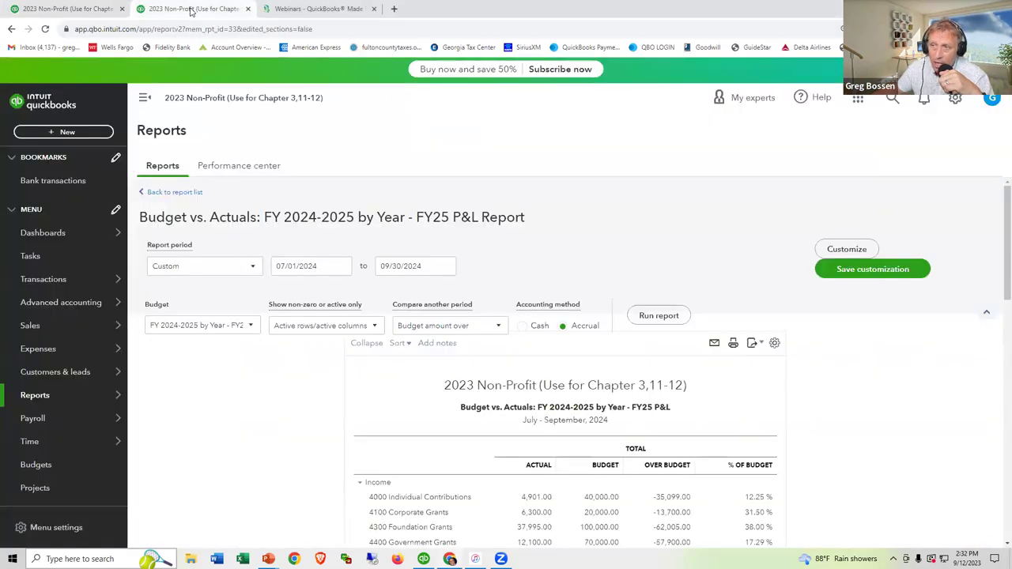
{"action": "scroll", "coordinate": [468, 314], "scroll_direction": "down", "scroll_amount": 1}
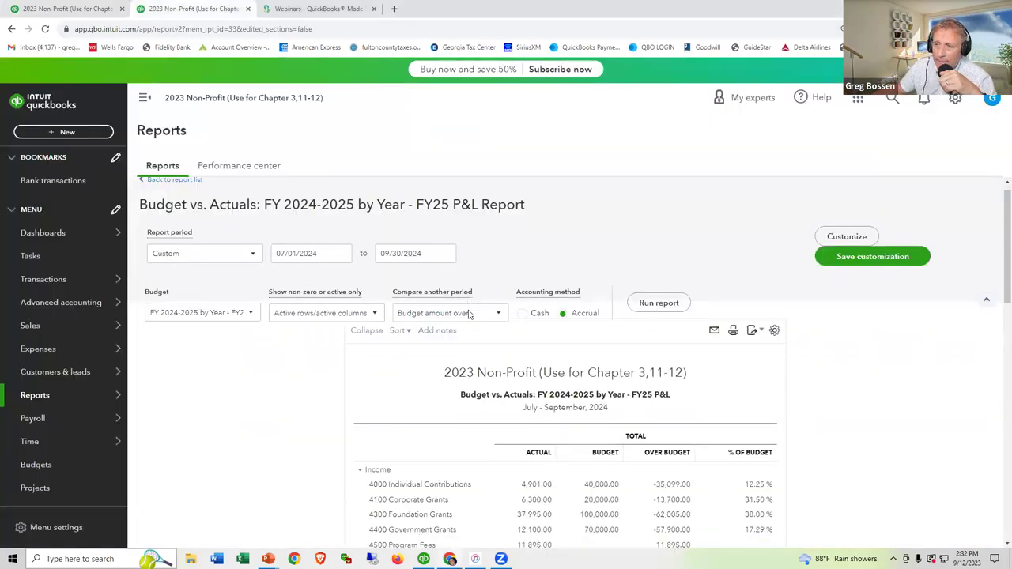
{"action": "scroll", "coordinate": [468, 314], "scroll_direction": "down", "scroll_amount": 2}
{"action": "scroll", "coordinate": [537, 409], "scroll_direction": "up", "scroll_amount": 3}
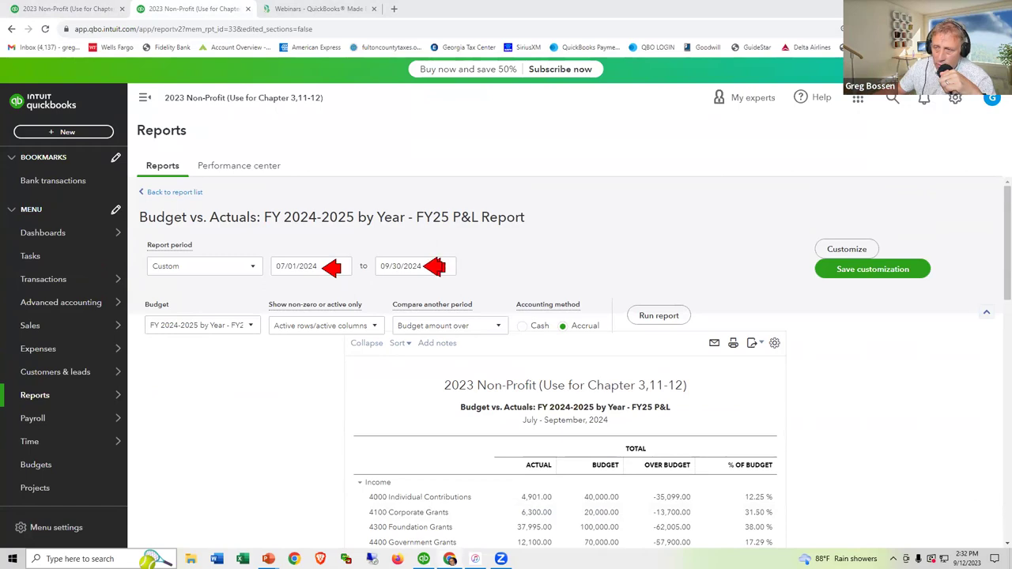
{"action": "scroll", "coordinate": [549, 313], "scroll_direction": "down", "scroll_amount": 2}
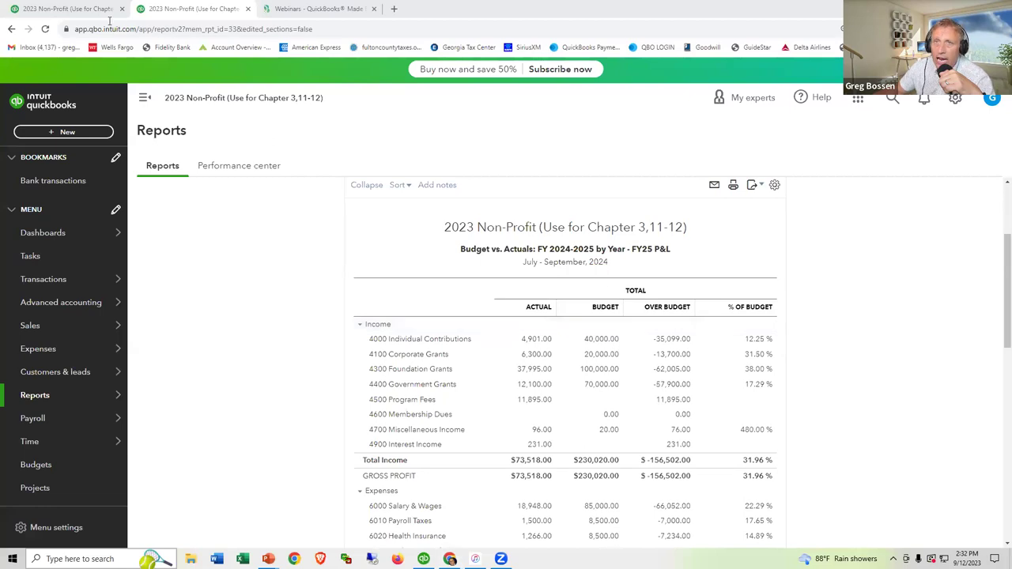
Step: Examine the July, August and September 2025 columns of the FY26 monthly budget and return to the Budget vs. Actuals report
{"action": "left_click", "coordinate": [84, 10]}
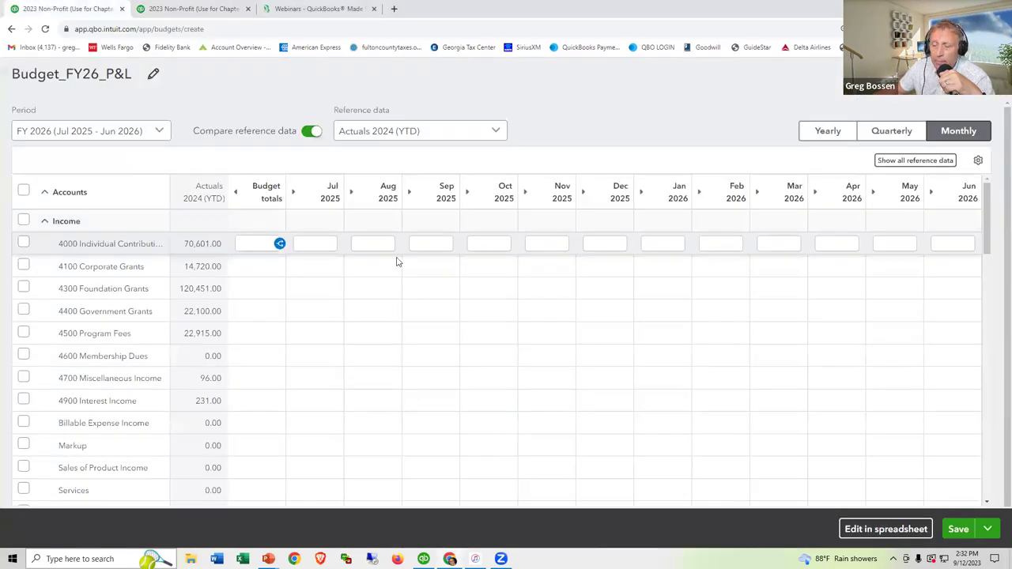
{"action": "left_click", "coordinate": [329, 184]}
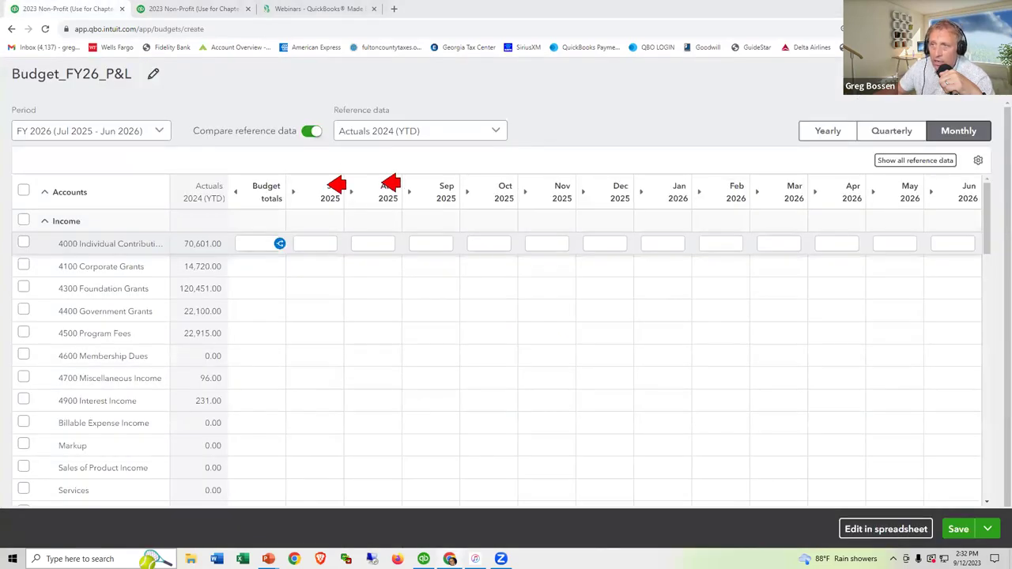
{"action": "left_click", "coordinate": [387, 178]}
{"action": "left_click", "coordinate": [441, 184]}
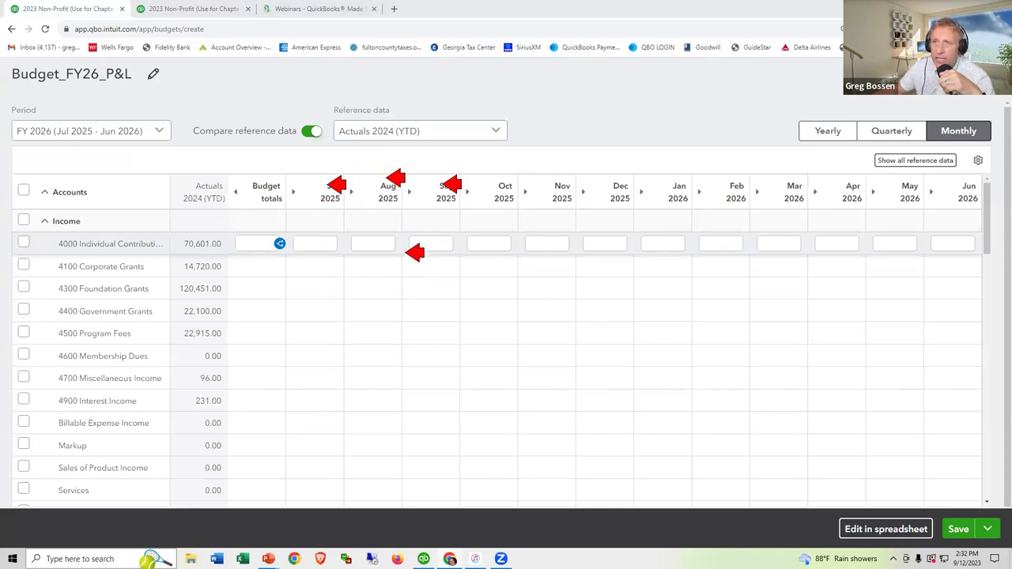
{"action": "key", "text": "Escape"}
{"action": "left_click", "coordinate": [198, 8]}
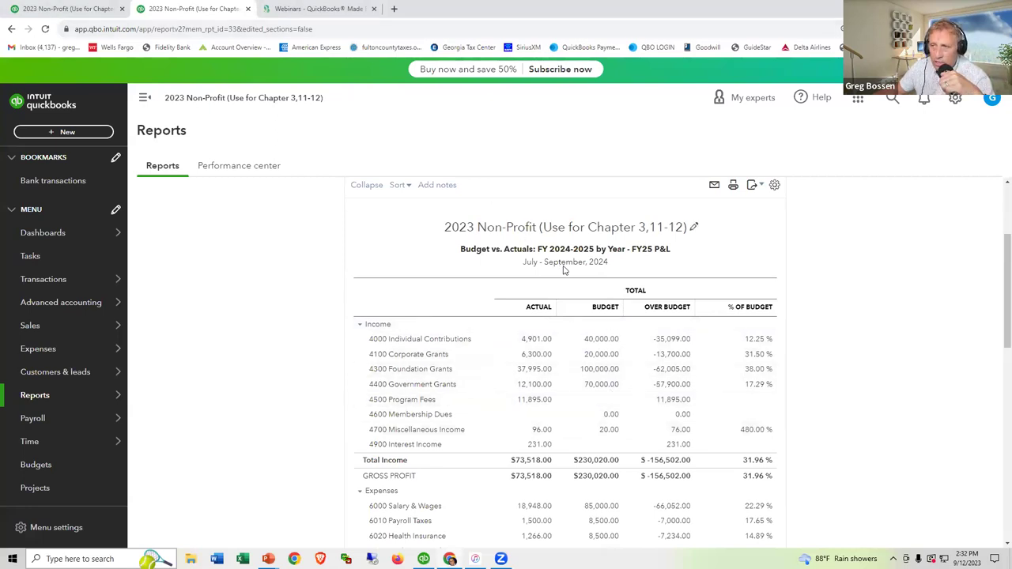
Step: Return to the new budget and change its period to FY 2025 (Jul 2024 - Jun 2025)
{"action": "left_click", "coordinate": [77, 9]}
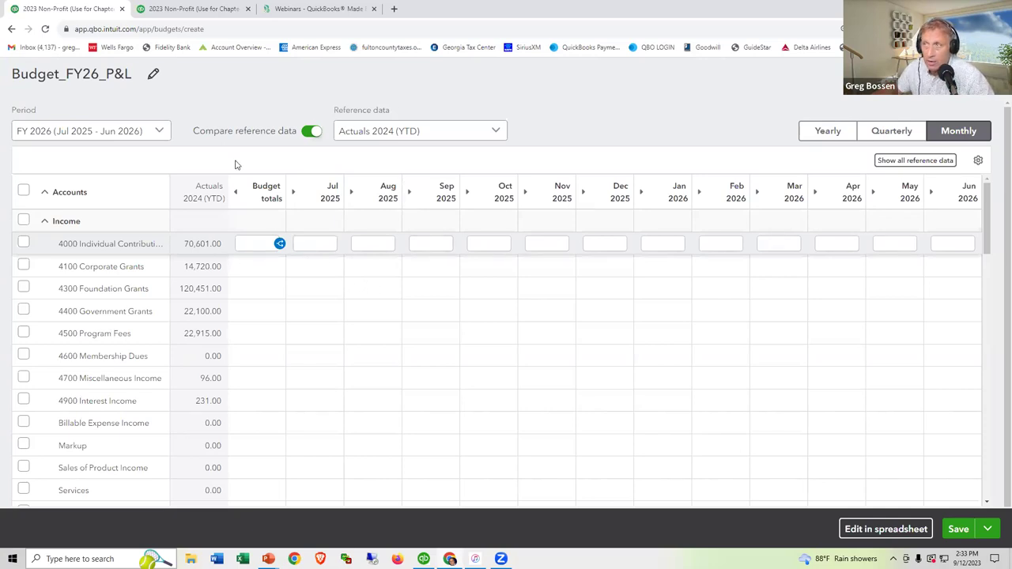
{"action": "left_click", "coordinate": [162, 131]}
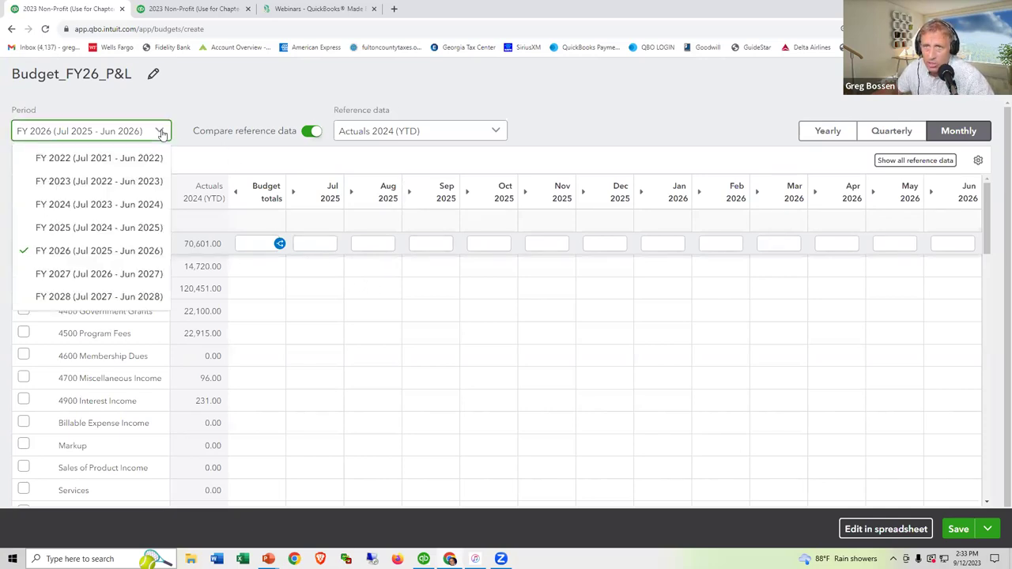
{"action": "left_click", "coordinate": [147, 226]}
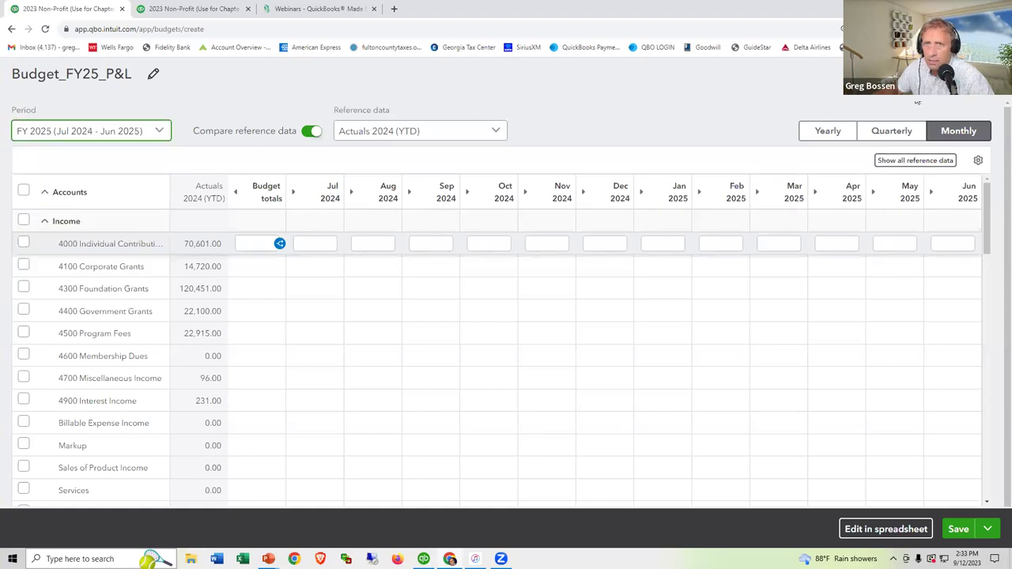
Step: Leave the new budget without saving and open the FY 2024-2025 by Year budget for editing
{"action": "left_click", "coordinate": [989, 73]}
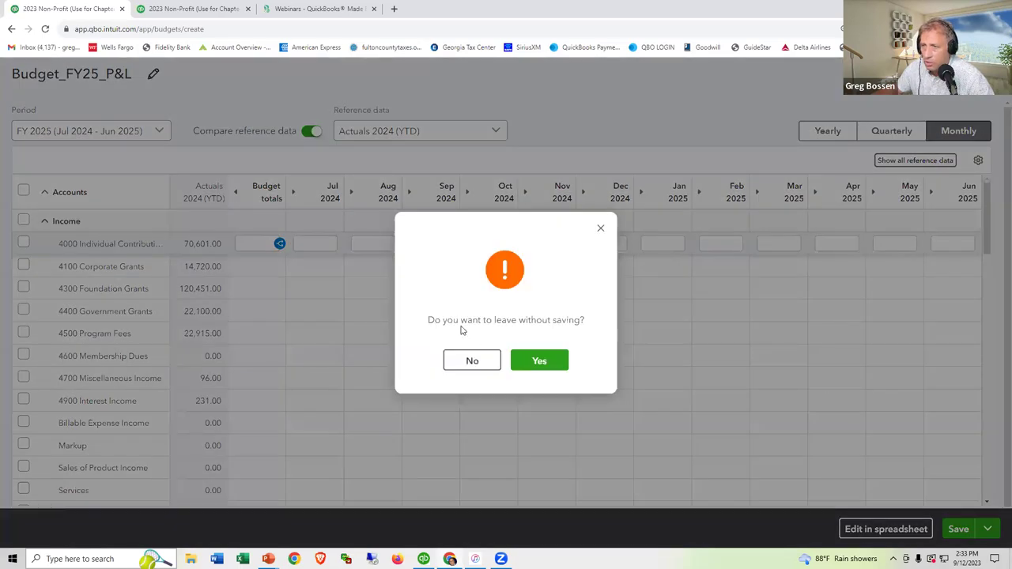
{"action": "left_click", "coordinate": [528, 362]}
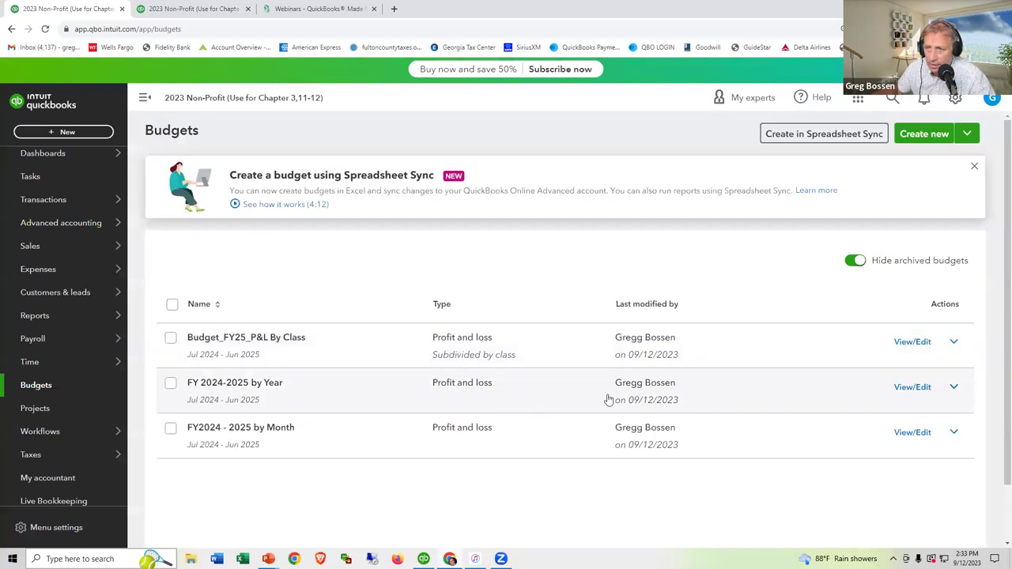
{"action": "left_click", "coordinate": [916, 390]}
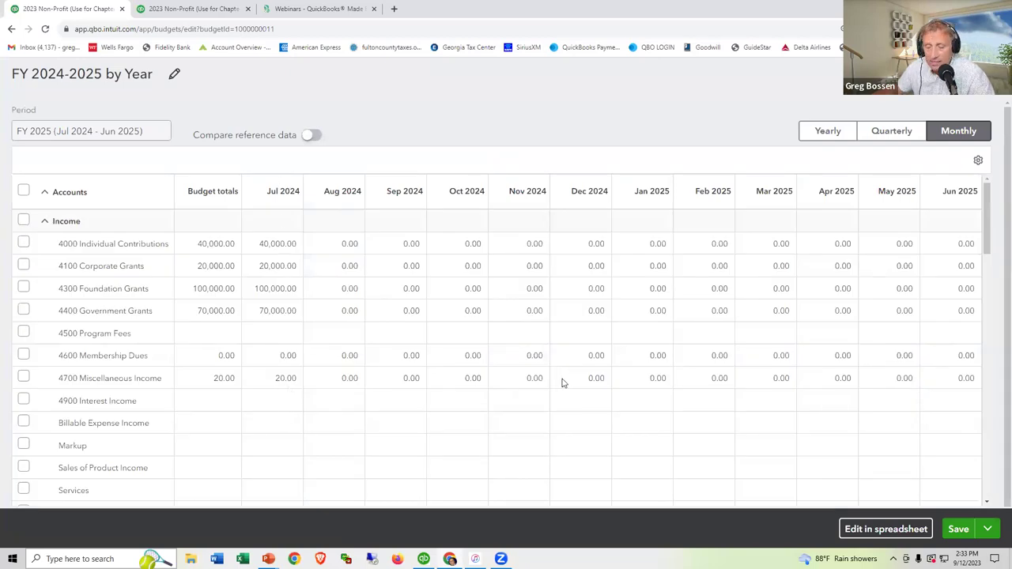
Step: Switch to QuickBooks Desktop and display the FY2024-25 Profit & Loss by Account budget in Set Up Budgets
{"action": "key", "text": "alt+Tab"}
{"action": "key", "text": "alt+Tab"}
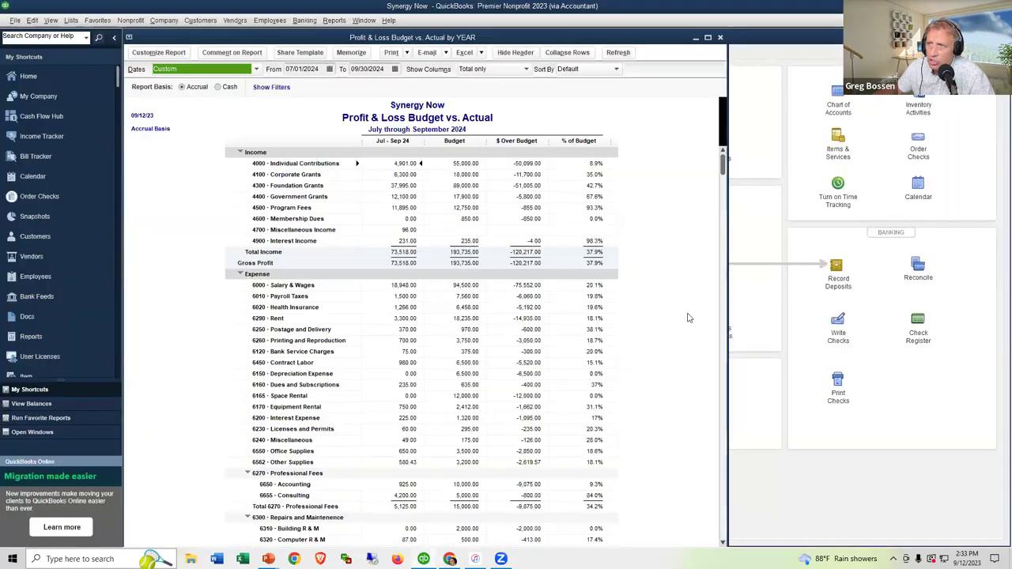
{"action": "left_click", "coordinate": [164, 20]}
{"action": "mouse_move", "coordinate": [227, 169]}
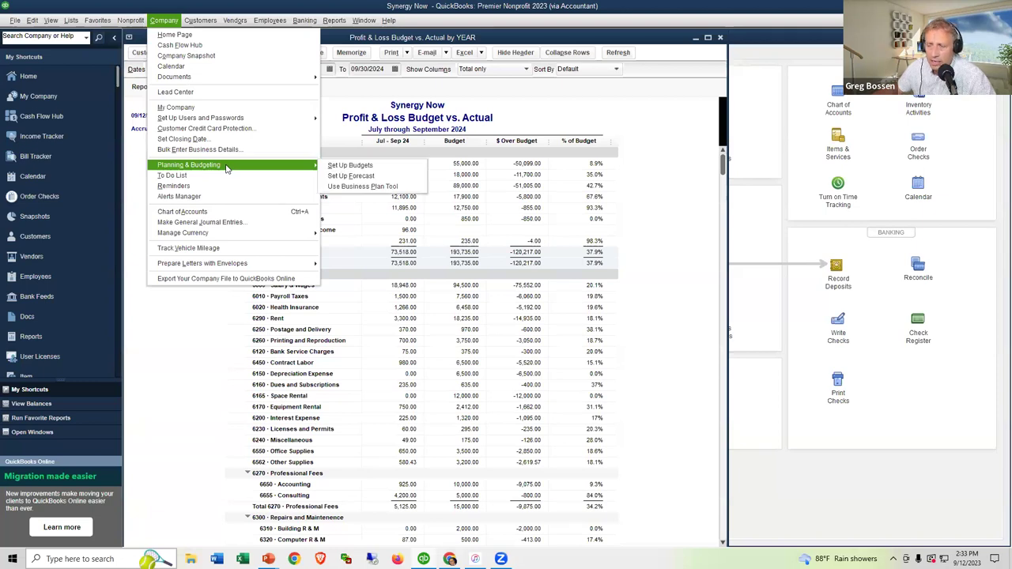
{"action": "left_click", "coordinate": [350, 166]}
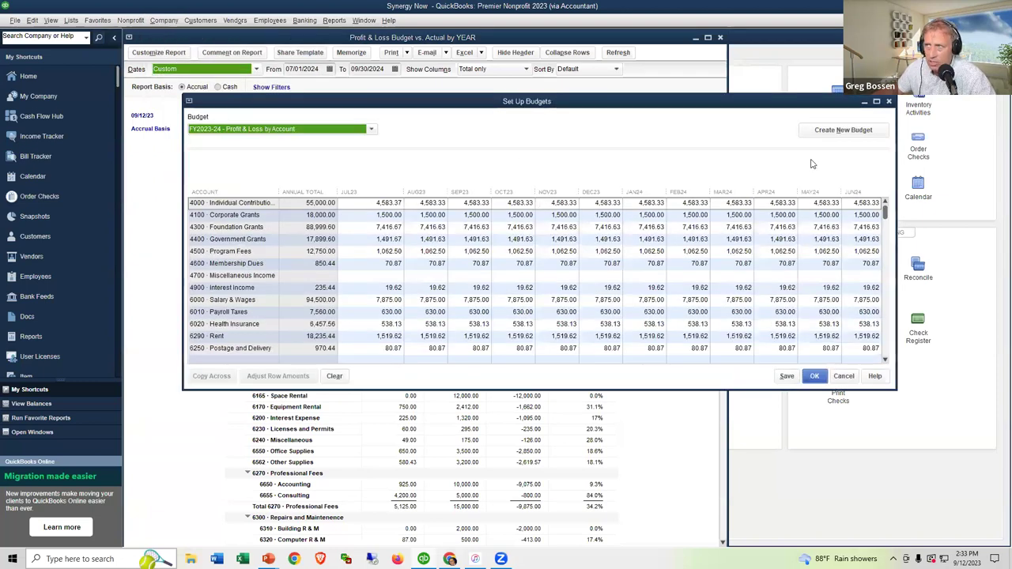
{"action": "left_click", "coordinate": [375, 131]}
{"action": "left_click", "coordinate": [295, 158]}
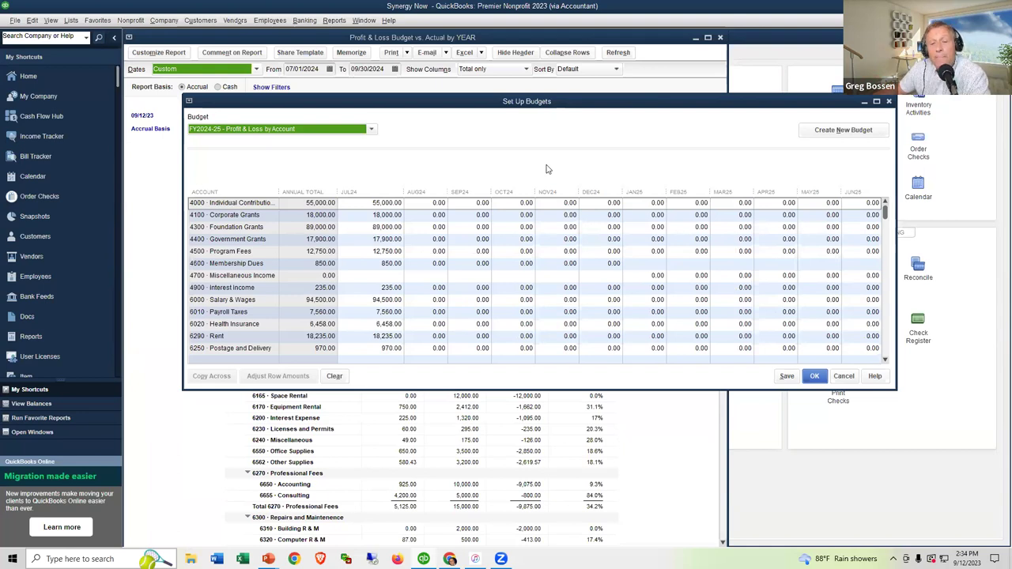
Step: In the FY2023-24 Profit & Loss by Account budget, set Individual Contributions to 2000 for July, 5000 for August and 10000 for September 2023
{"action": "left_click", "coordinate": [371, 129]}
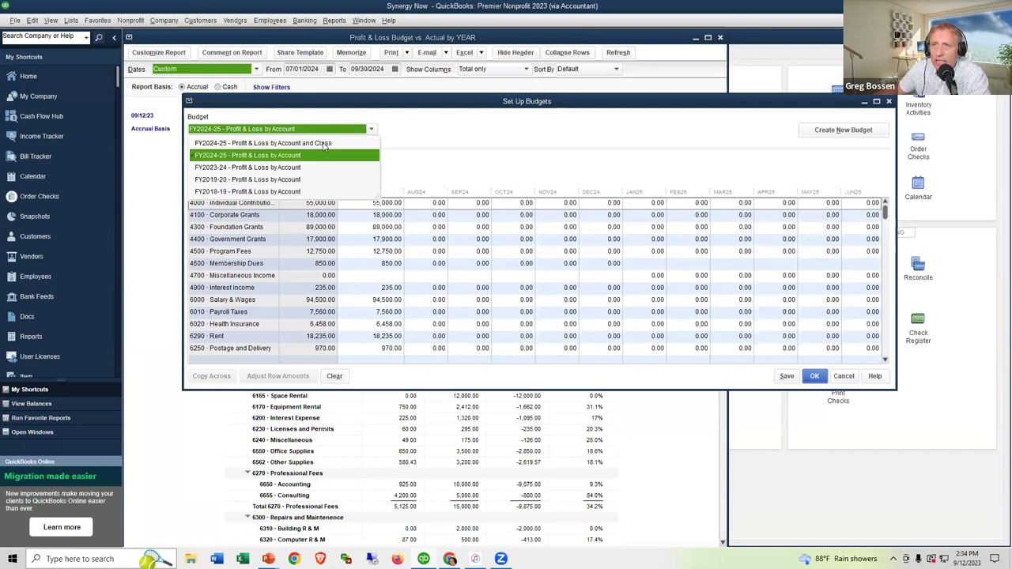
{"action": "left_click", "coordinate": [294, 168]}
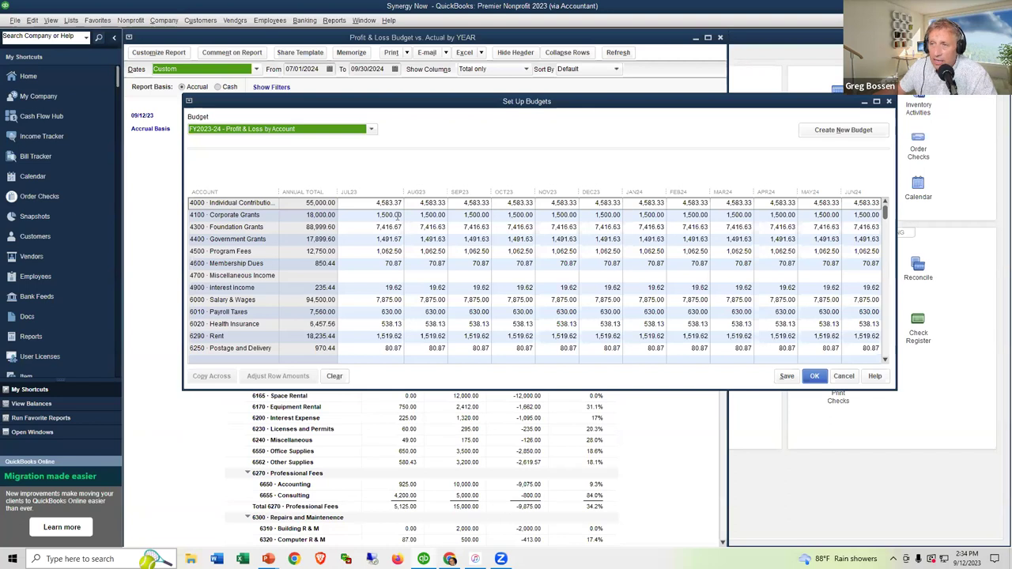
{"action": "left_click", "coordinate": [376, 203]}
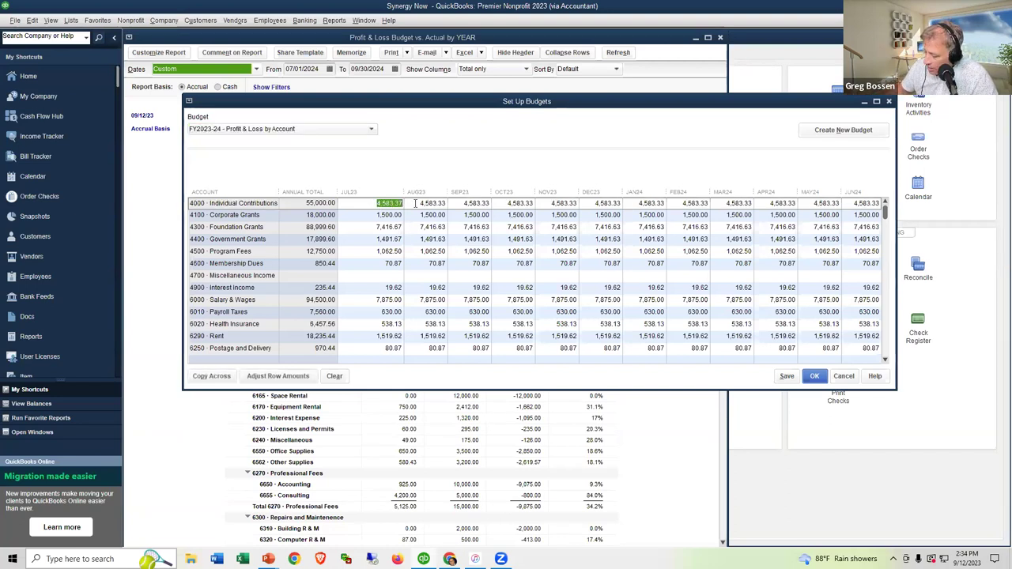
{"action": "type", "text": "2000"}
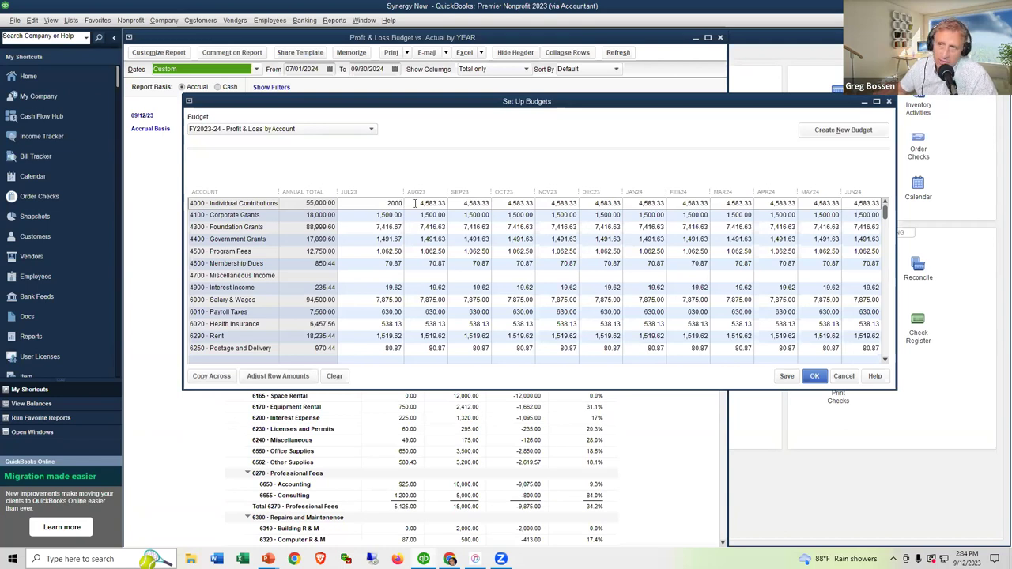
{"action": "left_click", "coordinate": [419, 204]}
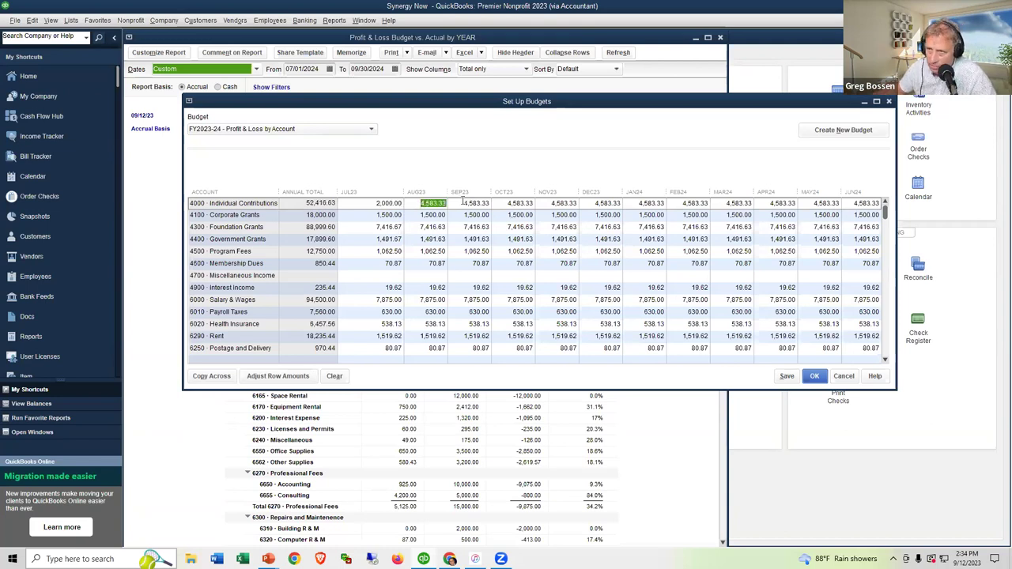
{"action": "type", "text": "5000"}
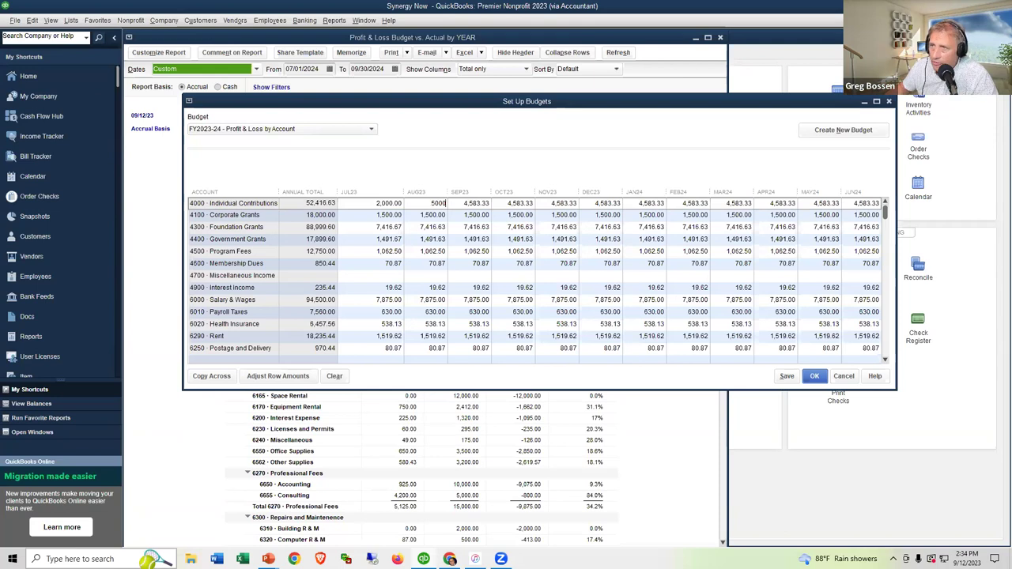
{"action": "left_click", "coordinate": [467, 203]}
{"action": "type", "text": "10000"}
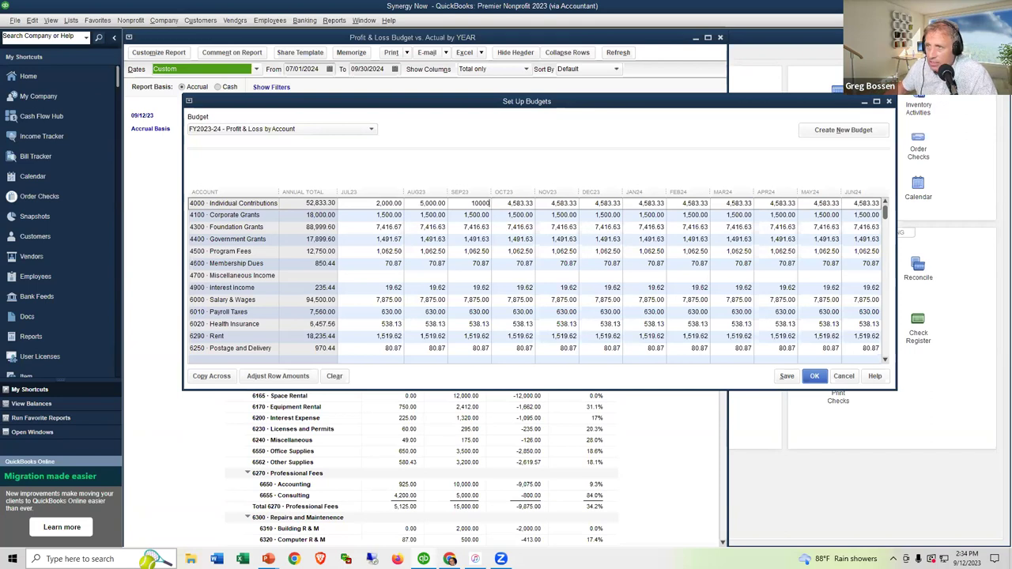
{"action": "key", "text": "Tab"}
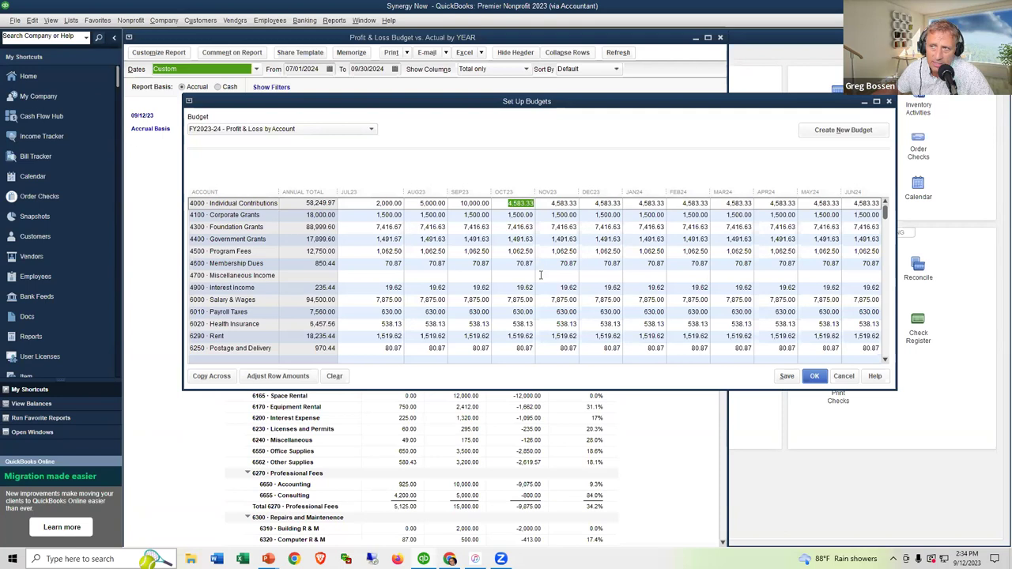
Step: Switch to QuickBooks Online and set Individual Contributions to 1000 for July and 2000 for August 2024 in the FY 2024-2025 by Year budget
{"action": "mouse_move", "coordinate": [450, 559]}
{"action": "left_click", "coordinate": [444, 514]}
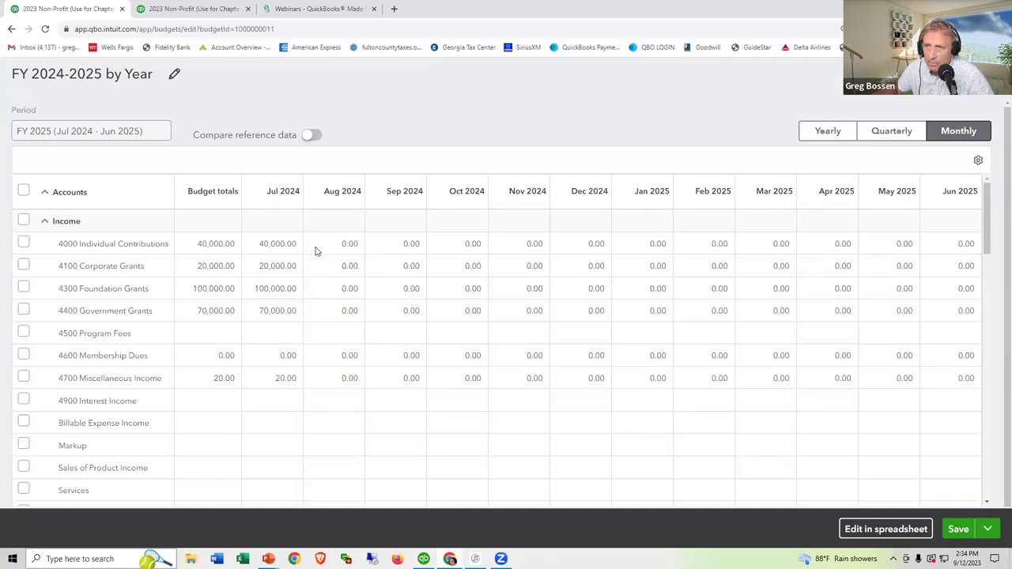
{"action": "left_click", "coordinate": [261, 246]}
{"action": "left_click_drag", "start_coordinate": [278, 244], "coordinate": [252, 246]}
{"action": "double_click", "coordinate": [261, 239]}
{"action": "type", "text": "1000"}
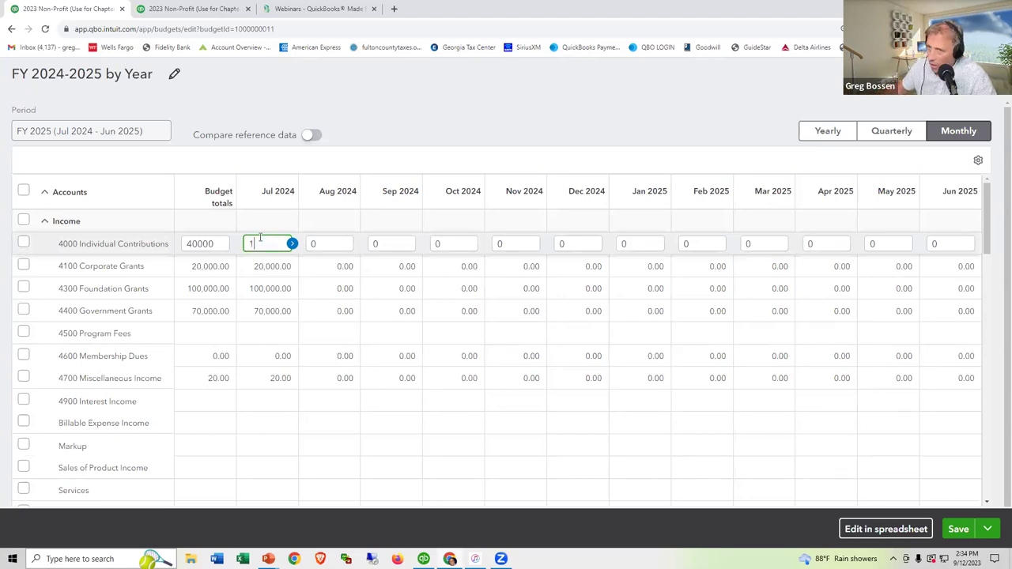
{"action": "left_click", "coordinate": [324, 243]}
{"action": "double_click", "coordinate": [310, 243]}
{"action": "type", "text": "2000"}
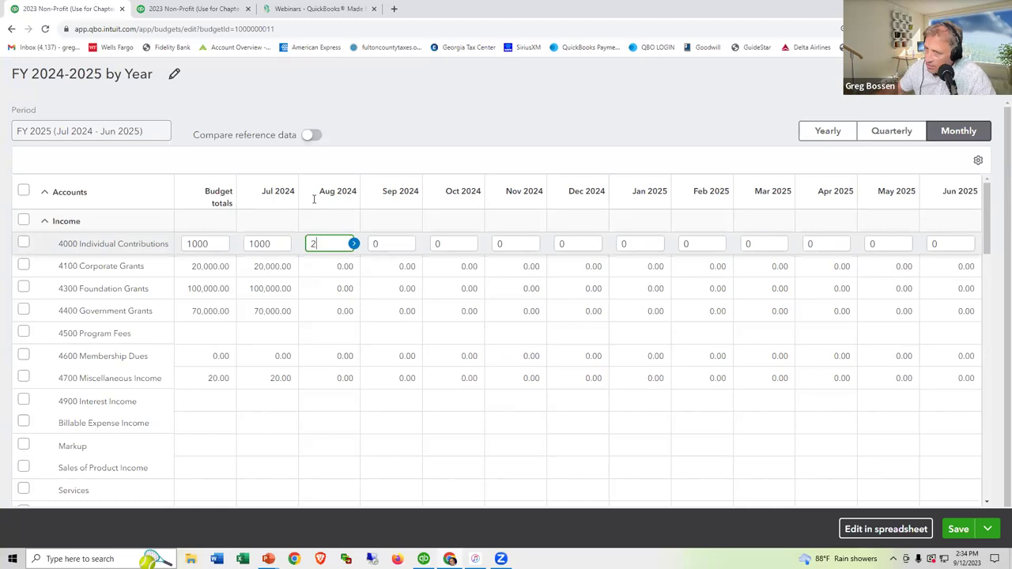
{"action": "double_click", "coordinate": [370, 244]}
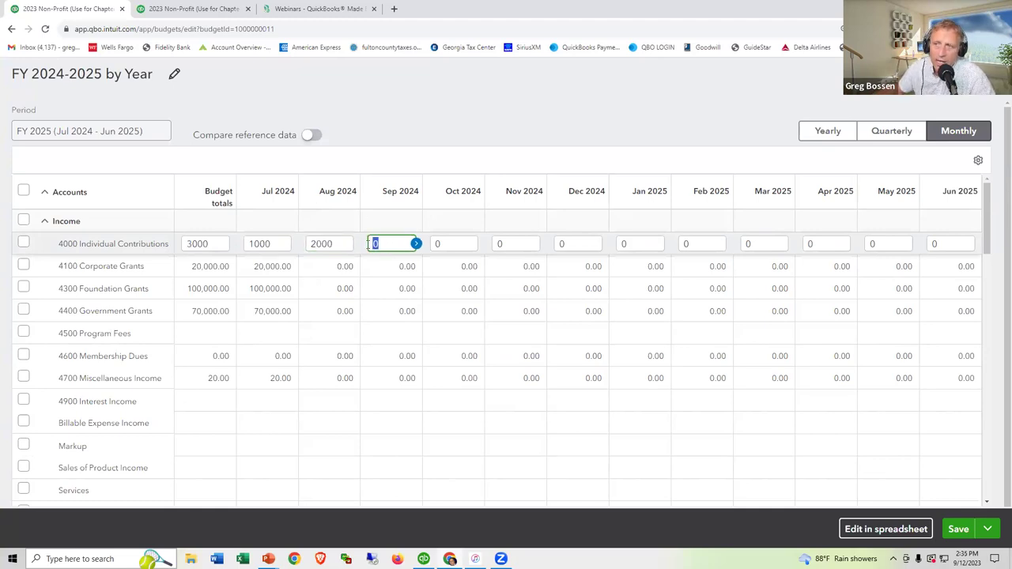
Step: Switch to QuickBooks Desktop, set the July 2023 Rent budget to 2400 and copy it across the remaining months
{"action": "left_click", "coordinate": [427, 554]}
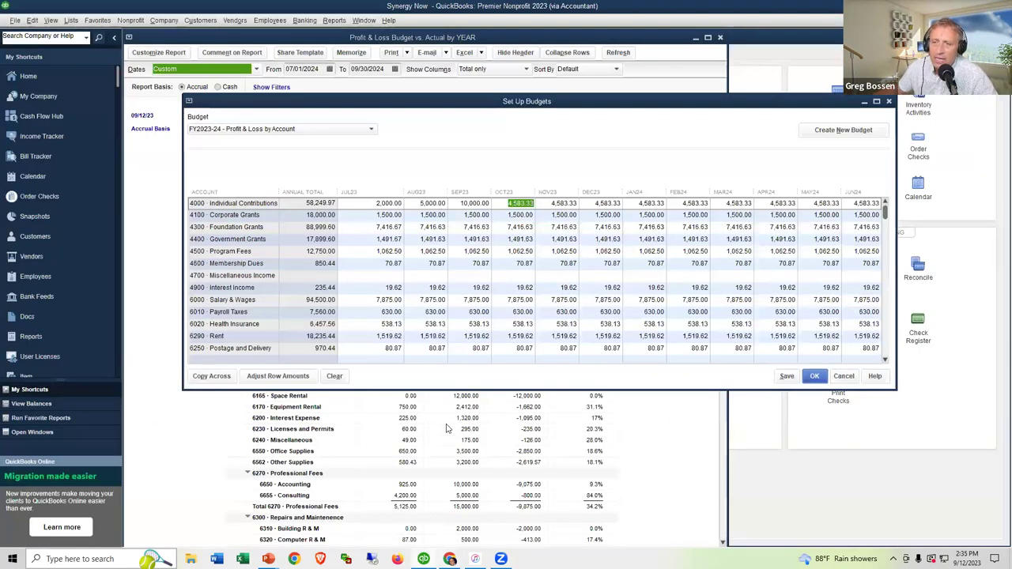
{"action": "scroll", "coordinate": [455, 318], "scroll_direction": "down", "scroll_amount": 1}
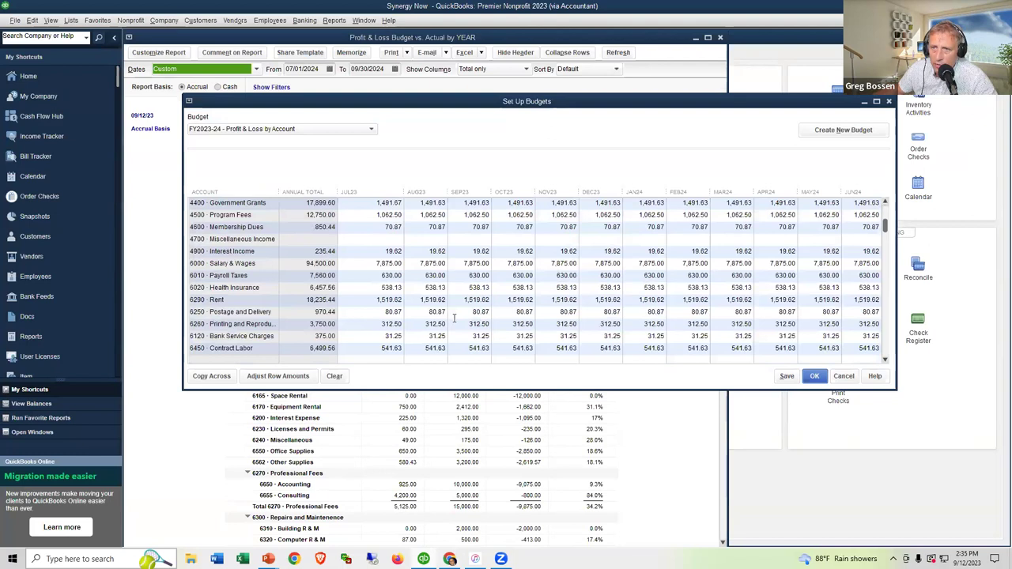
{"action": "left_click", "coordinate": [370, 299]}
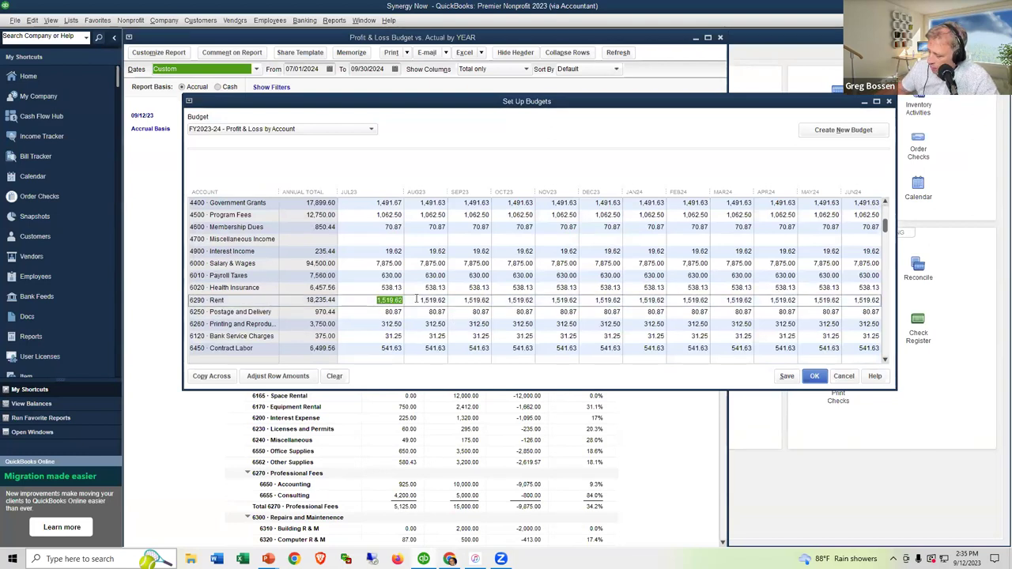
{"action": "type", "text": "2400"}
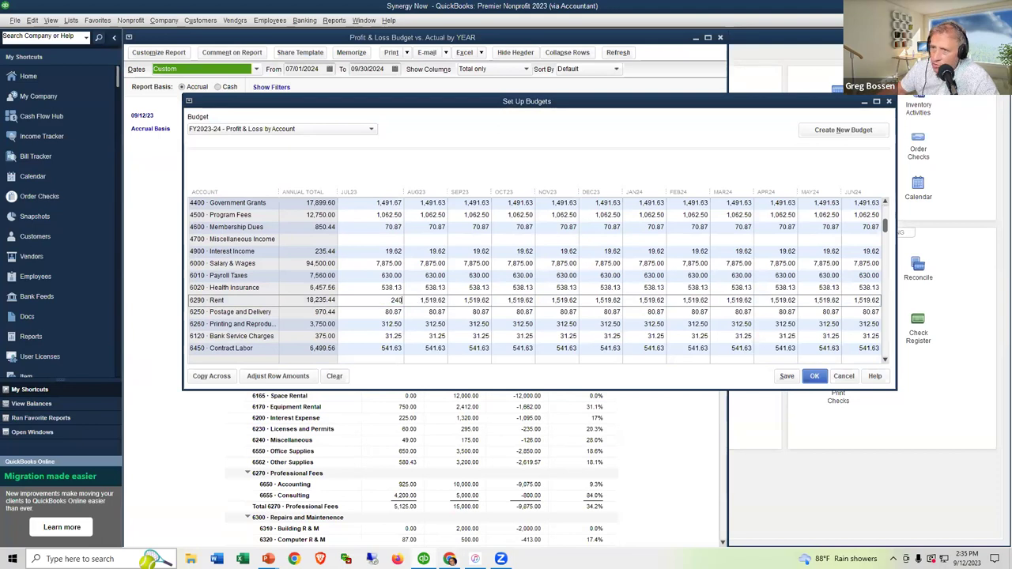
{"action": "left_click", "coordinate": [210, 376]}
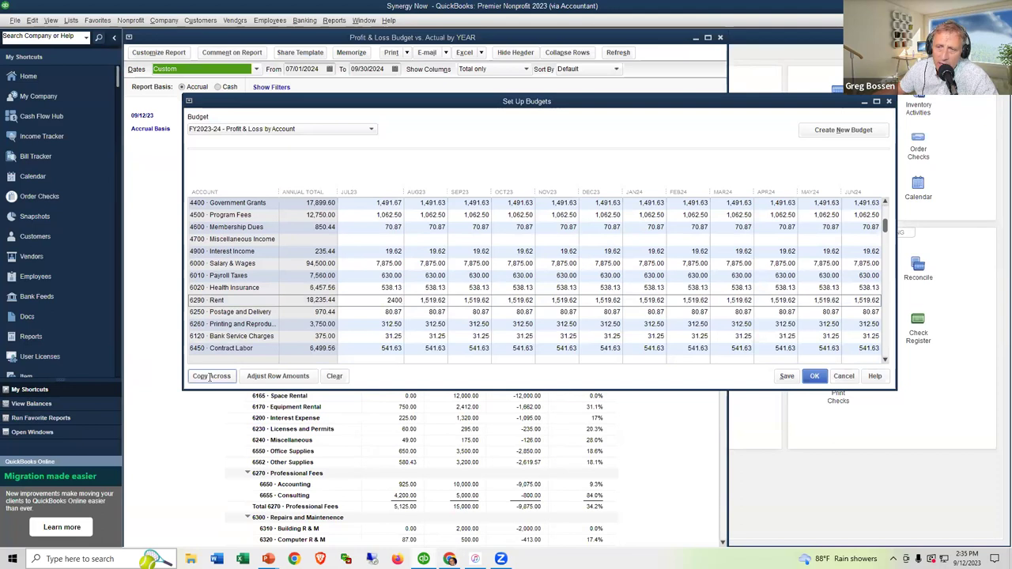
{"action": "left_click", "coordinate": [211, 376]}
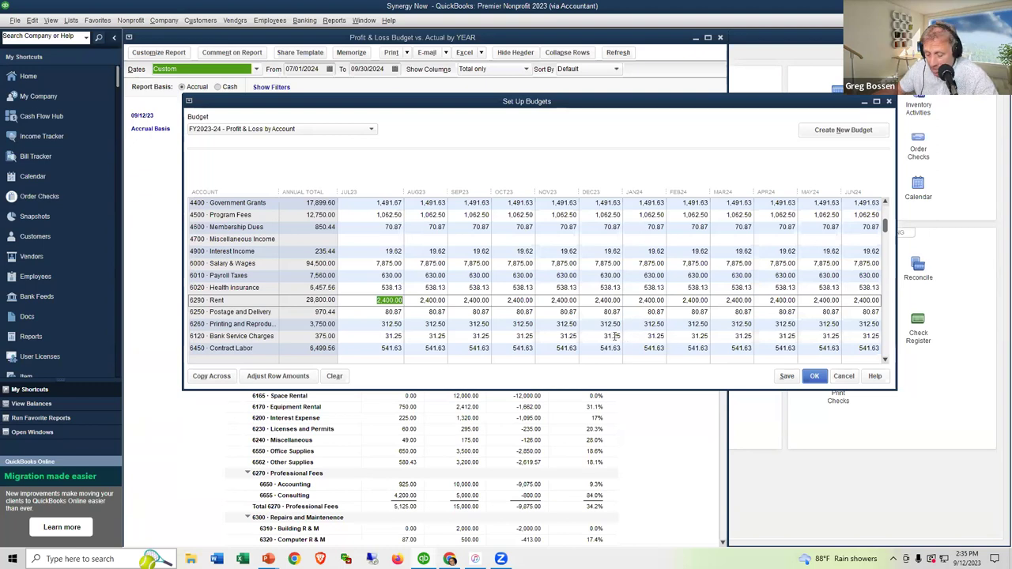
Step: Switch to QuickBooks Online, set the July 2024 Rent budget to 2400 and copy it across the row through June 2025
{"action": "key", "text": "alt+Tab"}
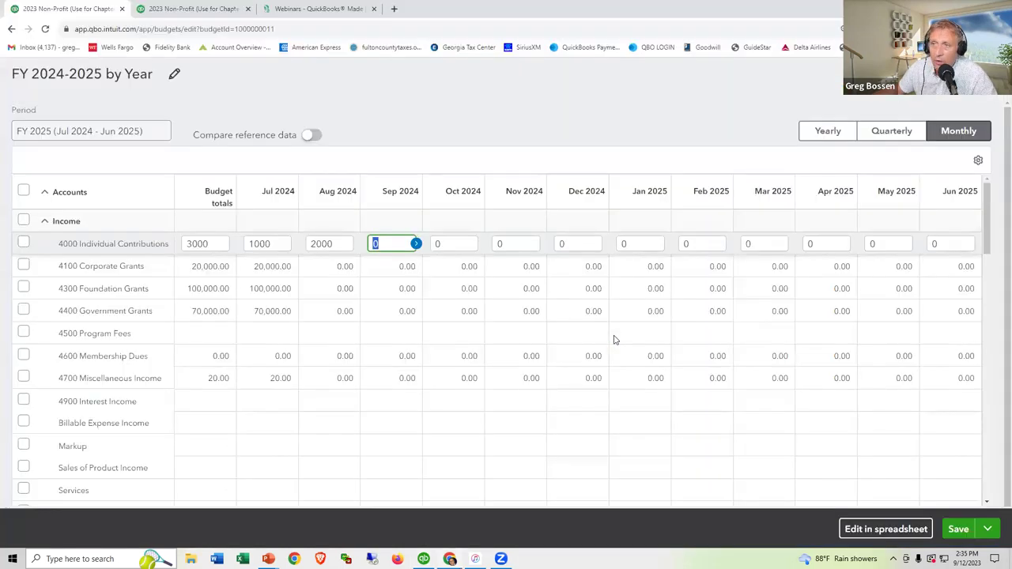
{"action": "scroll", "coordinate": [395, 419], "scroll_direction": "down", "scroll_amount": 3}
{"action": "scroll", "coordinate": [396, 418], "scroll_direction": "down", "scroll_amount": 10}
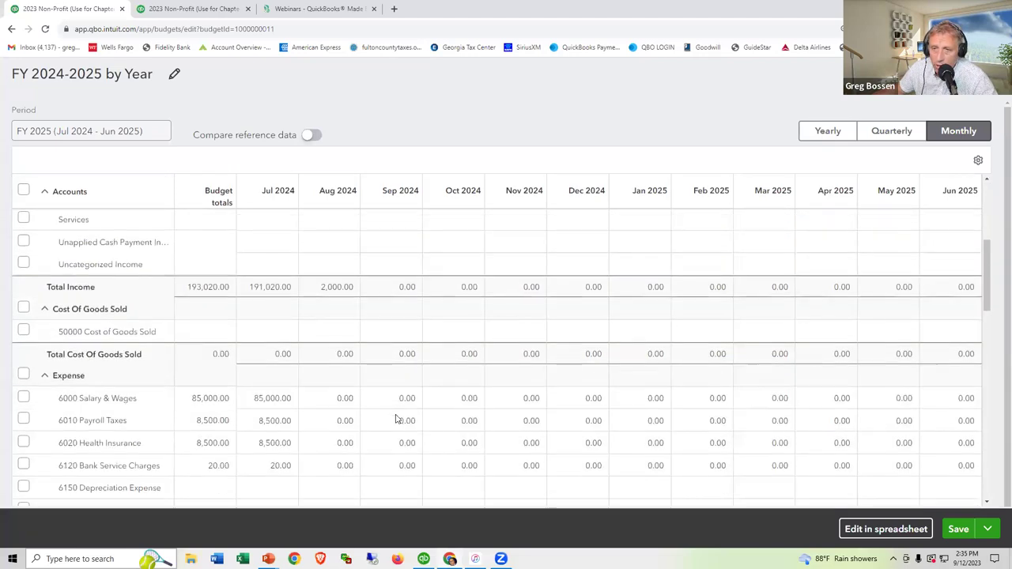
{"action": "scroll", "coordinate": [396, 418], "scroll_direction": "down", "scroll_amount": 5}
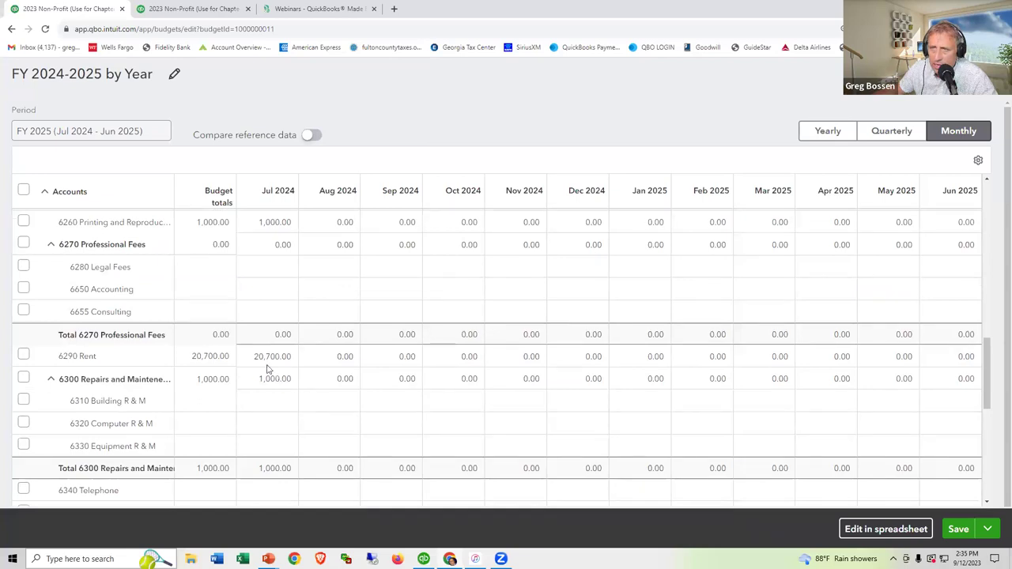
{"action": "left_click", "coordinate": [253, 360]}
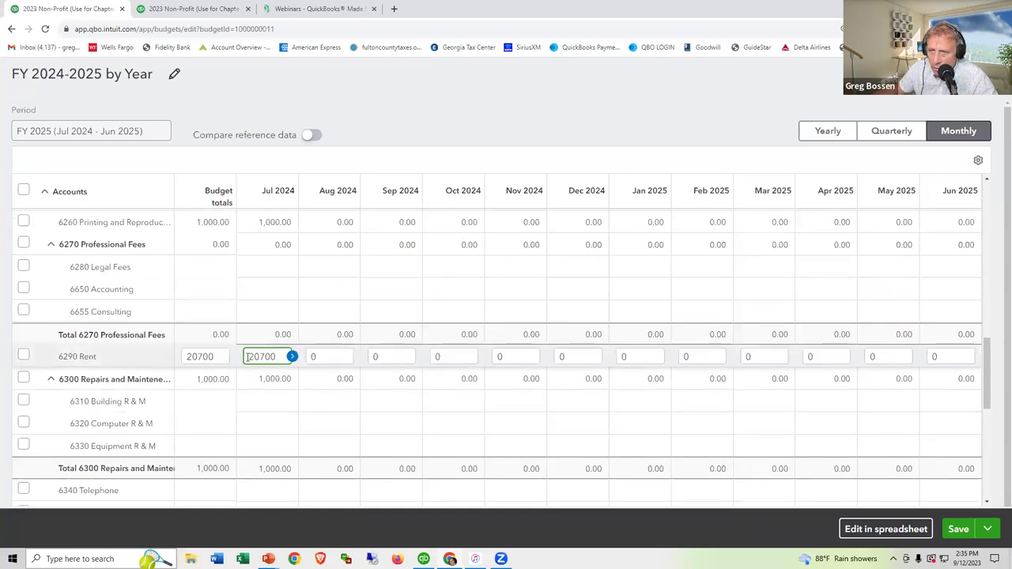
{"action": "left_click_drag", "start_coordinate": [248, 357], "coordinate": [317, 335]}
{"action": "type", "text": "2400"}
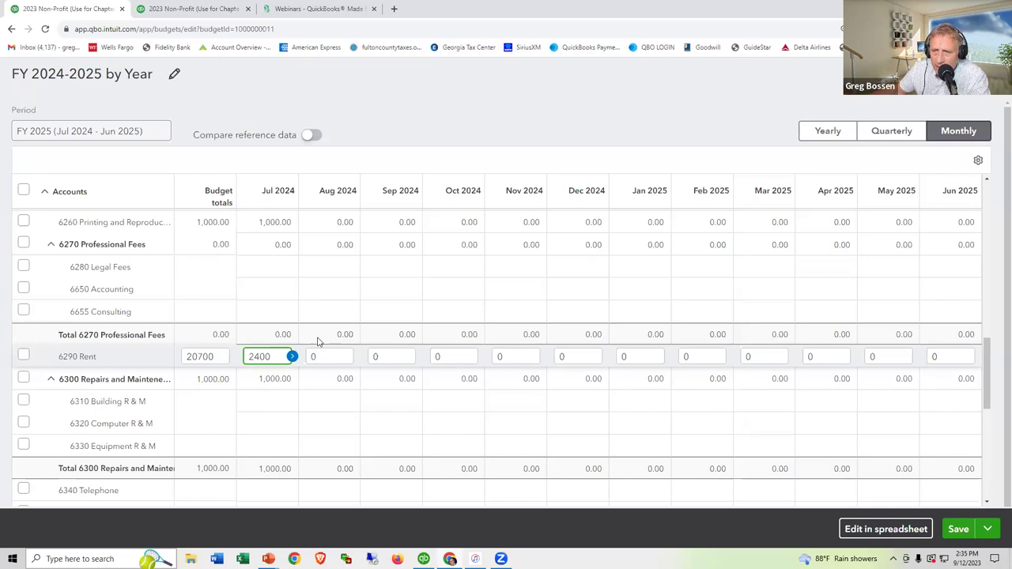
{"action": "left_click", "coordinate": [292, 357]}
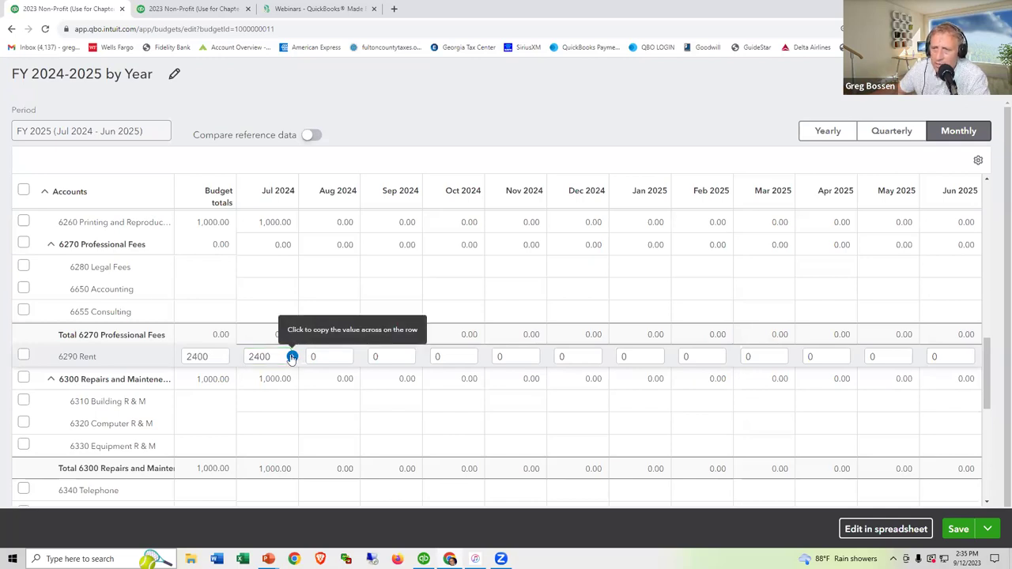
{"action": "left_click", "coordinate": [292, 357]}
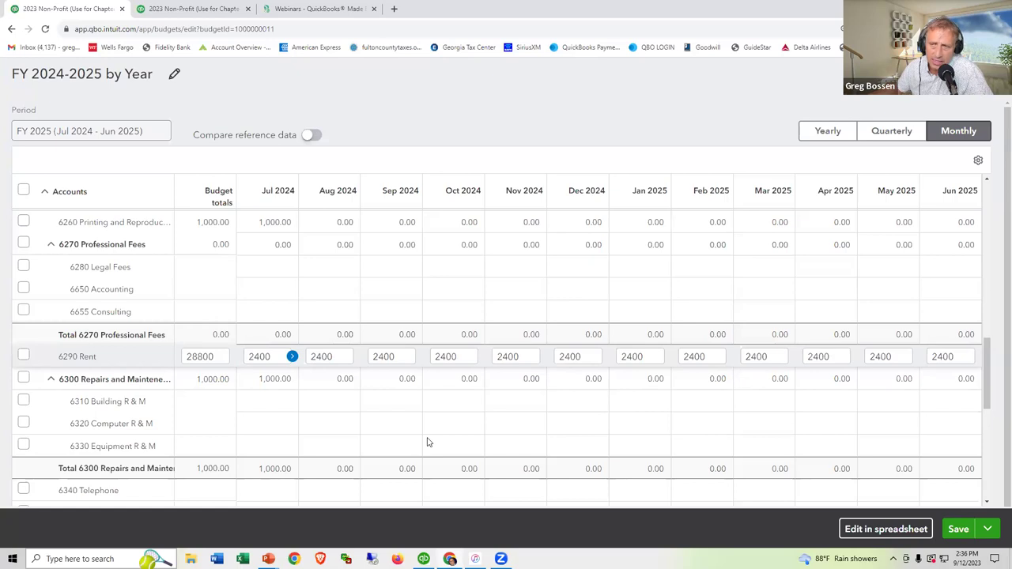
Step: Switch to QuickBooks Desktop, discard the unsaved FY2023-24 budget edits and reopen Set Up Budgets
{"action": "key", "text": "alt+Tab"}
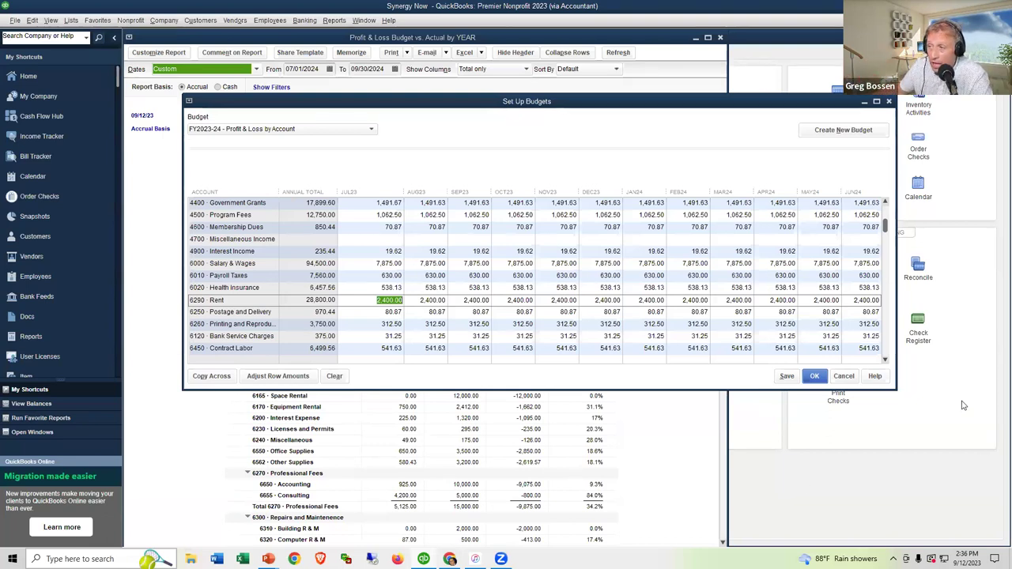
{"action": "left_click", "coordinate": [844, 377]}
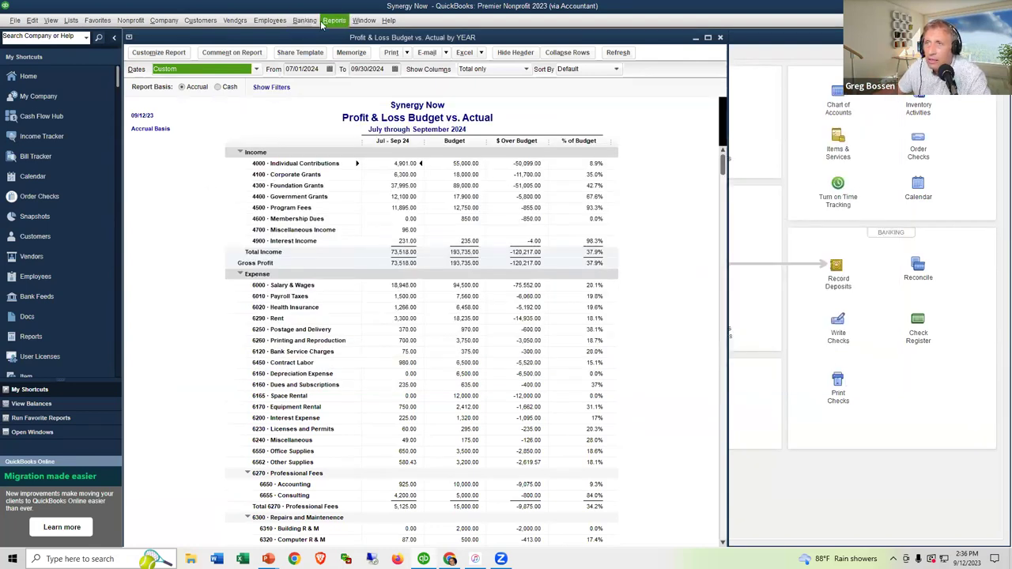
{"action": "left_click", "coordinate": [165, 21]}
{"action": "mouse_move", "coordinate": [201, 166]}
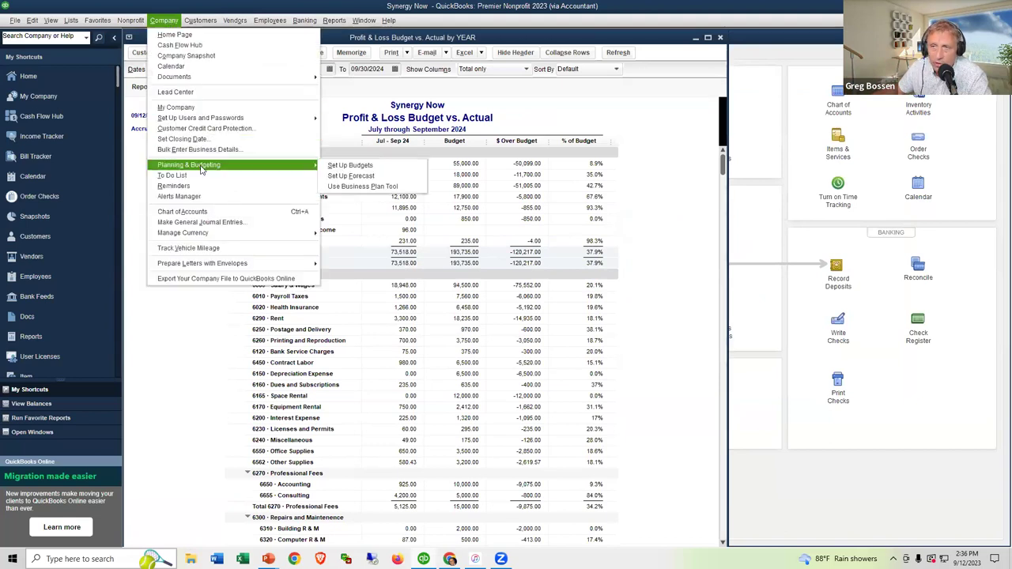
{"action": "left_click", "coordinate": [344, 165]}
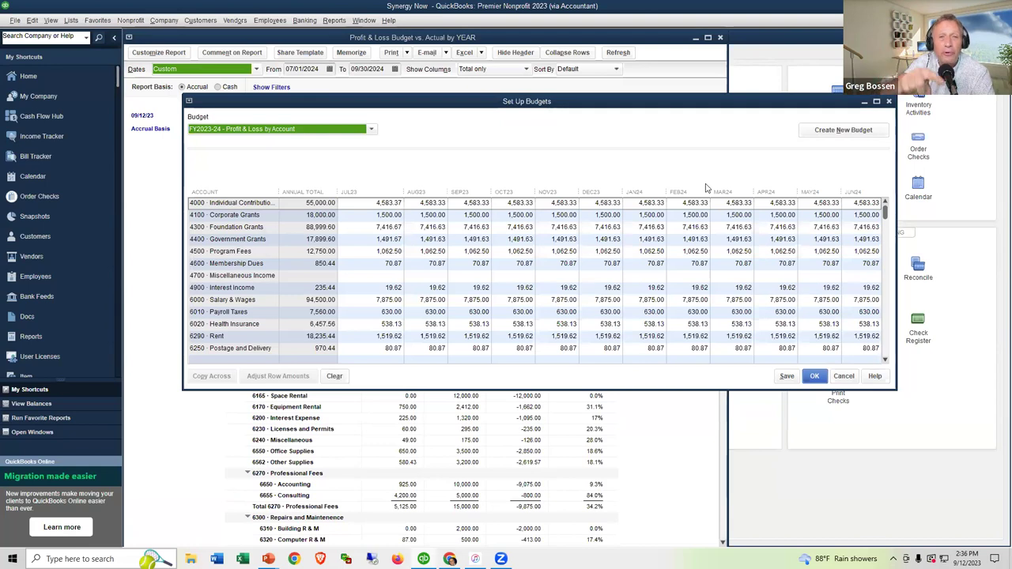
Step: Create a 2026-27 Profit and Loss budget from the previous year's actual data, and close the budget window
{"action": "left_click", "coordinate": [823, 132]}
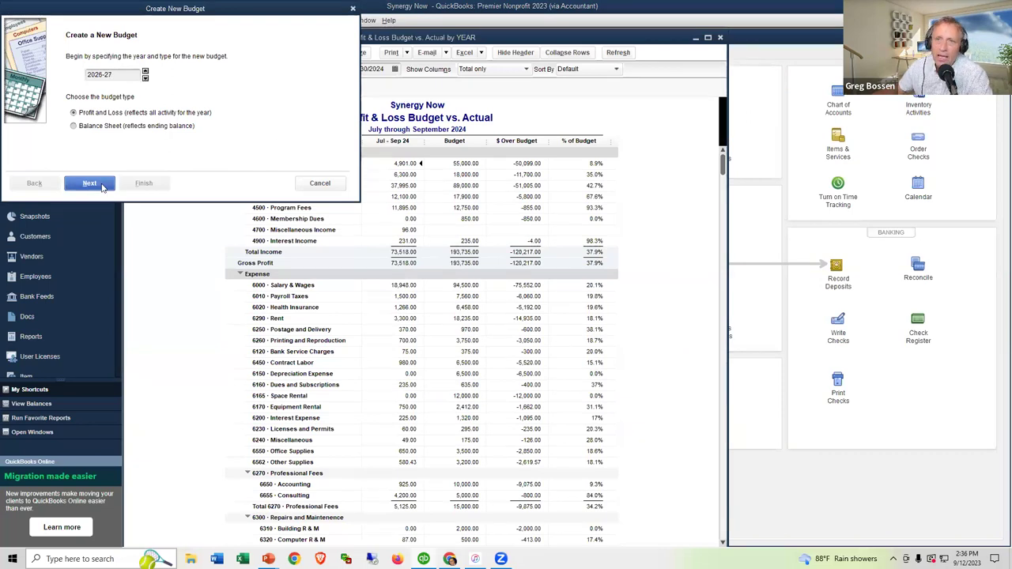
{"action": "left_click", "coordinate": [101, 185]}
{"action": "left_click", "coordinate": [100, 185]}
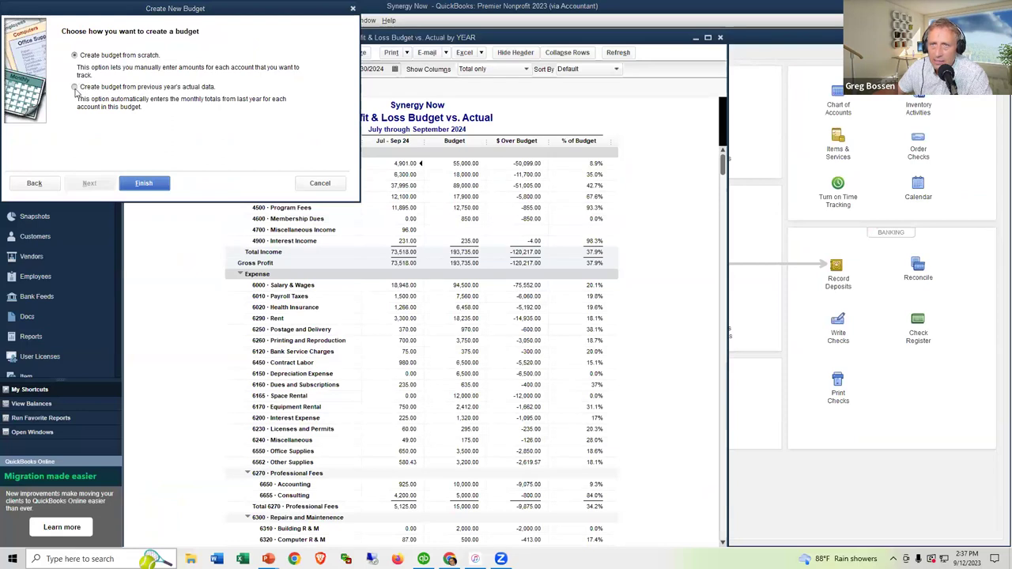
{"action": "left_click", "coordinate": [75, 89]}
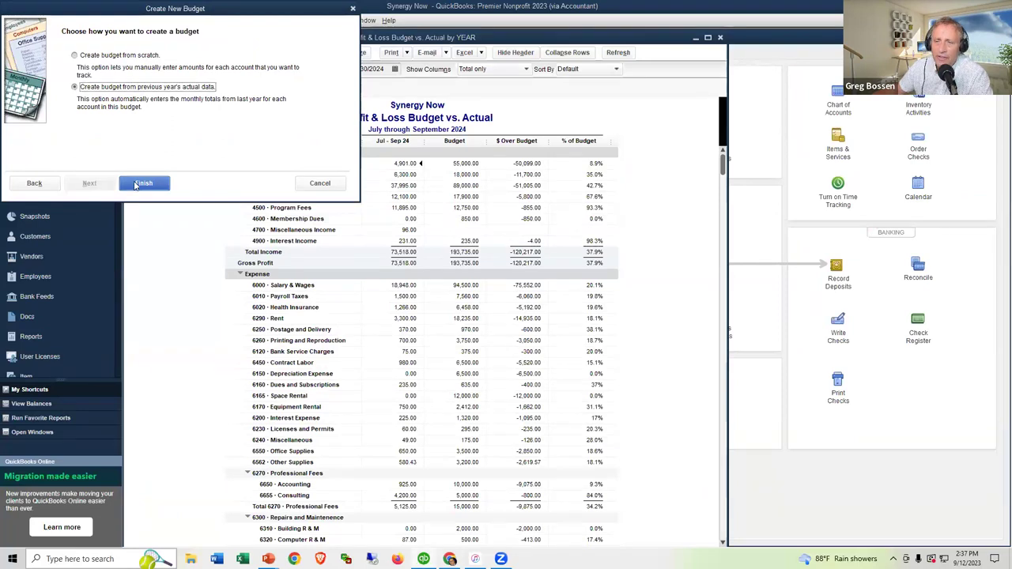
{"action": "left_click", "coordinate": [136, 184]}
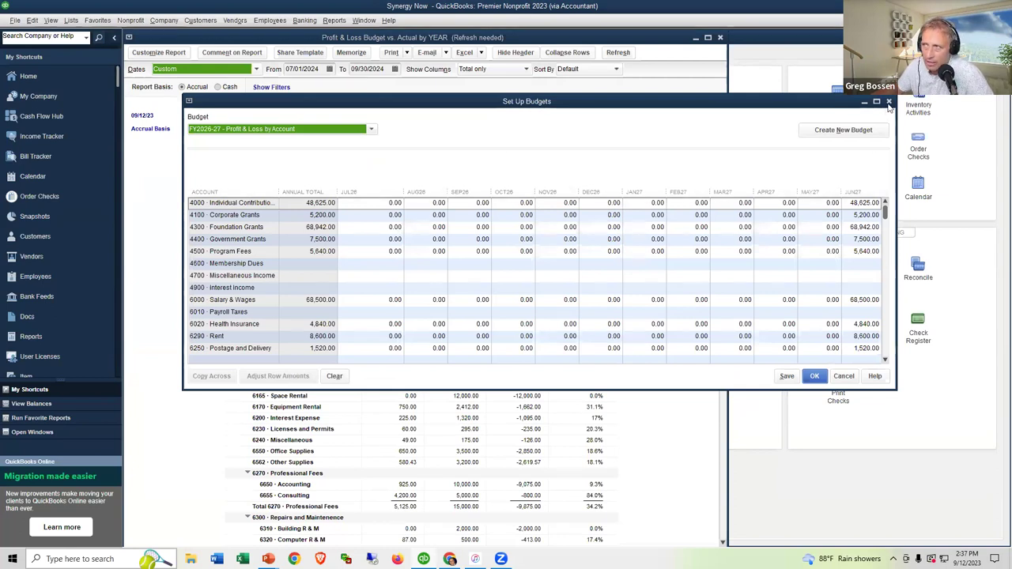
{"action": "key", "text": "Return"}
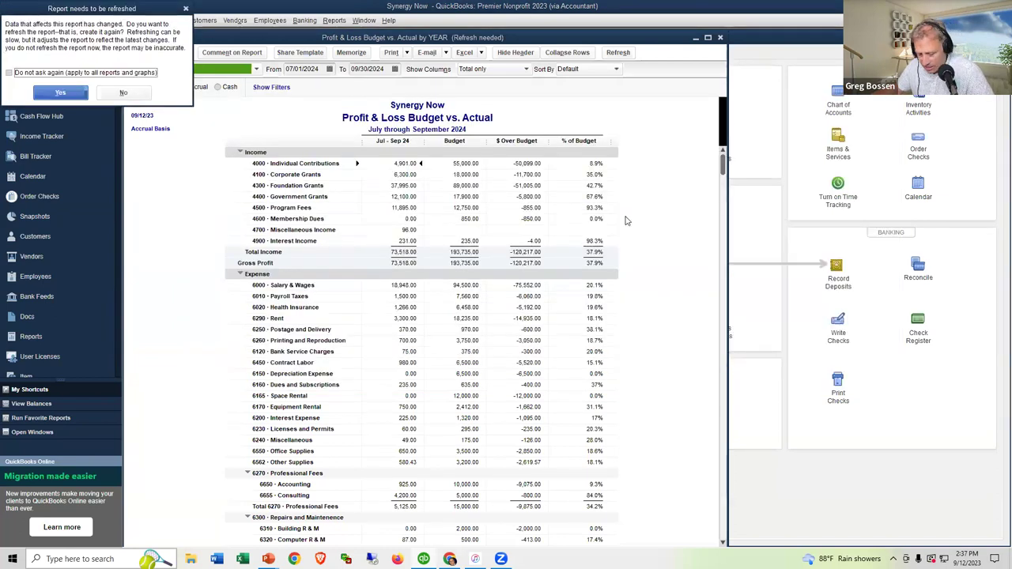
Step: Switch to QuickBooks Online and leave the FY 2024-2025 by Year budget without saving
{"action": "key", "text": "alt+Tab"}
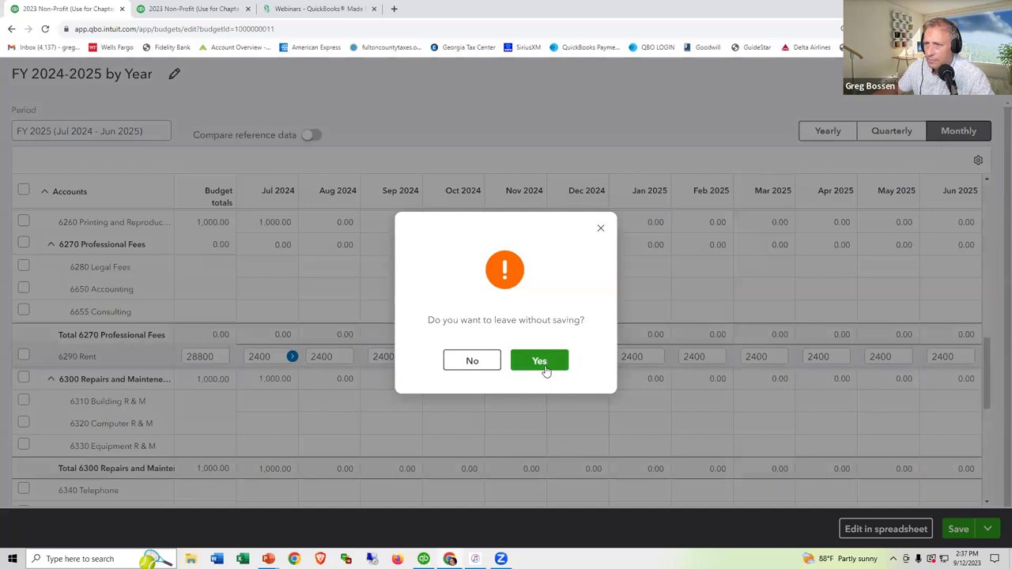
{"action": "left_click", "coordinate": [546, 370]}
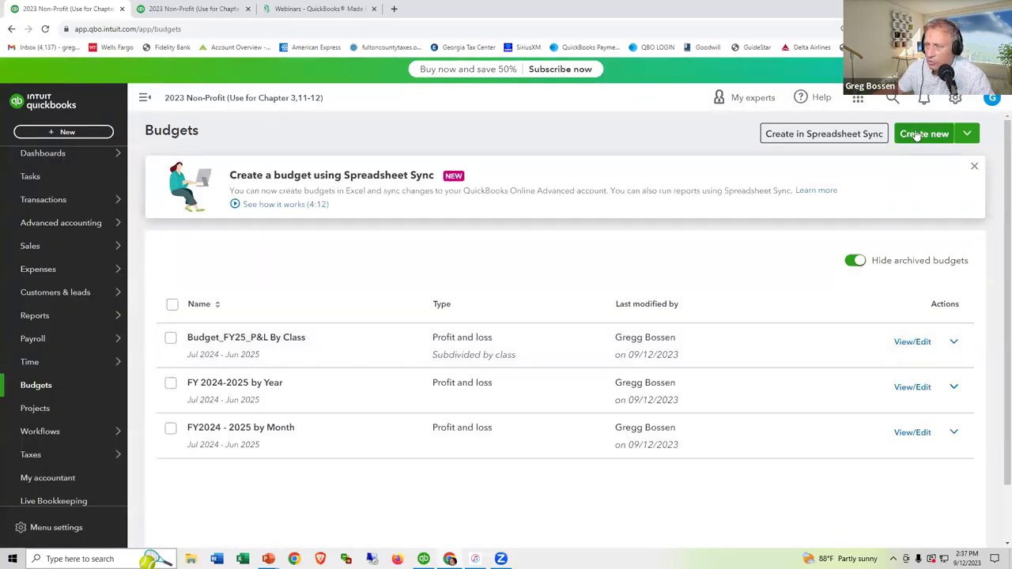
{"action": "left_click", "coordinate": [917, 135]}
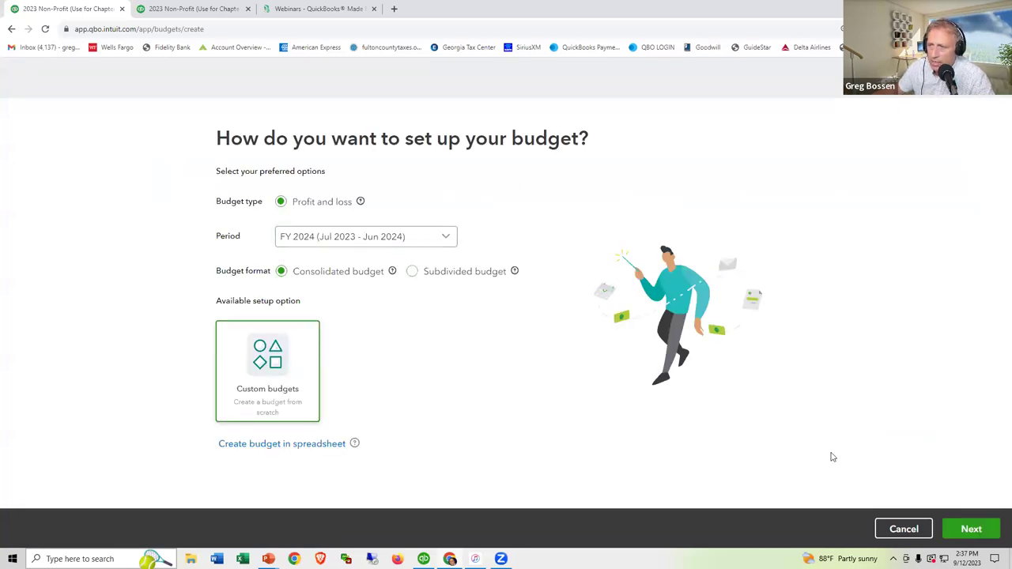
{"action": "left_click", "coordinate": [963, 529]}
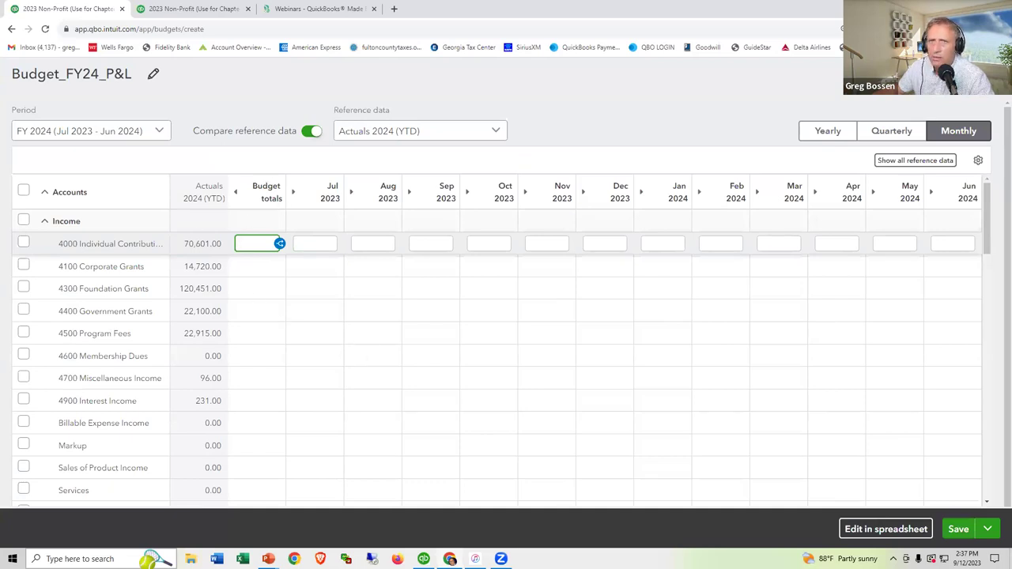
{"action": "key", "text": "Escape"}
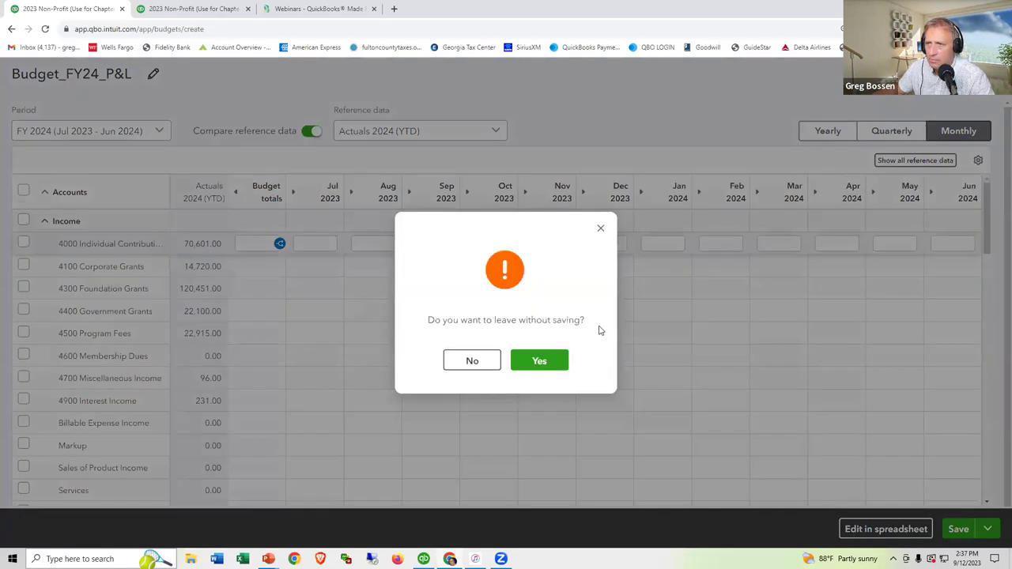
{"action": "left_click", "coordinate": [540, 360]}
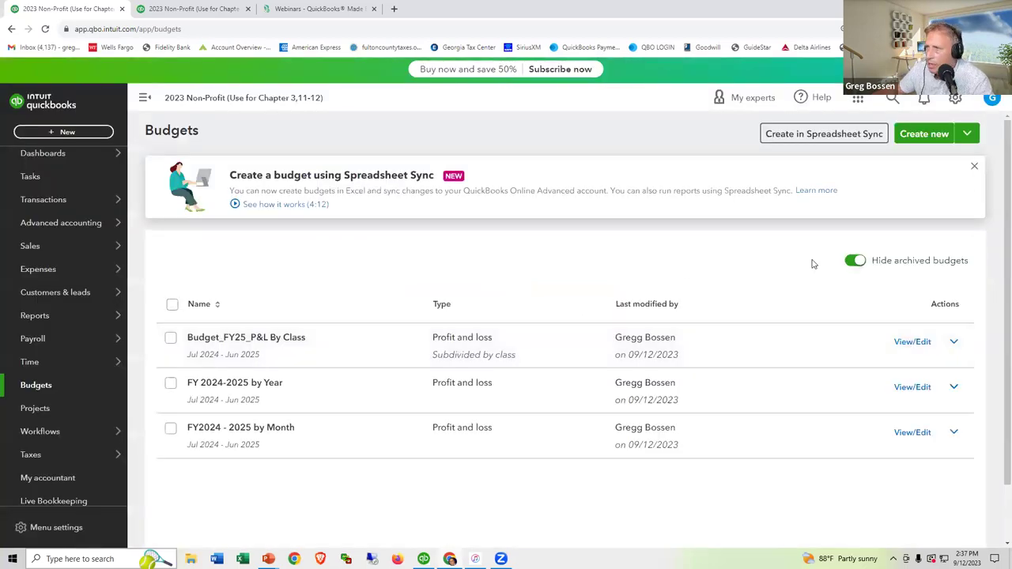
Step: Start a consolidated profit and loss budget for FY 2024 (Jul 2023 - Jun 2024) from scratch and compare it with Actuals 2024 (YTD)
{"action": "left_click", "coordinate": [967, 133]}
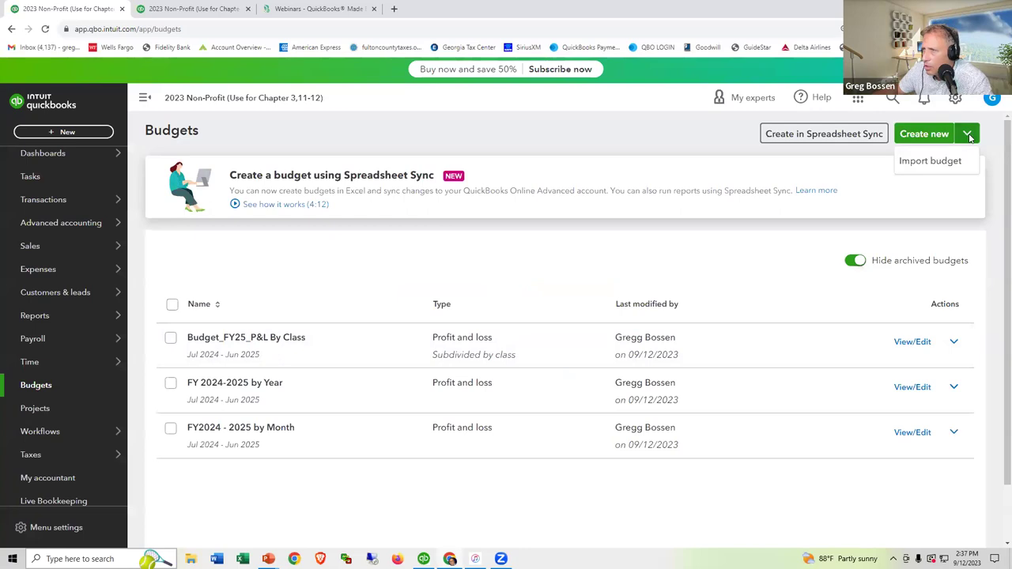
{"action": "left_click", "coordinate": [924, 134]}
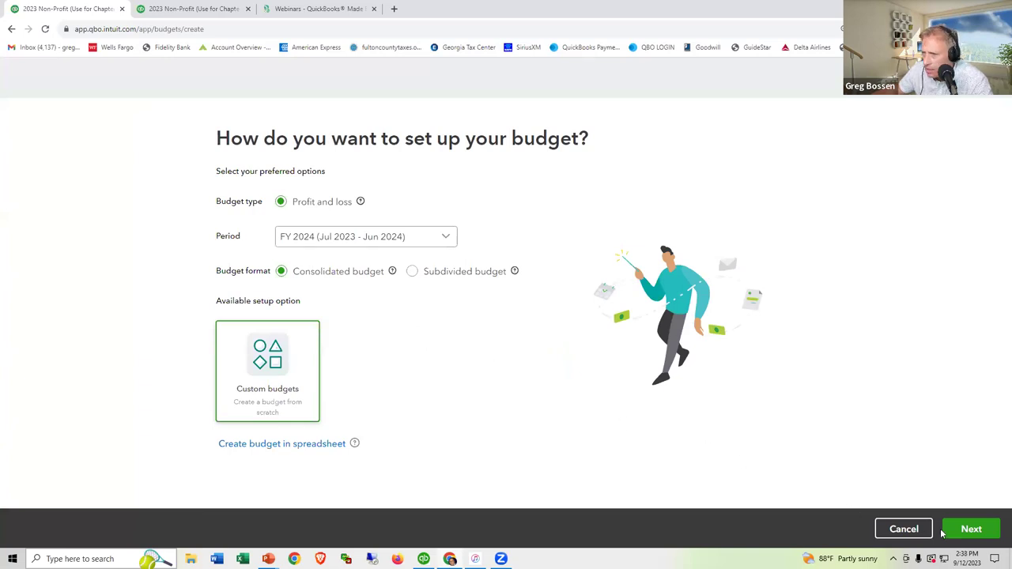
{"action": "left_click", "coordinate": [968, 529]}
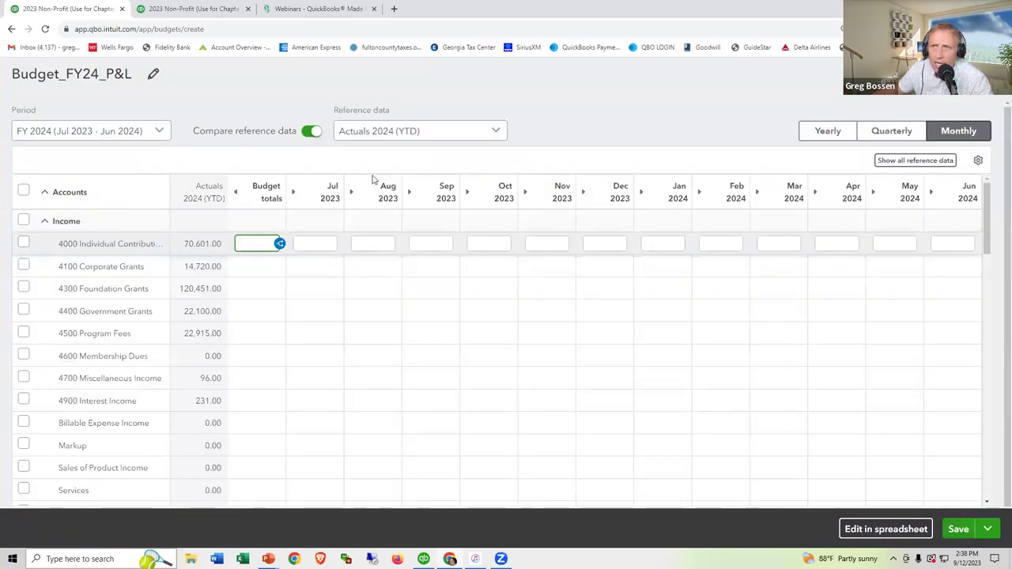
{"action": "left_click", "coordinate": [311, 134]}
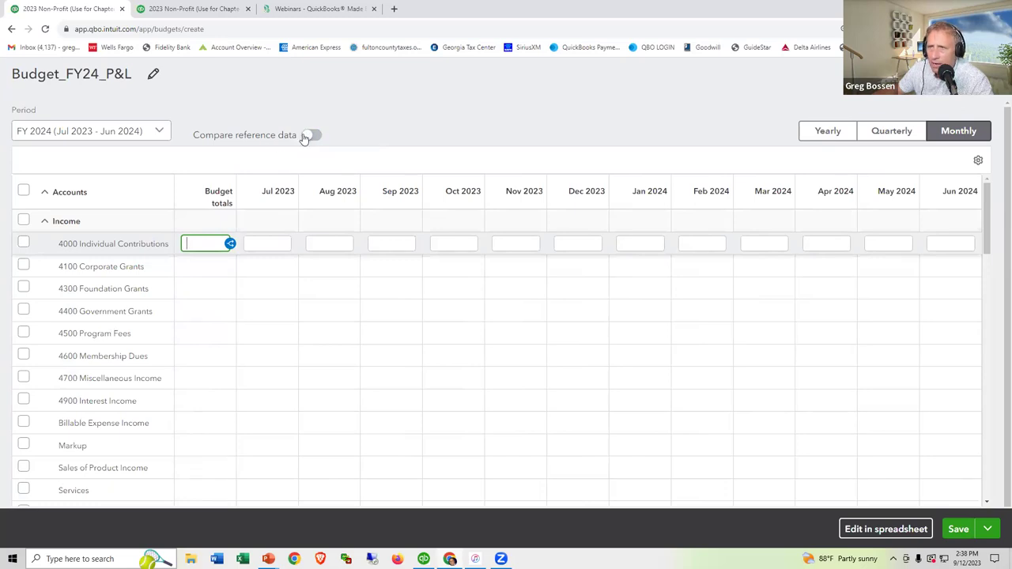
{"action": "left_click", "coordinate": [305, 135]}
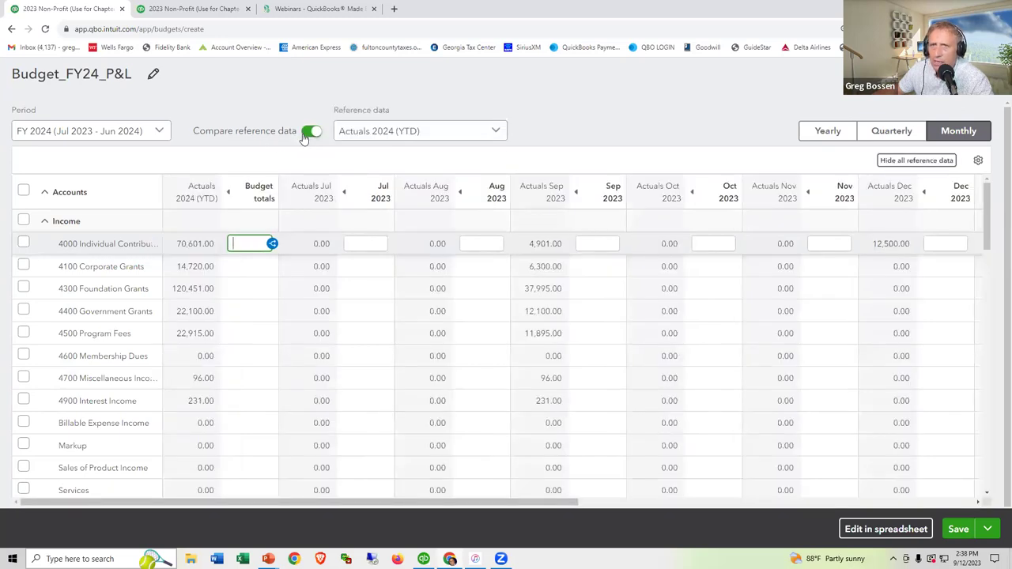
{"action": "left_click", "coordinate": [308, 135]}
{"action": "left_click", "coordinate": [308, 135]}
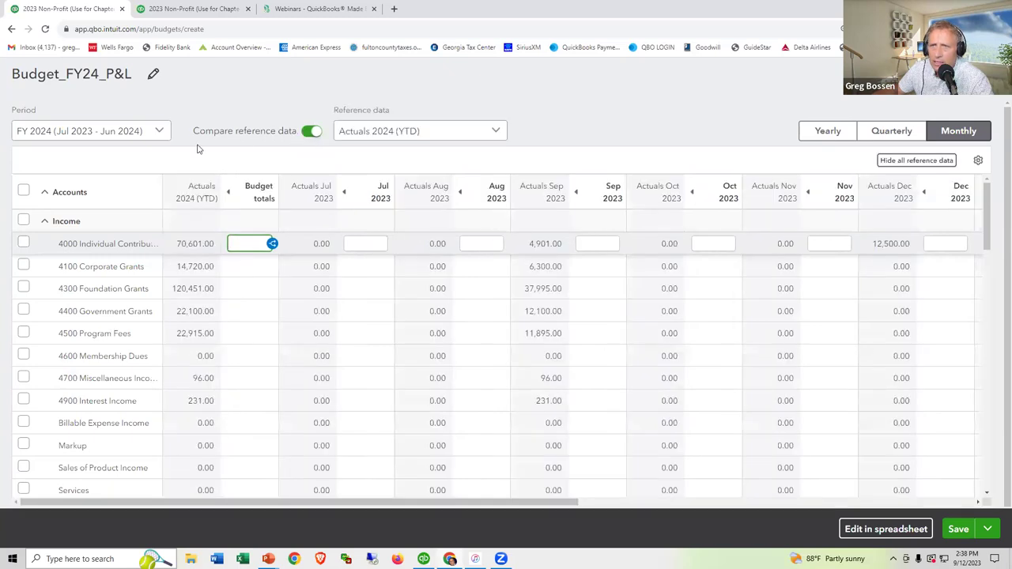
Step: Try to change the new budget's period to FY 2025 (Jul 2024 - Jun 2025), and leave without saving
{"action": "left_click", "coordinate": [162, 133]}
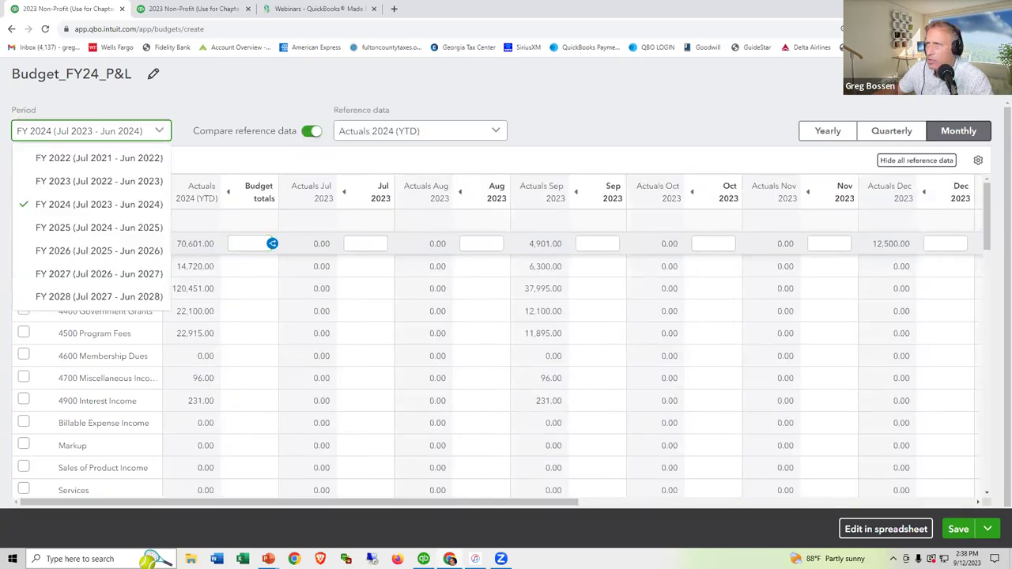
{"action": "left_click", "coordinate": [98, 227]}
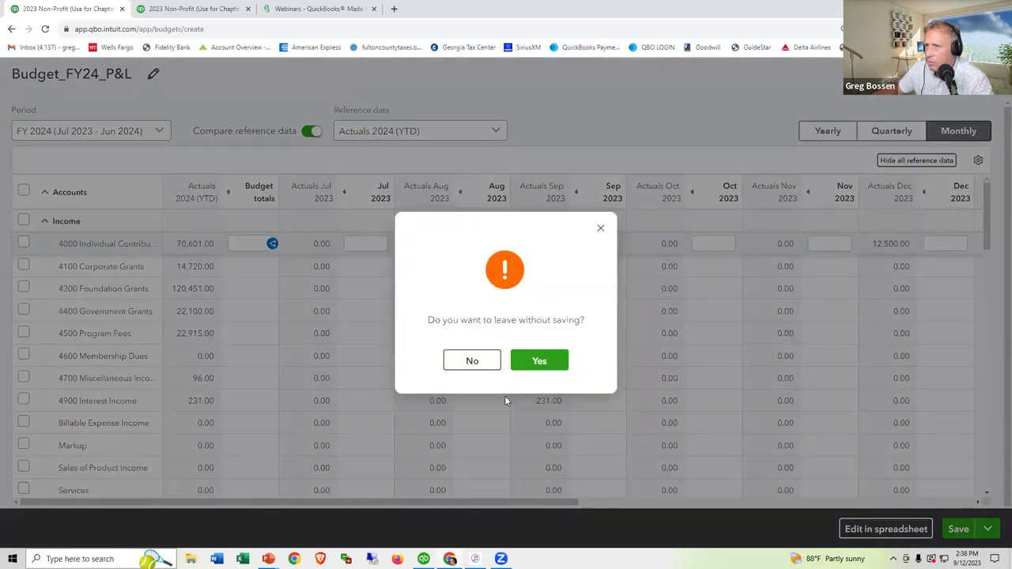
{"action": "left_click", "coordinate": [528, 363]}
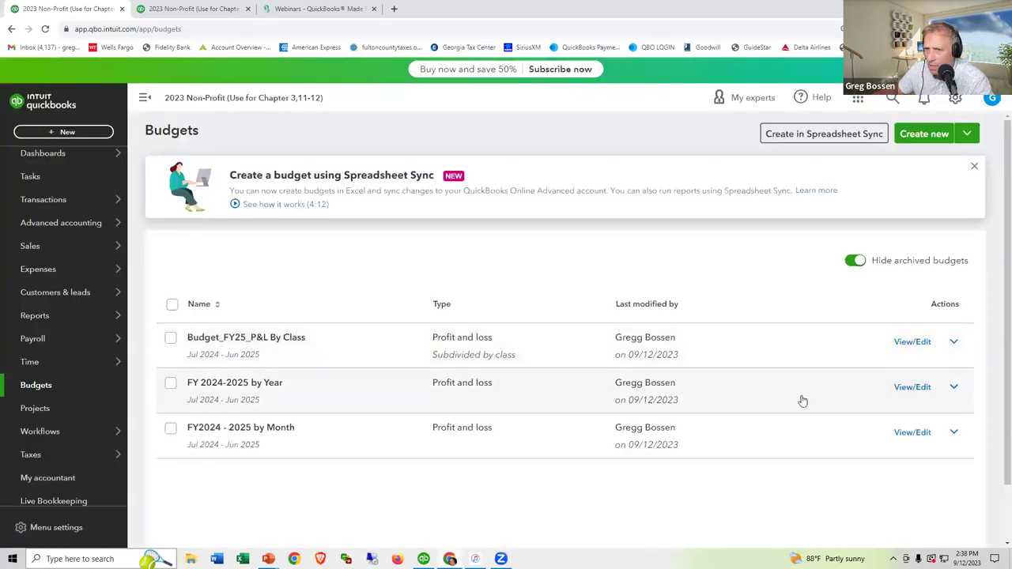
Step: Open the FY 2024-2025 by Year budget and compare its amounts with Actuals 2023 and Actuals 2021 as reference data
{"action": "left_click", "coordinate": [912, 386]}
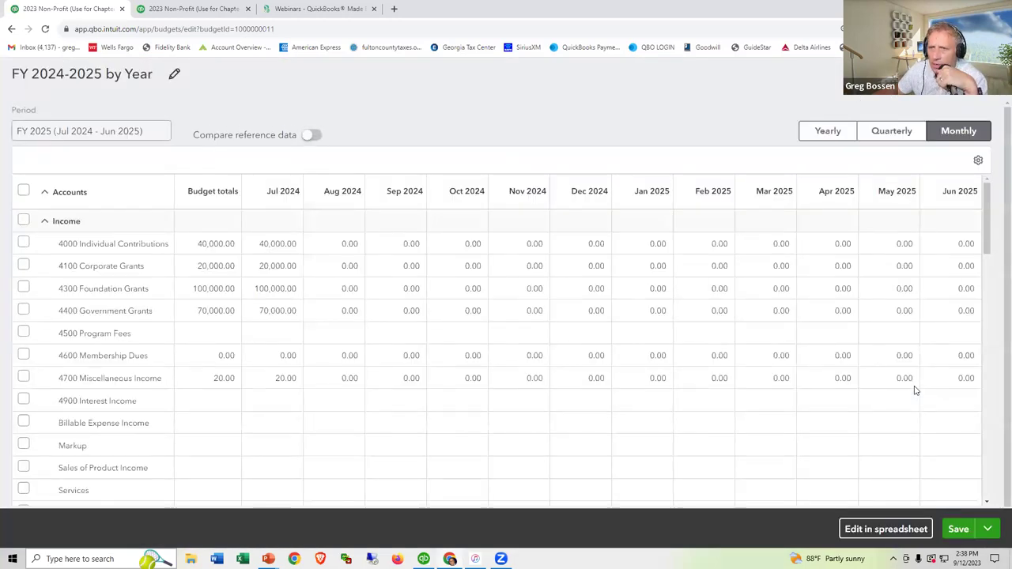
{"action": "left_click", "coordinate": [311, 134]}
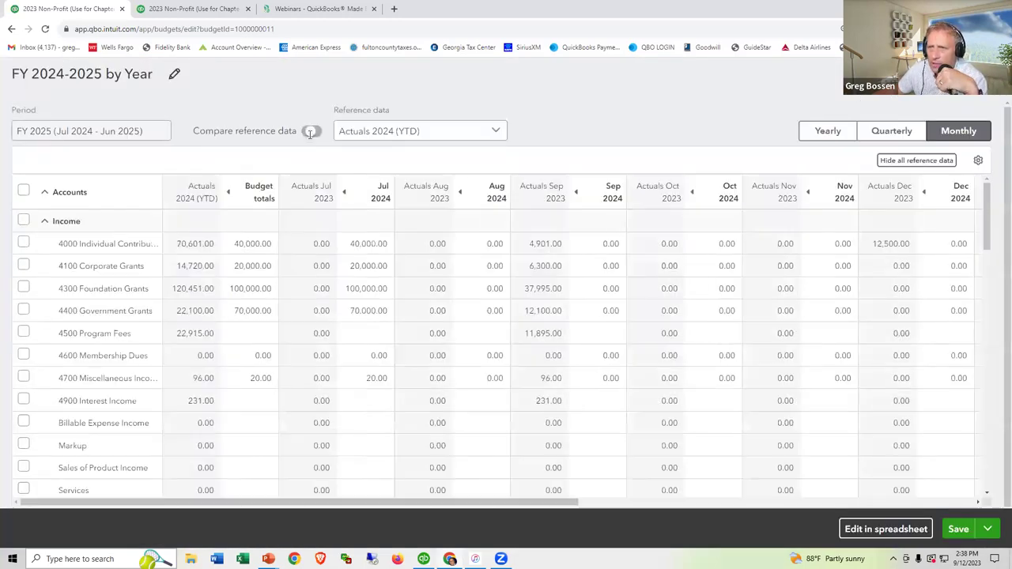
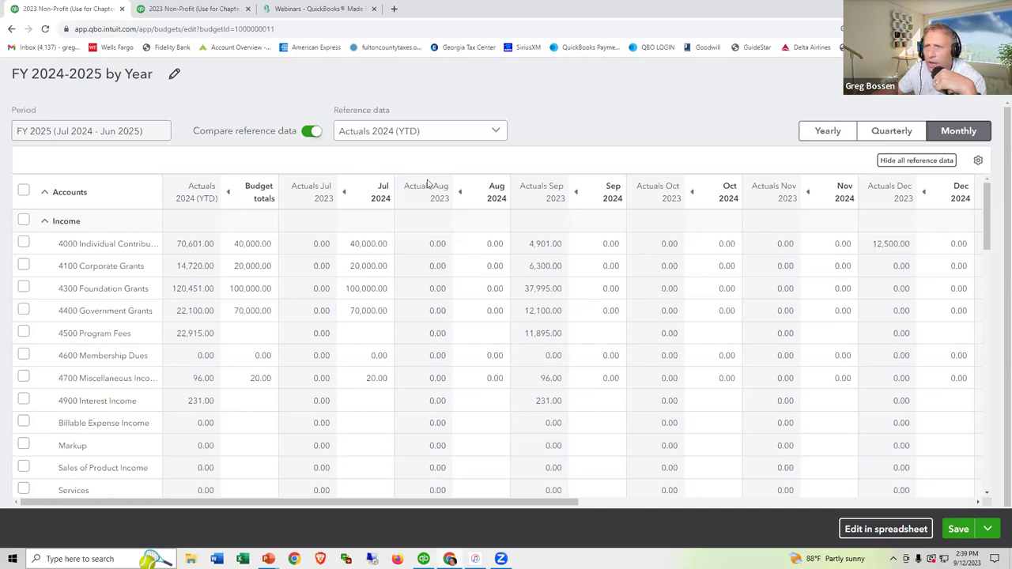
{"action": "left_click", "coordinate": [493, 133]}
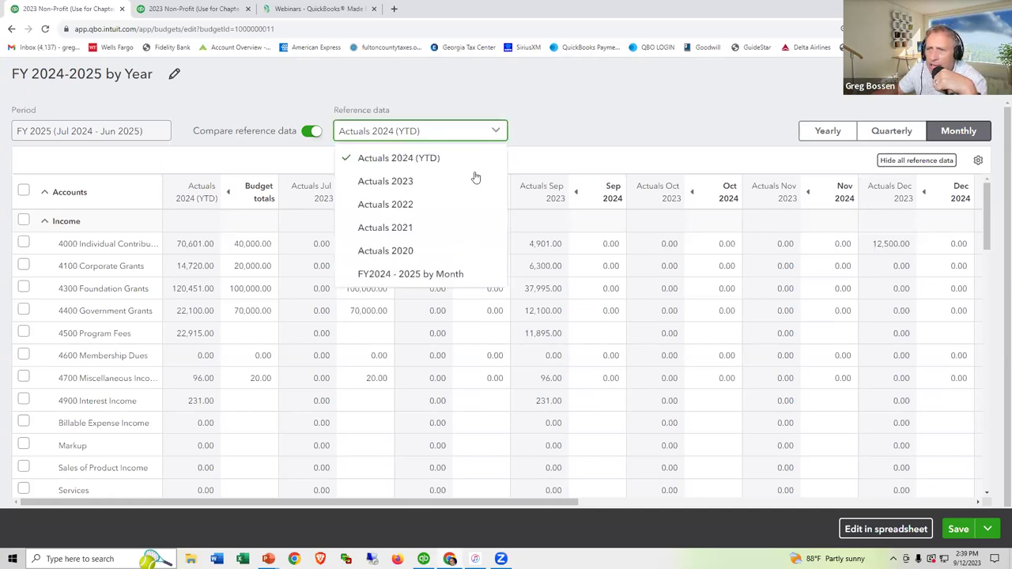
{"action": "left_click", "coordinate": [414, 184]}
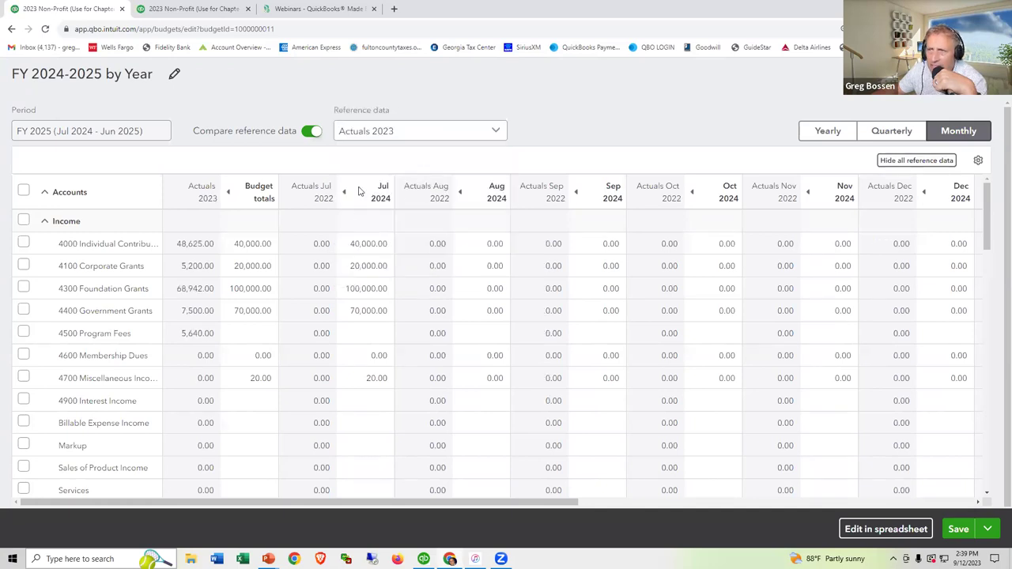
{"action": "left_click", "coordinate": [497, 133]}
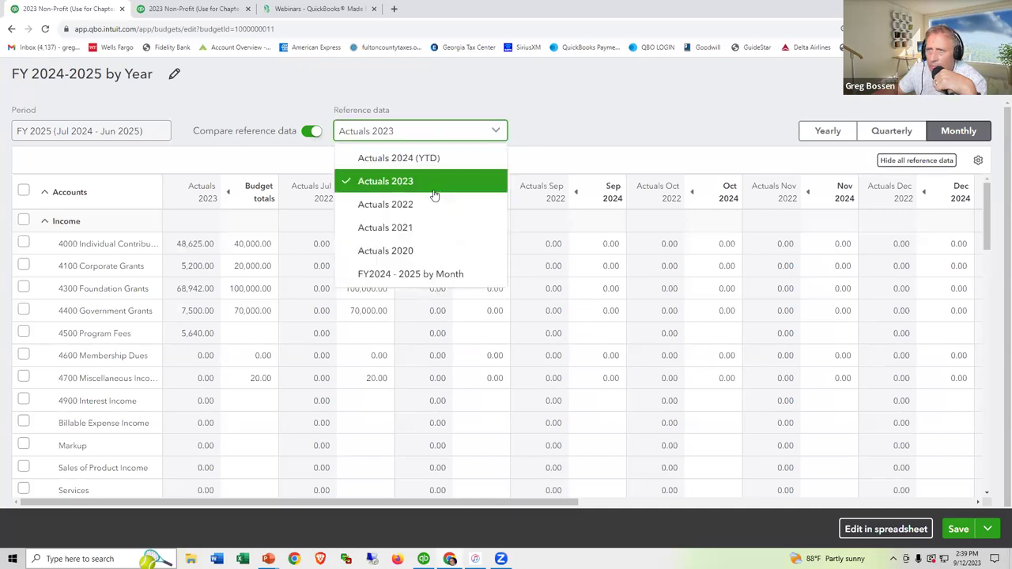
{"action": "left_click", "coordinate": [411, 228]}
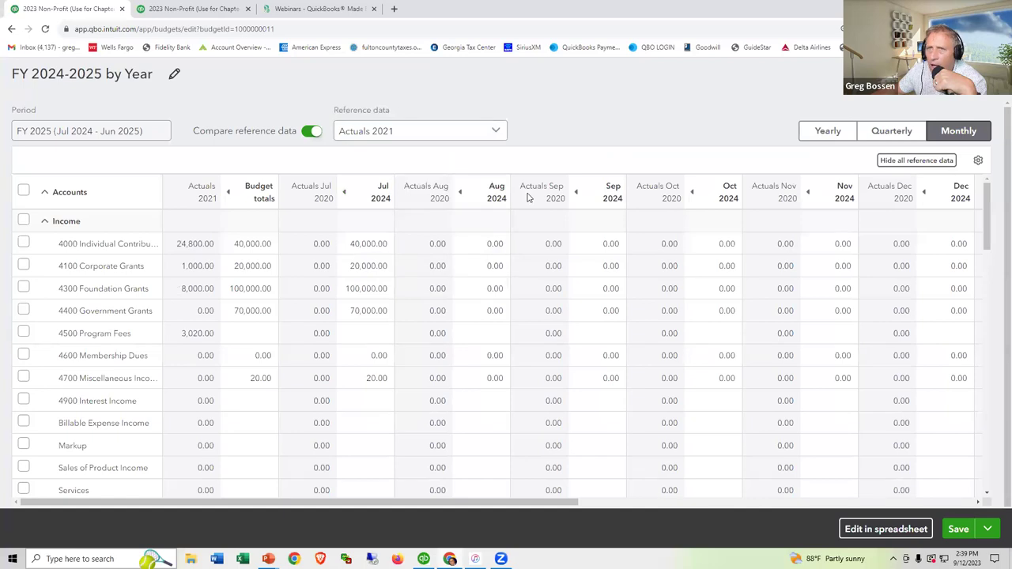
Step: Reload the FY 2024-2025 by Year budget with Actuals 2024 (YTD) as reference data, and review its save and display options
{"action": "left_click", "coordinate": [46, 29]}
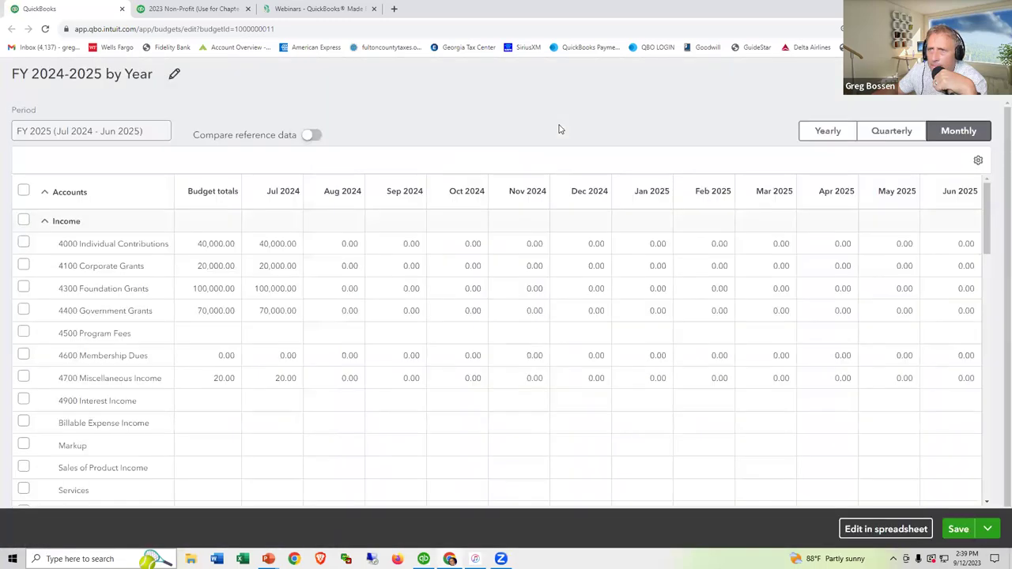
{"action": "left_click", "coordinate": [311, 136]}
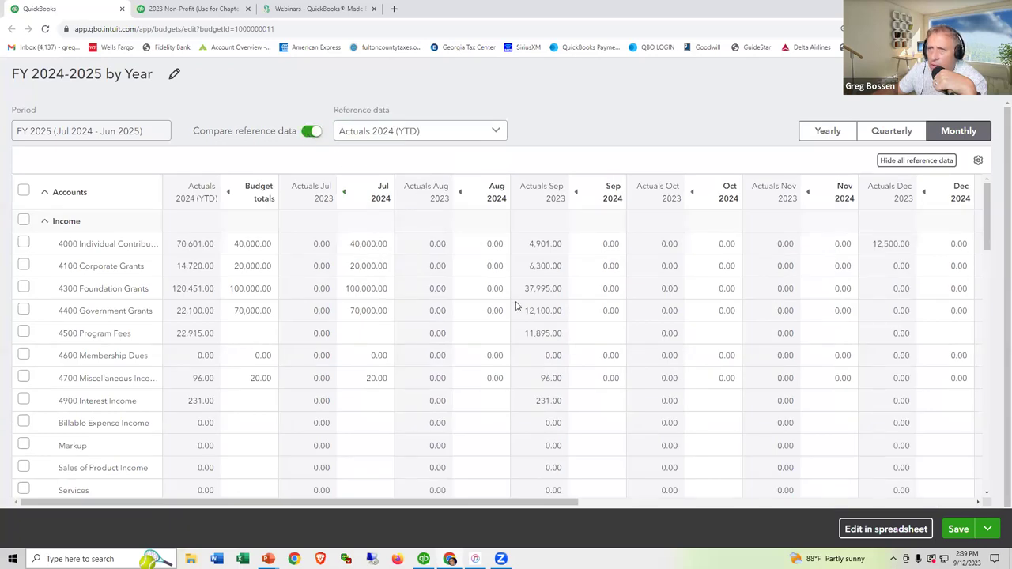
{"action": "left_click", "coordinate": [988, 531]}
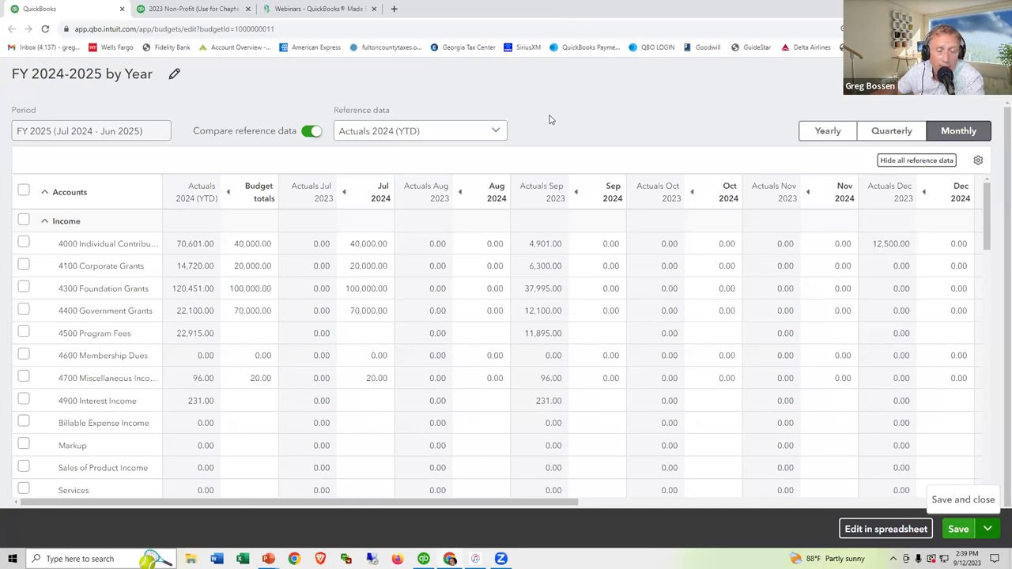
{"action": "left_click", "coordinate": [979, 161]}
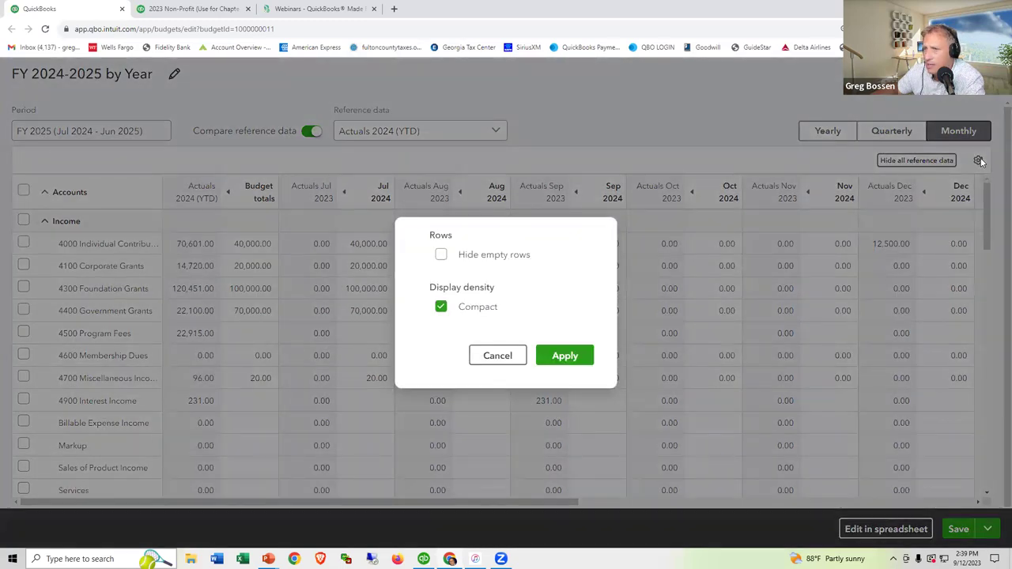
{"action": "left_click", "coordinate": [511, 355]}
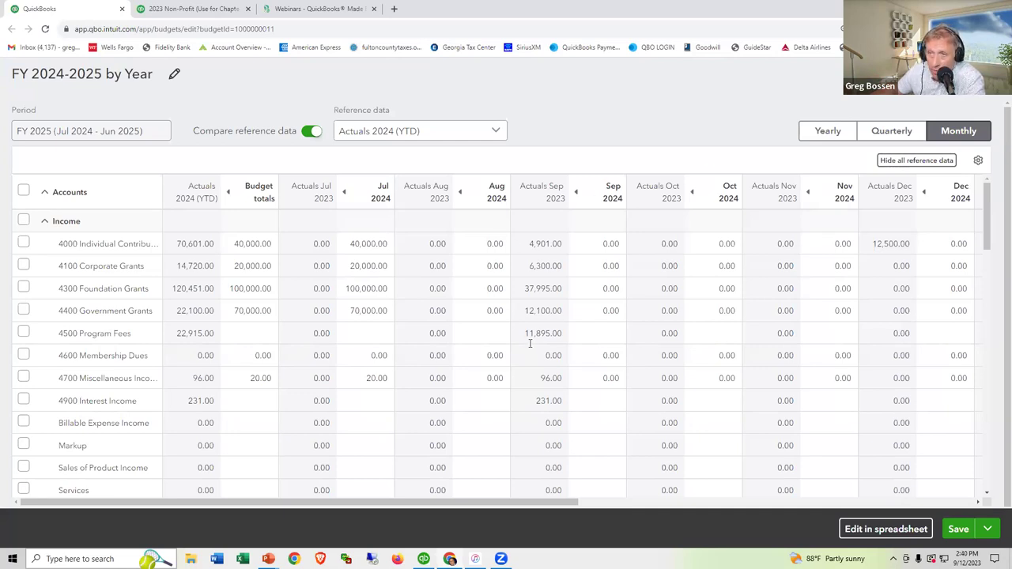
Step: Examine the Sep 2024 amount for 4000 Individual Contributions beside its Sep 2023 actual, and leave the budget without saving
{"action": "left_click", "coordinate": [594, 244]}
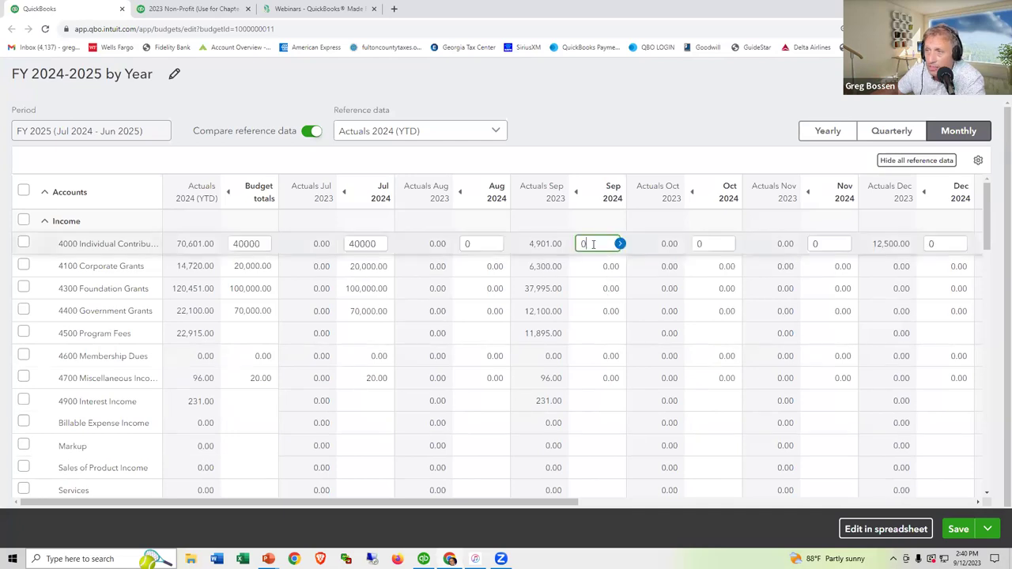
{"action": "double_click", "coordinate": [585, 245]}
{"action": "left_click", "coordinate": [545, 244]}
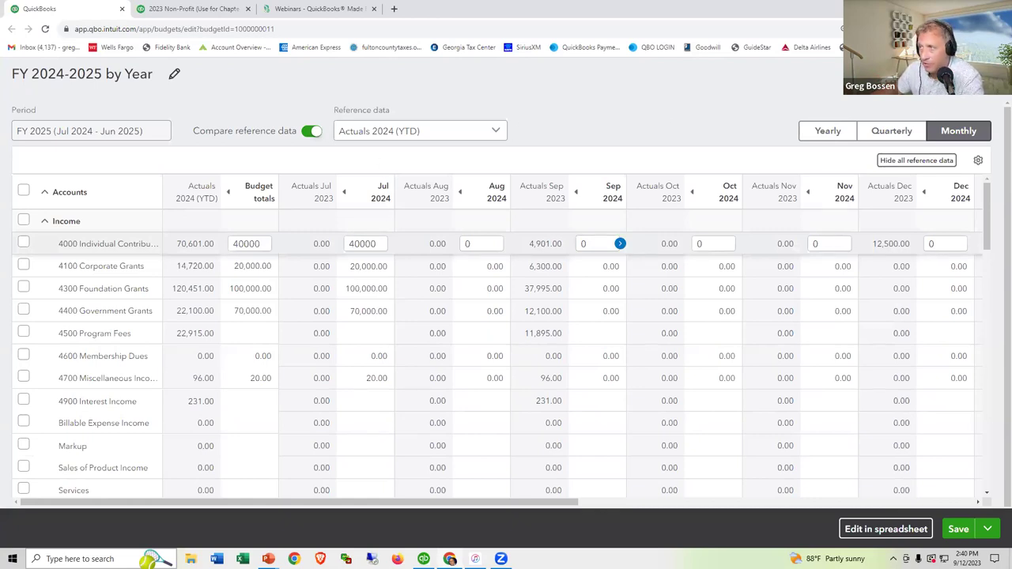
{"action": "left_click", "coordinate": [989, 73]}
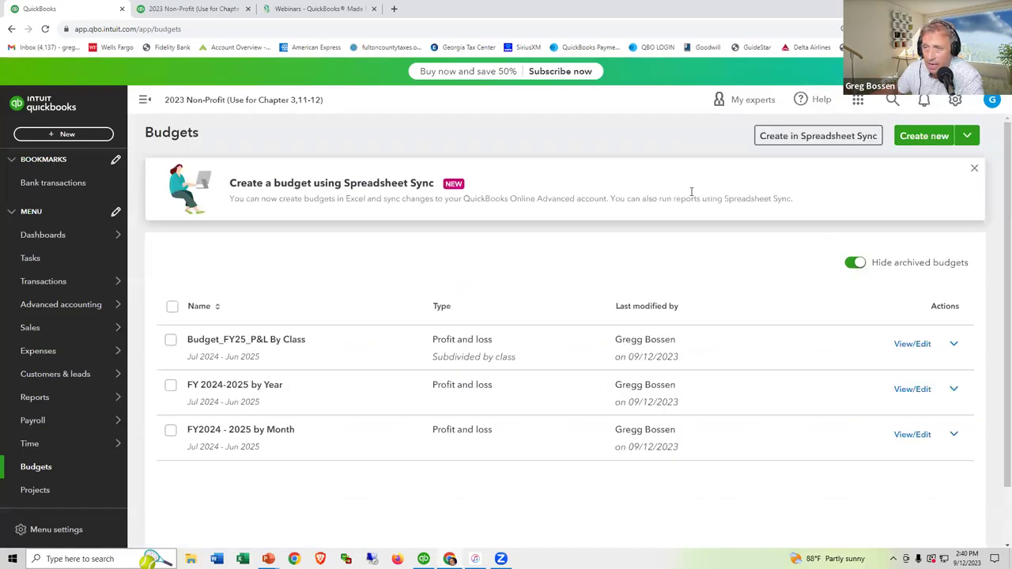
Step: Start a new profit and loss budget in subdivided format, review what it can be subdivided by, and leave without creating it
{"action": "left_click", "coordinate": [914, 137]}
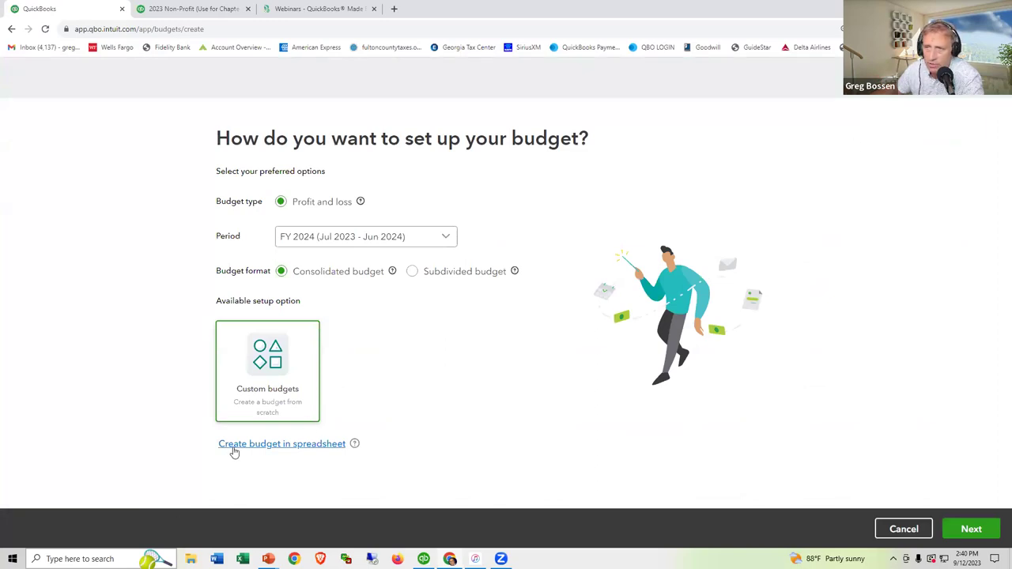
{"action": "left_click", "coordinate": [412, 272]}
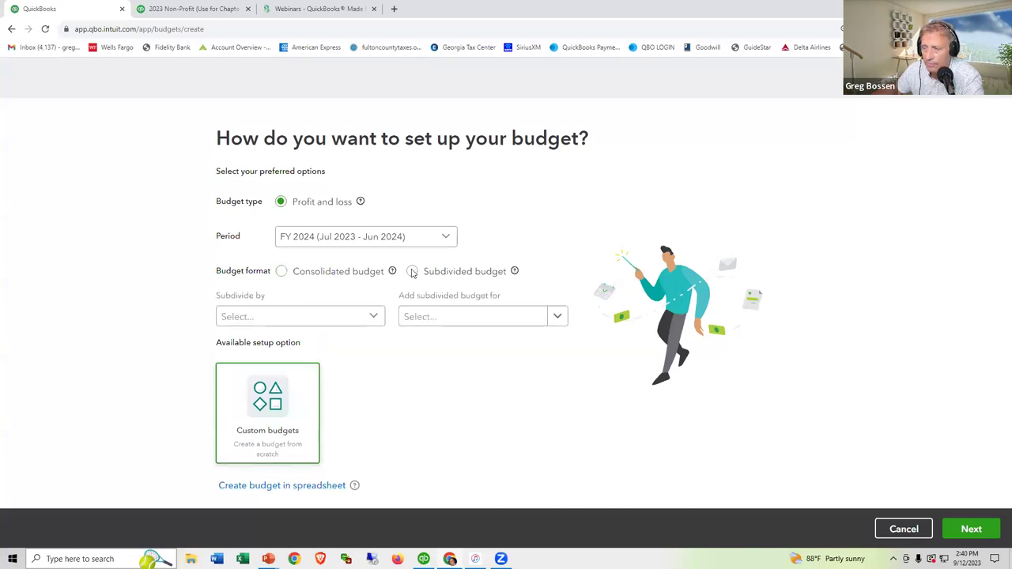
{"action": "left_click", "coordinate": [558, 318]}
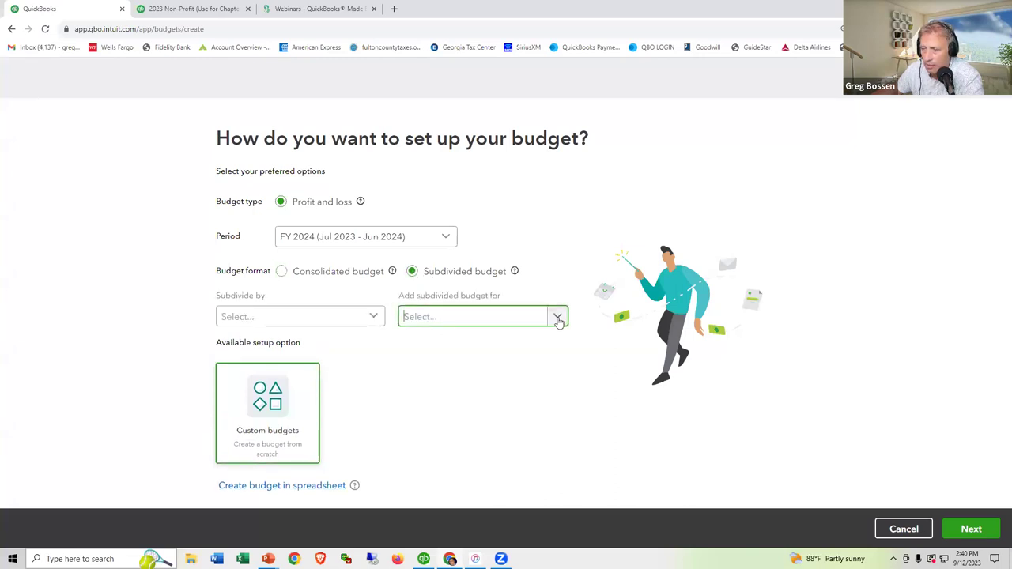
{"action": "left_click", "coordinate": [374, 317]}
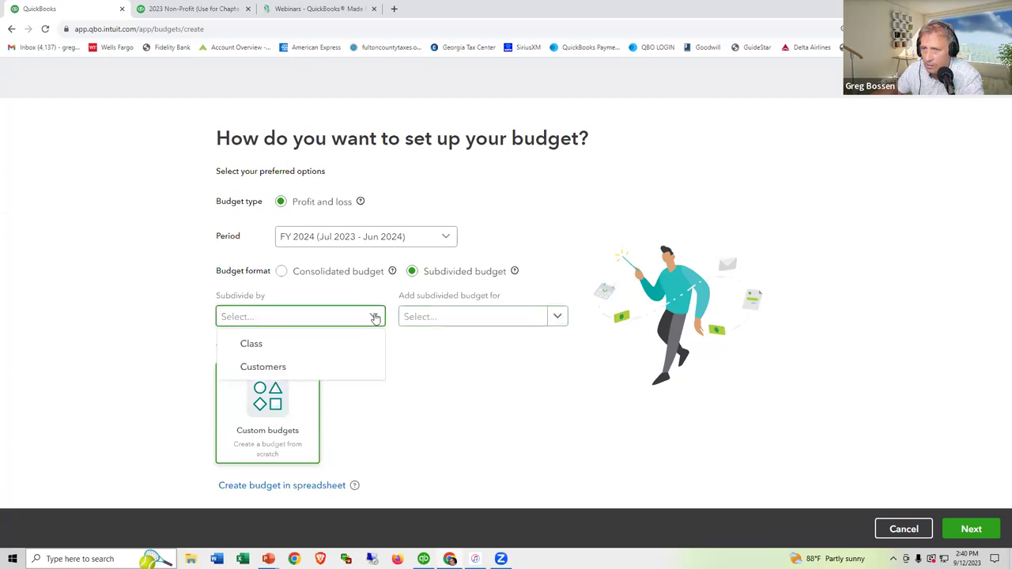
{"action": "left_click", "coordinate": [512, 362]}
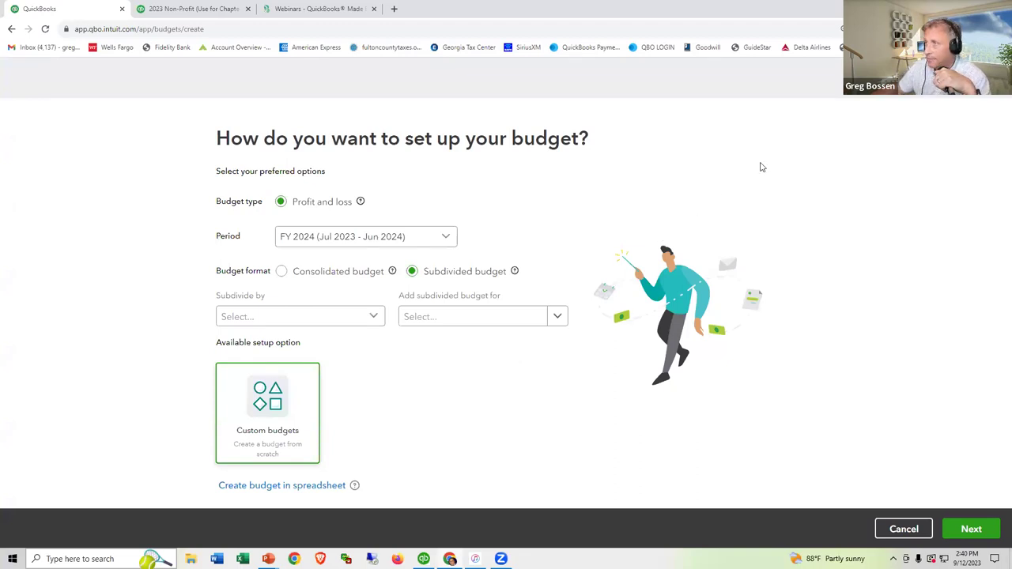
{"action": "left_click", "coordinate": [988, 77]}
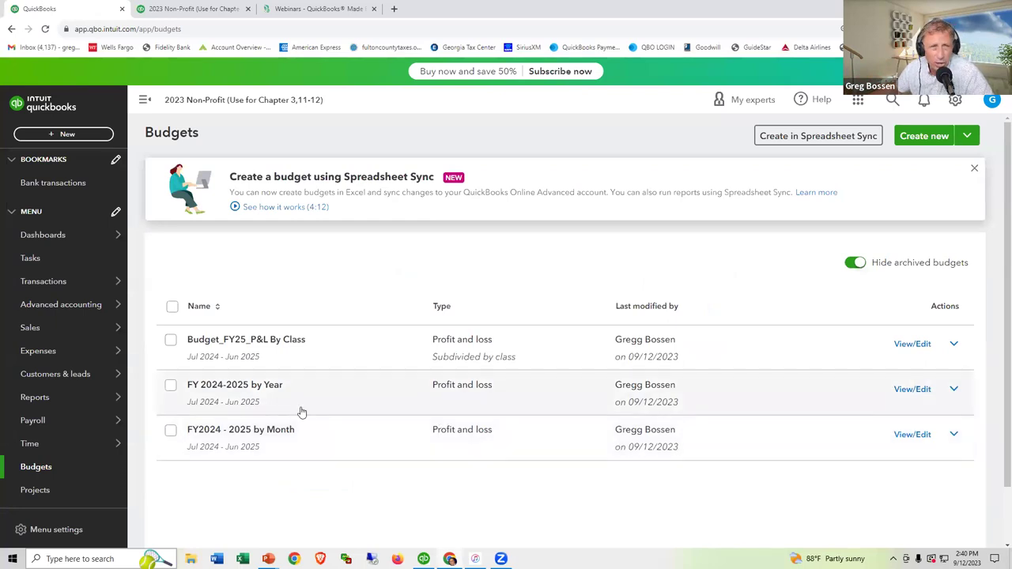
Step: Switch to QuickBooks Desktop and close the Profit & Loss Budget vs. Actual by YEAR report without refreshing it
{"action": "key", "text": "alt+Tab"}
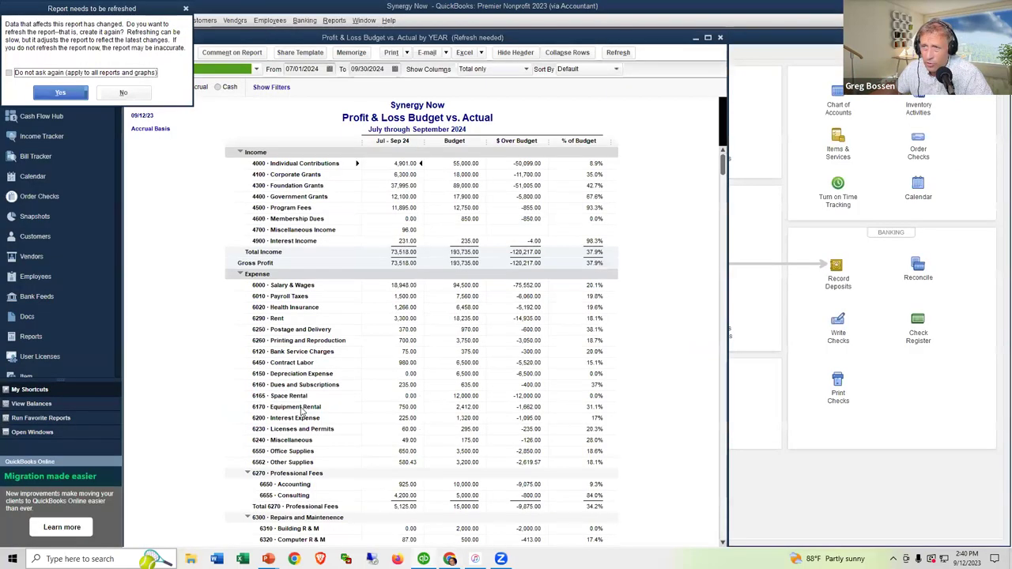
{"action": "left_click", "coordinate": [124, 93]}
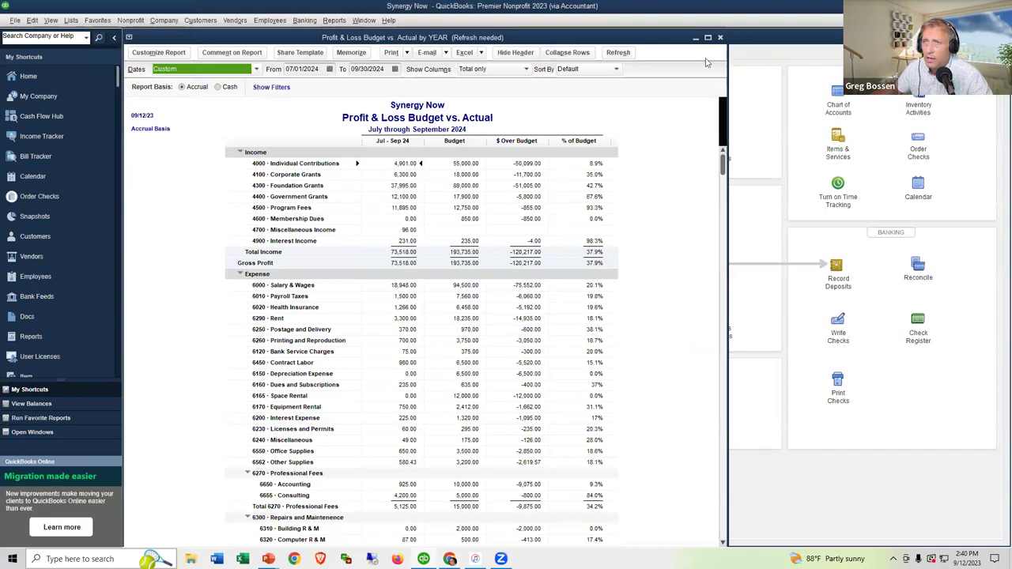
{"action": "left_click", "coordinate": [720, 38]}
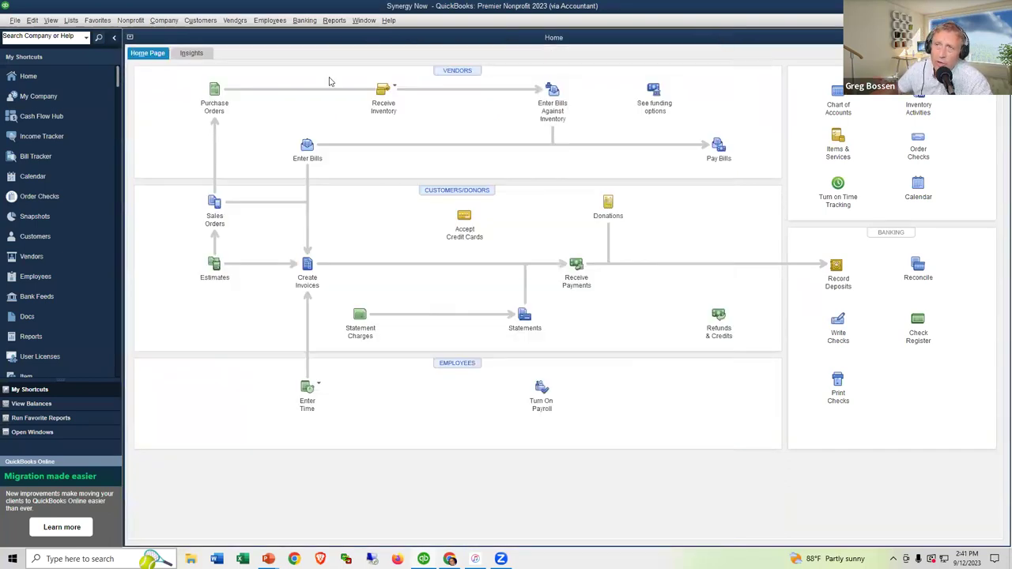
Step: Generate a Budget Overview report for the FY2023-24 Profit & Loss by Account budget with the Account by Month layout
{"action": "left_click", "coordinate": [334, 19]}
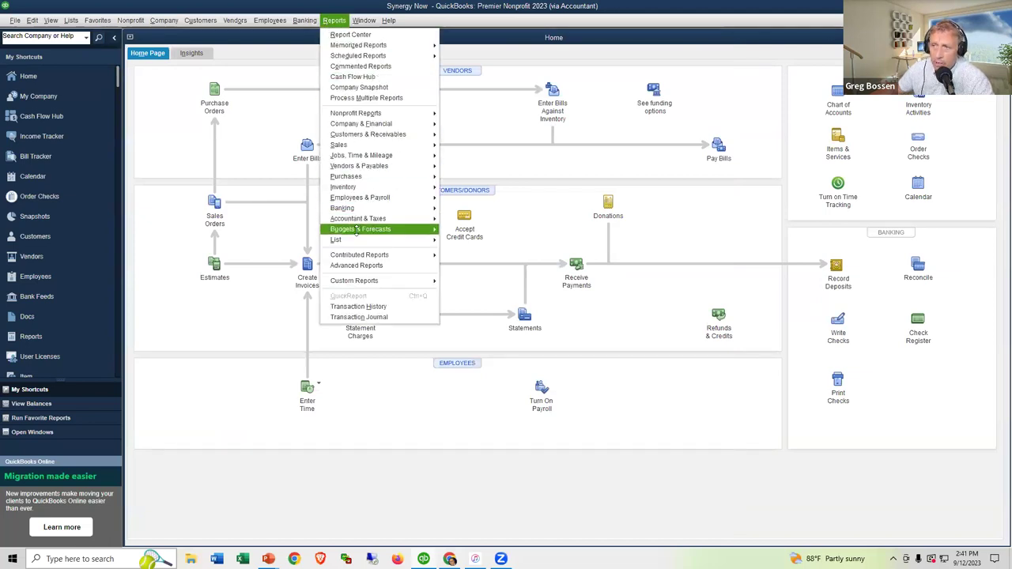
{"action": "mouse_move", "coordinate": [412, 229]}
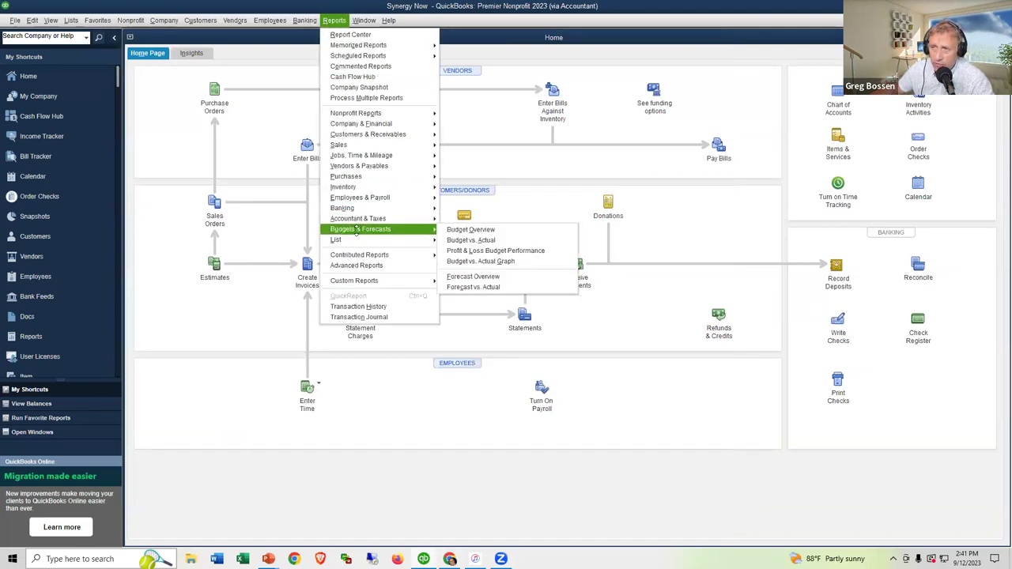
{"action": "left_click", "coordinate": [466, 230]}
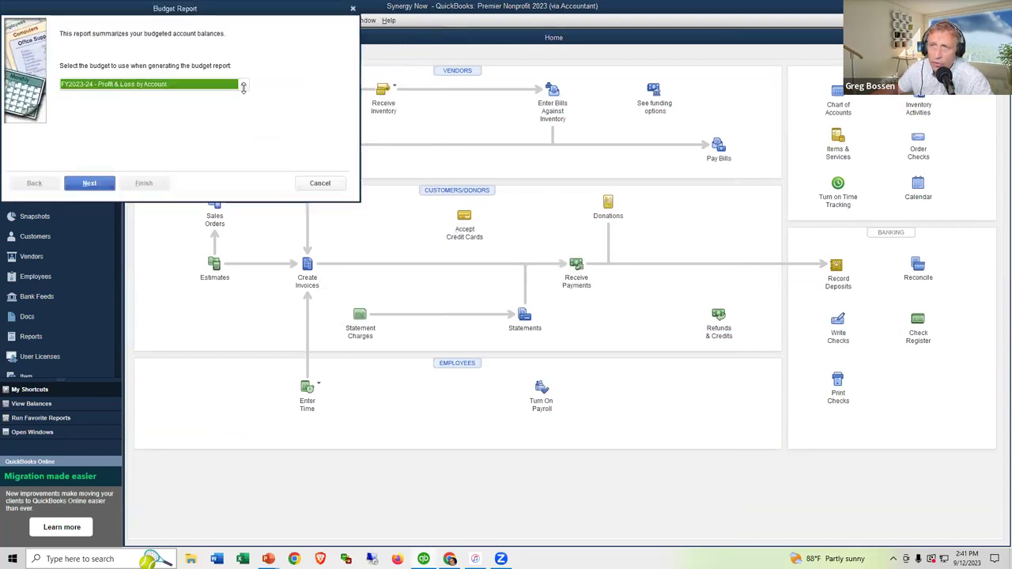
{"action": "left_click", "coordinate": [98, 184]}
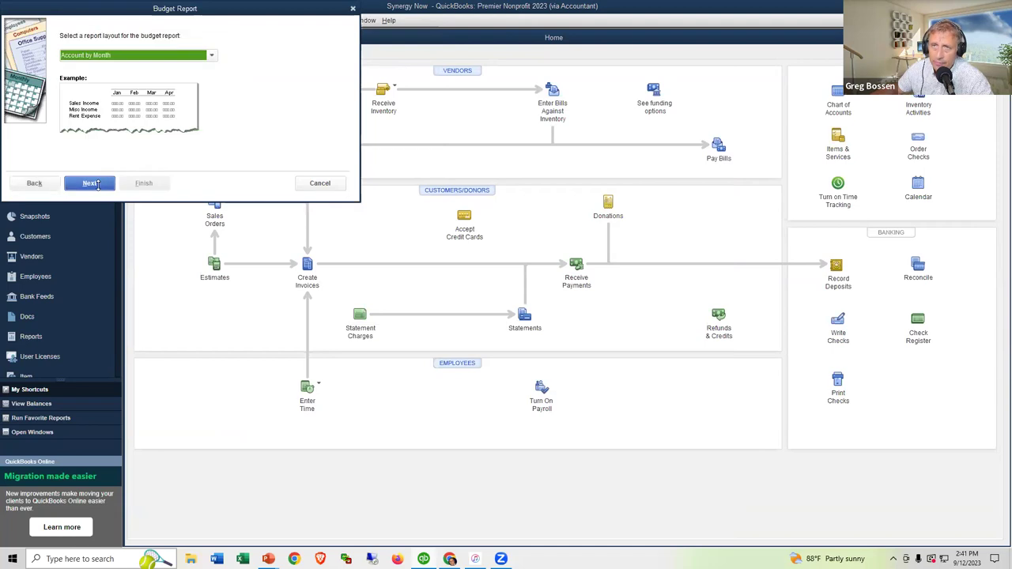
{"action": "left_click", "coordinate": [98, 184]}
{"action": "left_click", "coordinate": [132, 184]}
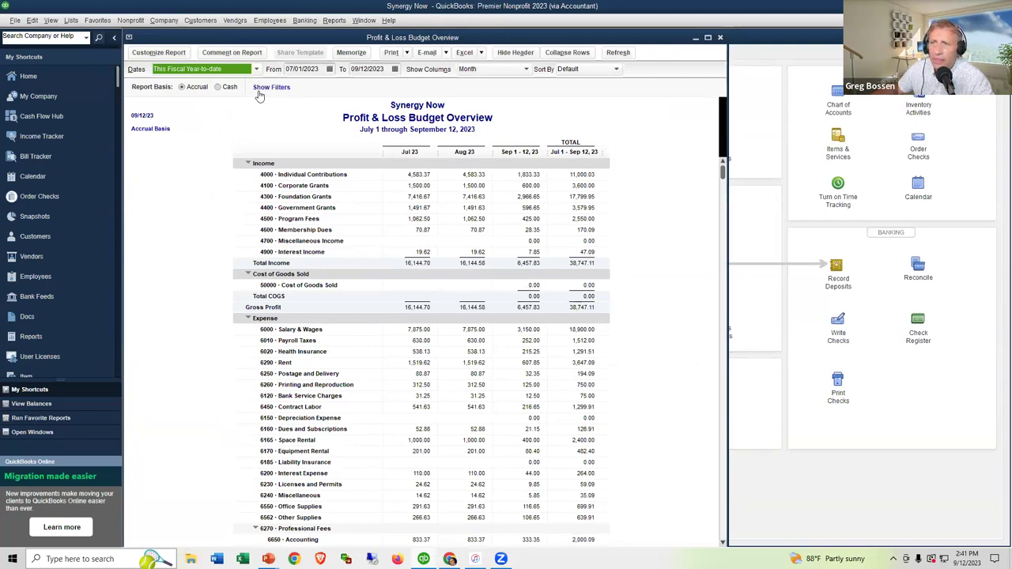
Step: Set the budget overview's period to 07/01/2023 through 06/30/2024 and display its columns as Total only
{"action": "left_click", "coordinate": [324, 69]}
{"action": "type", "text": "0"}
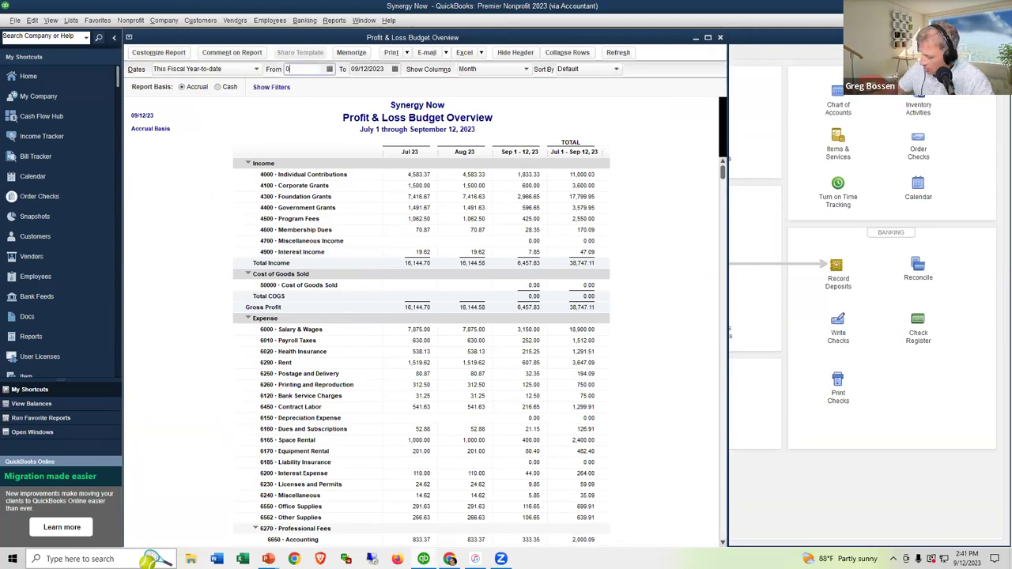
{"action": "type", "text": "7/01/2023"}
{"action": "key", "text": "Tab"}
{"action": "type", "text": "0630"}
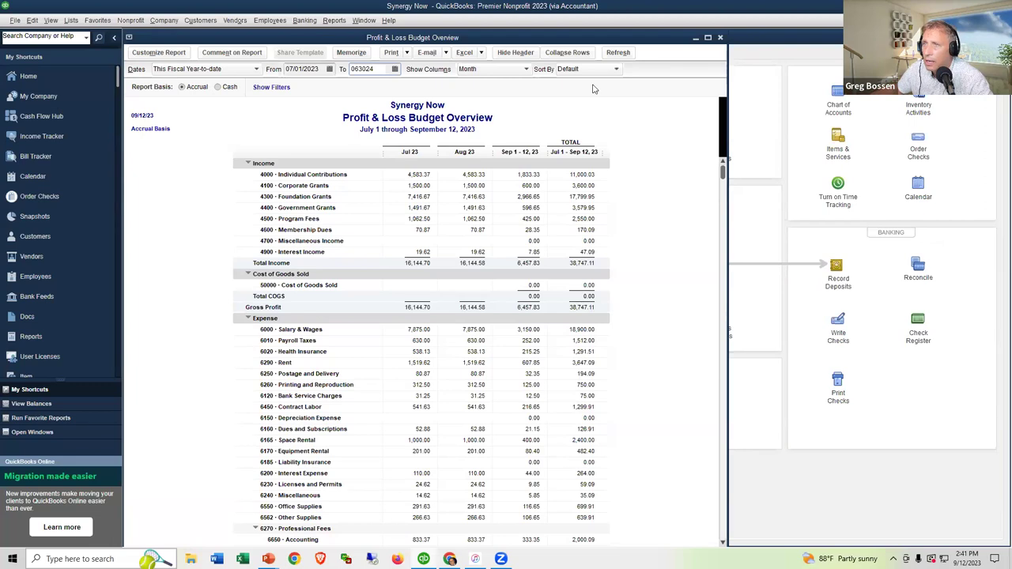
{"action": "left_click", "coordinate": [620, 55]}
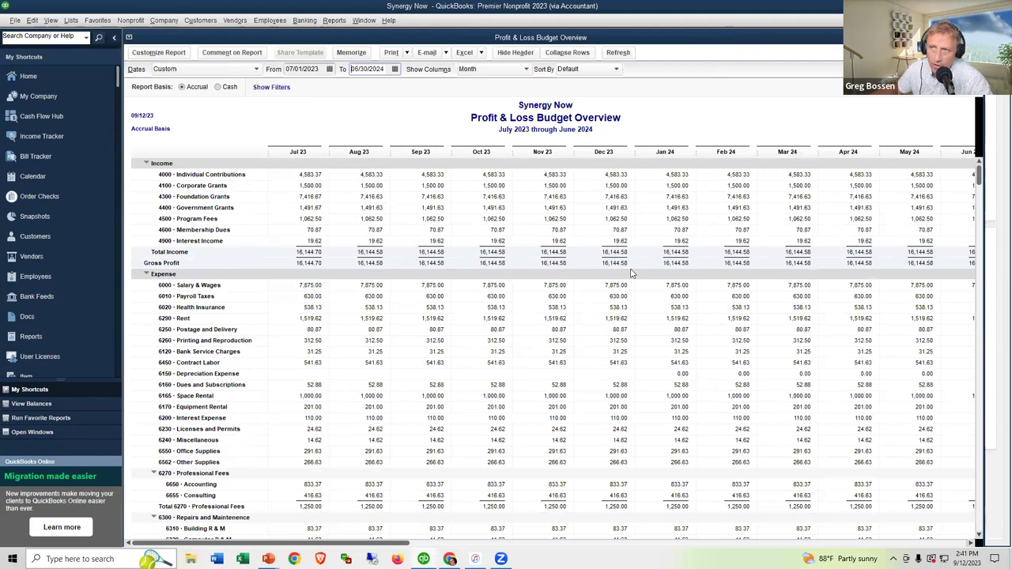
{"action": "left_click", "coordinate": [527, 69]}
{"action": "left_click", "coordinate": [499, 87]}
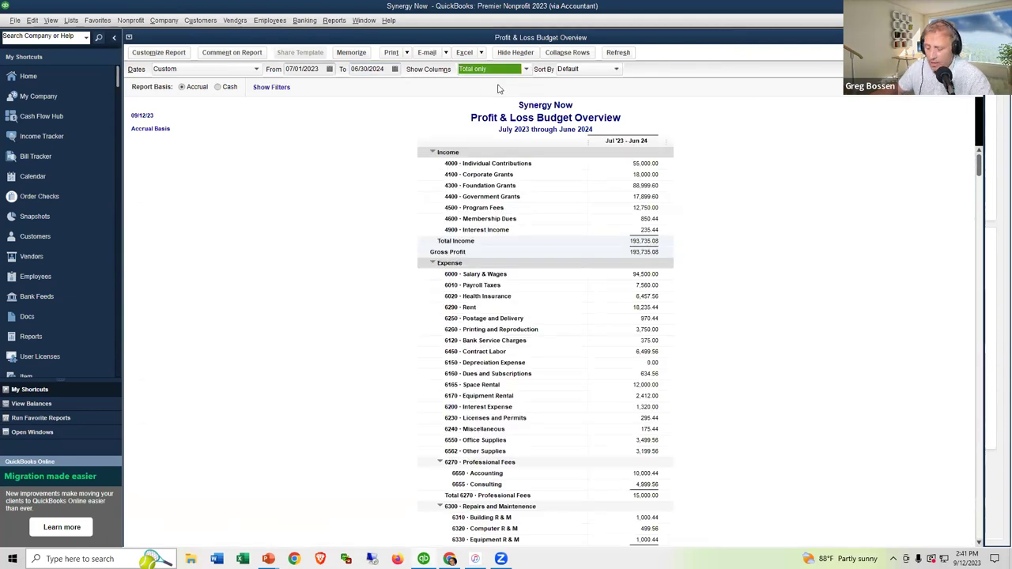
Step: Switch to QuickBooks Online and review the report and management actions available for the Budget_FY25_P&L By Class budget
{"action": "key", "text": "alt+Tab"}
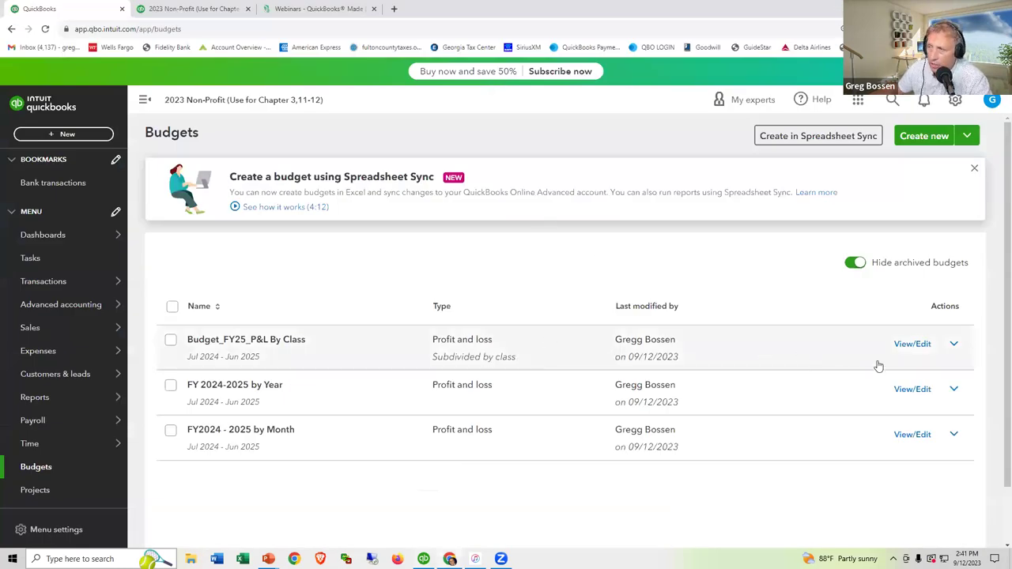
{"action": "left_click", "coordinate": [954, 345]}
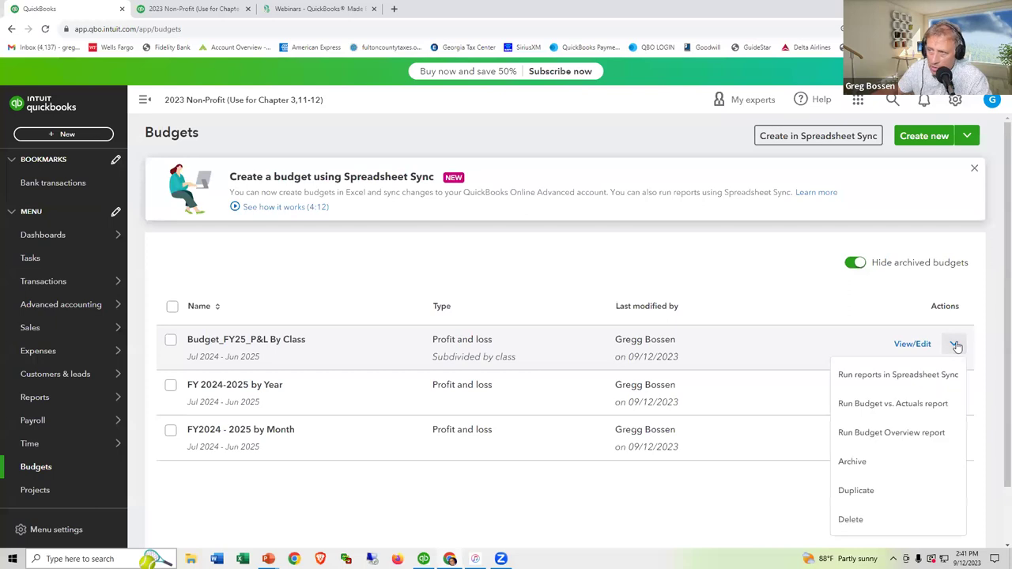
{"action": "left_click", "coordinate": [687, 249]}
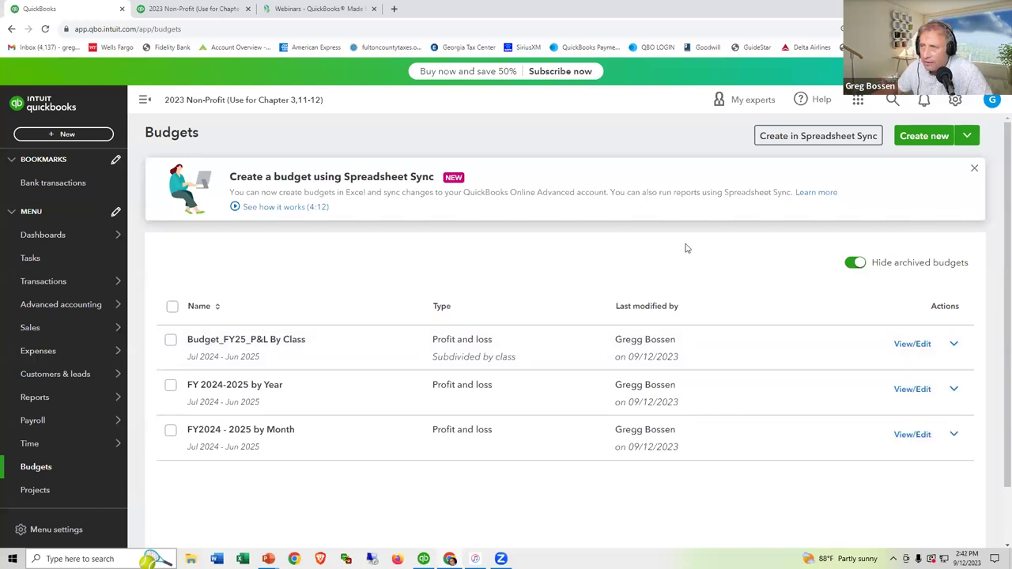
Step: Switch to QuickBooks Desktop and review the Planning & Budgeting commands and the available Budgets & Forecasts reports
{"action": "key", "text": "alt+Tab"}
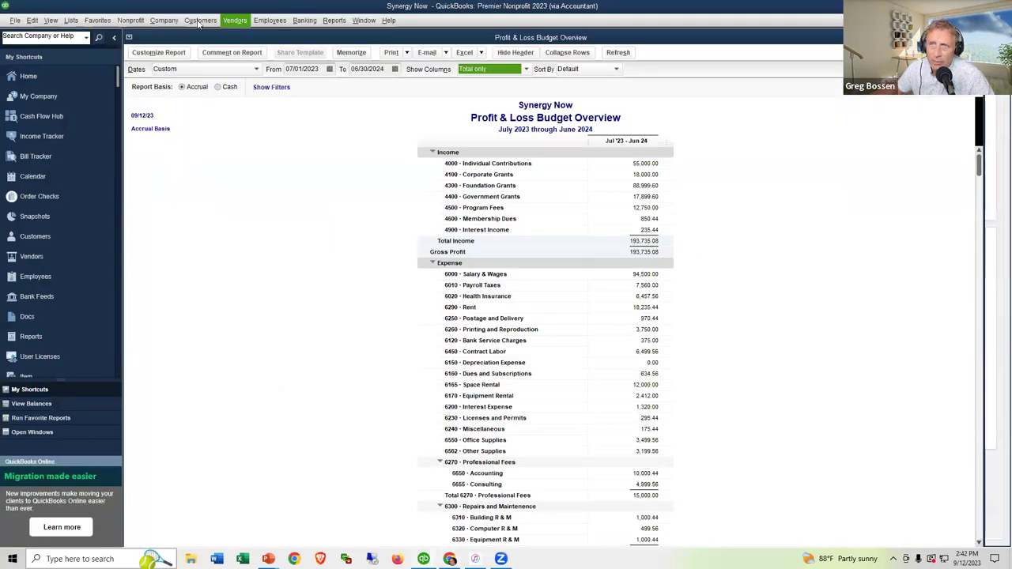
{"action": "left_click", "coordinate": [163, 20]}
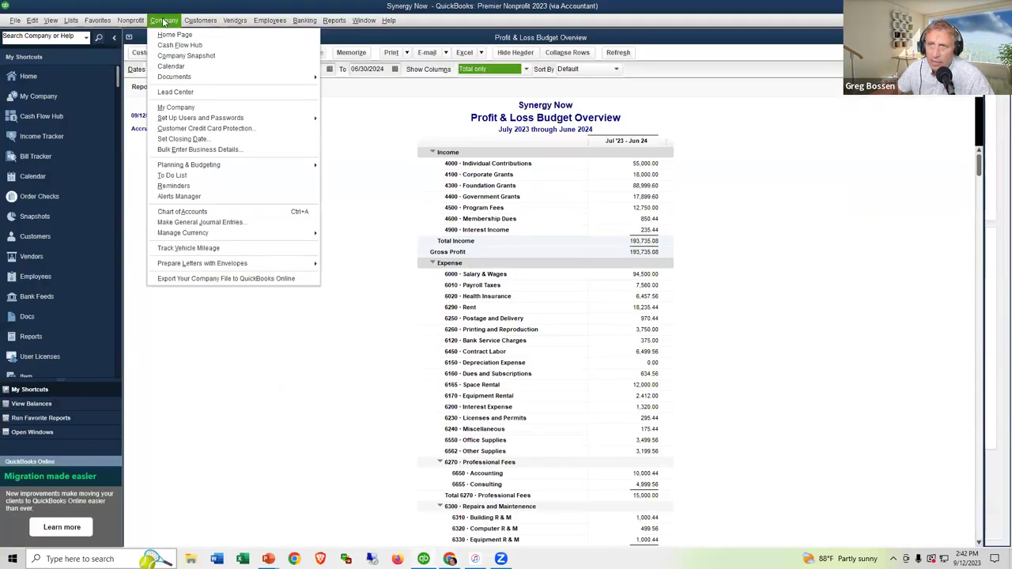
{"action": "mouse_move", "coordinate": [204, 165]}
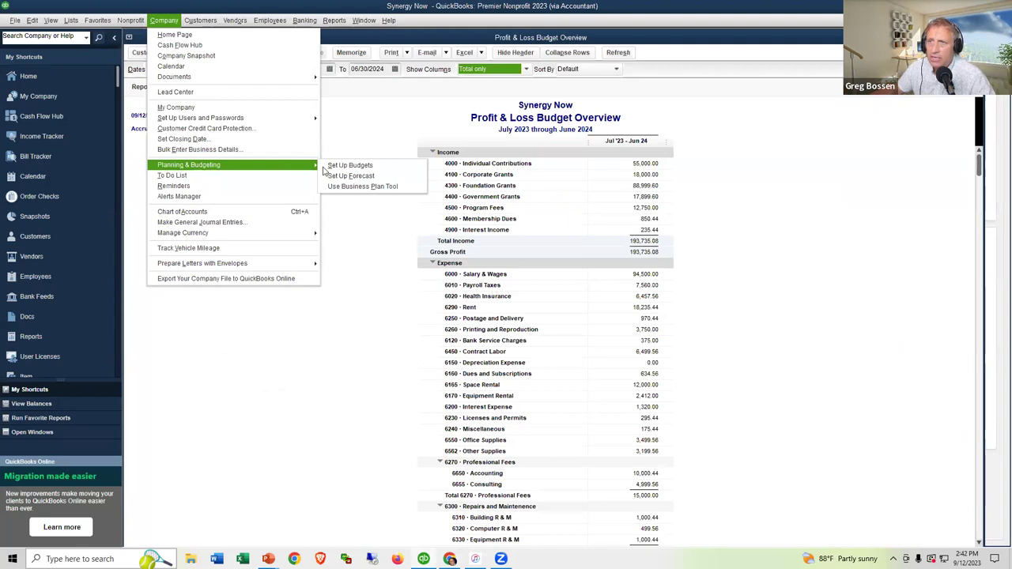
{"action": "left_click", "coordinate": [369, 116]}
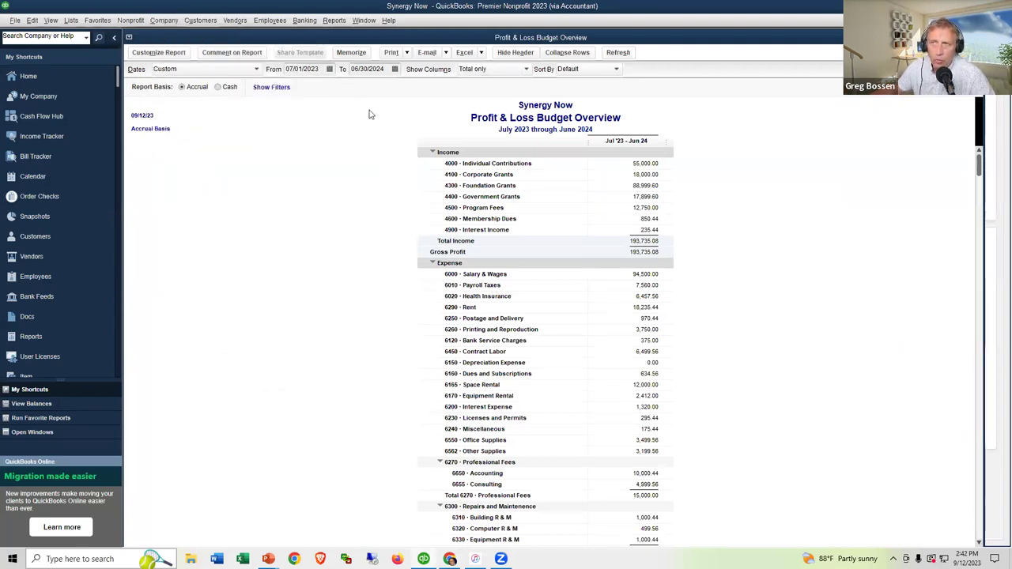
{"action": "left_click", "coordinate": [333, 21]}
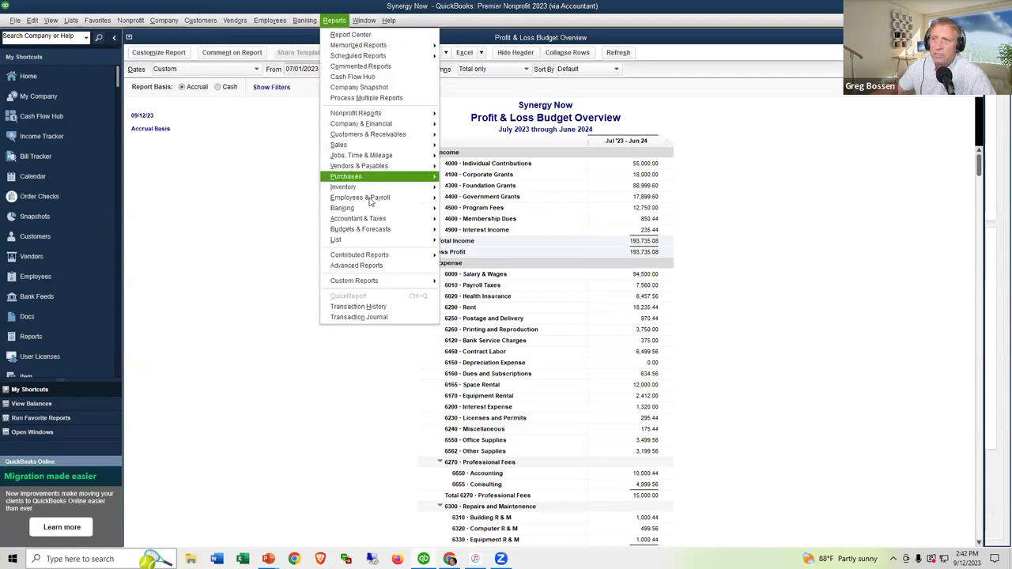
{"action": "mouse_move", "coordinate": [399, 233]}
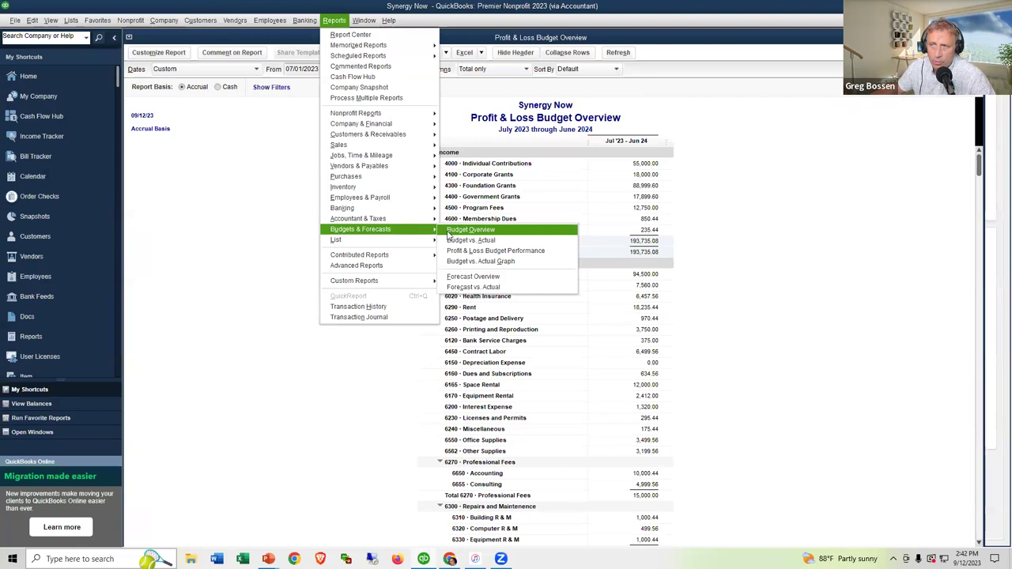
Step: Switch to QuickBooks Online and run the Budget Overview report for the FY 2024-2025 by Year budget
{"action": "key", "text": "alt+Tab"}
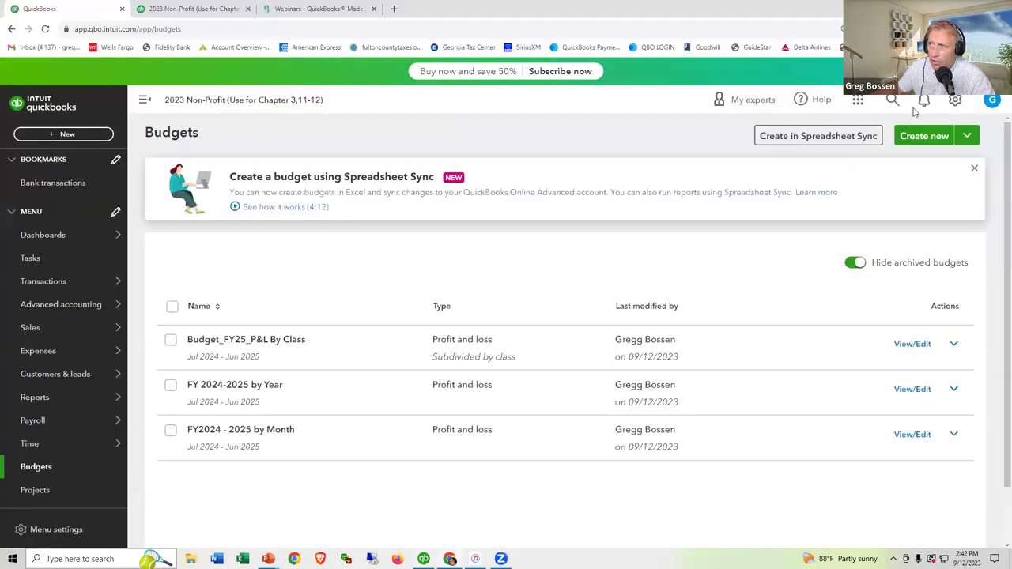
{"action": "left_click", "coordinate": [955, 100]}
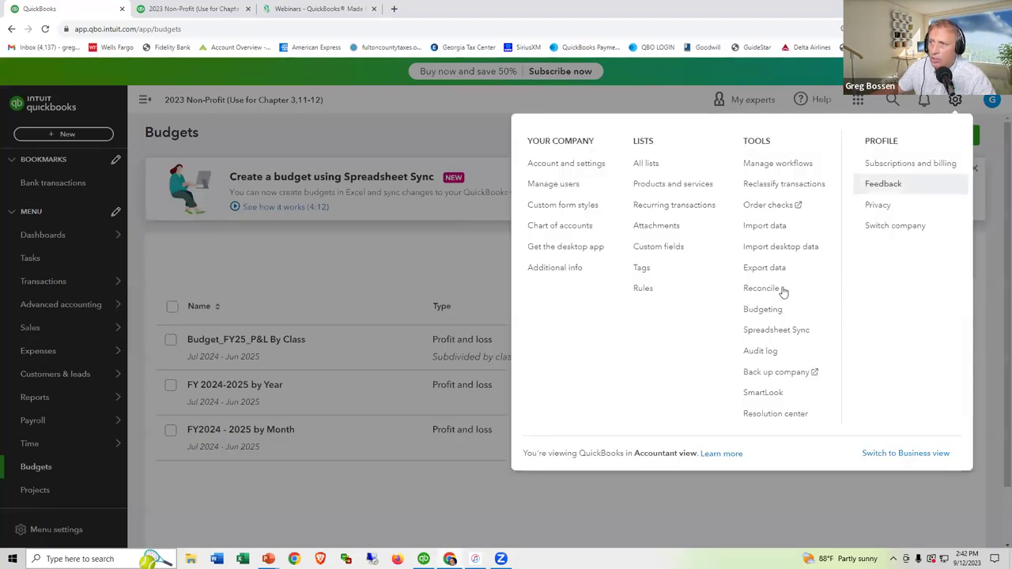
{"action": "left_click", "coordinate": [763, 310]}
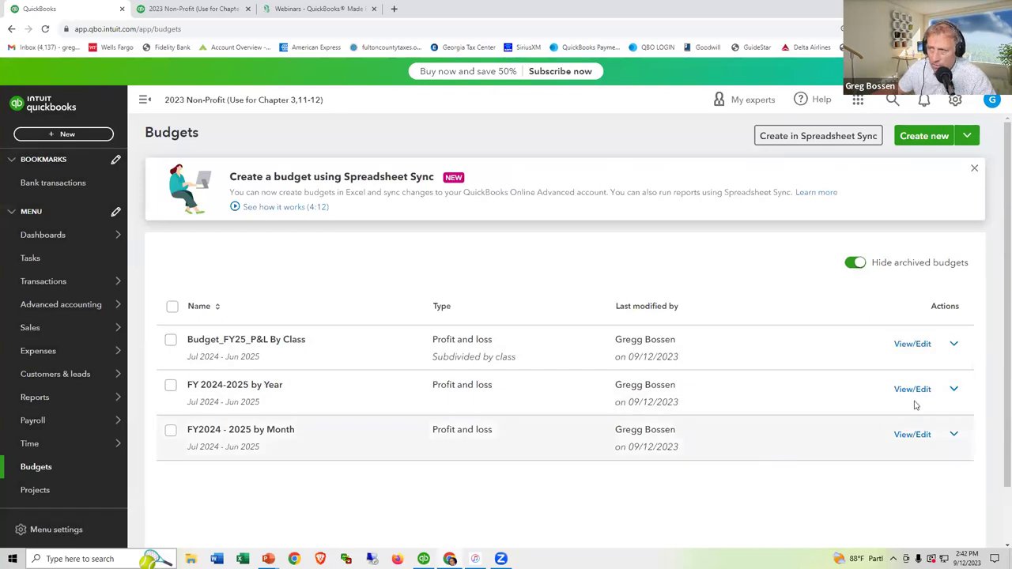
{"action": "left_click", "coordinate": [953, 390]}
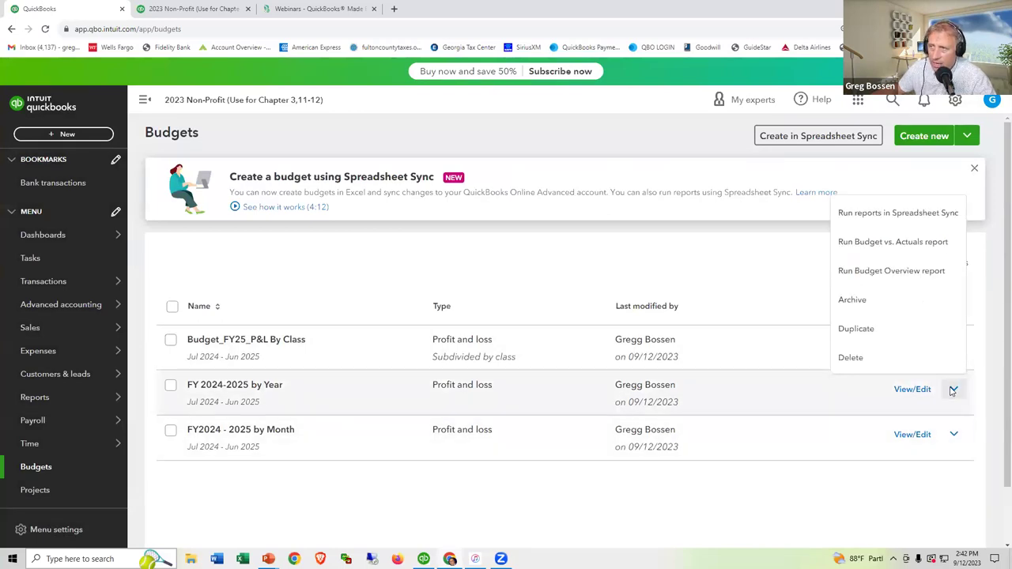
{"action": "left_click", "coordinate": [881, 270]}
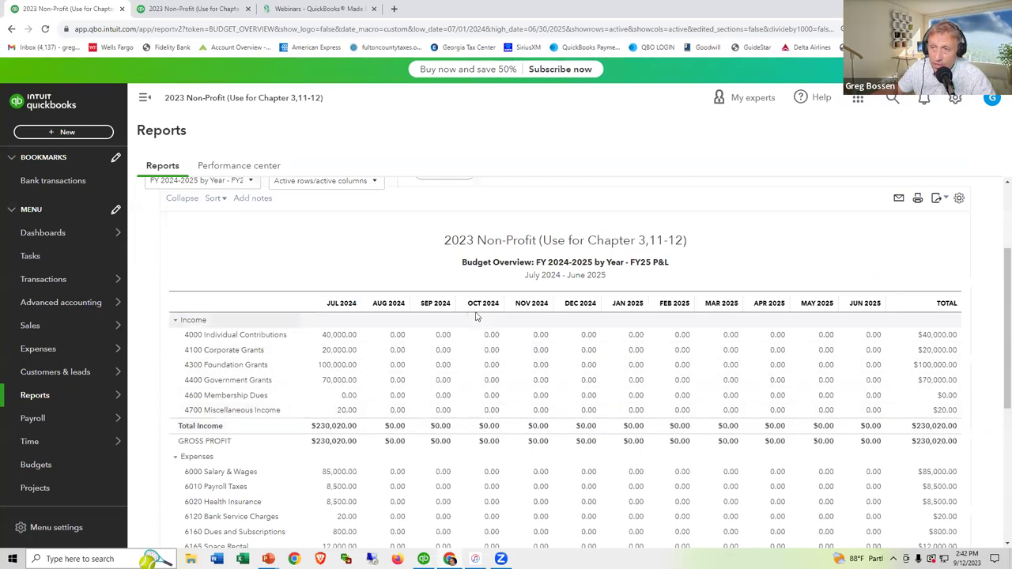
Step: Customize the Budget Overview report's grid to Accounts vs. Total, rerun it and look through the income and expense lines
{"action": "scroll", "coordinate": [494, 387], "scroll_direction": "up", "scroll_amount": 2}
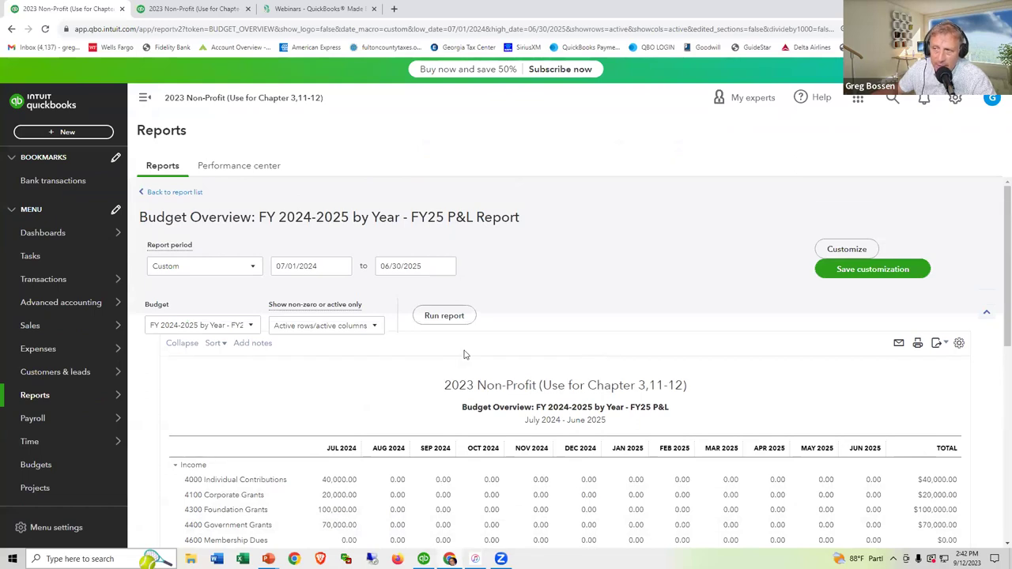
{"action": "left_click", "coordinate": [843, 250]}
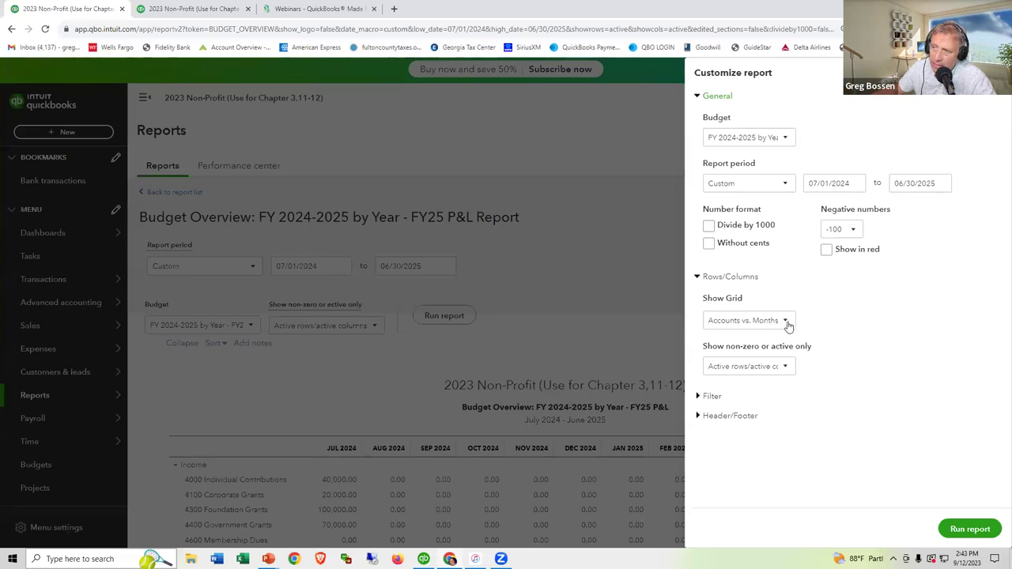
{"action": "left_click", "coordinate": [787, 322]}
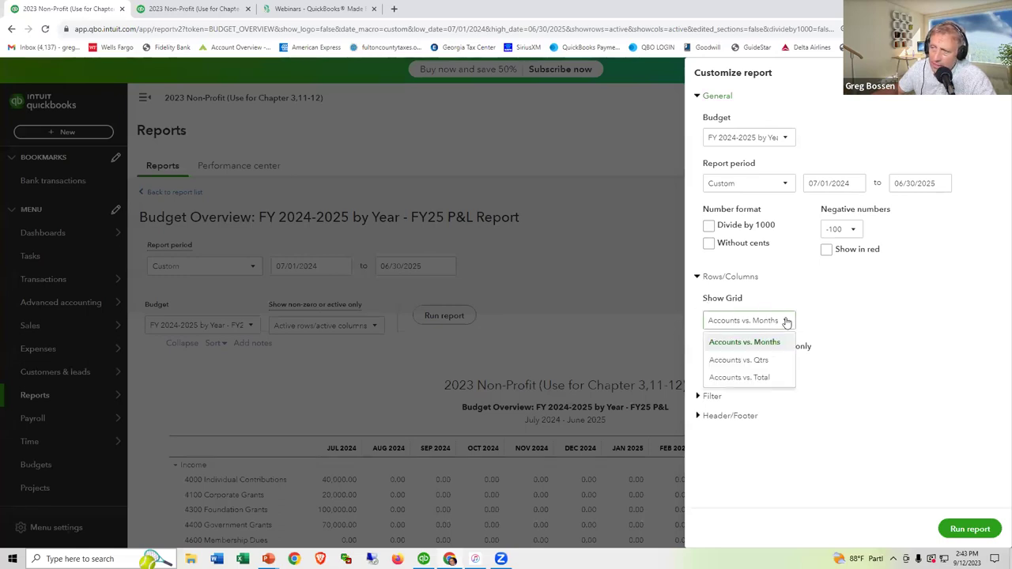
{"action": "left_click", "coordinate": [757, 380]}
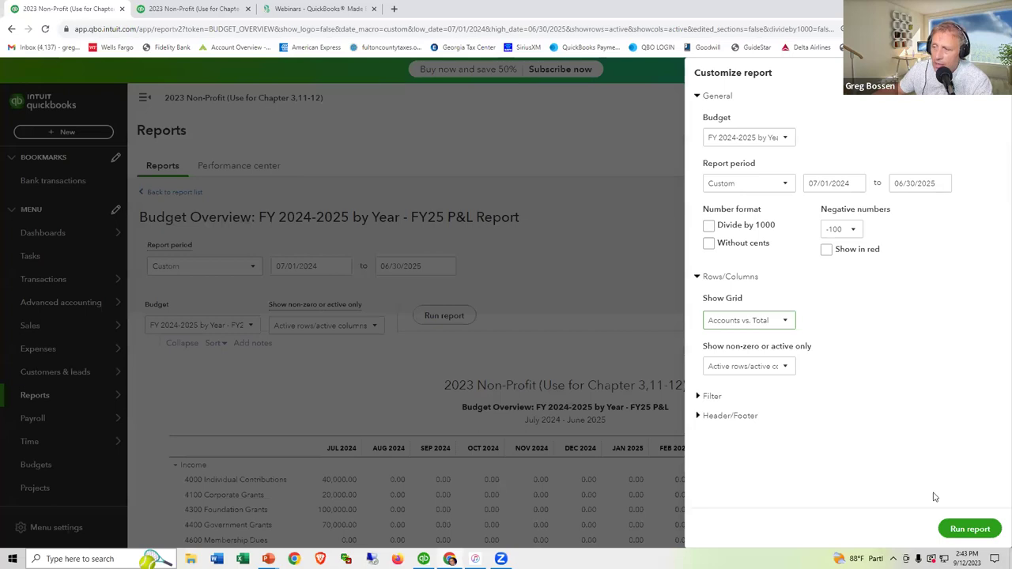
{"action": "left_click", "coordinate": [959, 528]}
{"action": "scroll", "coordinate": [962, 530], "scroll_direction": "down", "scroll_amount": 2}
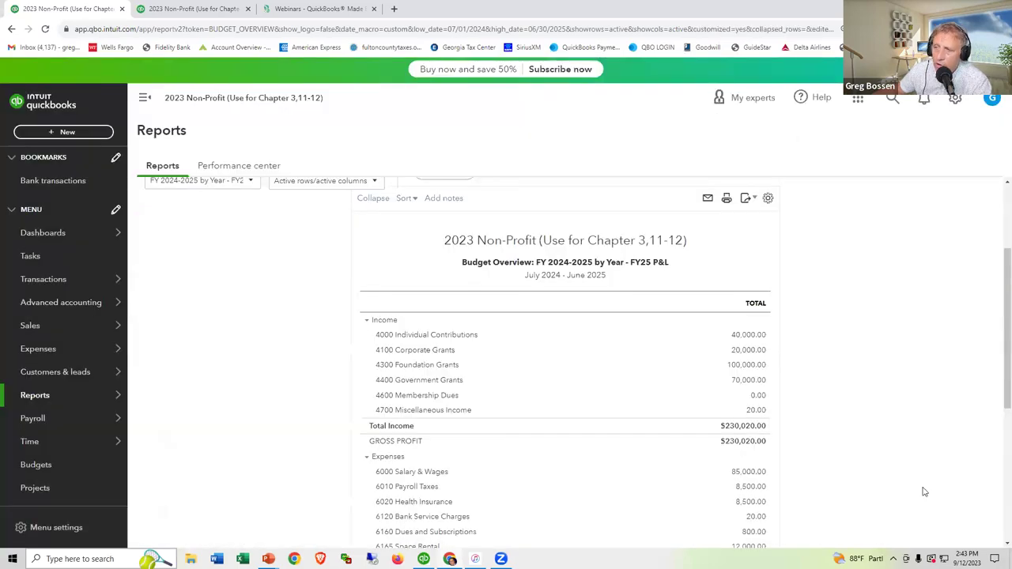
{"action": "scroll", "coordinate": [889, 463], "scroll_direction": "down", "scroll_amount": 3}
{"action": "scroll", "coordinate": [891, 465], "scroll_direction": "up", "scroll_amount": 2}
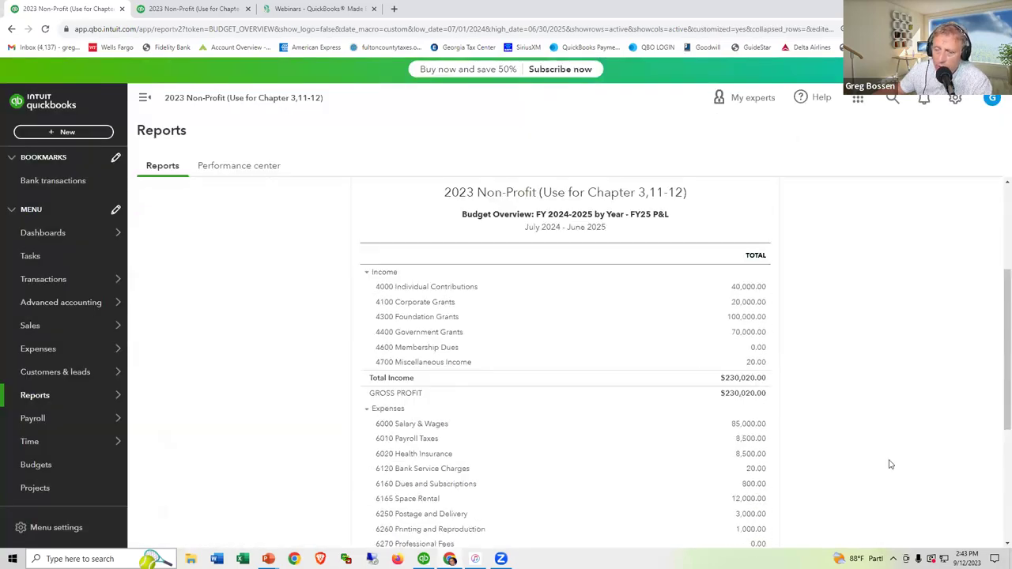
Step: Save the customized FY 2024-2025 budget overview report under the name "Budget Overview 24 25"
{"action": "scroll", "coordinate": [889, 464], "scroll_direction": "up", "scroll_amount": 3}
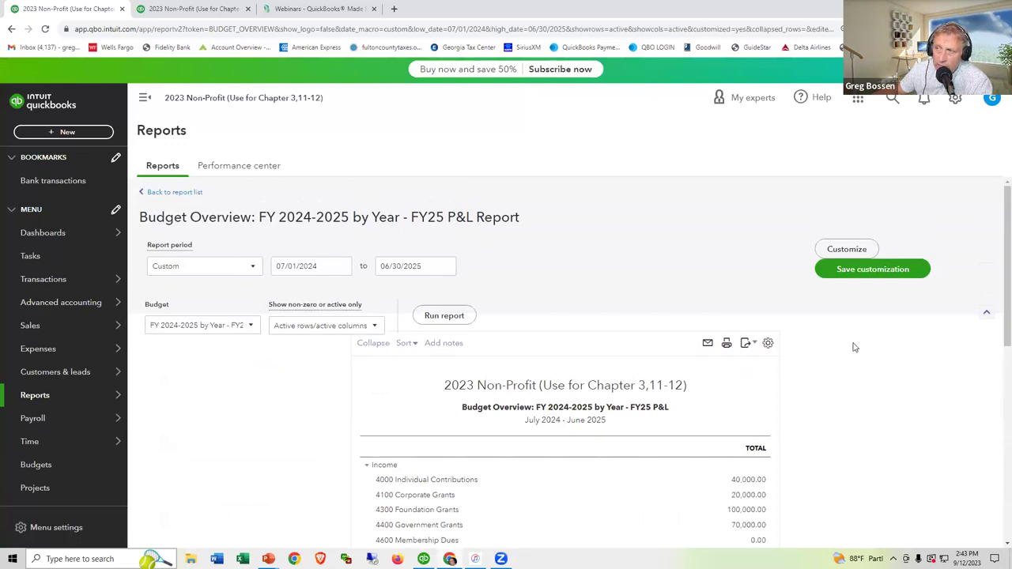
{"action": "left_click", "coordinate": [862, 271]}
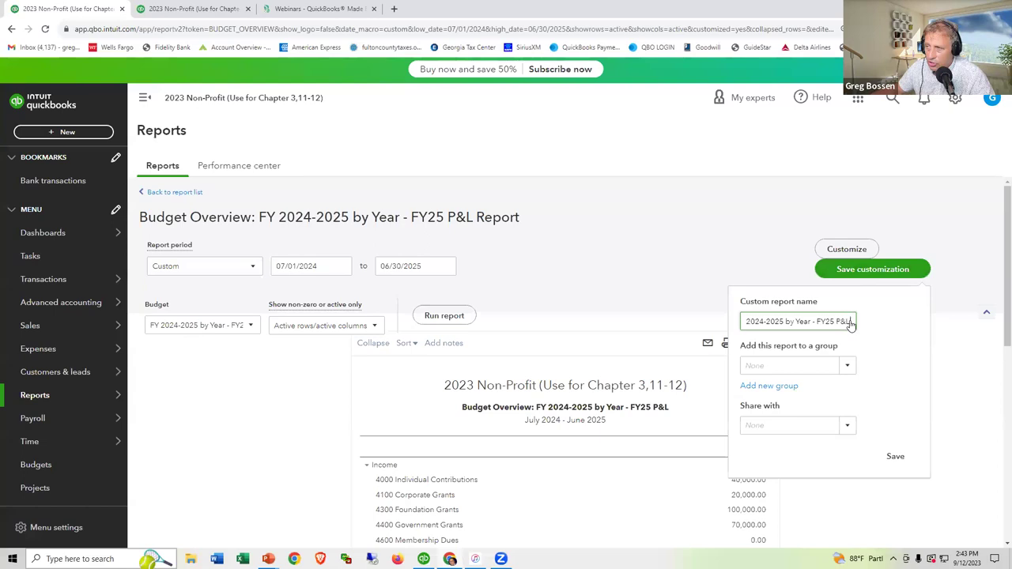
{"action": "left_click_drag", "start_coordinate": [851, 324], "coordinate": [716, 340]}
{"action": "type", "text": "B"}
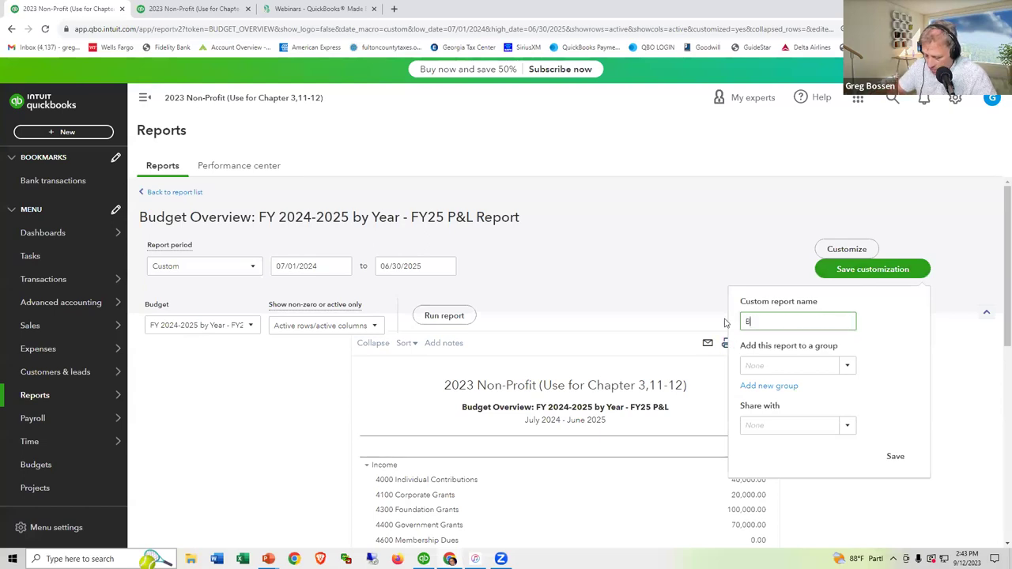
{"action": "type", "text": "udget Overview 24 25"}
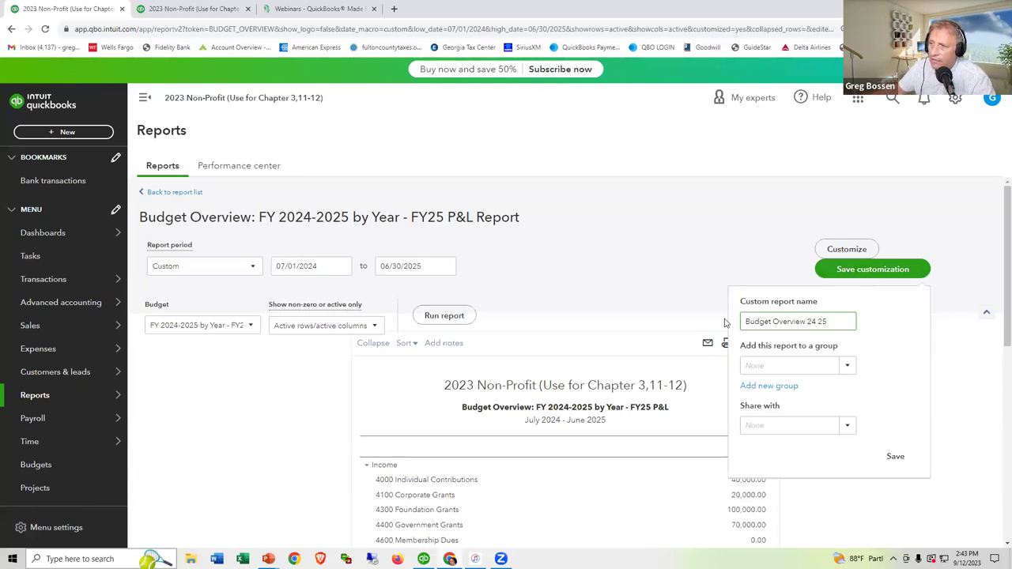
{"action": "left_click", "coordinate": [895, 458]}
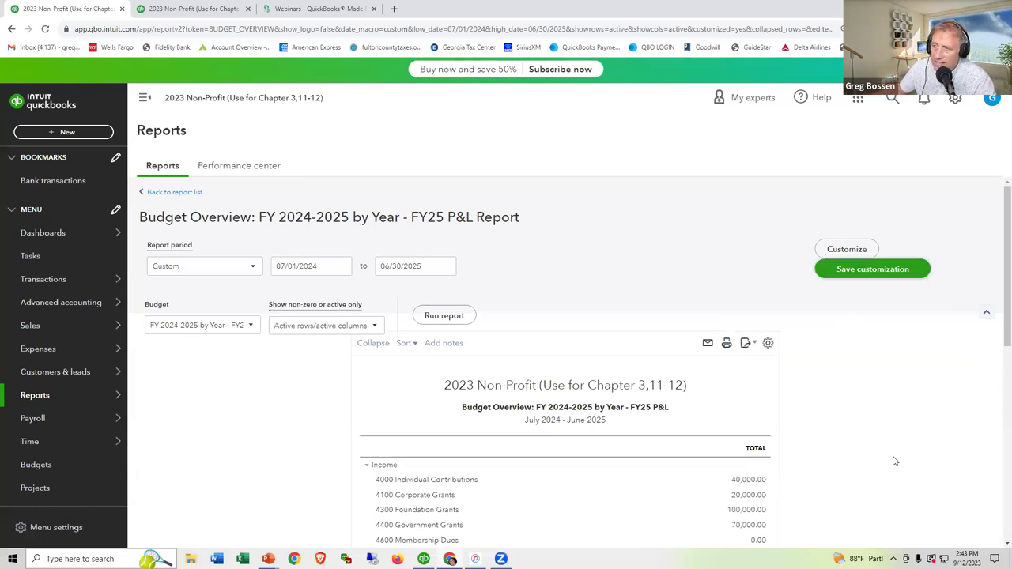
{"action": "scroll", "coordinate": [203, 351], "scroll_direction": "down", "scroll_amount": 2}
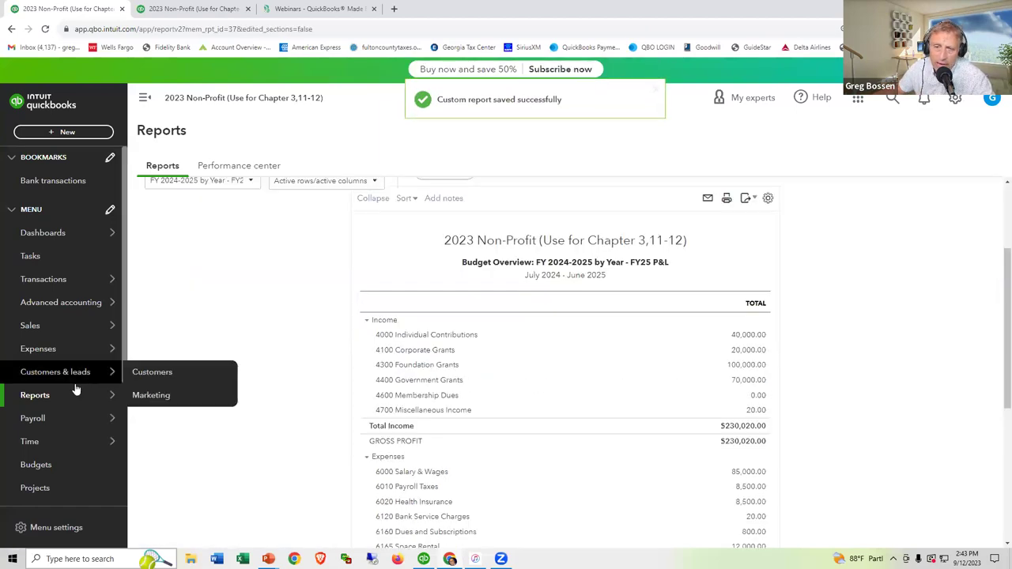
Step: Open the company's list of budgets
{"action": "mouse_move", "coordinate": [71, 396]}
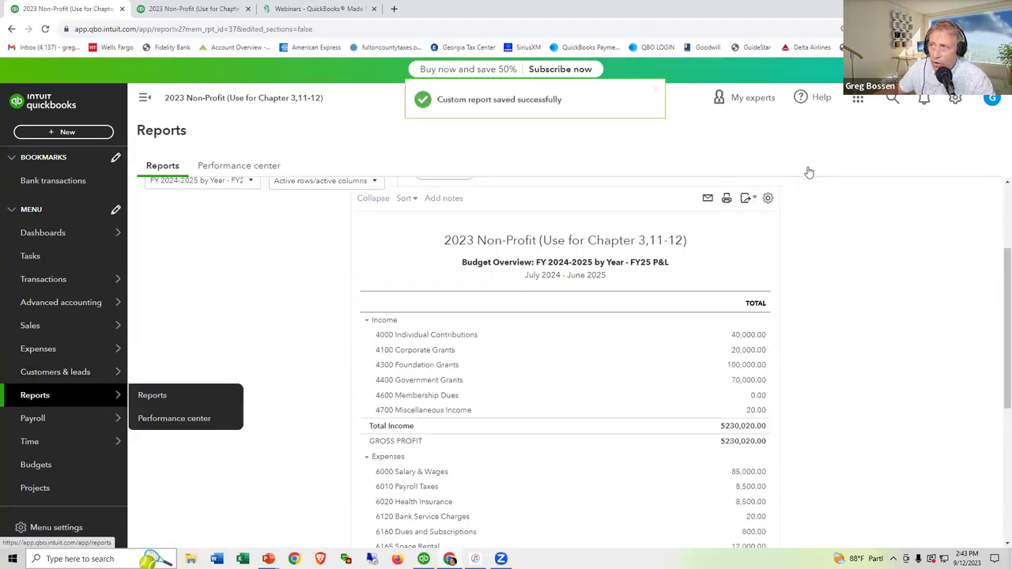
{"action": "left_click", "coordinate": [952, 101]}
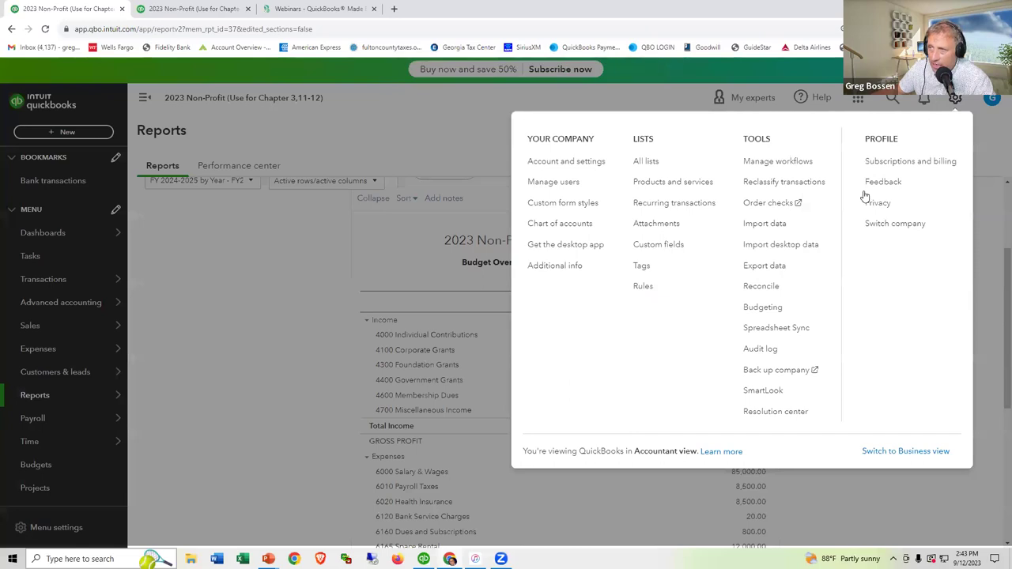
{"action": "left_click", "coordinate": [763, 308]}
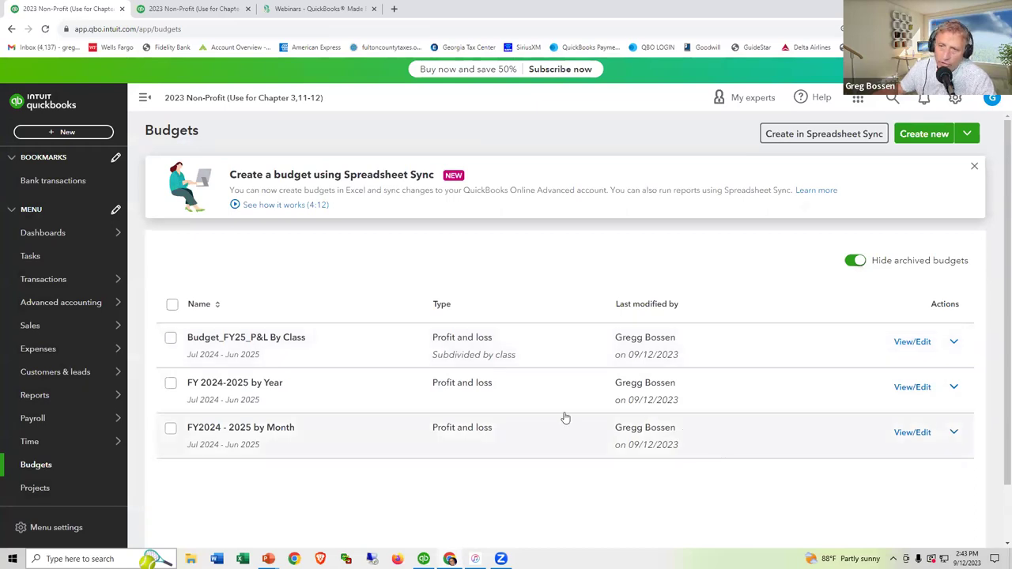
Step: Open the saved "Budget Overview 24 25" report from the custom reports
{"action": "mouse_move", "coordinate": [57, 399]}
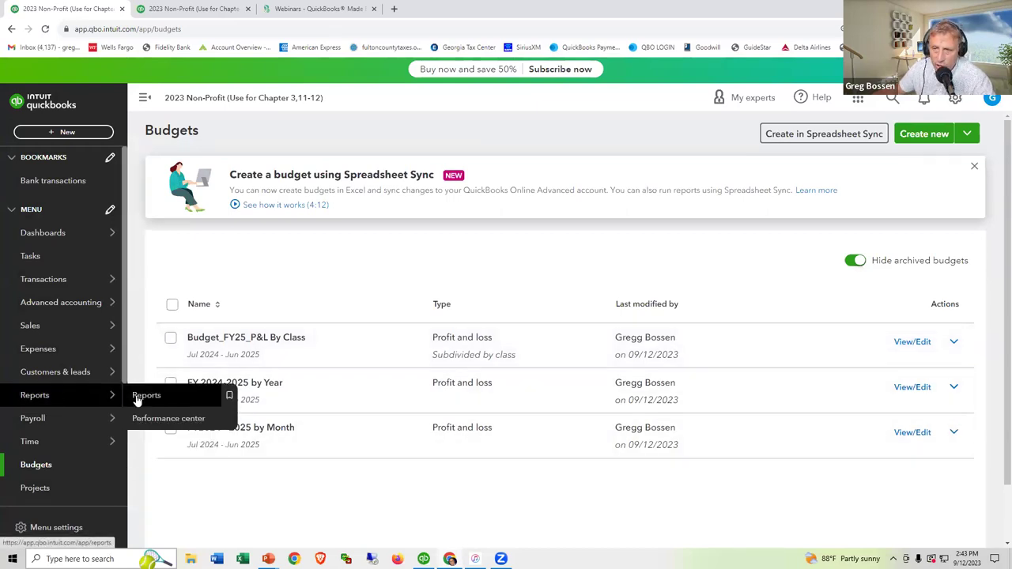
{"action": "left_click", "coordinate": [137, 400]}
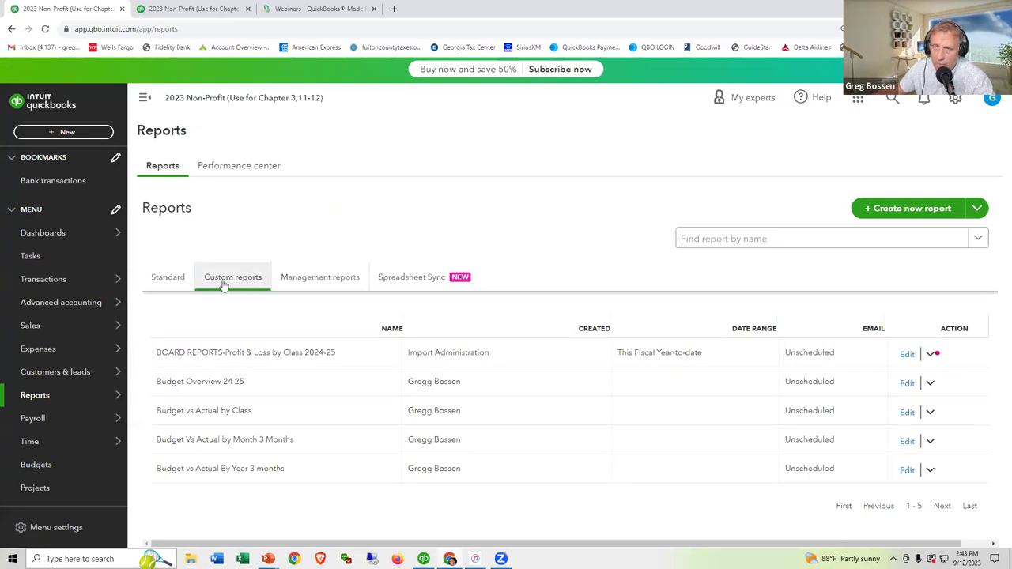
{"action": "left_click", "coordinate": [199, 383]}
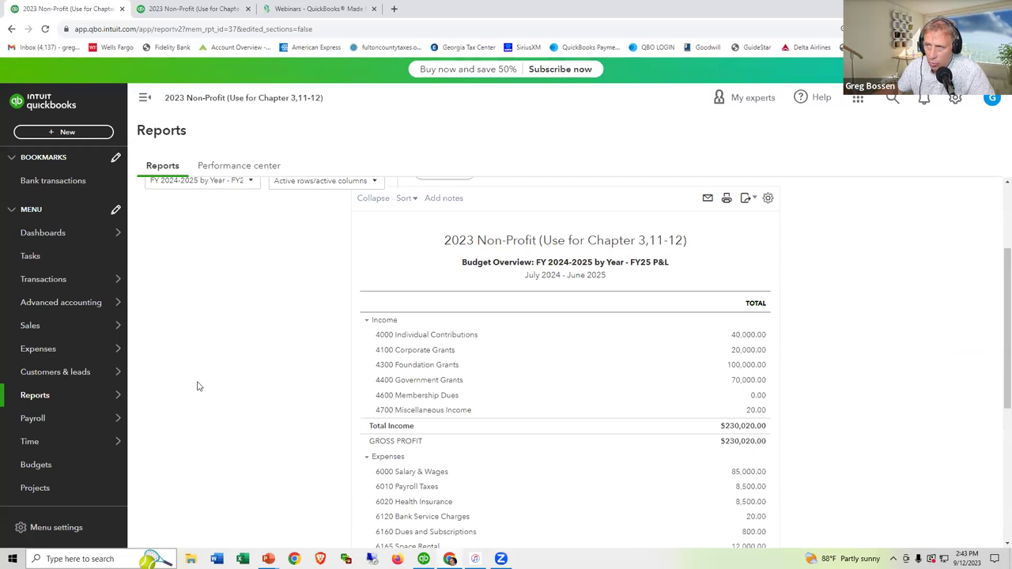
Step: Switch to QuickBooks Desktop, close the open report, and run Budget vs. Actual for "FY2024-25 - Profit & Loss by Account" with the Account by Month layout
{"action": "key", "text": "alt+Tab"}
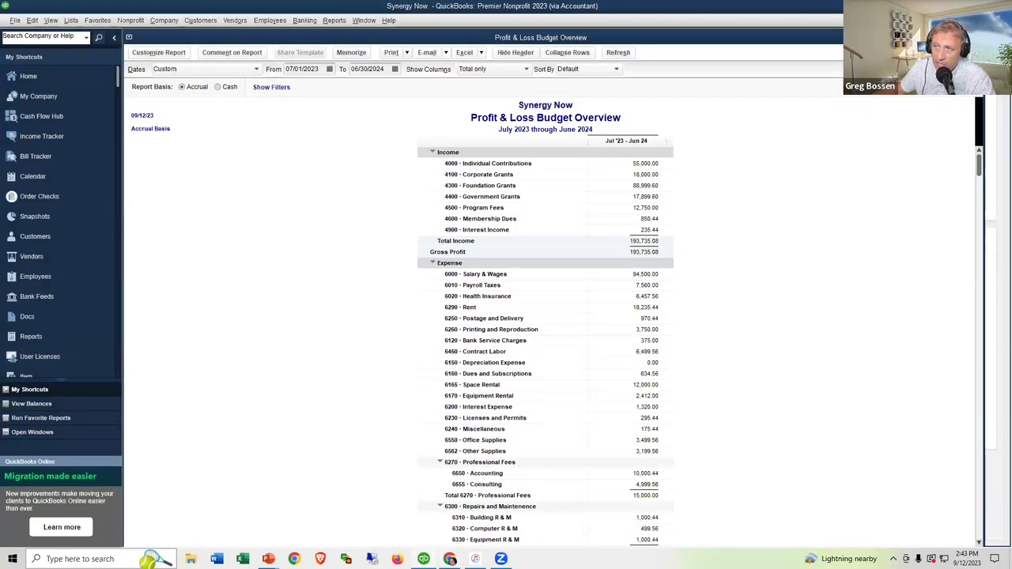
{"action": "key", "text": "Escape"}
{"action": "left_click", "coordinate": [336, 22]}
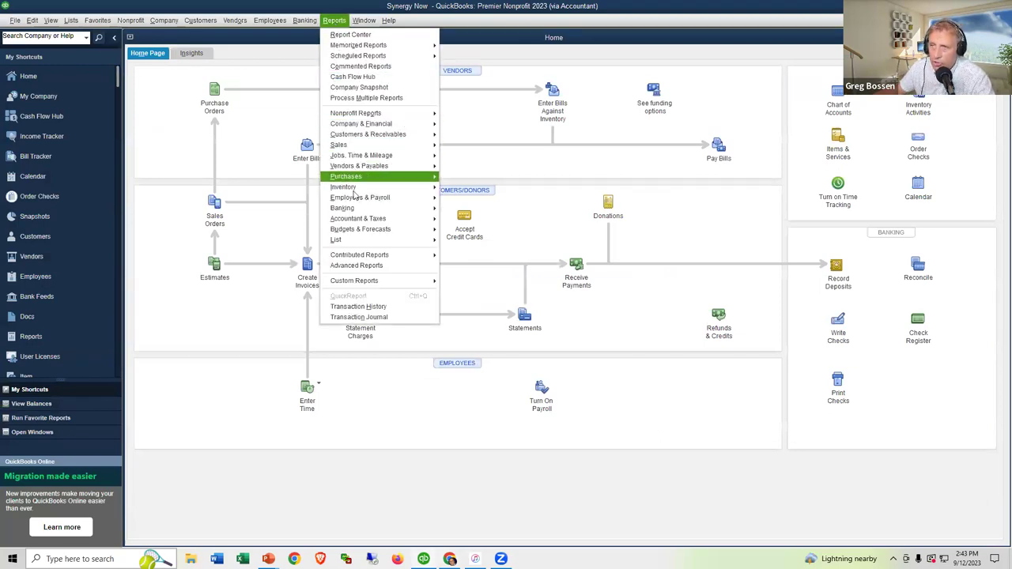
{"action": "mouse_move", "coordinate": [358, 229]}
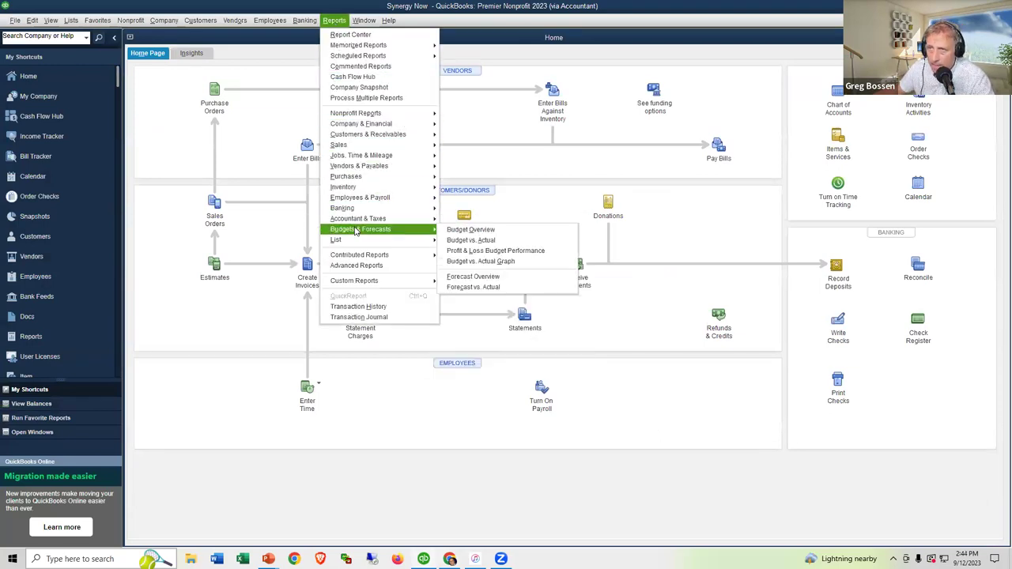
{"action": "left_click", "coordinate": [500, 242]}
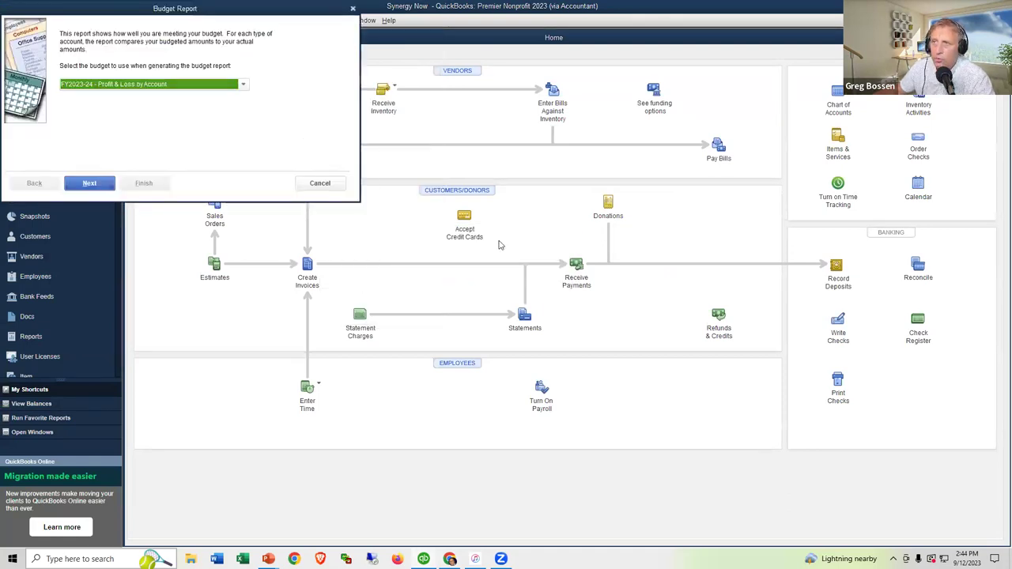
{"action": "left_click", "coordinate": [243, 84]}
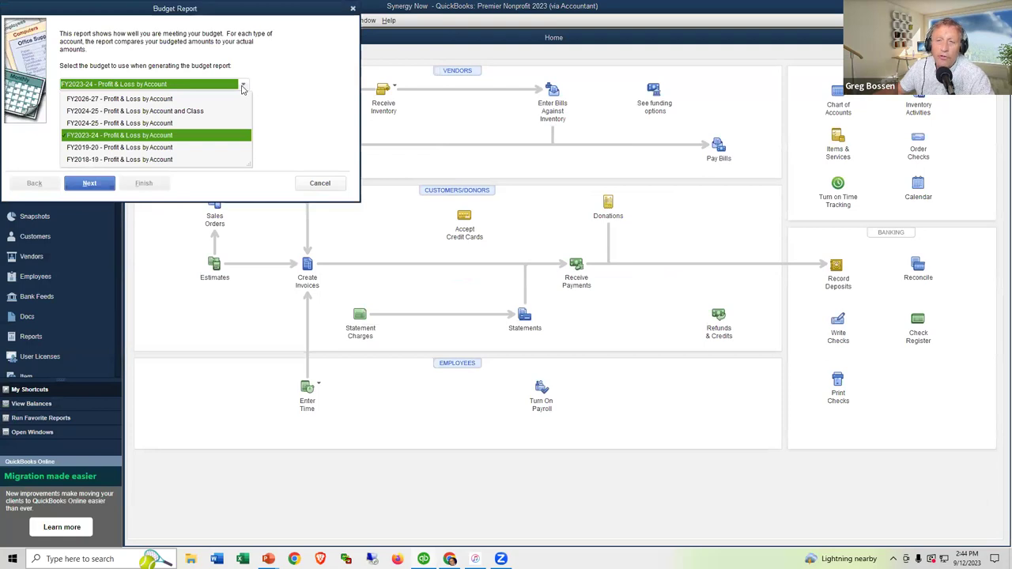
{"action": "left_click", "coordinate": [162, 125]}
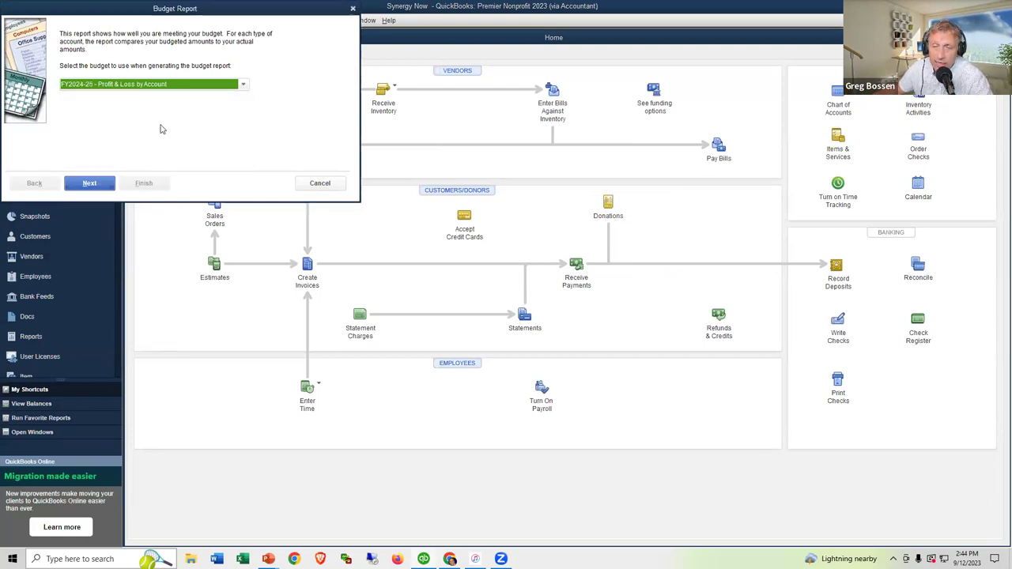
{"action": "left_click", "coordinate": [91, 183]}
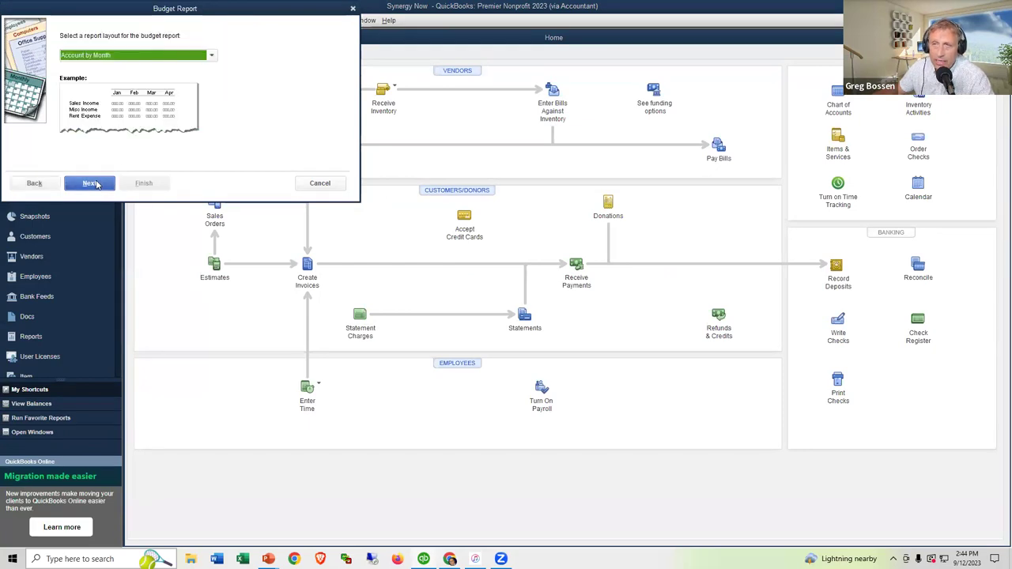
{"action": "left_click", "coordinate": [91, 184]}
{"action": "left_click", "coordinate": [139, 182]}
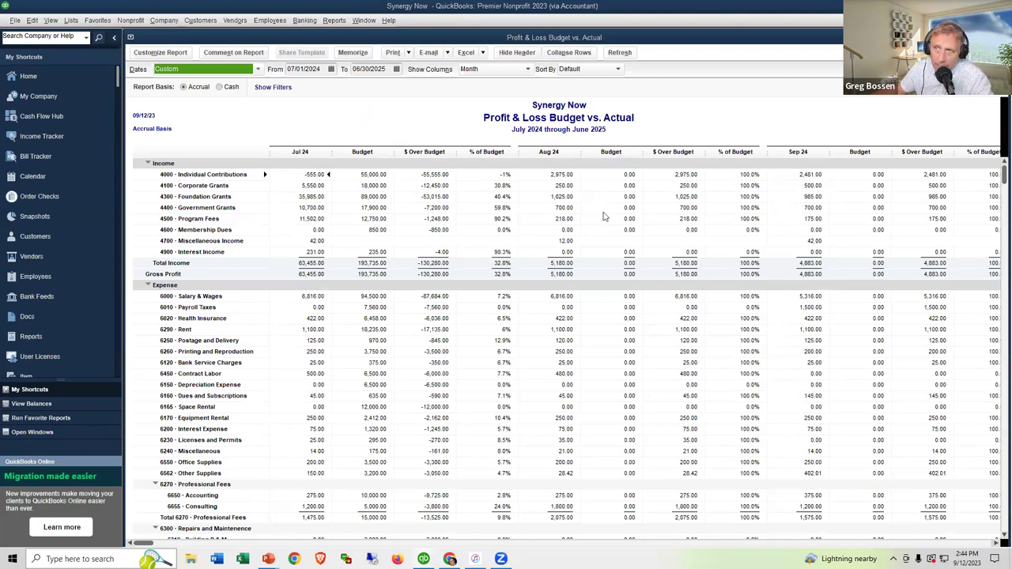
Step: Show the Budget vs. Actual columns as Total only and refresh the report with the end date set to 09/30/2024
{"action": "left_click", "coordinate": [527, 70]}
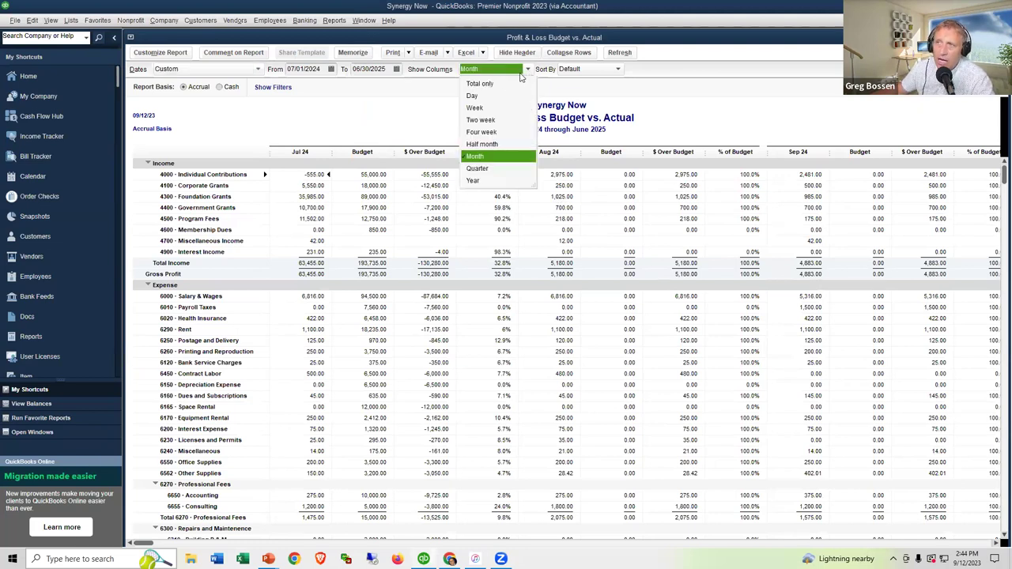
{"action": "left_click", "coordinate": [493, 84]}
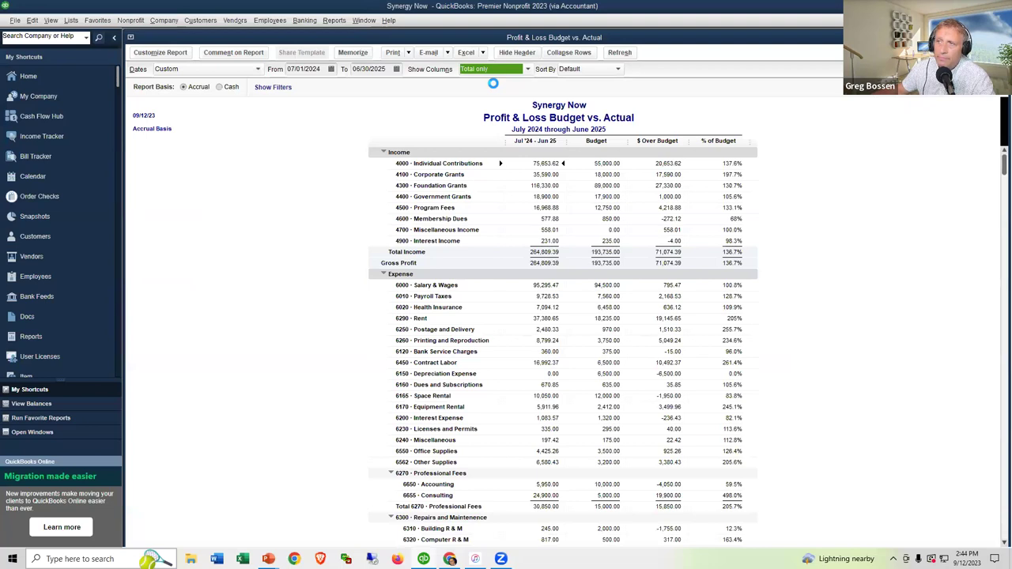
{"action": "left_click", "coordinate": [396, 69]}
{"action": "left_click", "coordinate": [366, 87]}
{"action": "left_click", "coordinate": [366, 87]}
{"action": "left_click", "coordinate": [365, 87]}
{"action": "left_click", "coordinate": [366, 87]}
{"action": "left_click", "coordinate": [362, 88]}
{"action": "left_click", "coordinate": [362, 87]}
{"action": "left_click", "coordinate": [363, 88]}
{"action": "left_click", "coordinate": [363, 88]}
{"action": "left_click", "coordinate": [362, 88]}
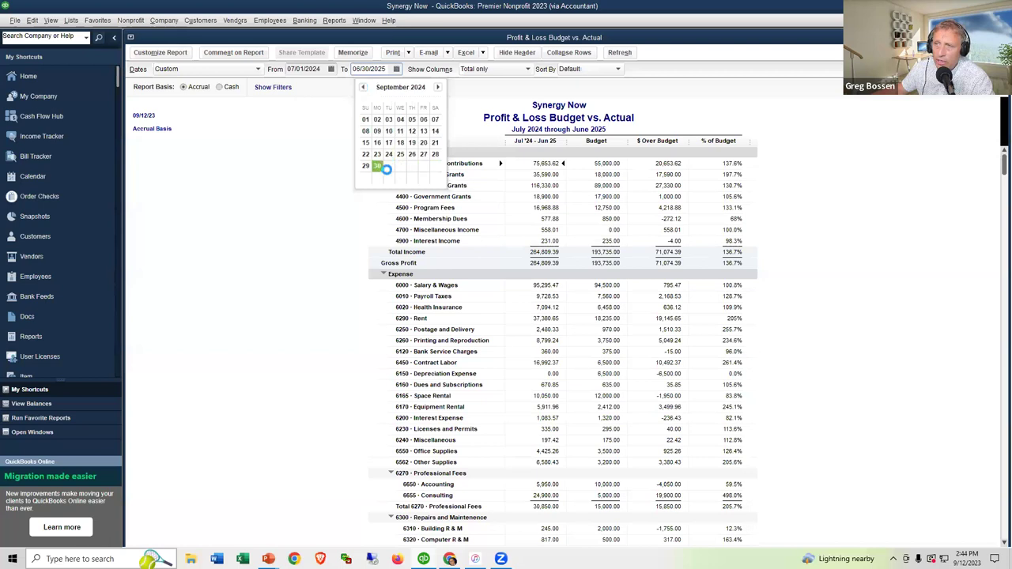
{"action": "left_click", "coordinate": [380, 167]}
{"action": "left_click", "coordinate": [620, 53]}
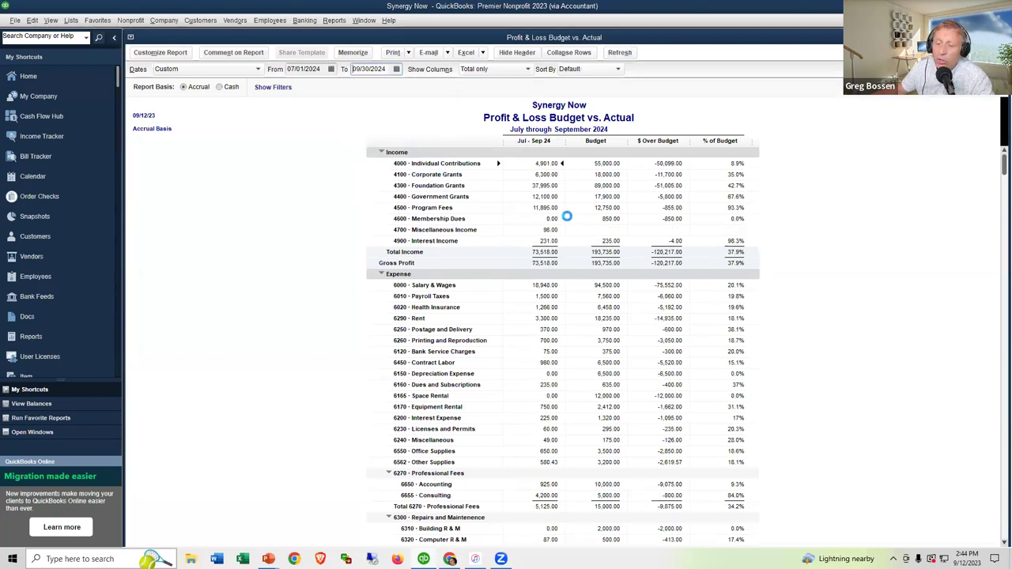
Step: Memorize the report as "Profit & Loss Budget vs. Actual" and reopen it from the memorized reports
{"action": "left_click", "coordinate": [364, 57]}
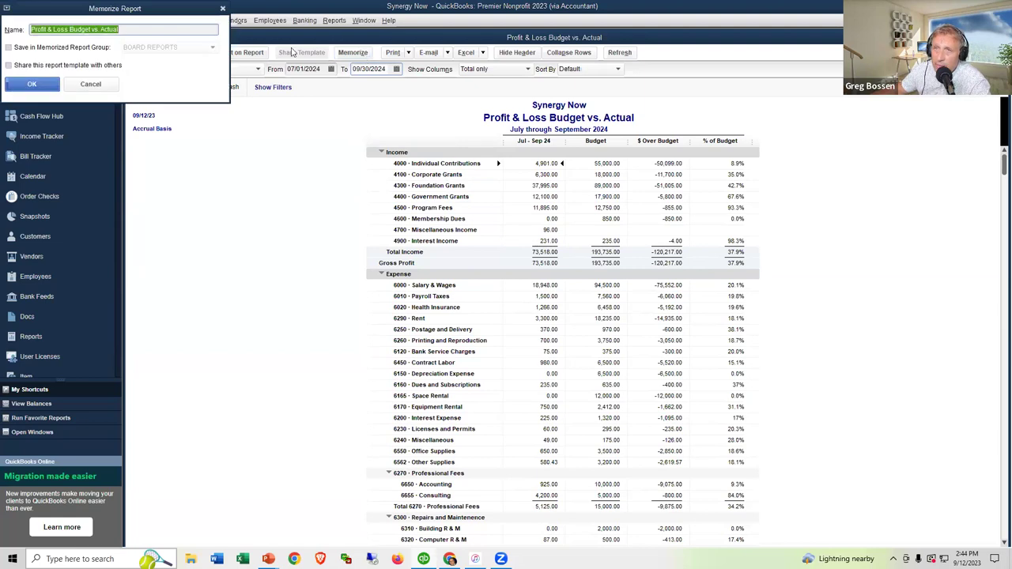
{"action": "left_click", "coordinate": [30, 84]}
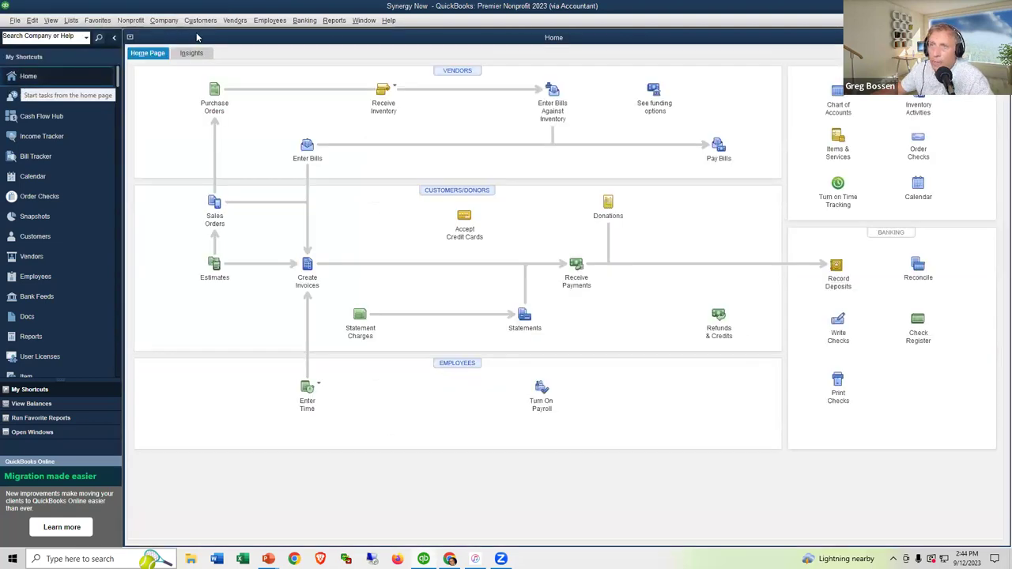
{"action": "left_click", "coordinate": [335, 21]}
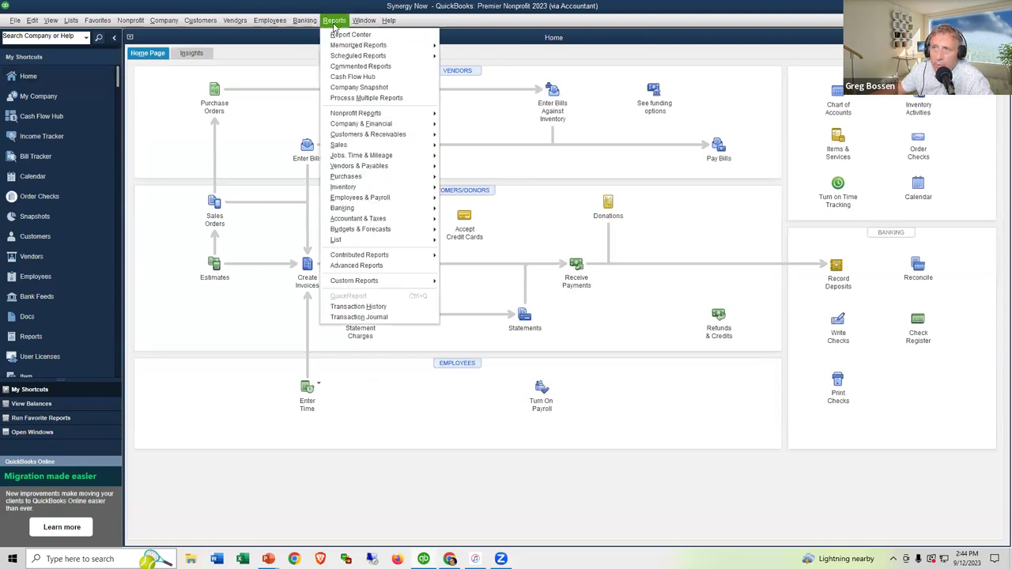
{"action": "mouse_move", "coordinate": [362, 46]}
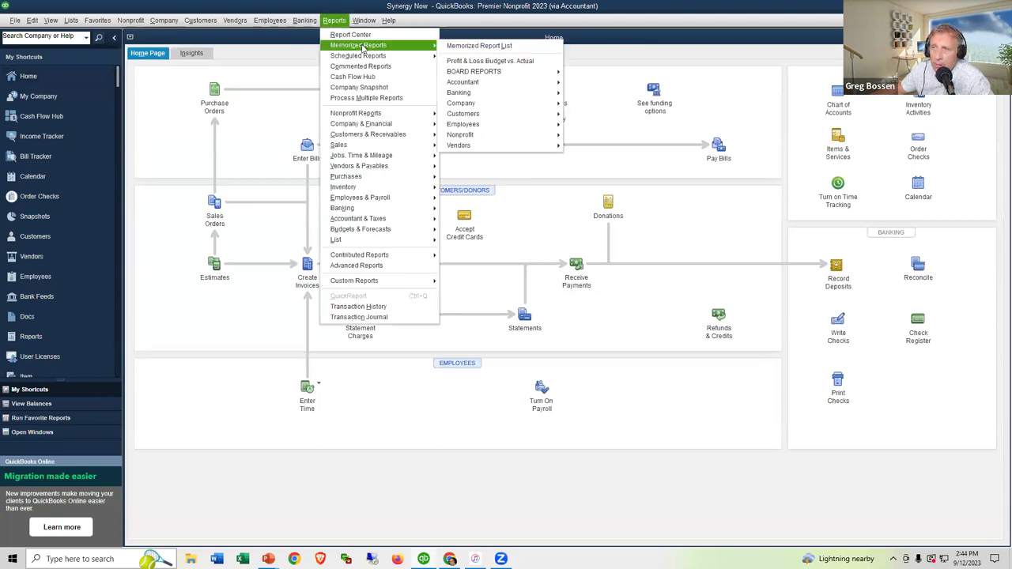
{"action": "left_click", "coordinate": [477, 62]}
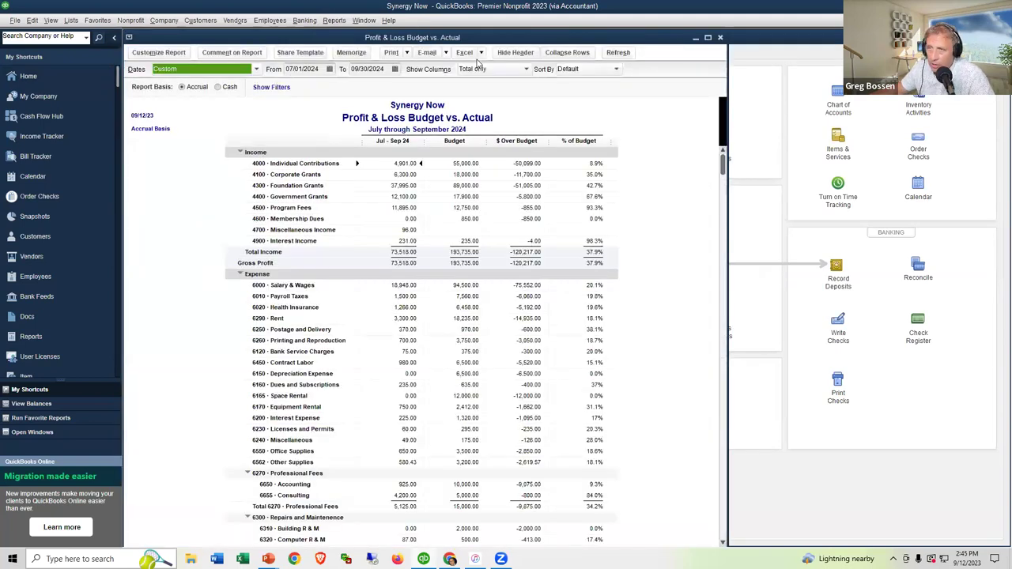
Step: Switch to QuickBooks Online and run a Budget vs. Actuals report for the "FY2024 - 2025 by Month" budget
{"action": "key", "text": "alt+Tab"}
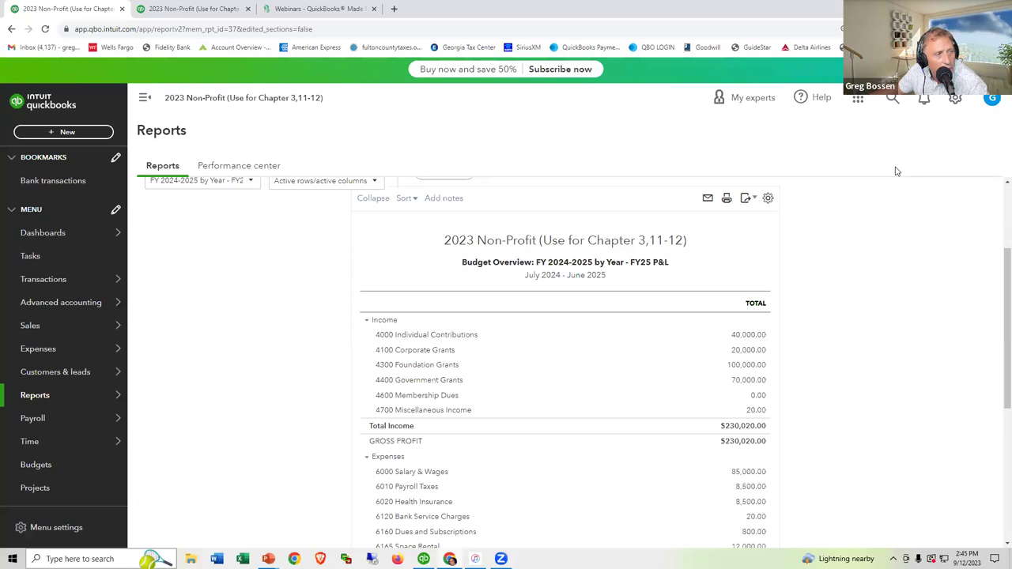
{"action": "left_click", "coordinate": [956, 103]}
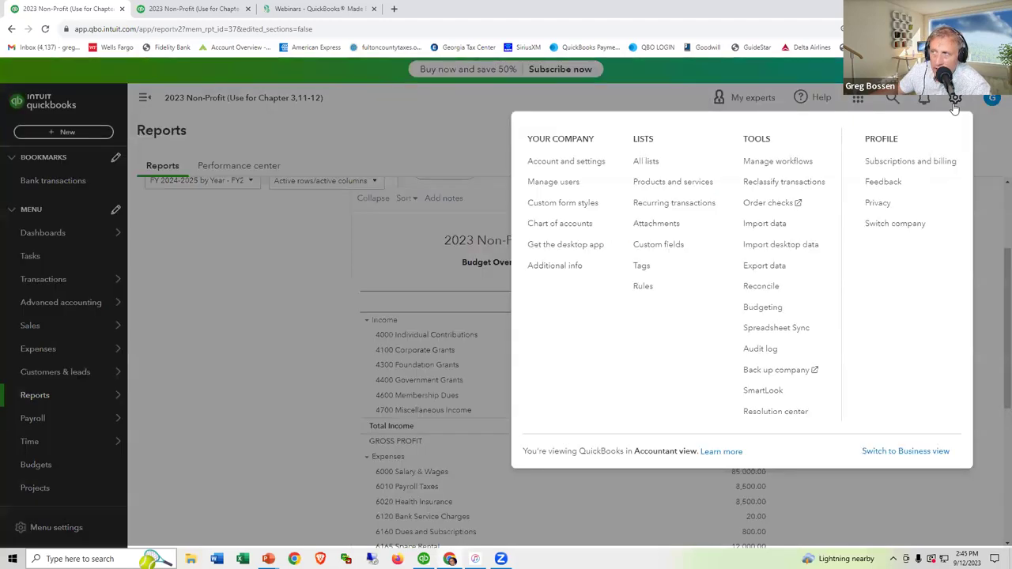
{"action": "left_click", "coordinate": [762, 311]}
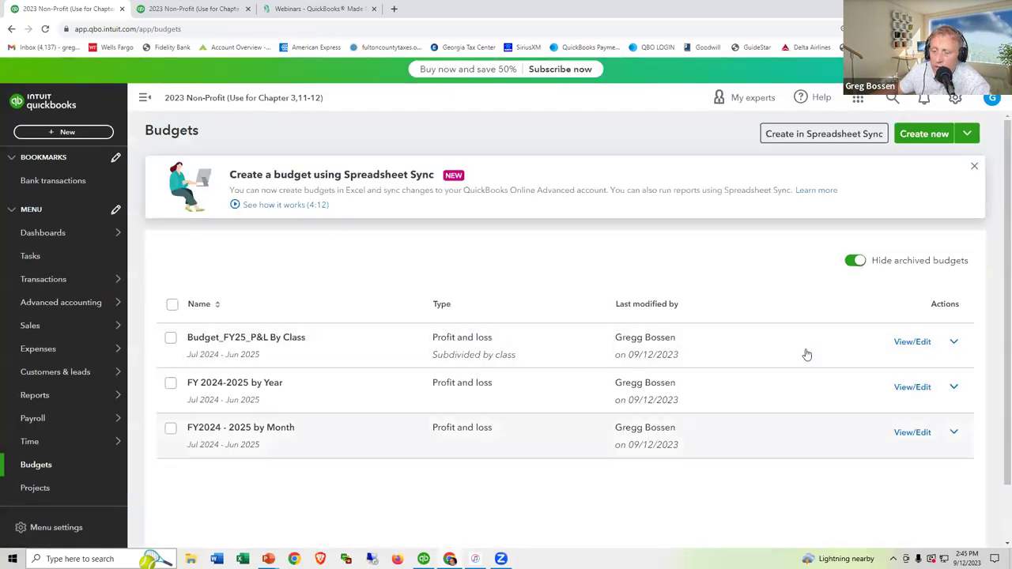
{"action": "left_click", "coordinate": [907, 441]}
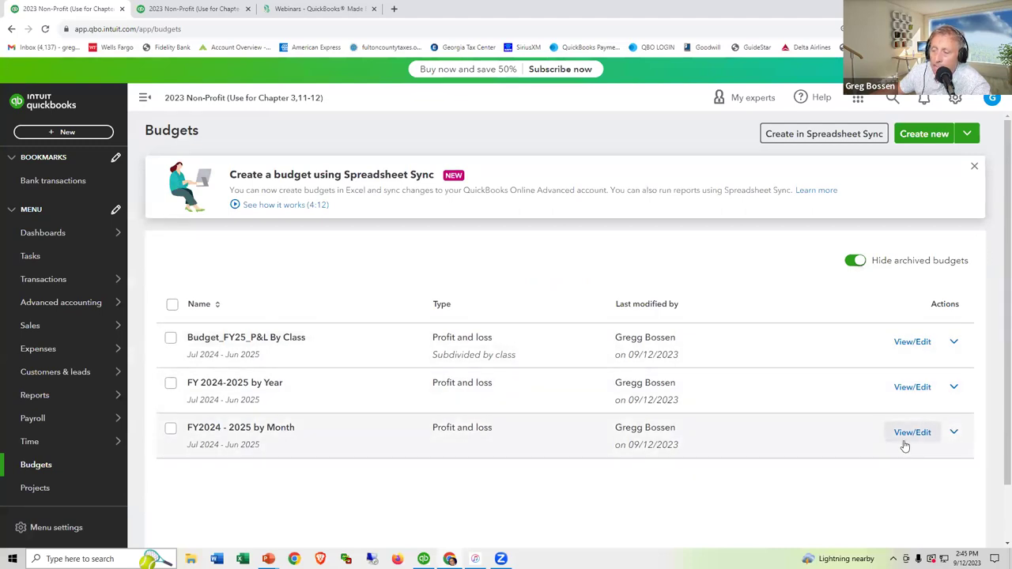
{"action": "left_click", "coordinate": [954, 433]}
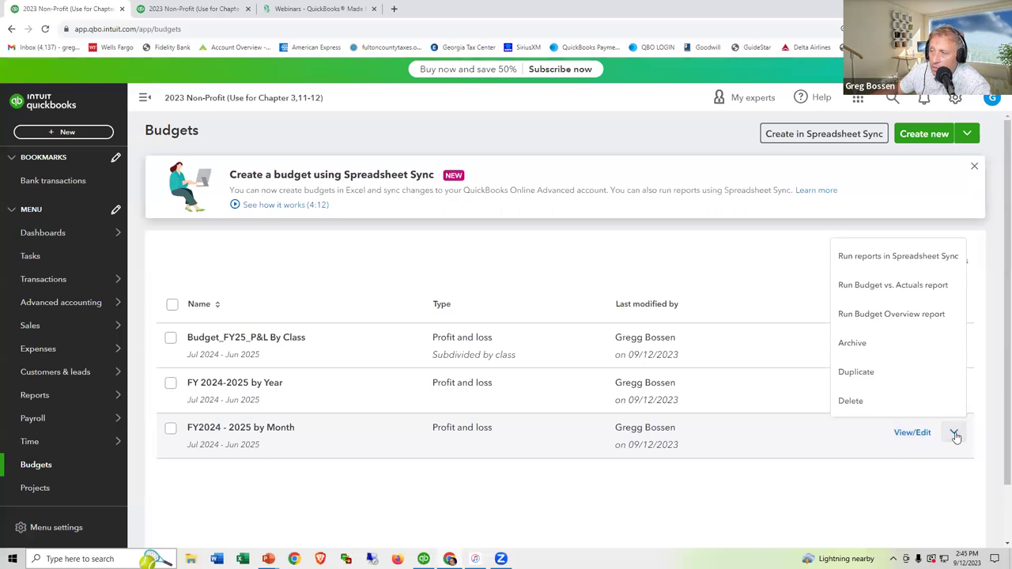
{"action": "left_click", "coordinate": [902, 287]}
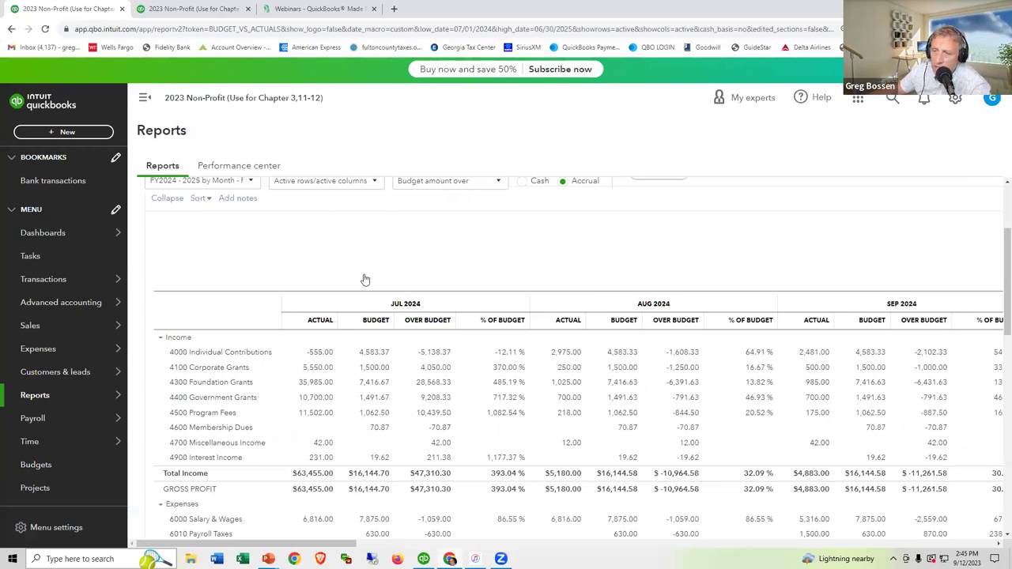
Step: Examine the monthly Actual, Budget, Over Budget and % of Budget columns of the Budget vs. Actuals report
{"action": "left_click", "coordinate": [335, 312]}
{"action": "left_click", "coordinate": [380, 315]}
{"action": "left_click", "coordinate": [437, 311]}
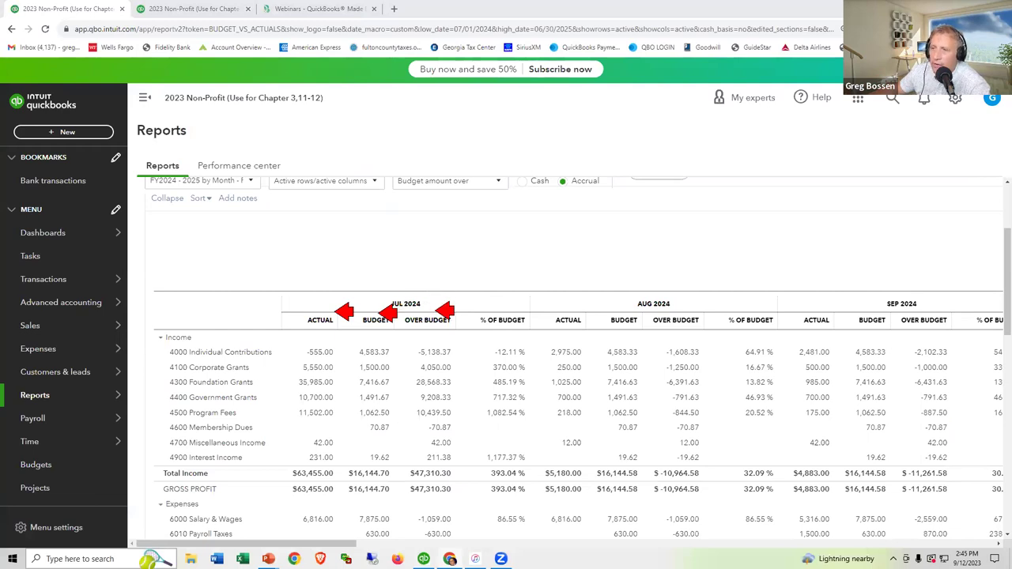
{"action": "left_click", "coordinate": [479, 307]}
{"action": "left_click", "coordinate": [583, 310]}
{"action": "left_click", "coordinate": [630, 316]}
{"action": "left_click", "coordinate": [670, 314]}
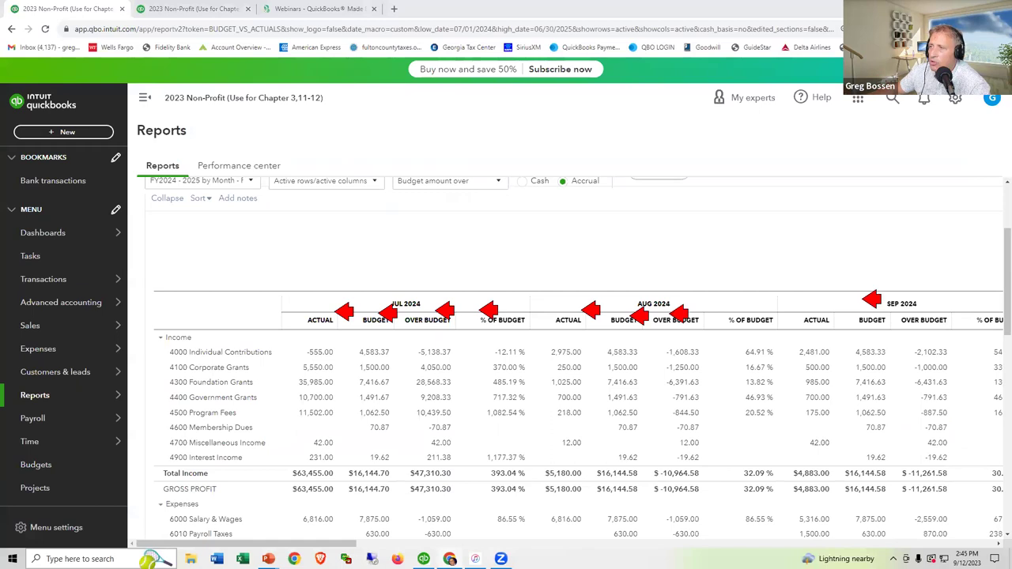
{"action": "key", "text": "Escape"}
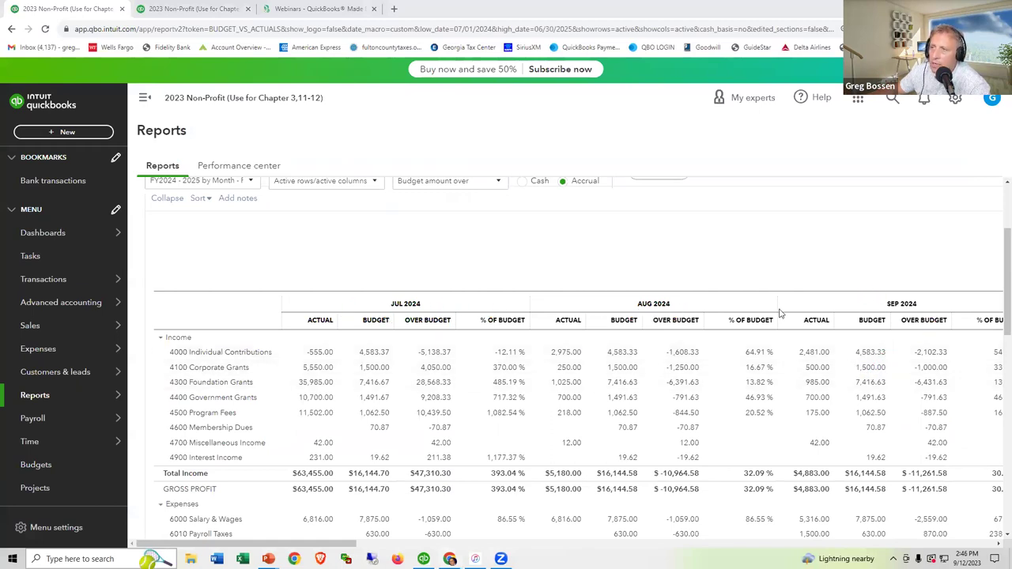
{"action": "scroll", "coordinate": [779, 310], "scroll_direction": "up", "scroll_amount": 1}
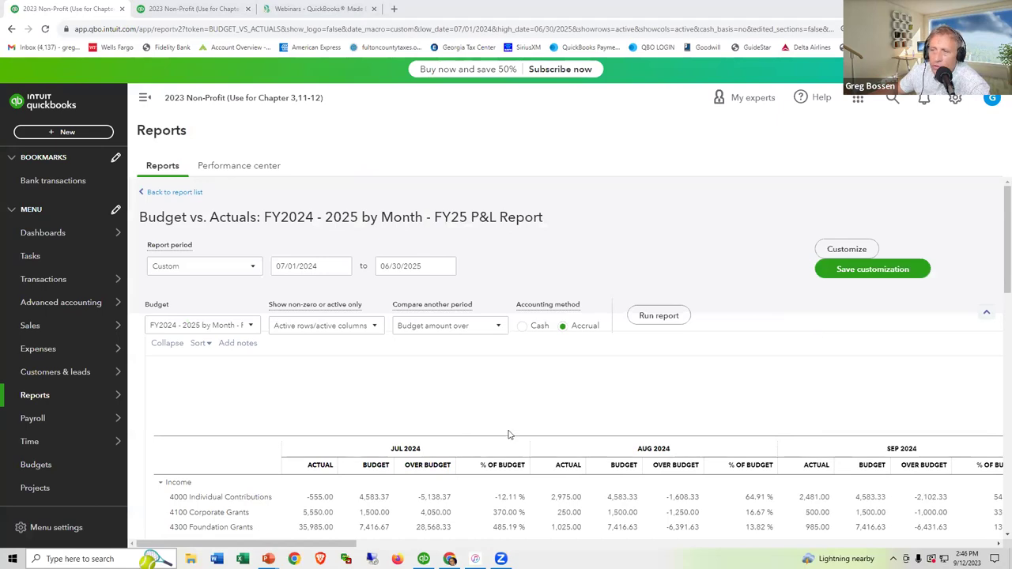
{"action": "scroll", "coordinate": [611, 383], "scroll_direction": "down", "scroll_amount": 3}
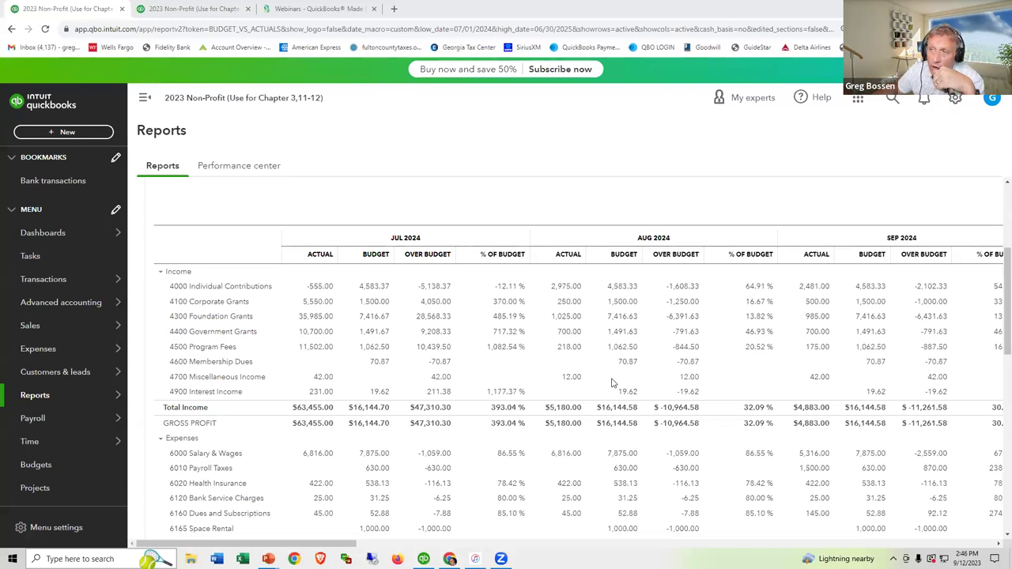
{"action": "scroll", "coordinate": [612, 383], "scroll_direction": "up", "scroll_amount": 3}
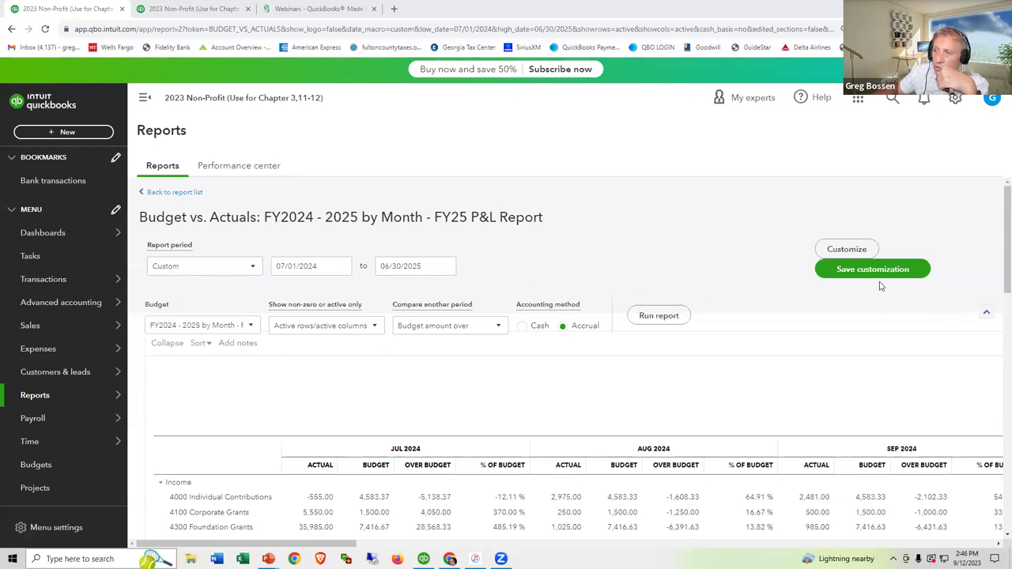
Step: Customize the by-month Budget vs. Actuals report to show the grid as Accounts vs. Total and run it
{"action": "left_click", "coordinate": [848, 249]}
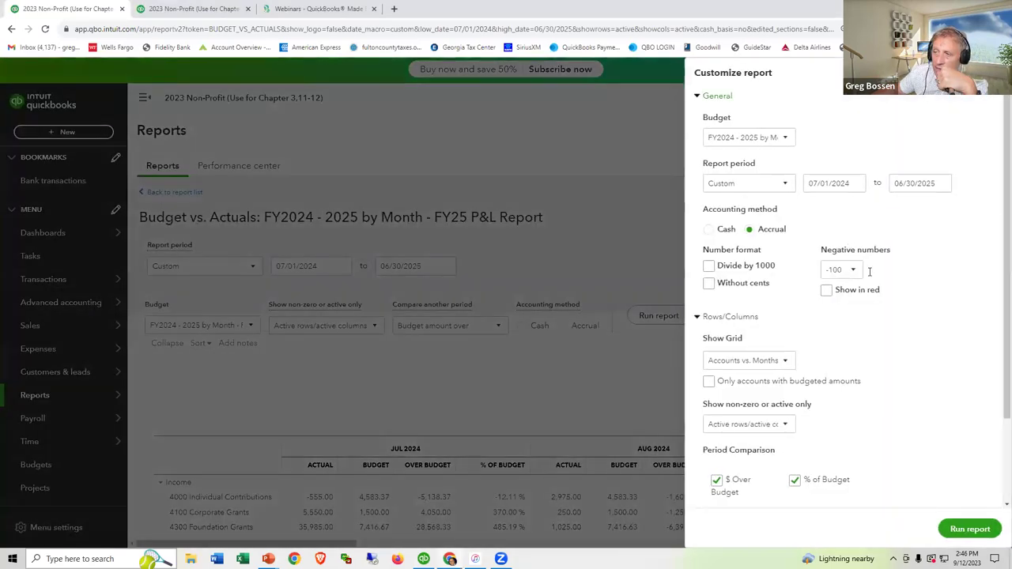
{"action": "scroll", "coordinate": [866, 333], "scroll_direction": "down", "scroll_amount": 3}
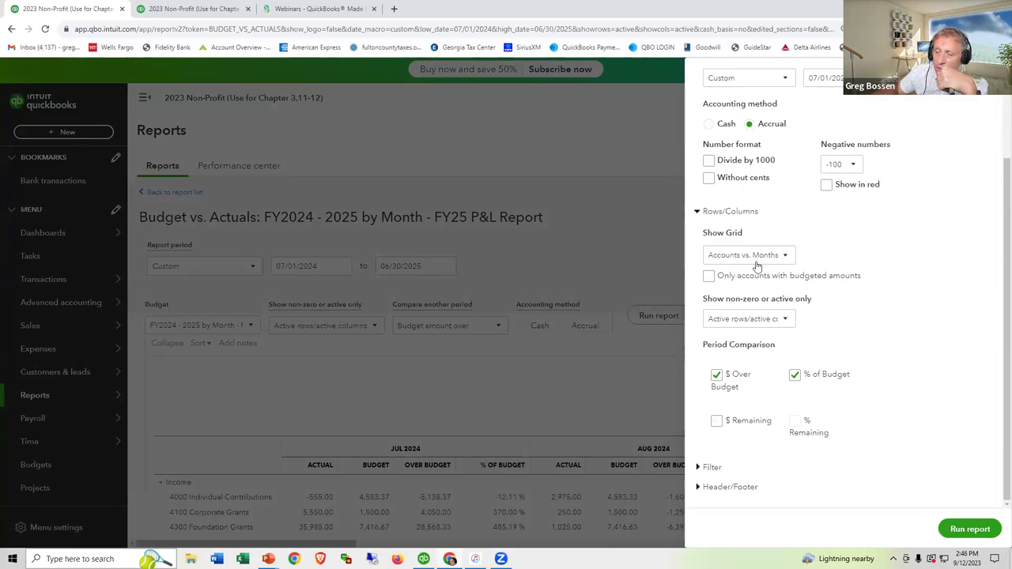
{"action": "left_click", "coordinate": [783, 256]}
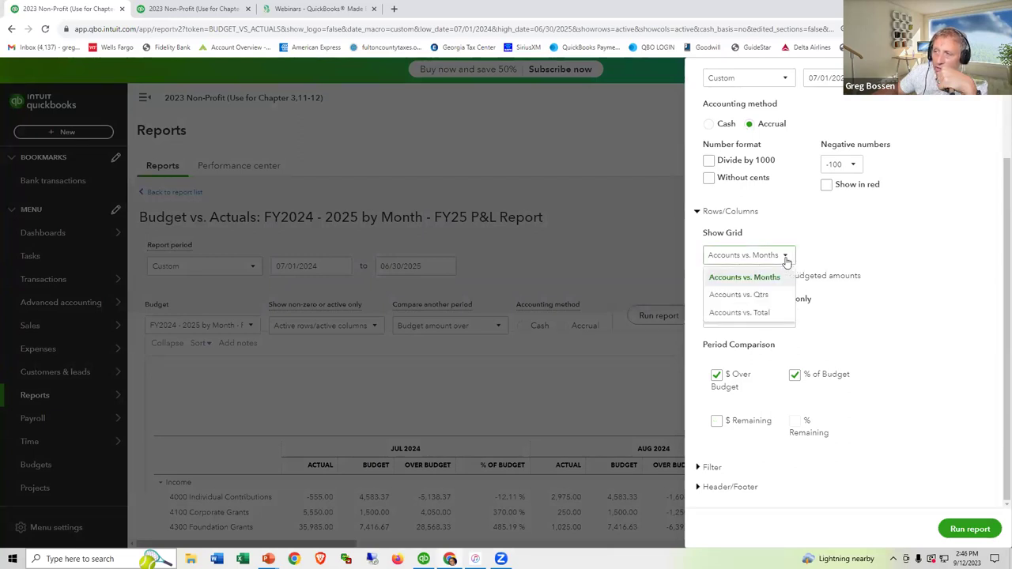
{"action": "left_click", "coordinate": [760, 312]}
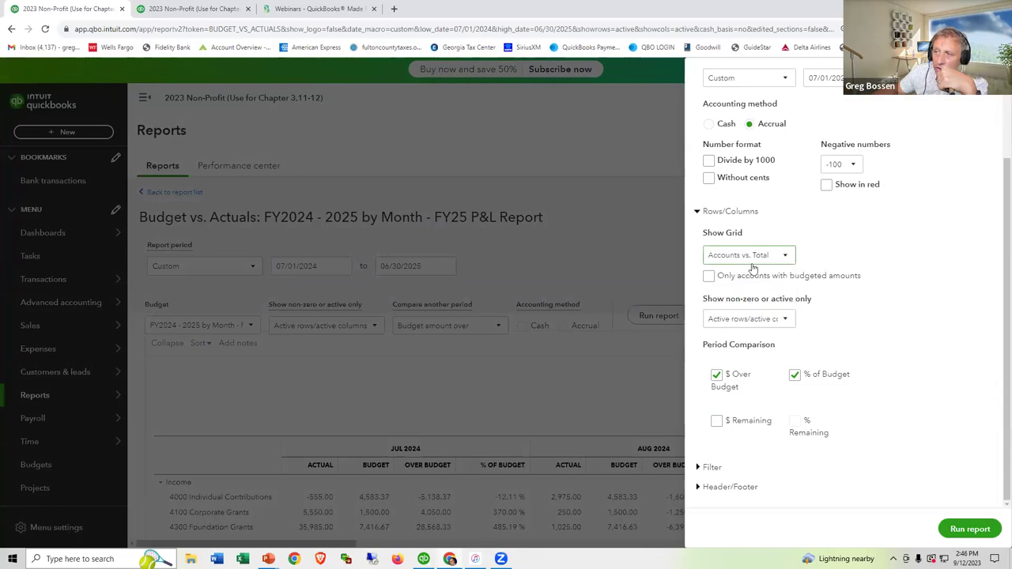
{"action": "left_click", "coordinate": [967, 527]}
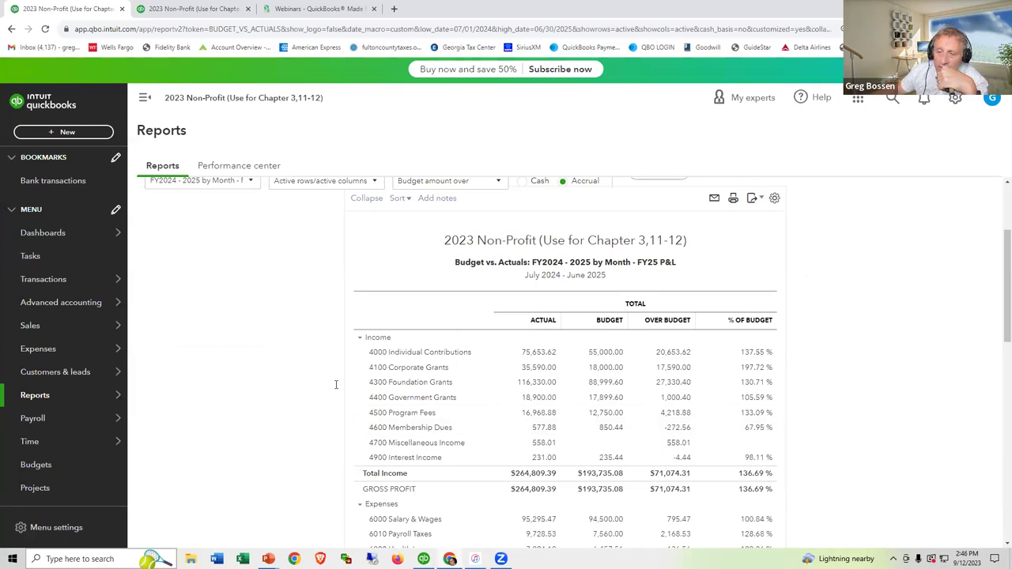
Step: Set the end date of the "FY2024 - 2025 by Month" Budget vs. Actuals report to 09/30/2024 and rerun it
{"action": "scroll", "coordinate": [335, 385], "scroll_direction": "up", "scroll_amount": 2}
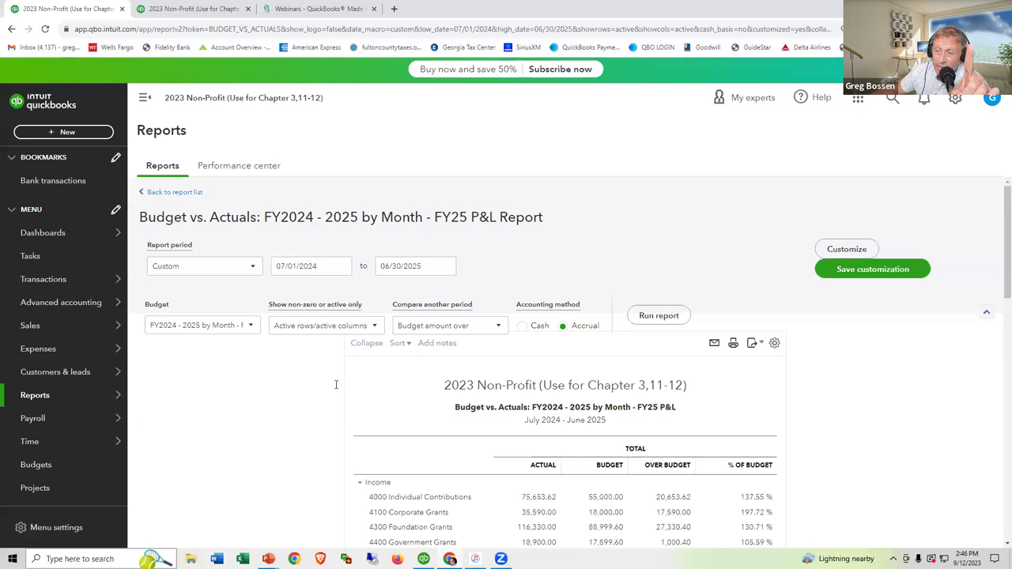
{"action": "left_click", "coordinate": [446, 266]}
{"action": "left_click", "coordinate": [386, 297]}
{"action": "left_click", "coordinate": [387, 297]}
{"action": "left_click", "coordinate": [387, 297]}
{"action": "left_click", "coordinate": [387, 297]}
{"action": "left_click", "coordinate": [387, 297]}
{"action": "left_click", "coordinate": [386, 296]}
{"action": "left_click", "coordinate": [386, 296]}
{"action": "left_click", "coordinate": [387, 296]}
{"action": "left_click", "coordinate": [386, 297]}
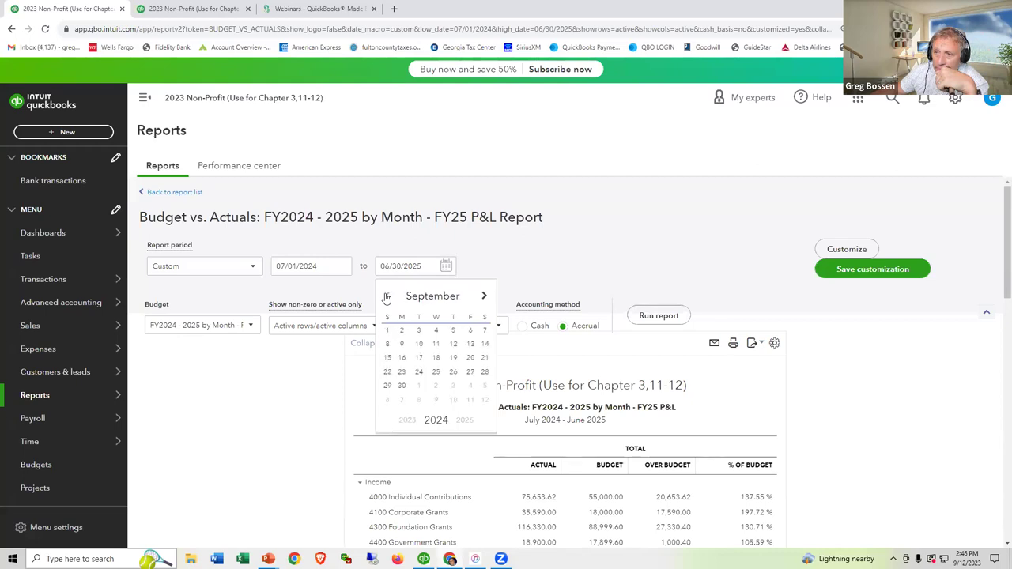
{"action": "left_click", "coordinate": [402, 385]}
{"action": "left_click", "coordinate": [659, 315]}
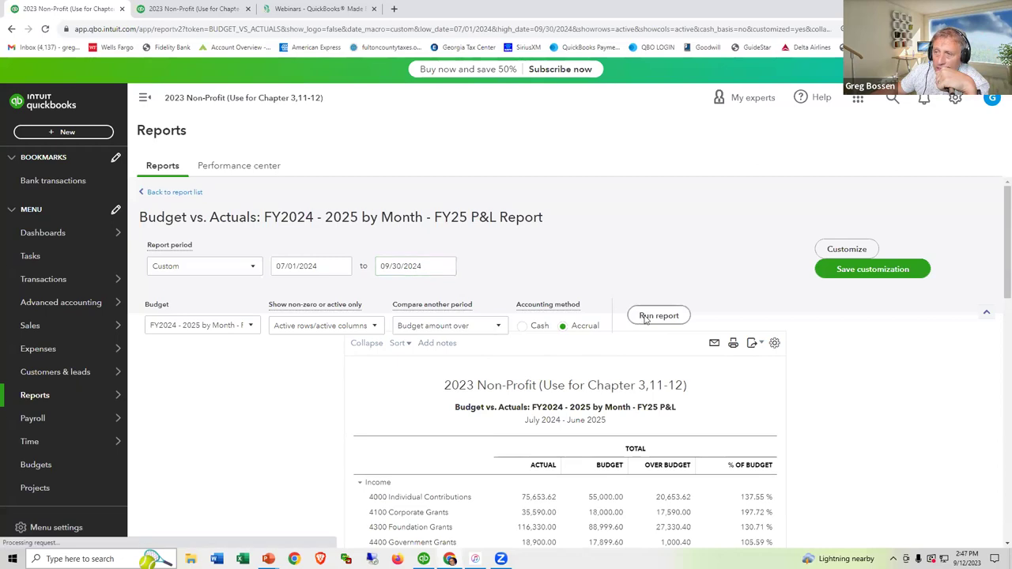
{"action": "scroll", "coordinate": [646, 318], "scroll_direction": "down", "scroll_amount": 2}
{"action": "scroll", "coordinate": [590, 333], "scroll_direction": "up", "scroll_amount": 2}
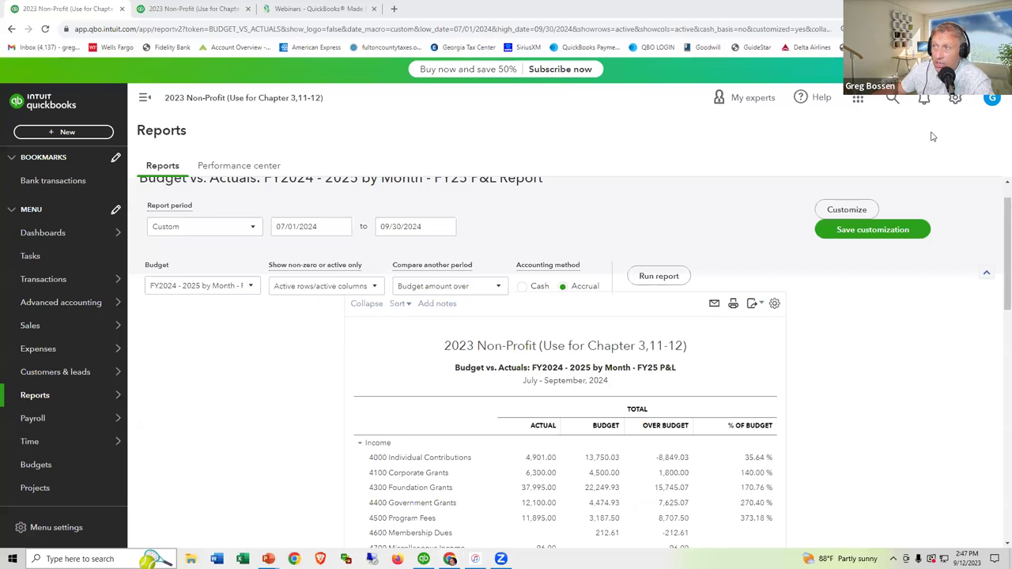
Step: Go to the company's budgets and open the "FY 2024-2025 by Year" budget to view its amounts
{"action": "left_click", "coordinate": [957, 101]}
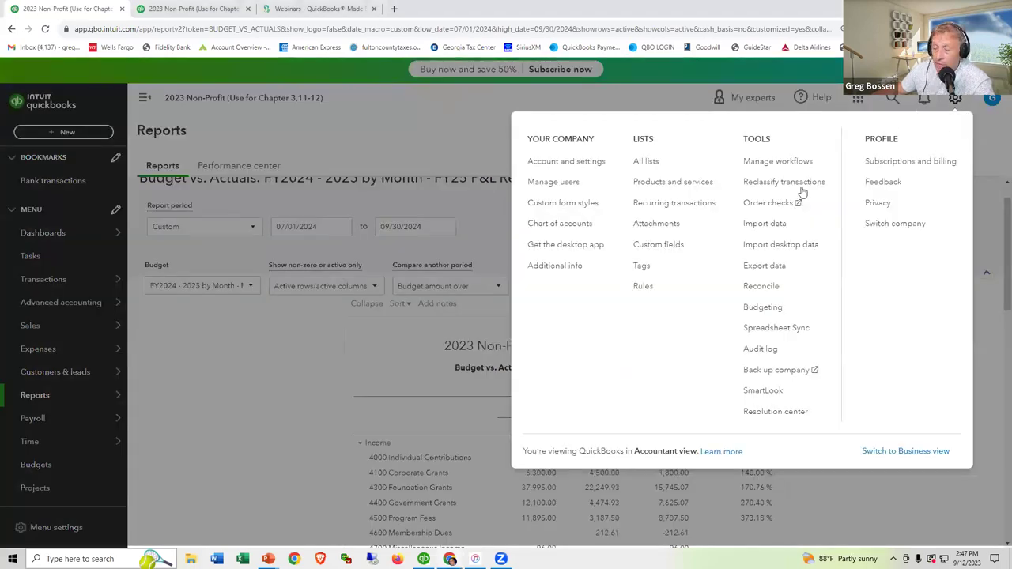
{"action": "left_click", "coordinate": [749, 312]}
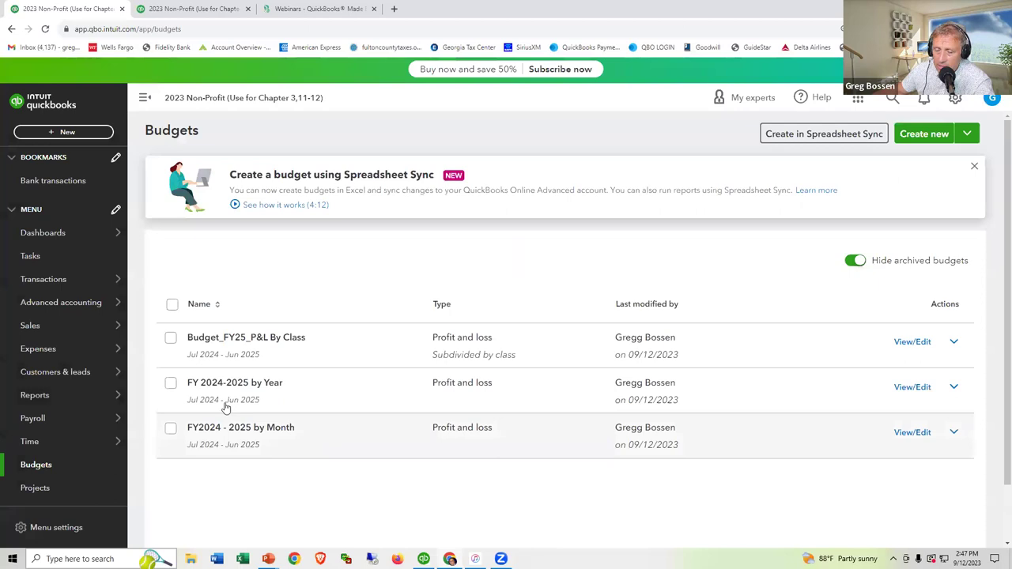
{"action": "left_click", "coordinate": [289, 383]}
{"action": "left_click", "coordinate": [305, 427]}
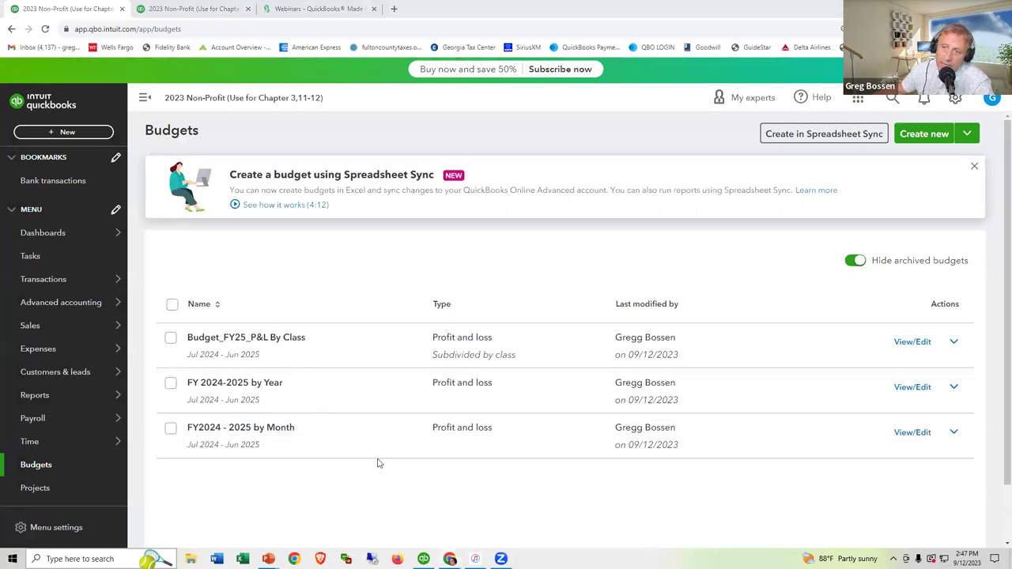
{"action": "left_click", "coordinate": [923, 388]}
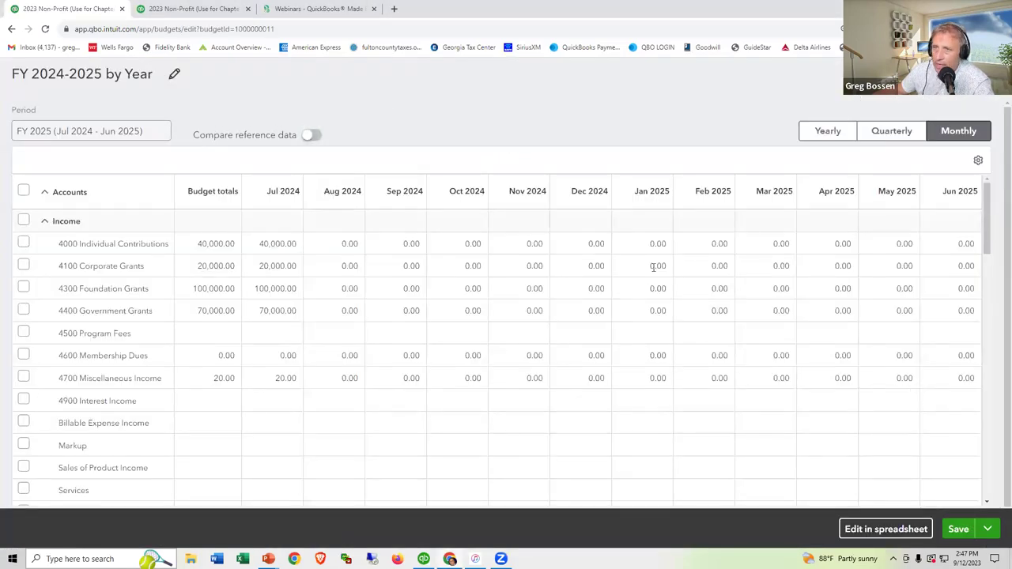
Step: Return to the budgets list and run a Budget vs. Actuals report for "FY 2024-2025 by Year"
{"action": "key", "text": "alt+Left"}
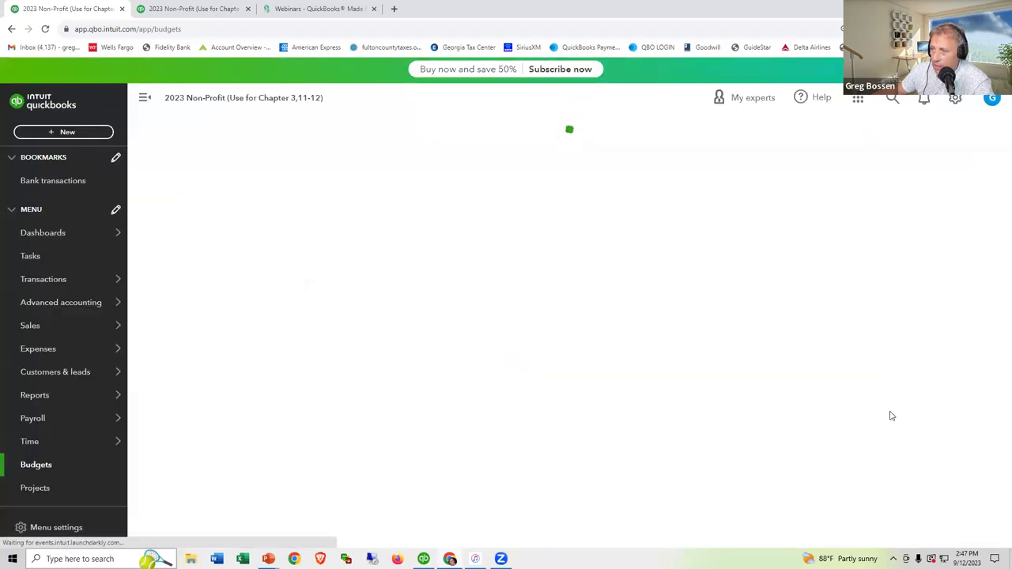
{"action": "left_click", "coordinate": [954, 386]}
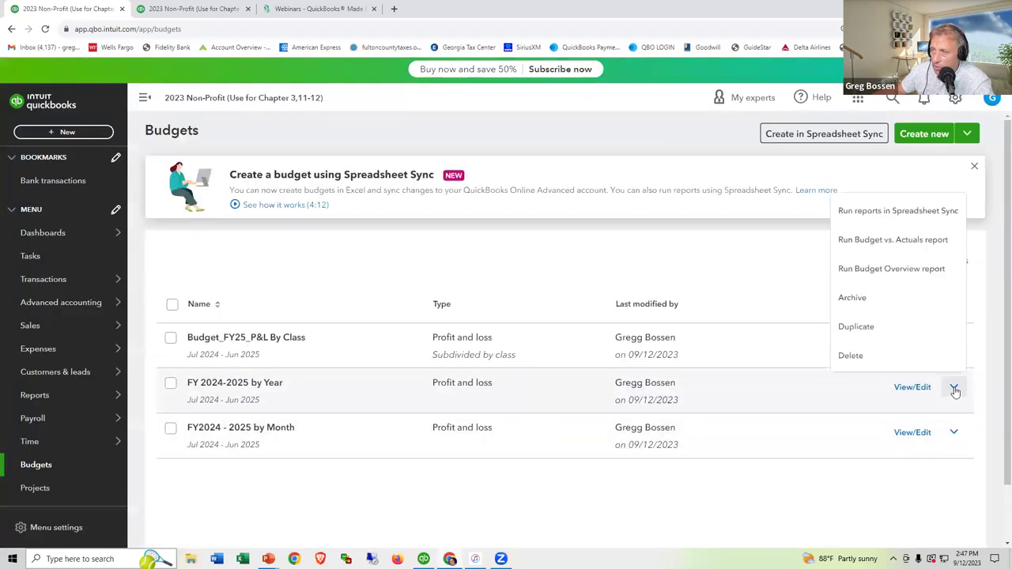
{"action": "left_click", "coordinate": [894, 252]}
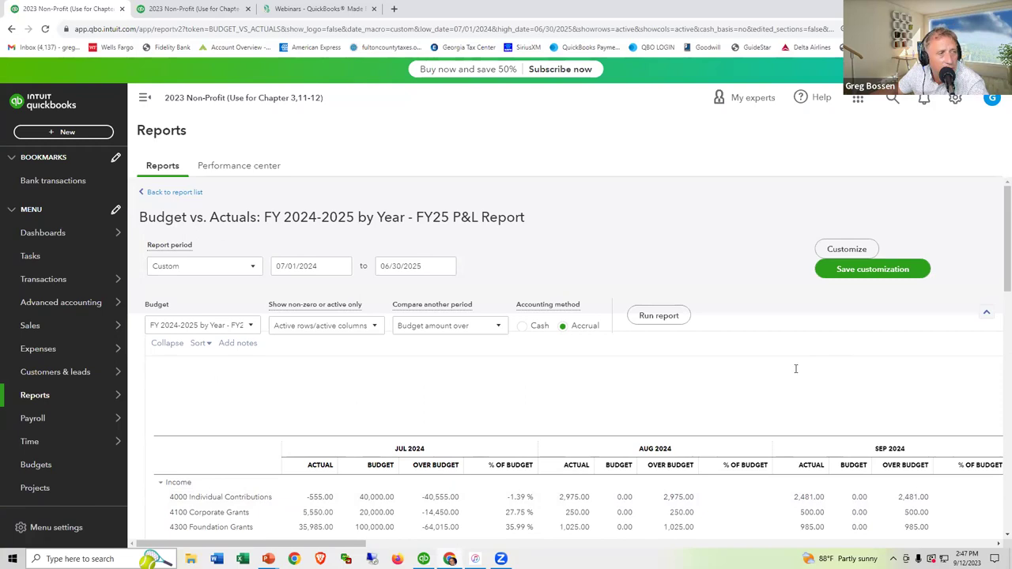
Step: Customize the by-year Budget vs. Actuals report to show the grid as Accounts vs. Total and run it
{"action": "left_click", "coordinate": [846, 250]}
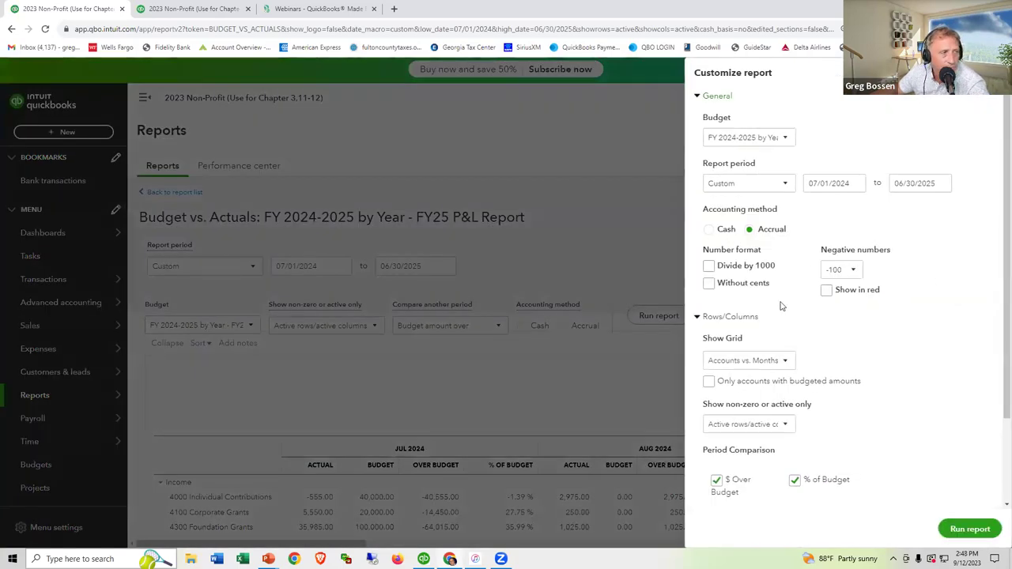
{"action": "scroll", "coordinate": [804, 323], "scroll_direction": "down", "scroll_amount": 1}
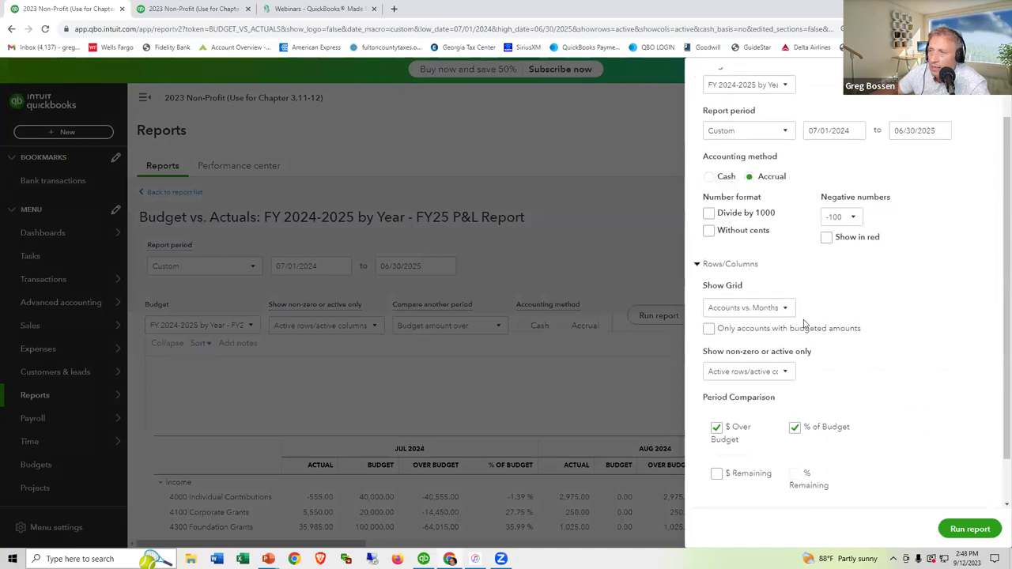
{"action": "left_click", "coordinate": [787, 310]}
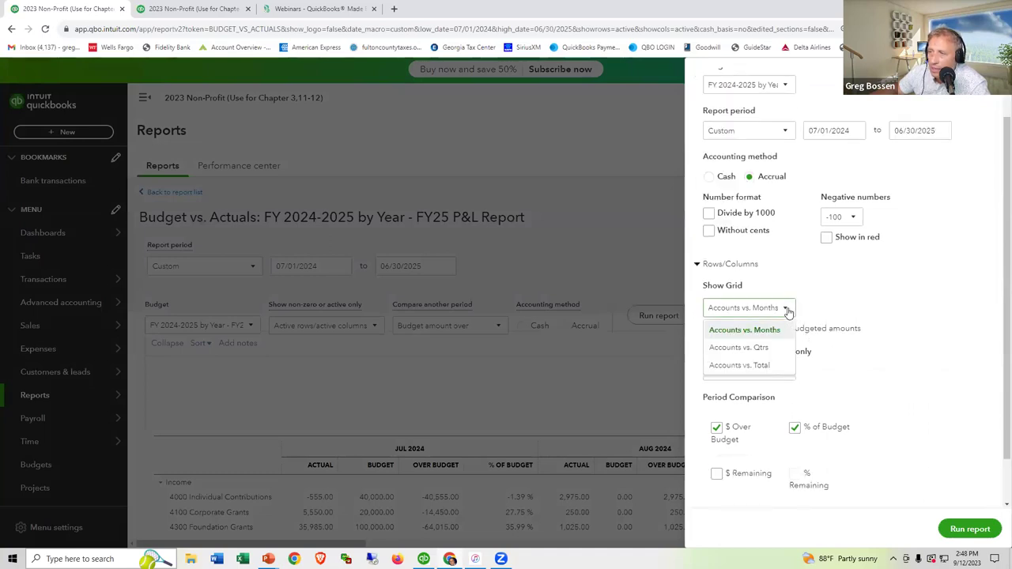
{"action": "left_click", "coordinate": [757, 367]}
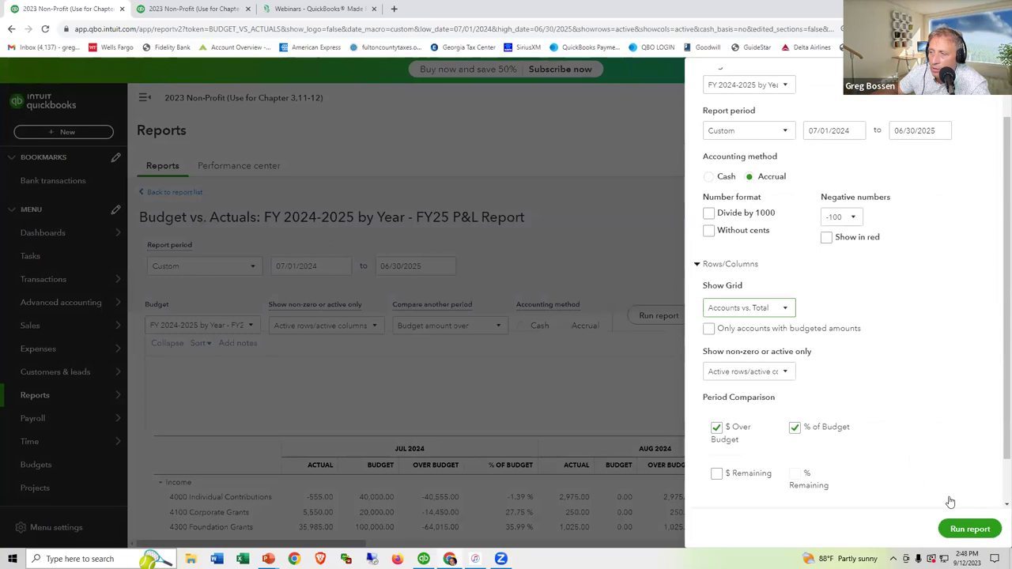
{"action": "left_click", "coordinate": [961, 533]}
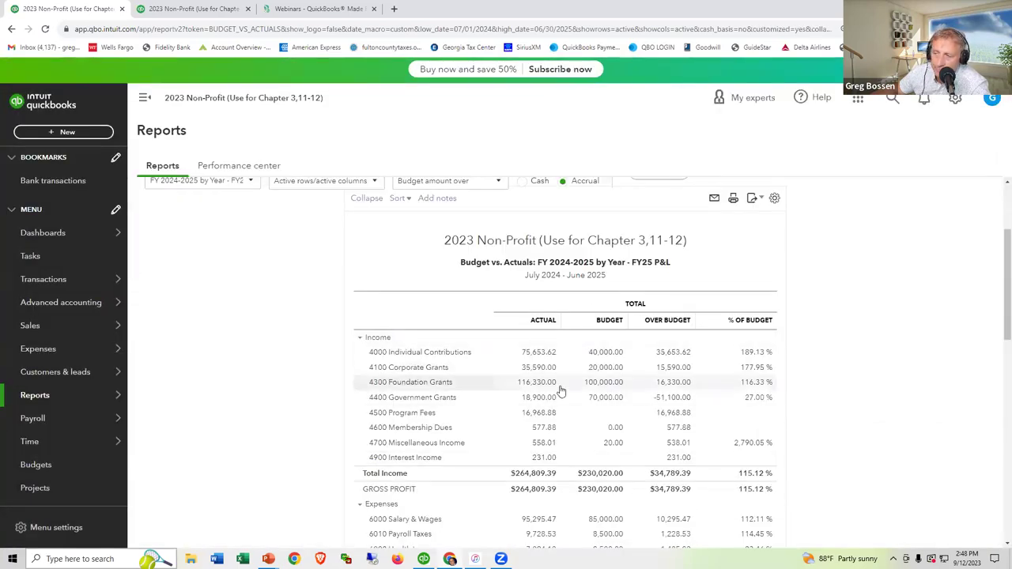
Step: Set the end date of the "FY 2024-2025 by Year" Budget vs. Actuals report to 09/30/2024 and rerun it
{"action": "scroll", "coordinate": [560, 390], "scroll_direction": "up", "scroll_amount": 2}
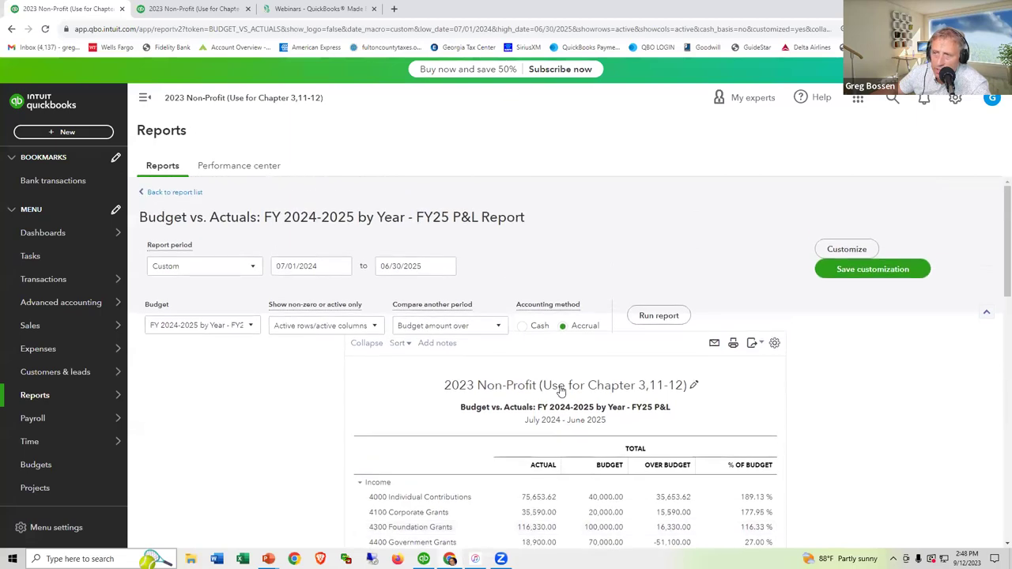
{"action": "left_click", "coordinate": [447, 266]}
{"action": "left_click", "coordinate": [388, 297]}
{"action": "left_click", "coordinate": [388, 297]}
{"action": "left_click", "coordinate": [388, 297]}
{"action": "left_click", "coordinate": [389, 297]}
{"action": "left_click", "coordinate": [388, 297]}
{"action": "left_click", "coordinate": [389, 297]}
{"action": "left_click", "coordinate": [388, 297]}
{"action": "left_click", "coordinate": [388, 297]}
{"action": "left_click", "coordinate": [389, 298]}
{"action": "left_click", "coordinate": [389, 297]}
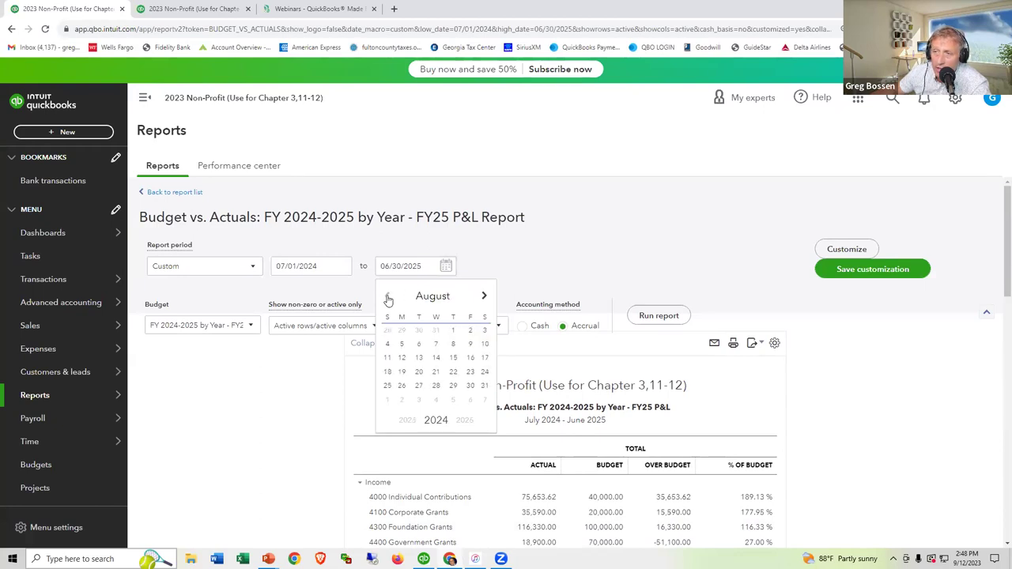
{"action": "left_click", "coordinate": [483, 296]}
{"action": "left_click", "coordinate": [402, 386]}
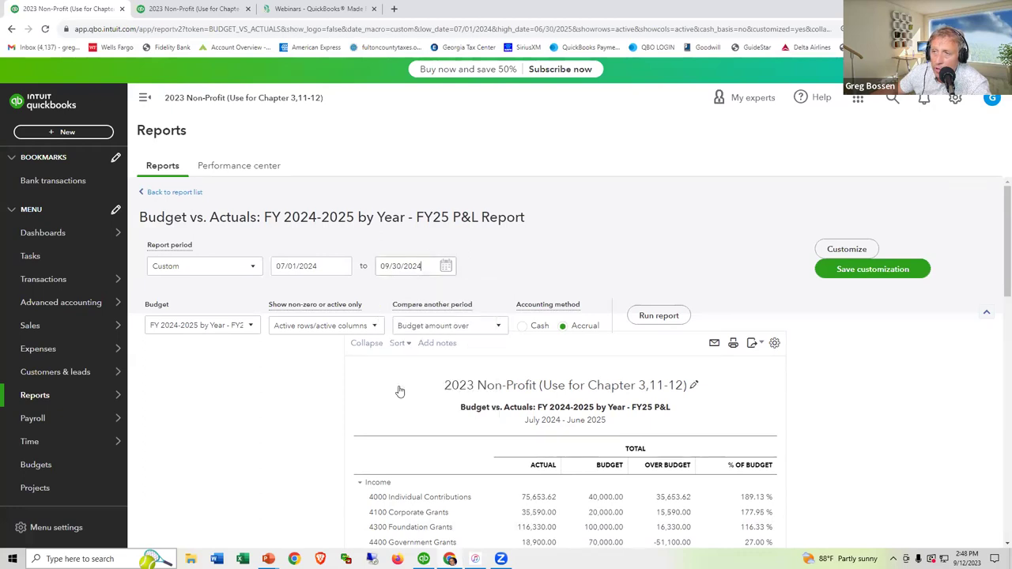
{"action": "left_click", "coordinate": [659, 316]}
{"action": "scroll", "coordinate": [661, 331], "scroll_direction": "down", "scroll_amount": 2}
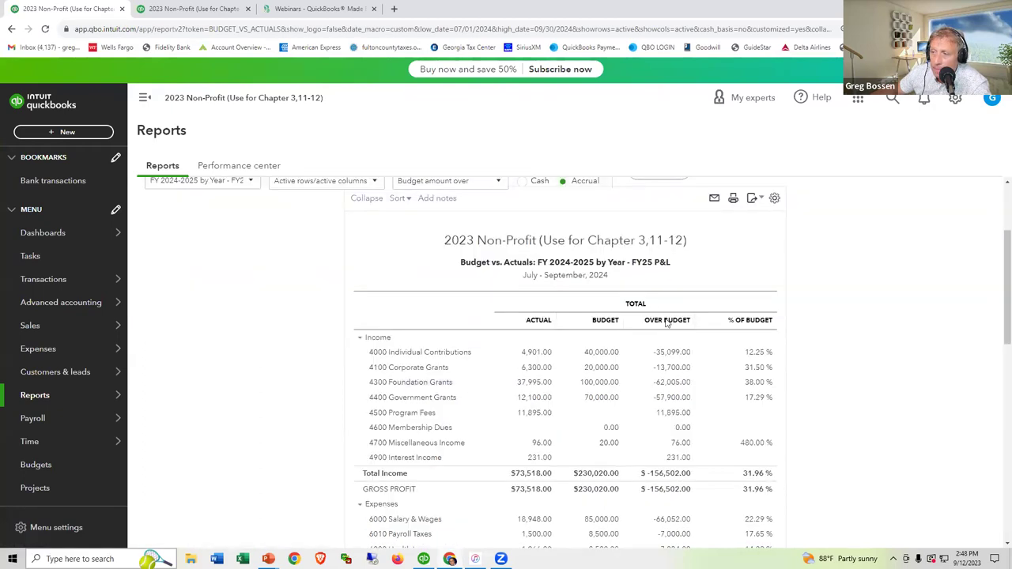
{"action": "scroll", "coordinate": [661, 332], "scroll_direction": "up", "scroll_amount": 1}
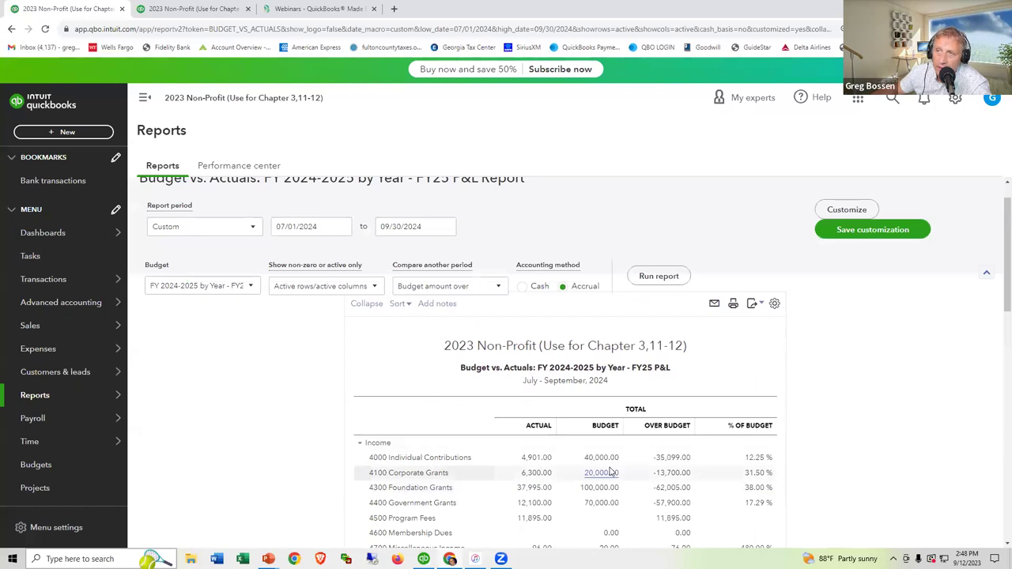
{"action": "scroll", "coordinate": [612, 472], "scroll_direction": "up", "scroll_amount": 1}
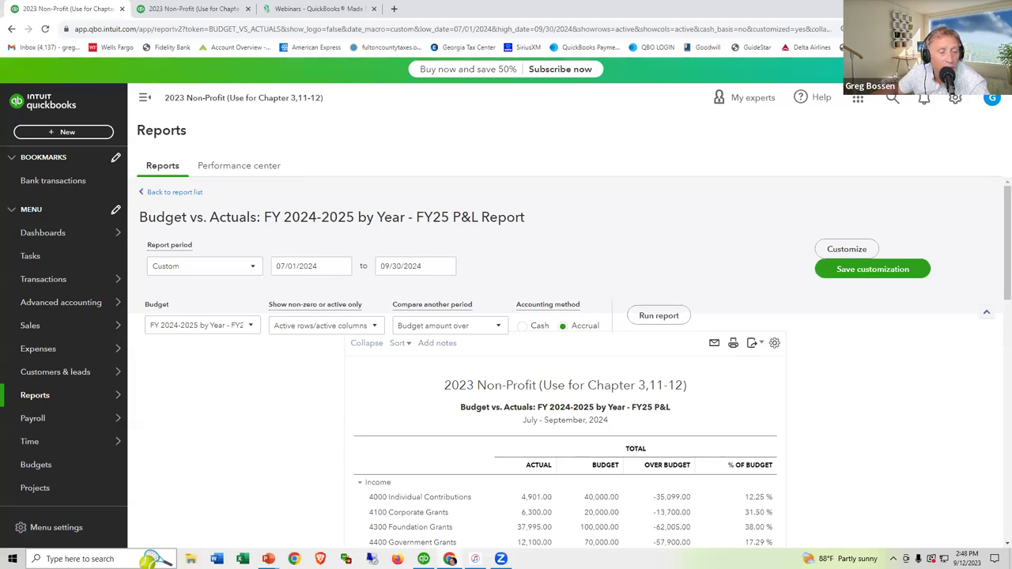
Step: Leave the report and open the list of saved custom reports
{"action": "mouse_move", "coordinate": [95, 393]}
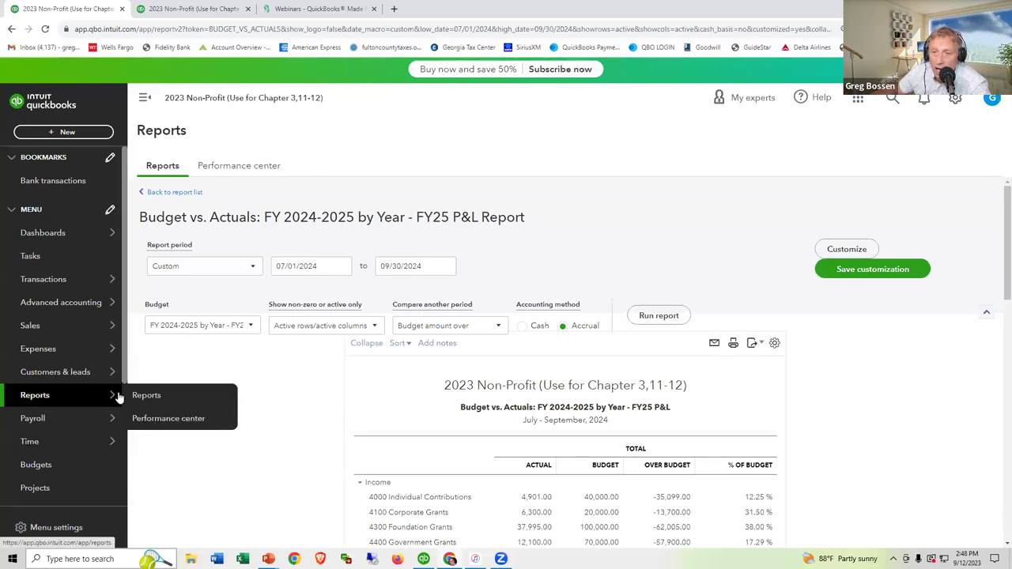
{"action": "left_click", "coordinate": [141, 397]}
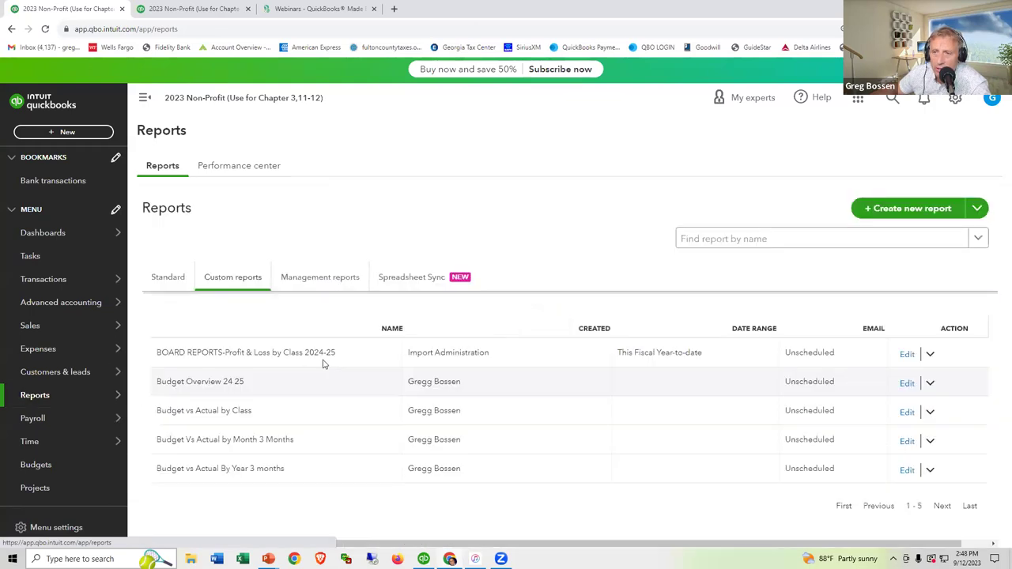
Step: Look through the standard reports list for the Budget Overview and Budget vs. Actuals reports under Business overview
{"action": "left_click", "coordinate": [167, 278]}
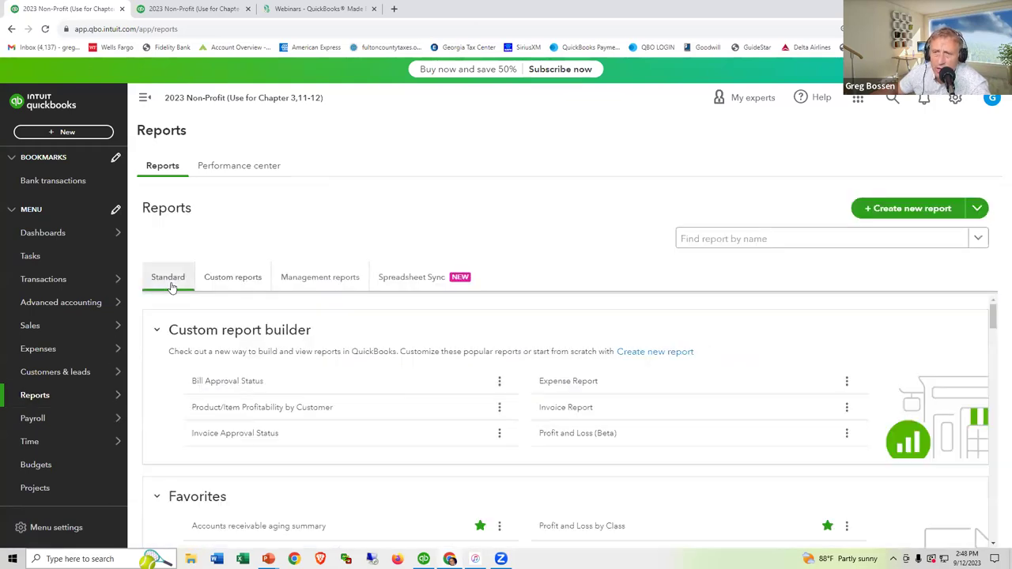
{"action": "scroll", "coordinate": [251, 336], "scroll_direction": "down", "scroll_amount": 2}
{"action": "scroll", "coordinate": [251, 336], "scroll_direction": "down", "scroll_amount": 2}
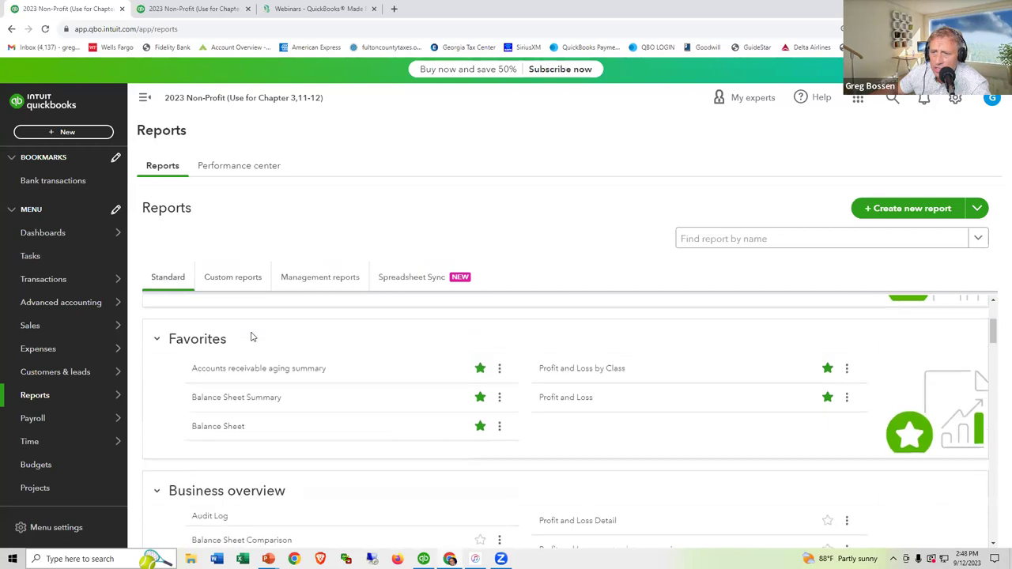
{"action": "scroll", "coordinate": [251, 337], "scroll_direction": "down", "scroll_amount": 2}
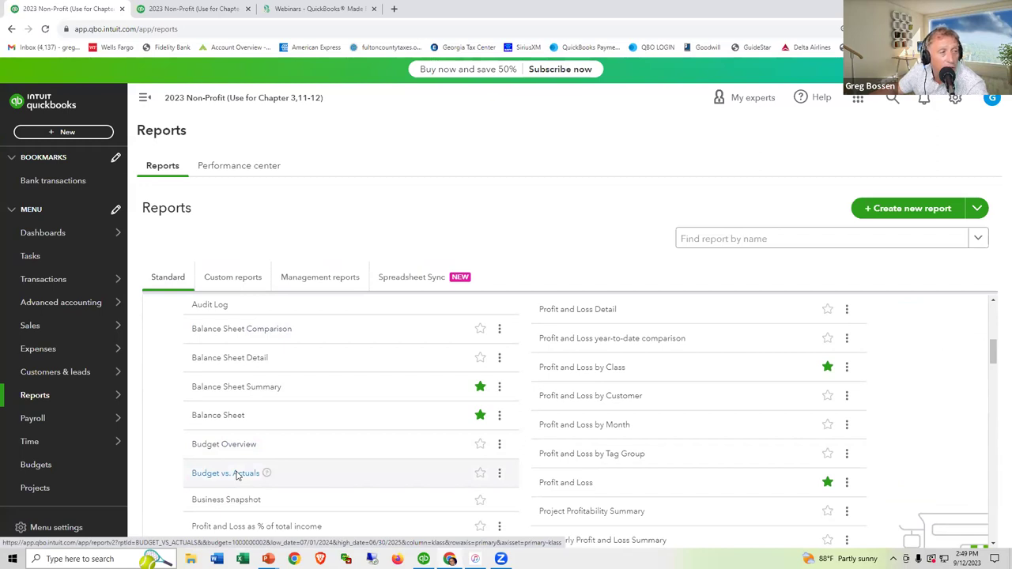
{"action": "scroll", "coordinate": [236, 475], "scroll_direction": "up", "scroll_amount": 6}
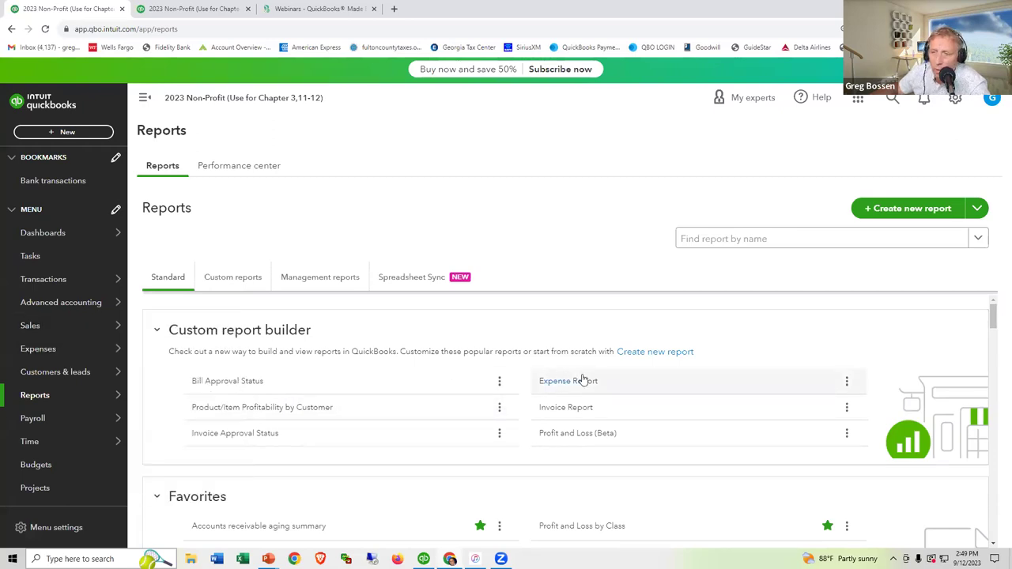
{"action": "scroll", "coordinate": [579, 380], "scroll_direction": "down", "scroll_amount": 3}
{"action": "scroll", "coordinate": [579, 382], "scroll_direction": "up", "scroll_amount": 3}
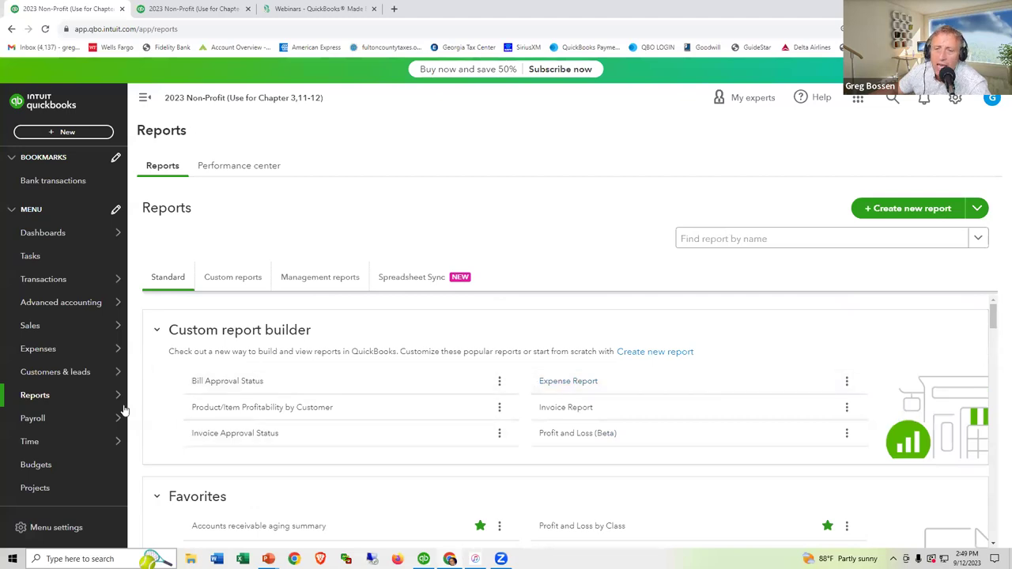
Step: Leave the reports list and open the company's budgets list
{"action": "mouse_move", "coordinate": [107, 395]}
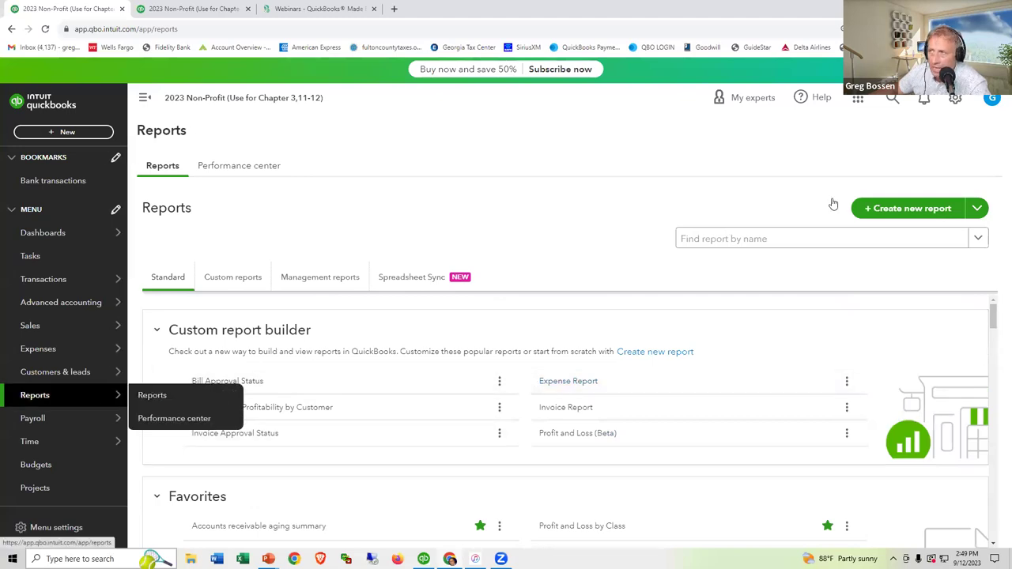
{"action": "left_click", "coordinate": [954, 100]}
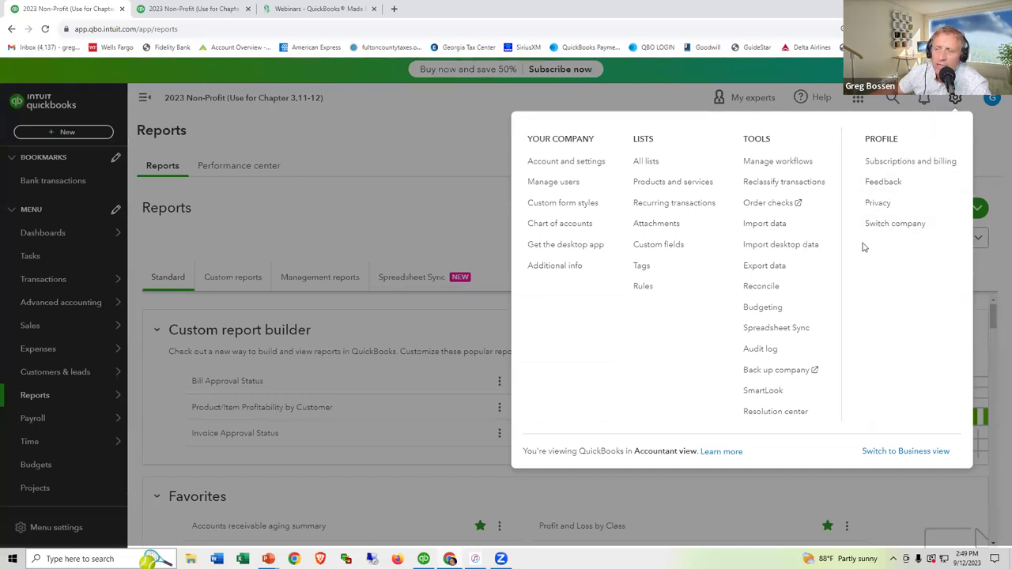
{"action": "left_click", "coordinate": [775, 308]}
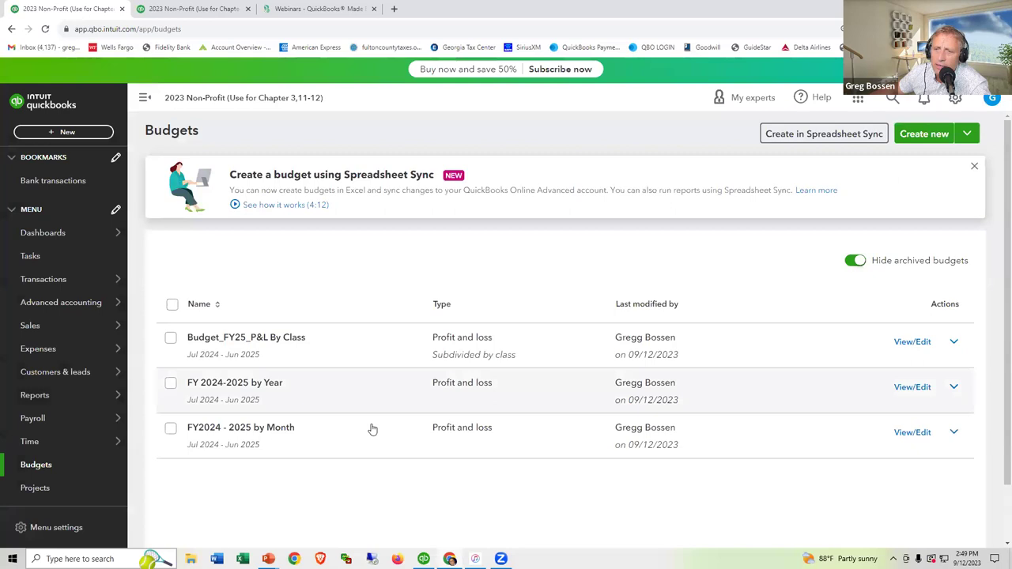
{"action": "left_click", "coordinate": [302, 387]}
{"action": "left_click", "coordinate": [299, 427]}
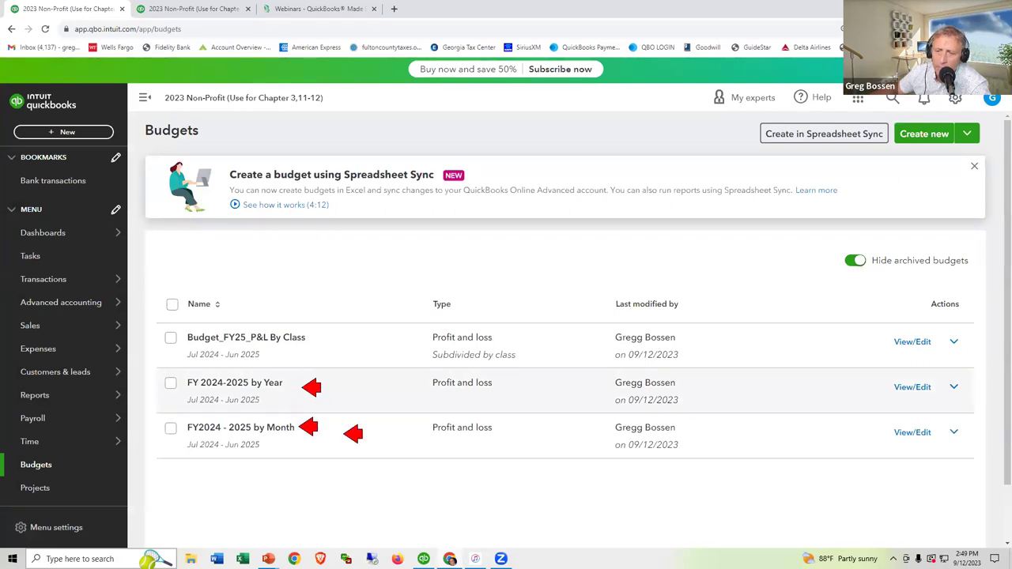
{"action": "key", "text": "Escape"}
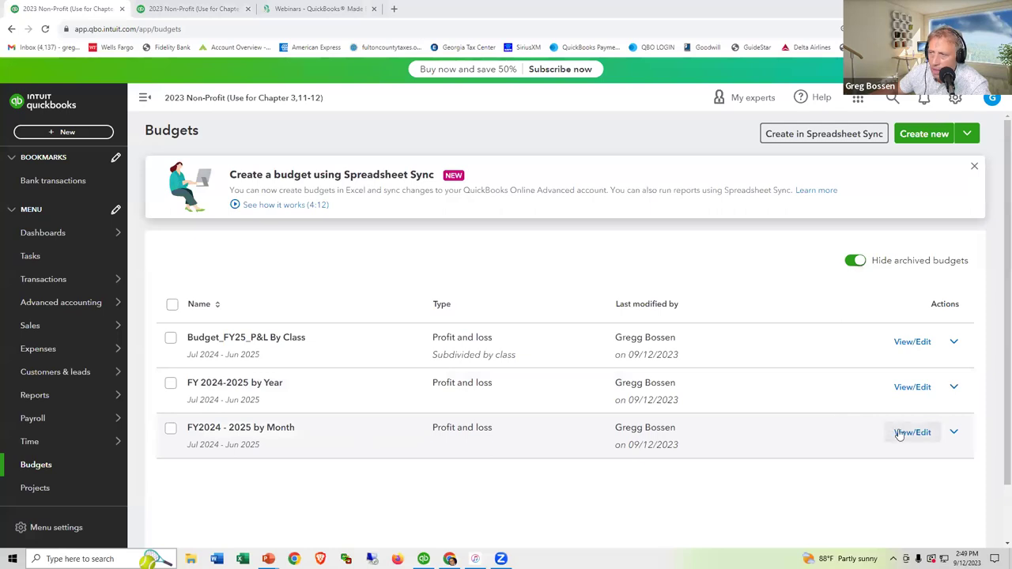
Step: View the "FY2024 - 2025 by Month" budget, return to the budgets list, and view the "FY 2024-2025 by Year" budget
{"action": "left_click", "coordinate": [913, 433]}
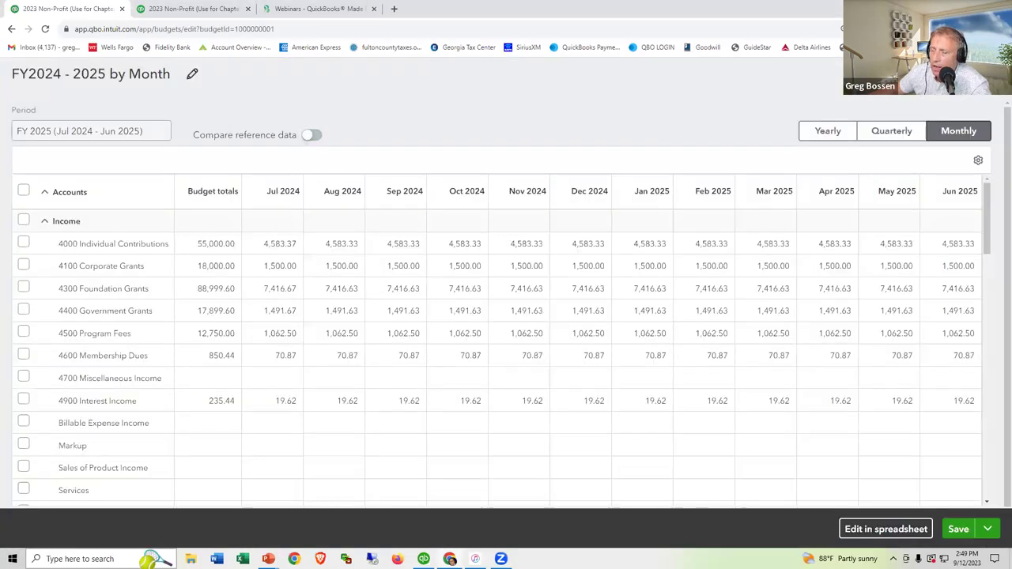
{"action": "key", "text": "alt+Left"}
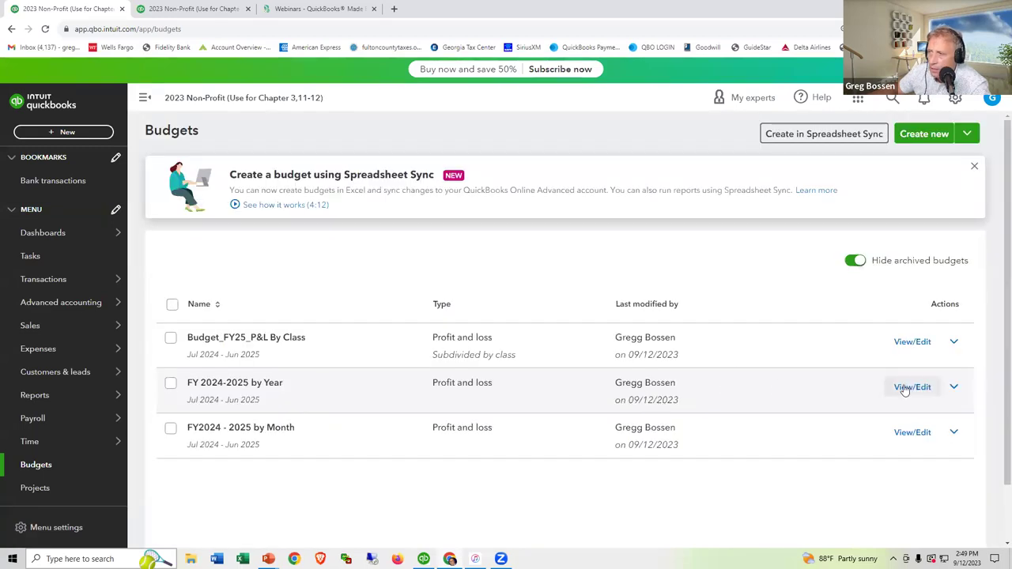
{"action": "left_click", "coordinate": [912, 388]}
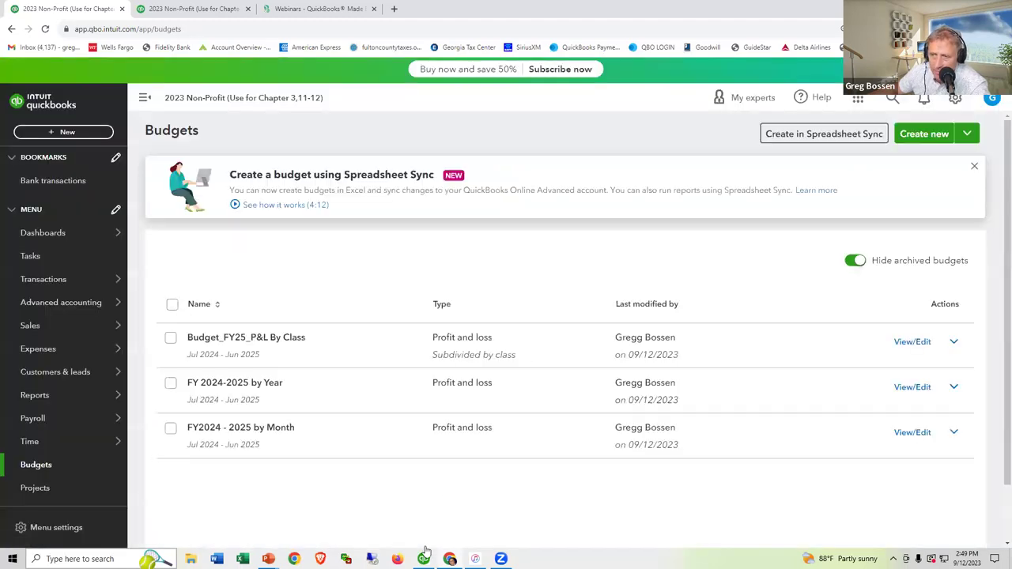
Step: Switch to QuickBooks Desktop, view the budget setup window, and close it without saving
{"action": "key", "text": "alt+Tab"}
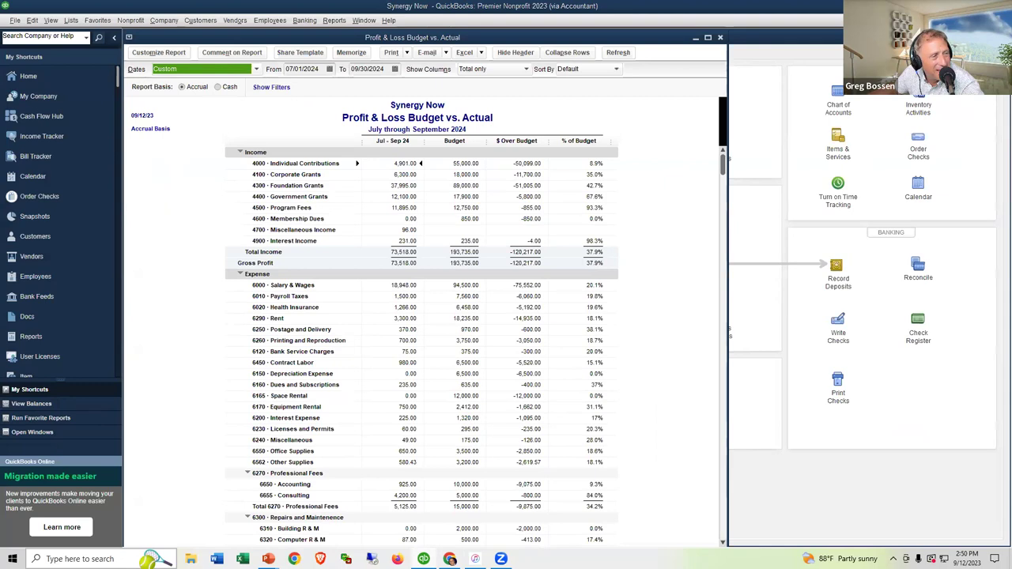
{"action": "left_click", "coordinate": [164, 20]}
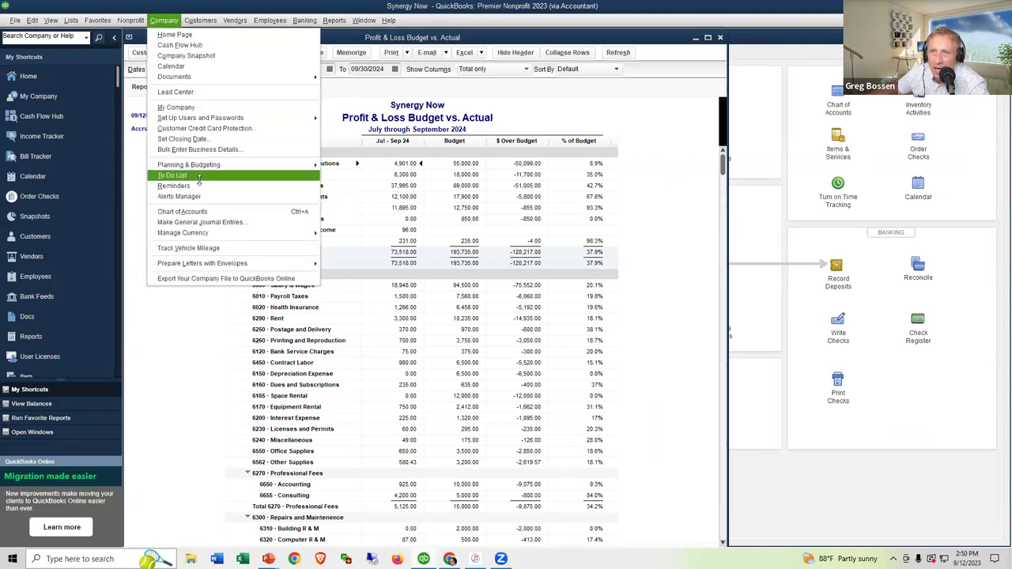
{"action": "mouse_move", "coordinate": [205, 165]}
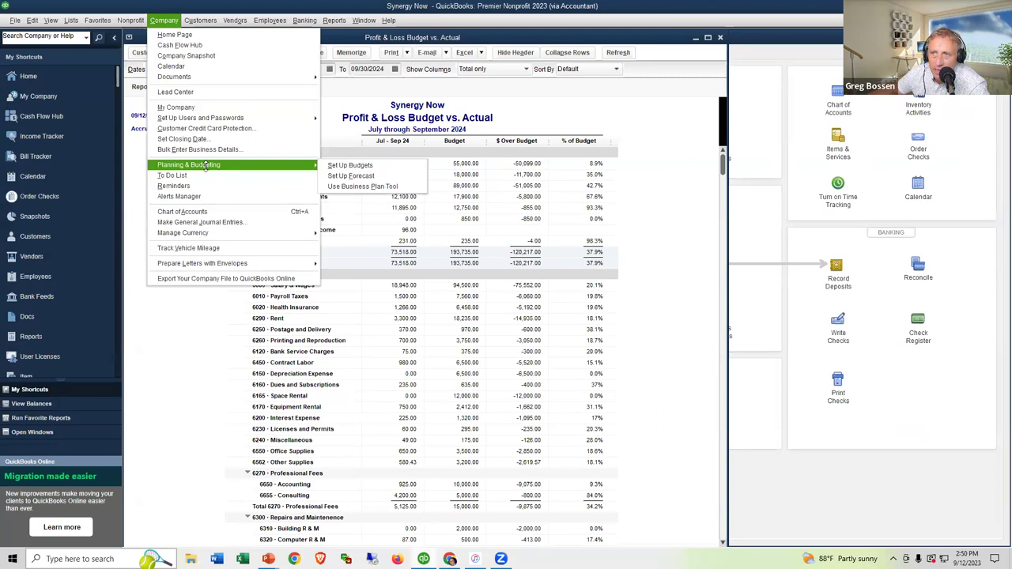
{"action": "left_click", "coordinate": [351, 166]}
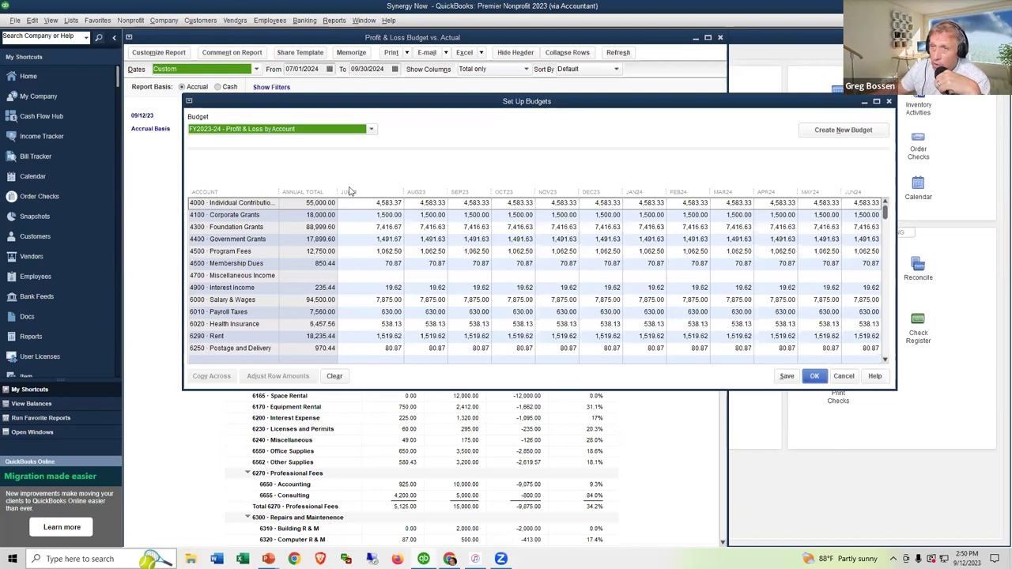
{"action": "left_click", "coordinate": [846, 377]}
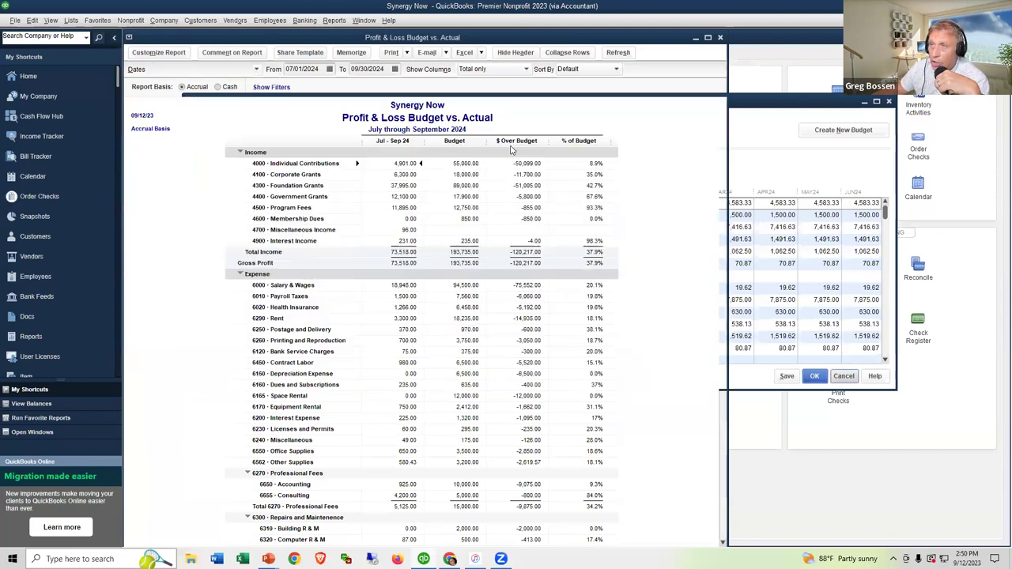
Step: Run a Budget vs. Actual report for the "FY2023-24 - Profit & Loss by Account" budget
{"action": "left_click", "coordinate": [334, 20]}
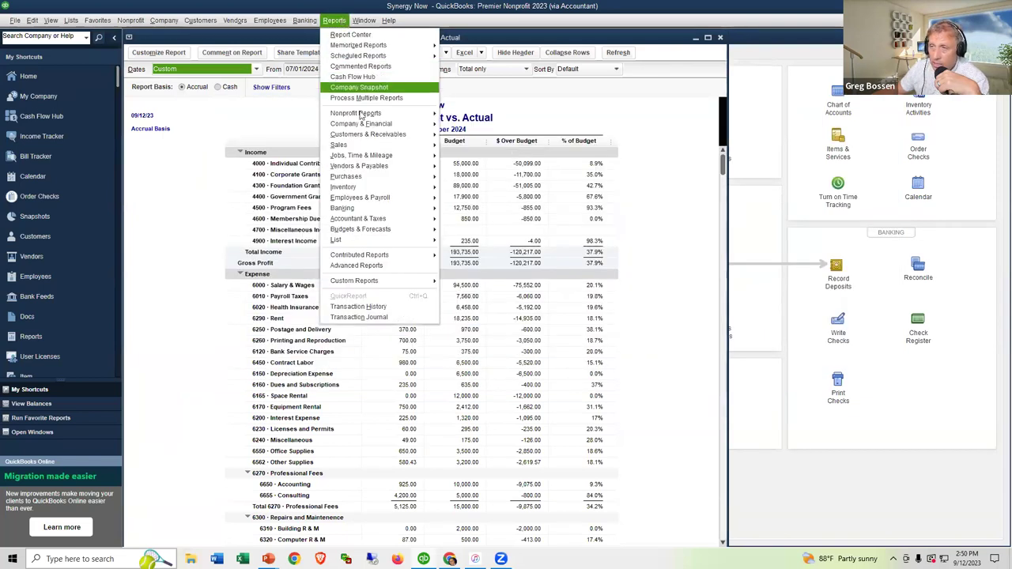
{"action": "mouse_move", "coordinate": [378, 231]}
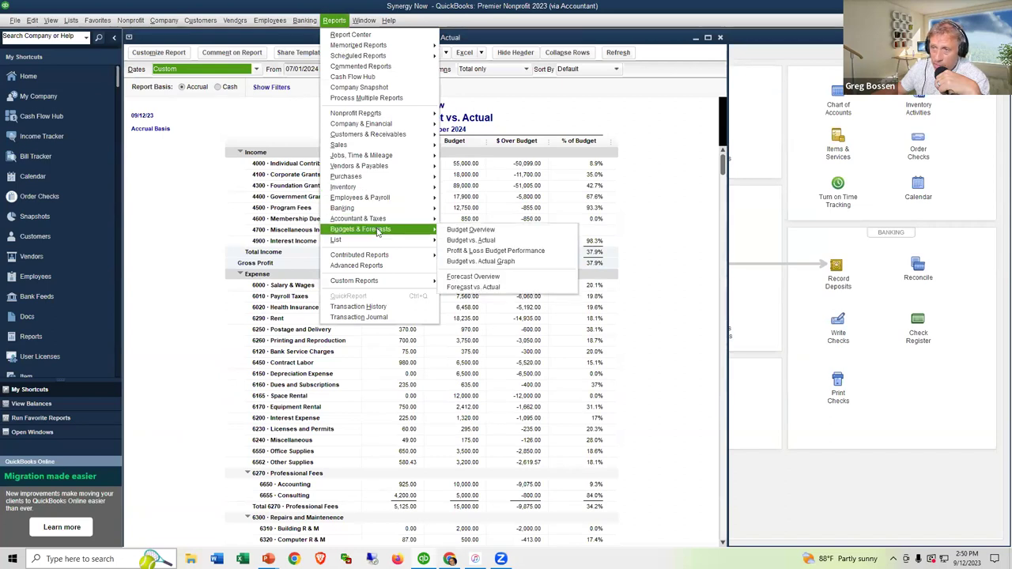
{"action": "left_click", "coordinate": [462, 241]}
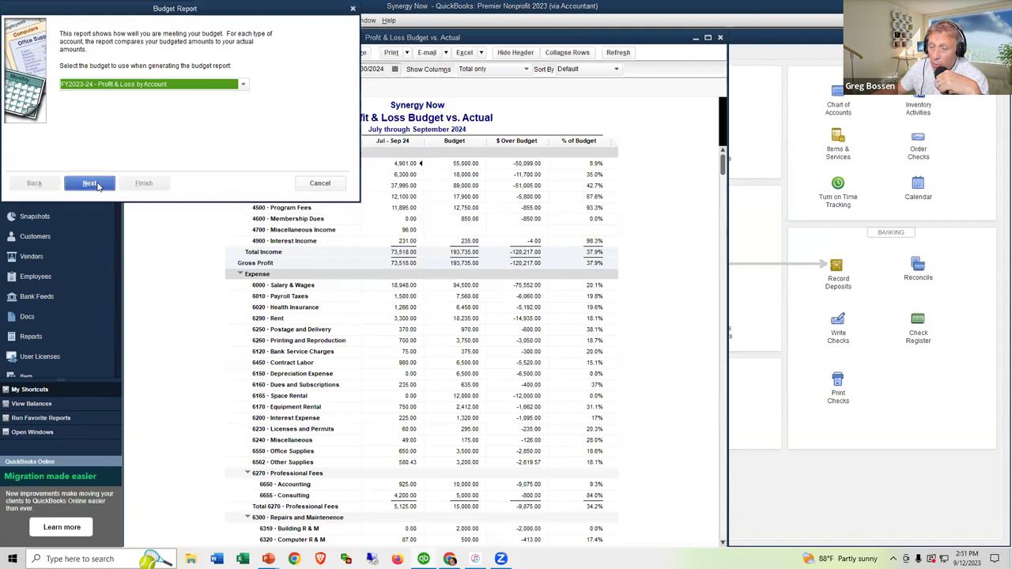
{"action": "left_click", "coordinate": [93, 183]}
{"action": "left_click", "coordinate": [93, 182]}
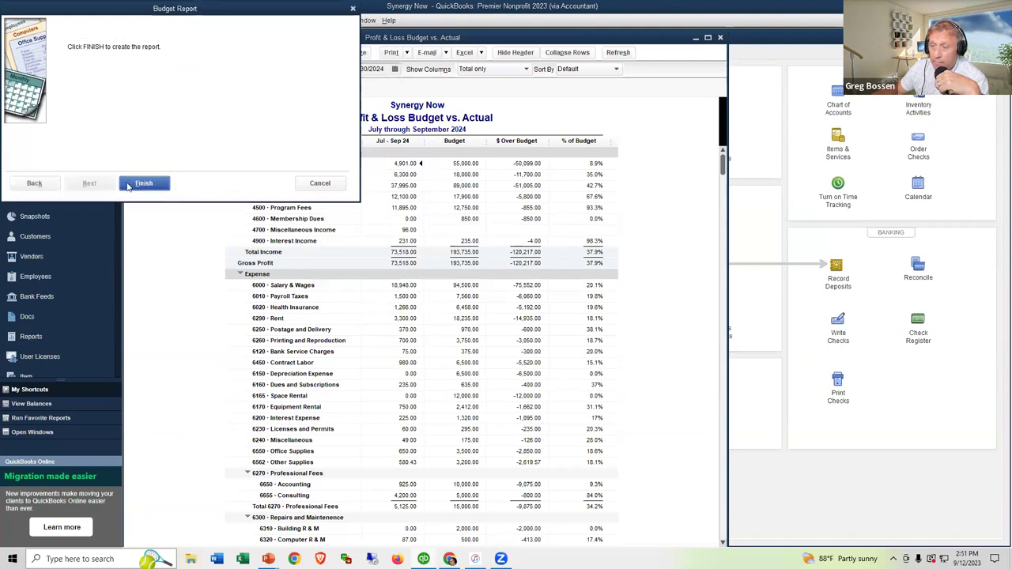
{"action": "left_click", "coordinate": [144, 183]}
Step: Set the FY2023-24 Budget vs. Actual report's columns to Total only and close the report
{"action": "left_click", "coordinate": [528, 69]}
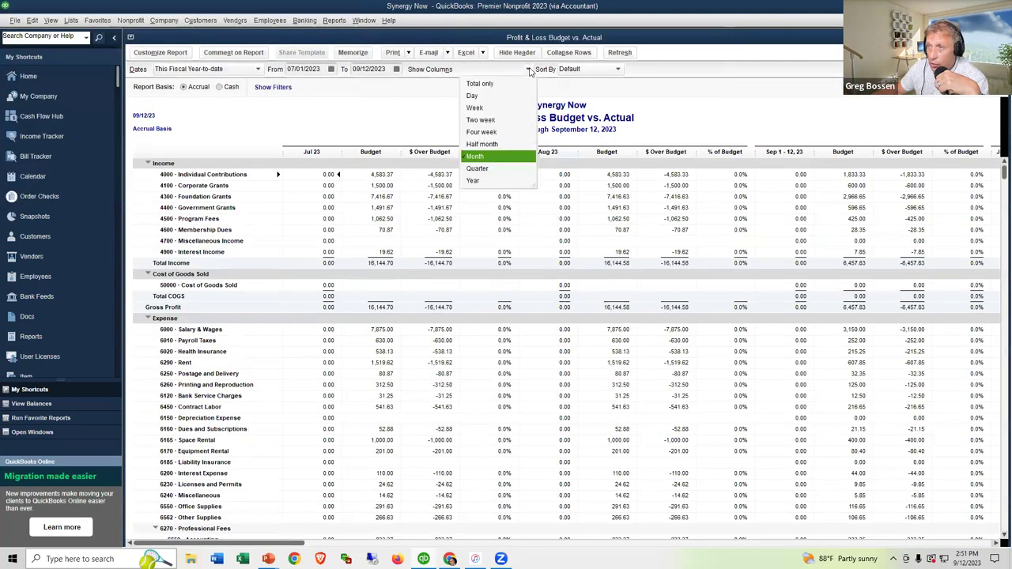
{"action": "left_click", "coordinate": [506, 83]}
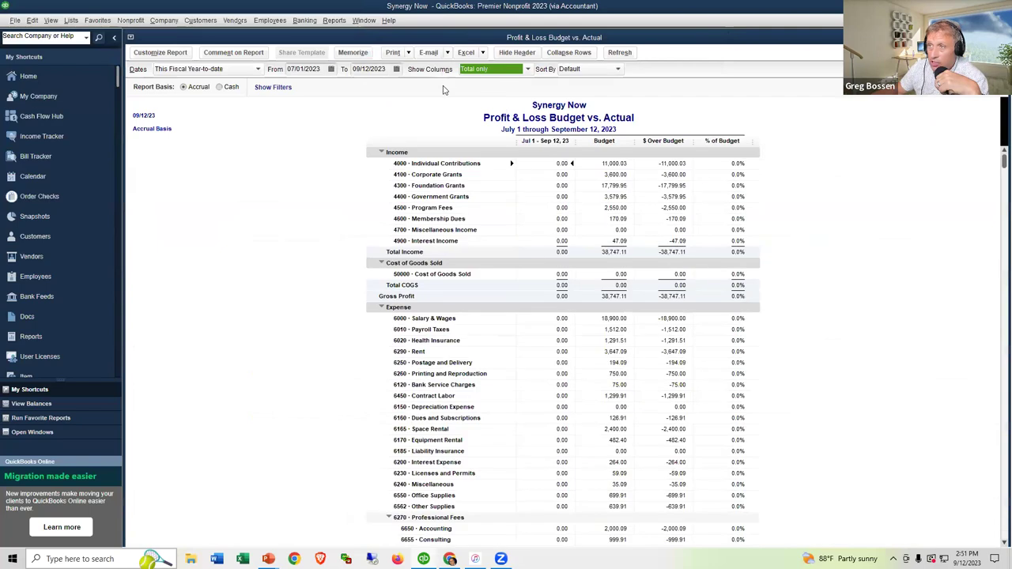
{"action": "left_click_drag", "start_coordinate": [391, 73], "coordinate": [352, 73]}
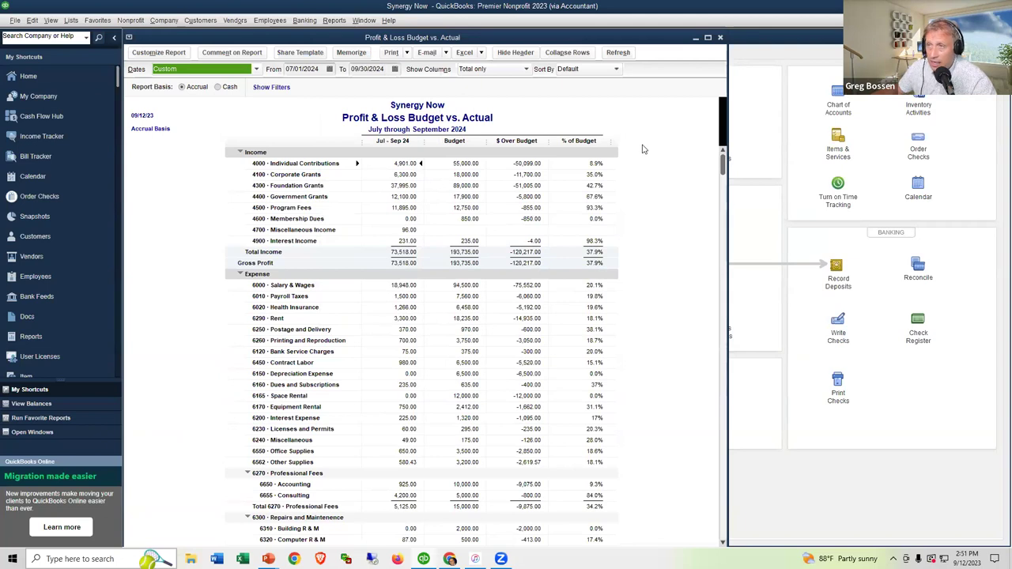
Step: Run a Profit & Loss Budget Performance report for the "FY2023-24 - Profit & Loss by Account" budget
{"action": "left_click", "coordinate": [335, 21]}
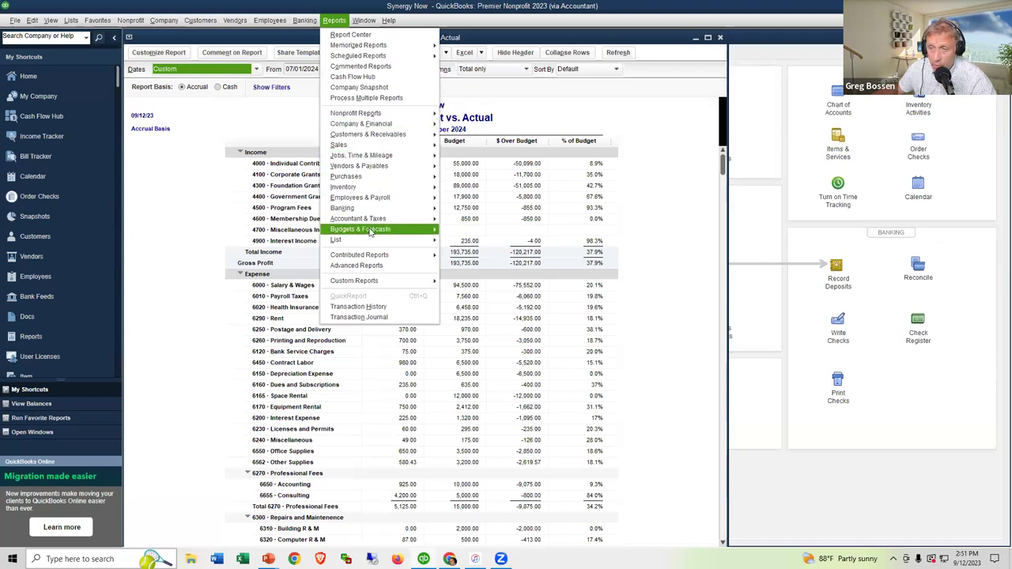
{"action": "mouse_move", "coordinate": [371, 231]}
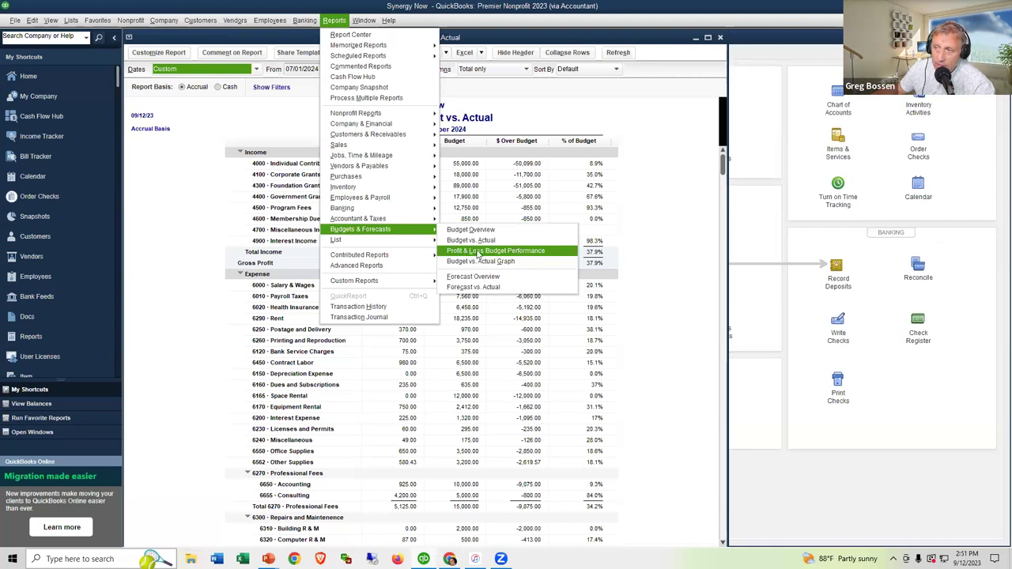
{"action": "left_click", "coordinate": [478, 252]}
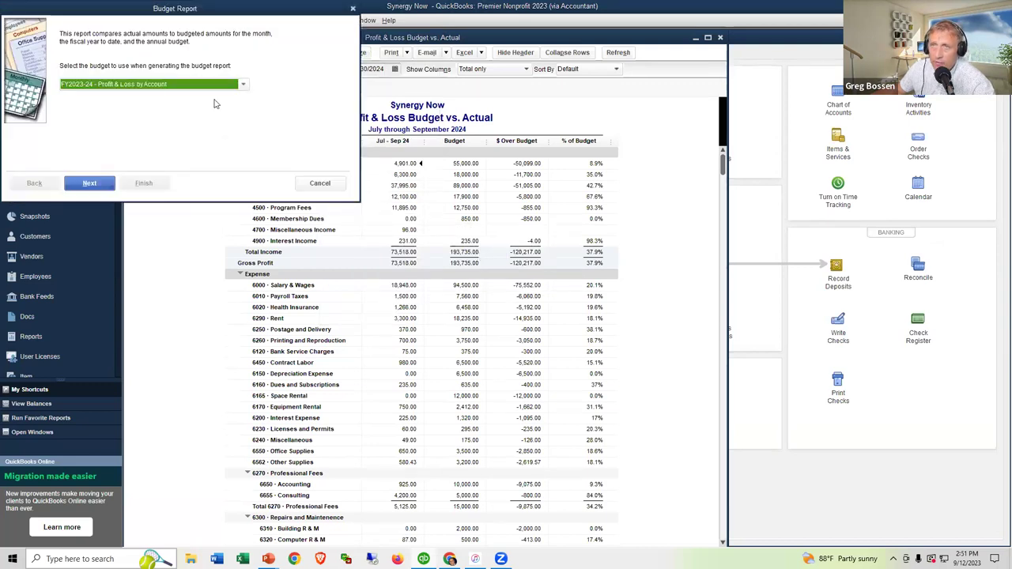
{"action": "left_click", "coordinate": [243, 84]}
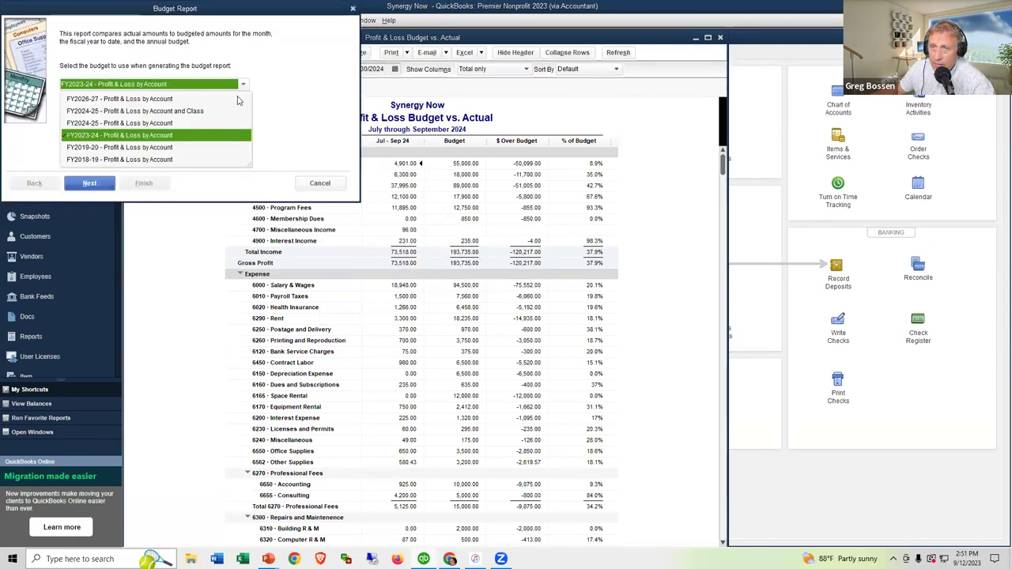
{"action": "left_click", "coordinate": [151, 136]}
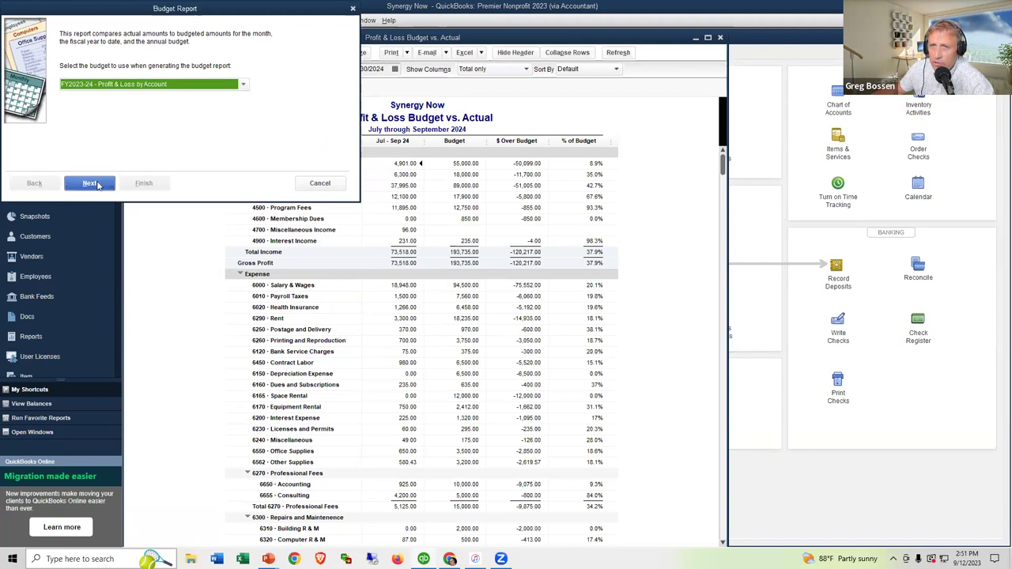
{"action": "left_click", "coordinate": [90, 184]}
{"action": "left_click", "coordinate": [90, 184]}
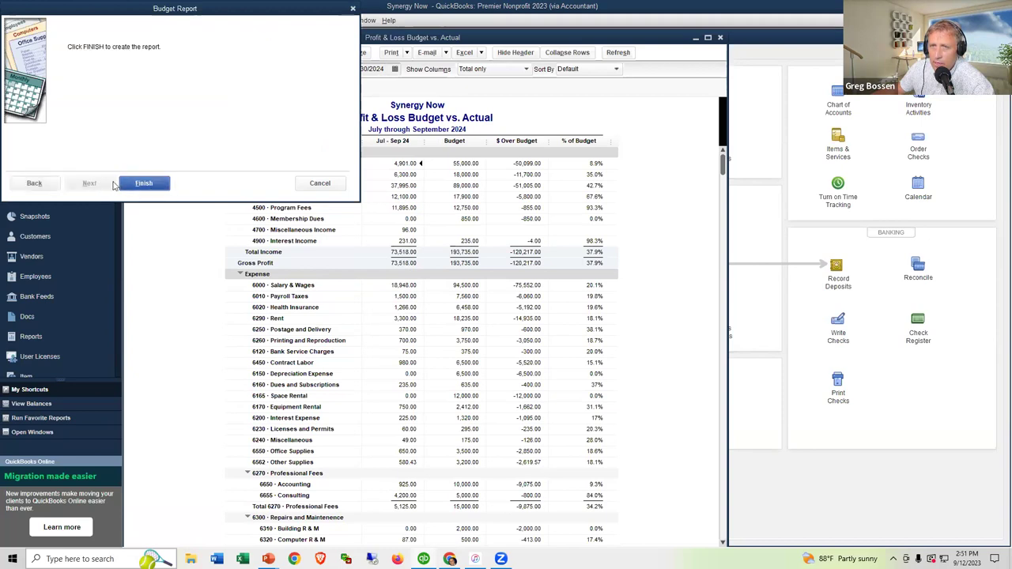
{"action": "left_click", "coordinate": [128, 185]}
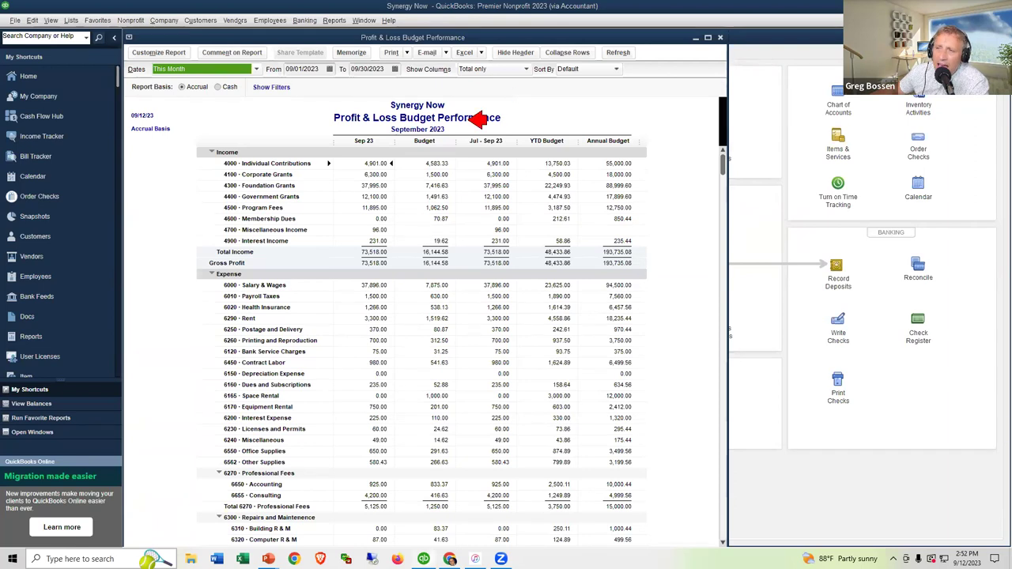
{"action": "left_click", "coordinate": [383, 138]}
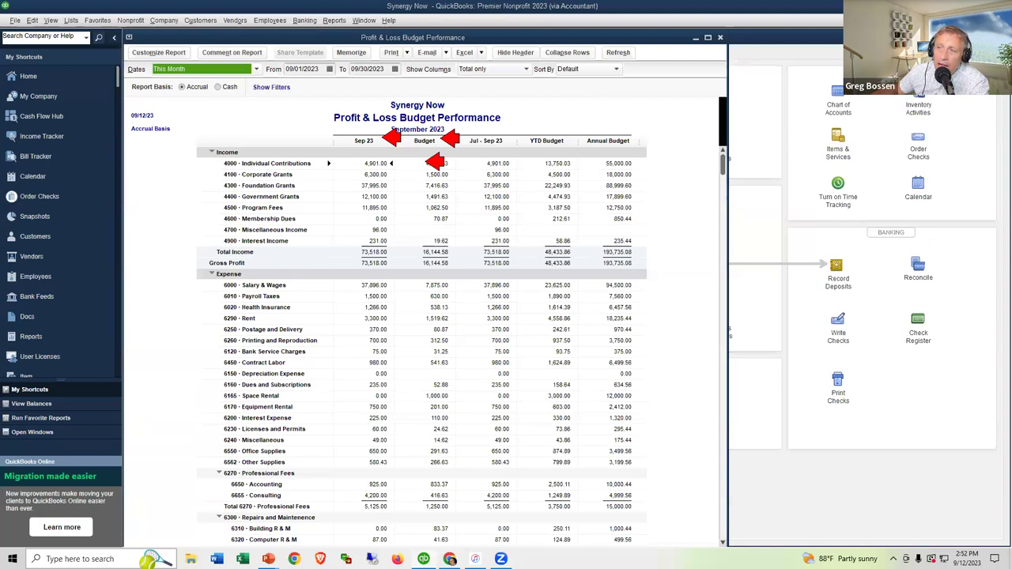
{"action": "left_click", "coordinate": [637, 141]}
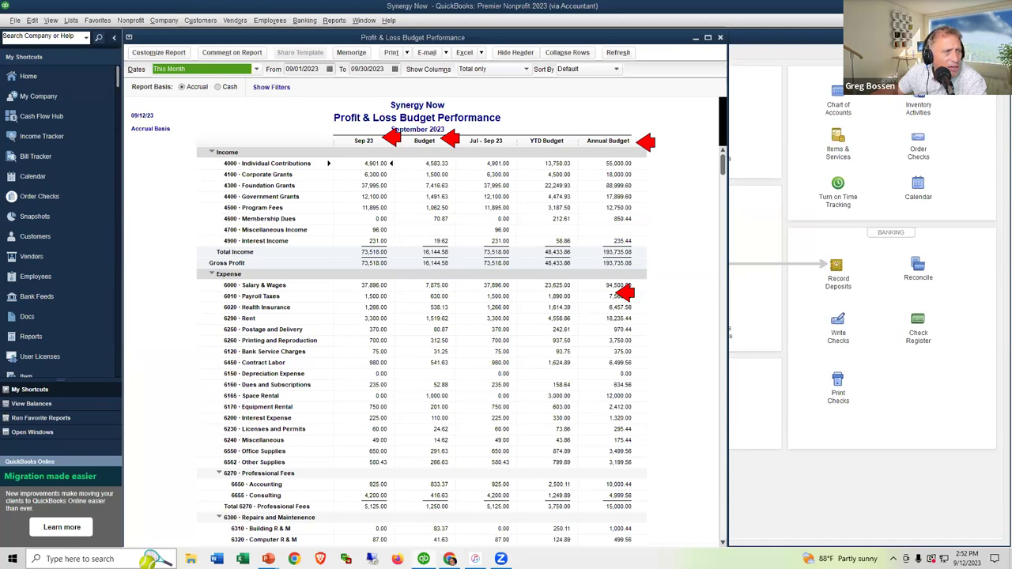
{"action": "key", "text": "Escape"}
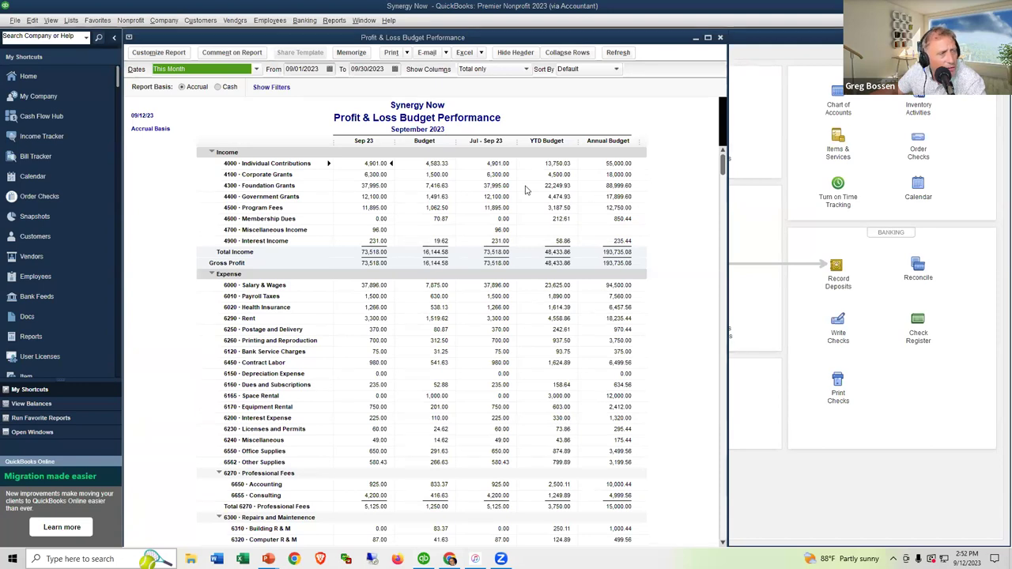
Step: Open the budget setup and create a FY2026-27 Profit and Loss budget with no additional criteria
{"action": "left_click", "coordinate": [164, 19]}
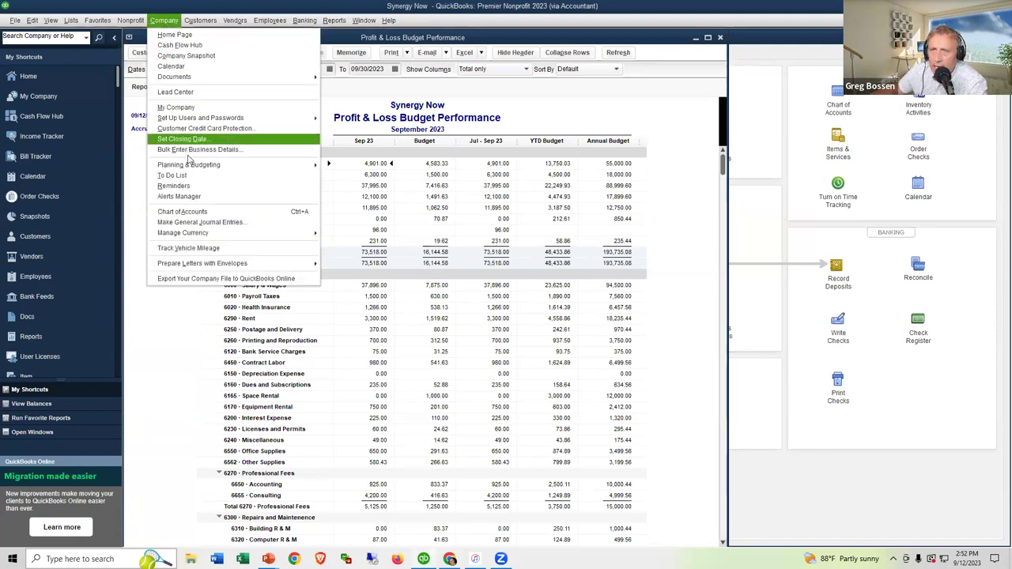
{"action": "mouse_move", "coordinate": [190, 166]}
{"action": "left_click", "coordinate": [349, 165]}
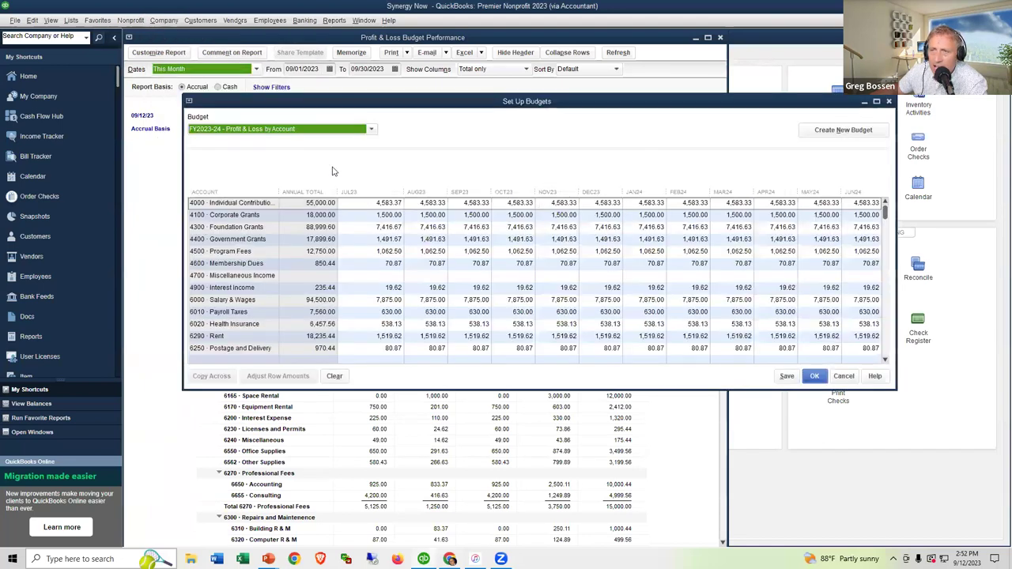
{"action": "left_click", "coordinate": [815, 130]}
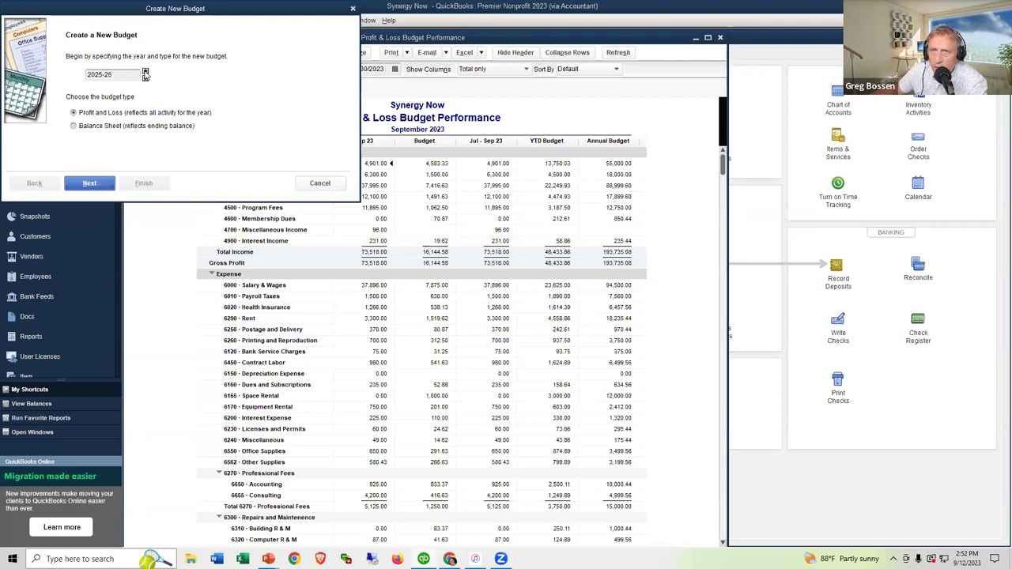
{"action": "left_click", "coordinate": [103, 185]}
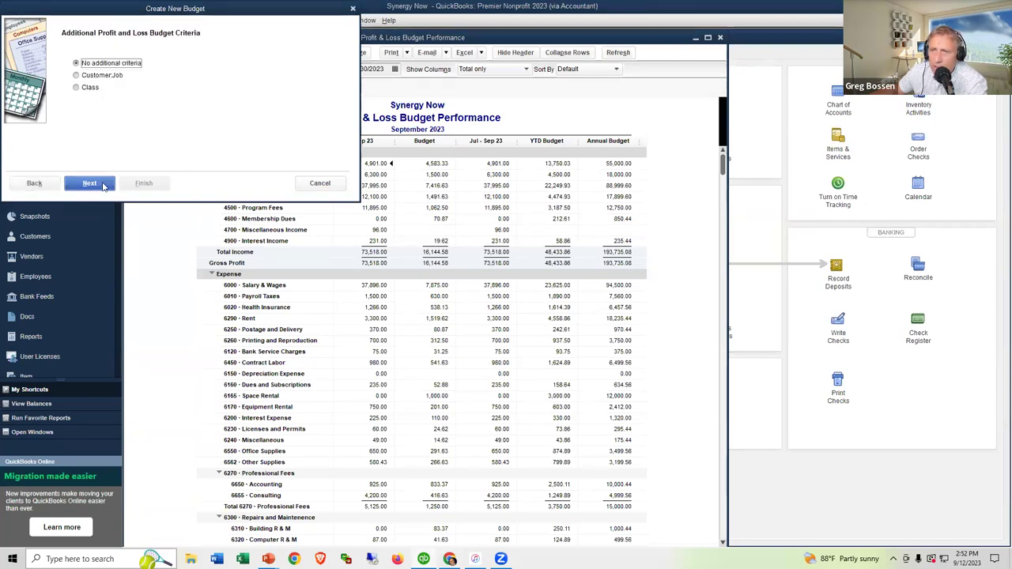
{"action": "left_click", "coordinate": [103, 185]}
{"action": "left_click", "coordinate": [143, 185]}
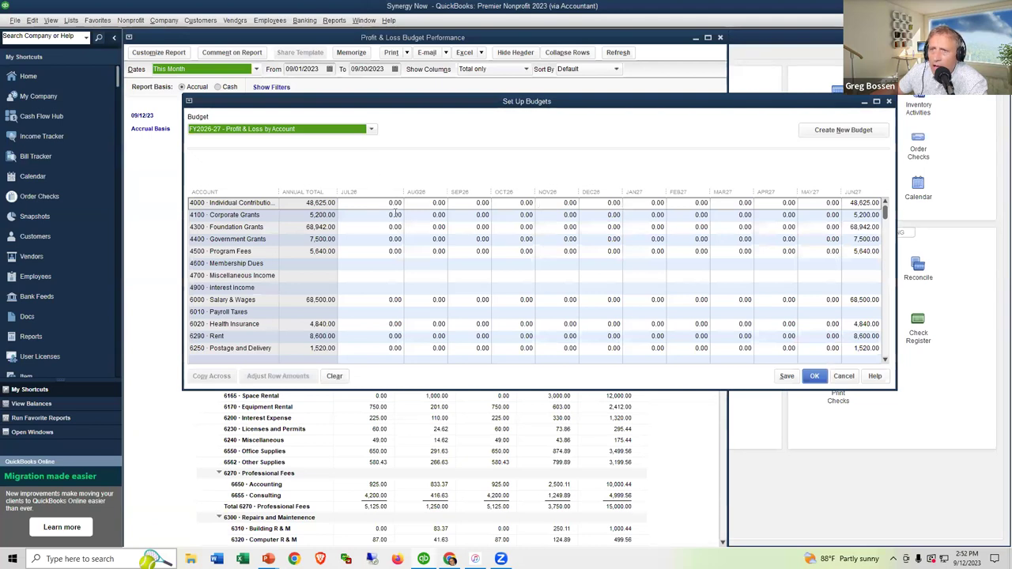
Step: Create another Profit and Loss budget for FY2028-29 with no additional criteria
{"action": "left_click", "coordinate": [843, 129]}
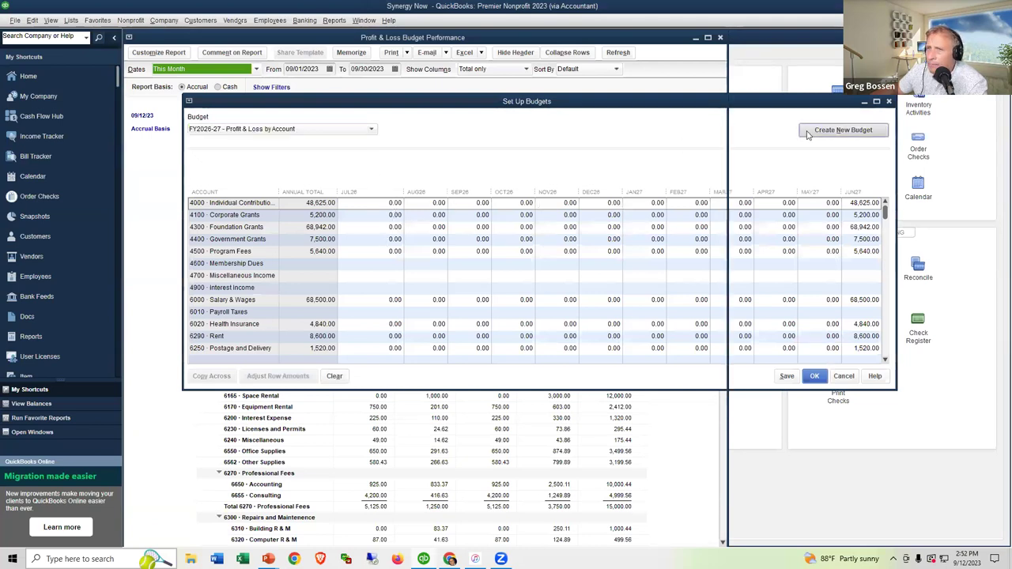
{"action": "left_click", "coordinate": [145, 72]}
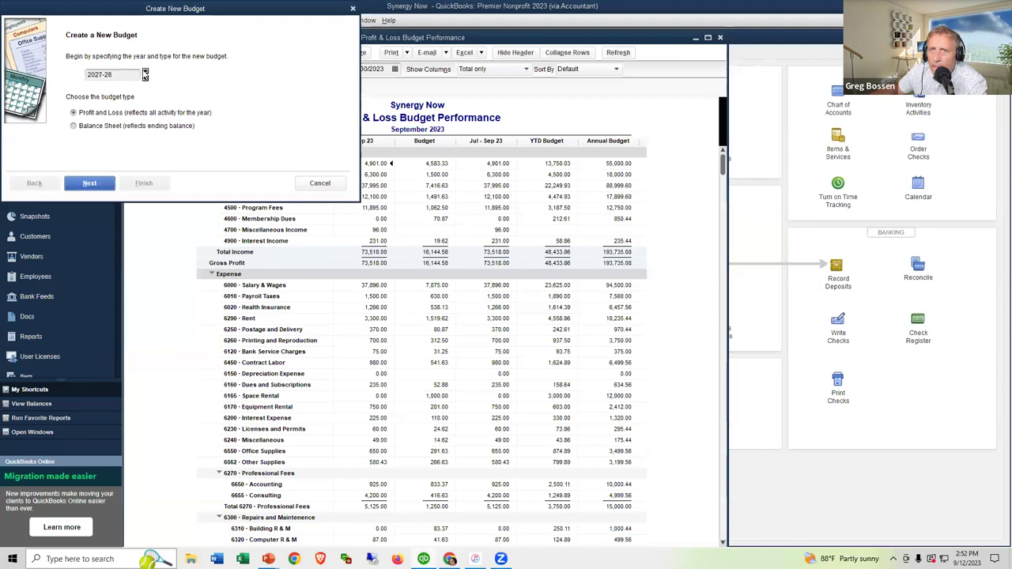
{"action": "left_click", "coordinate": [90, 184]}
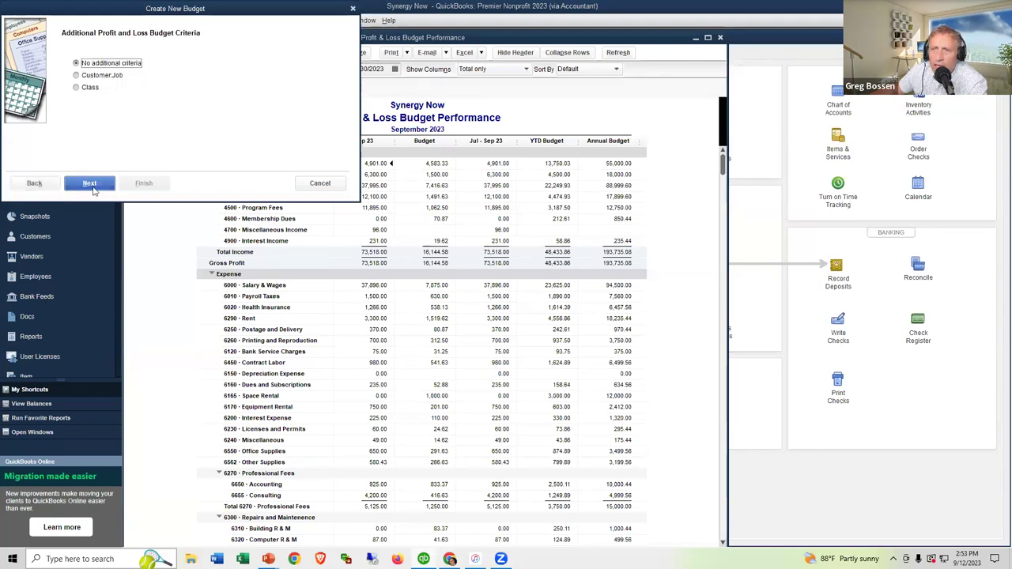
{"action": "left_click", "coordinate": [91, 185]}
{"action": "left_click", "coordinate": [141, 185]}
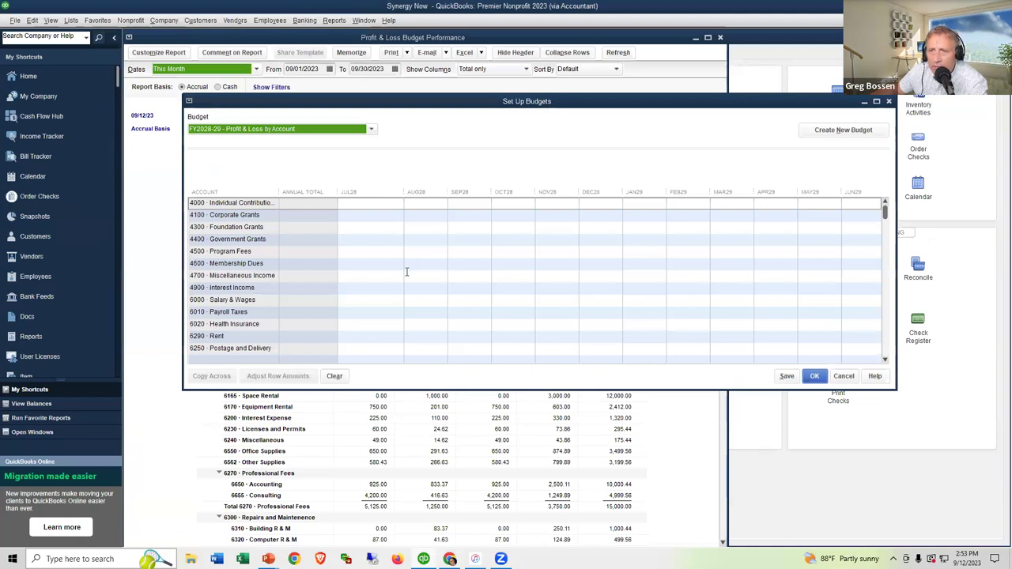
Step: Enter 120000/12 as the July amount for 6000 Salary & Wages and copy it across all months
{"action": "left_click", "coordinate": [387, 299]}
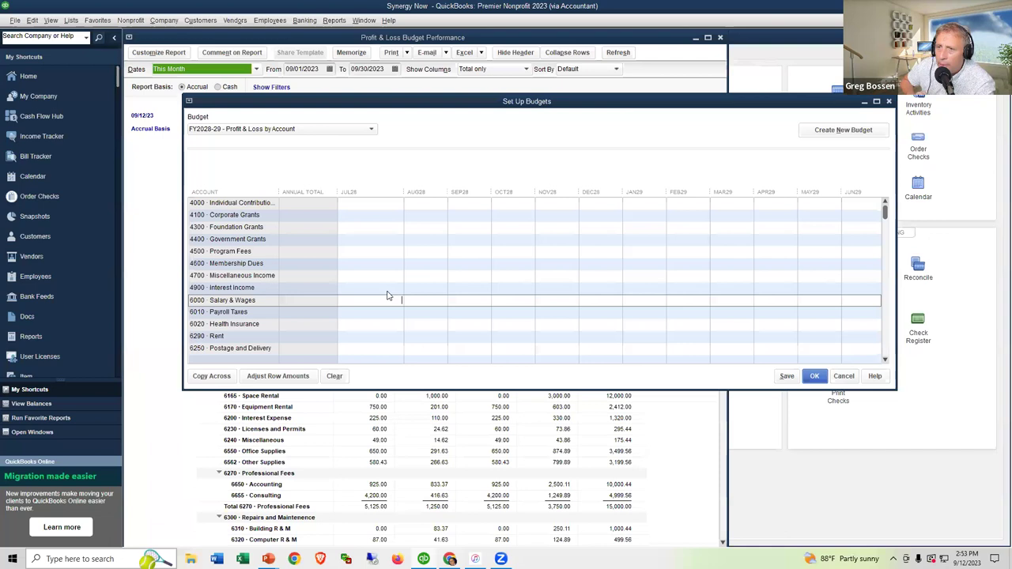
{"action": "type", "text": "120000"}
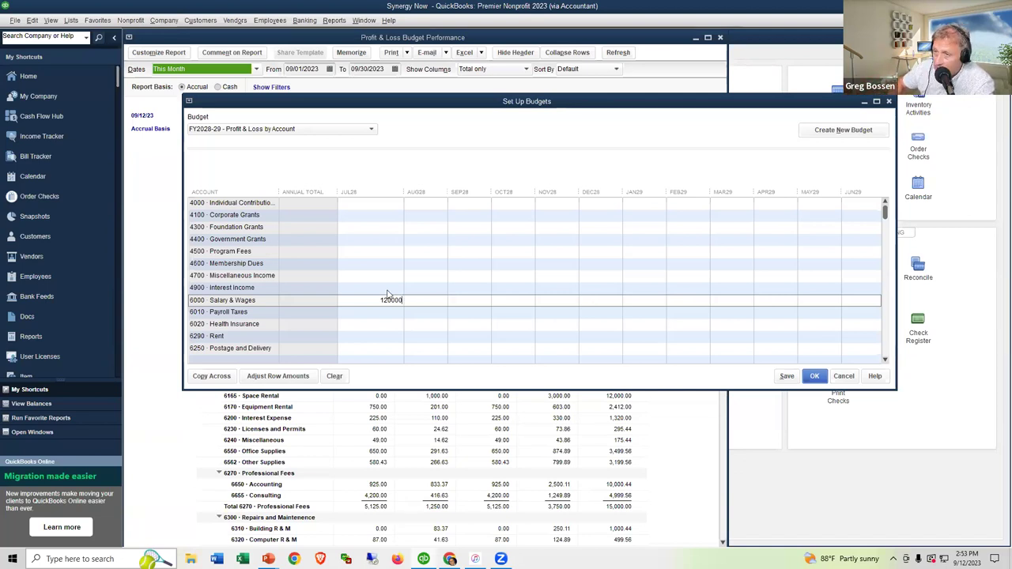
{"action": "type", "text": "/"}
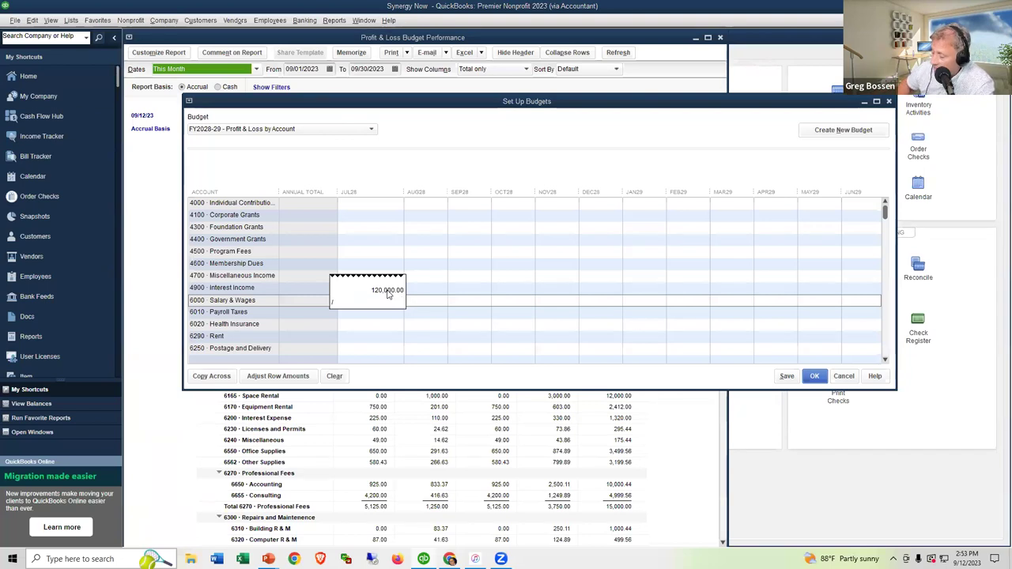
{"action": "type", "text": "12"}
{"action": "key", "text": "Tab"}
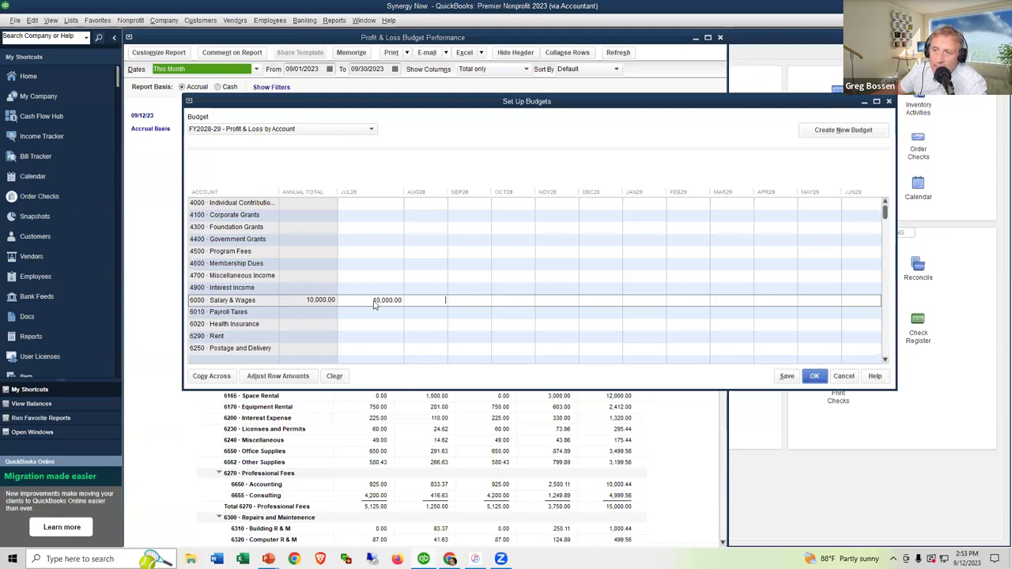
{"action": "left_click", "coordinate": [379, 301]}
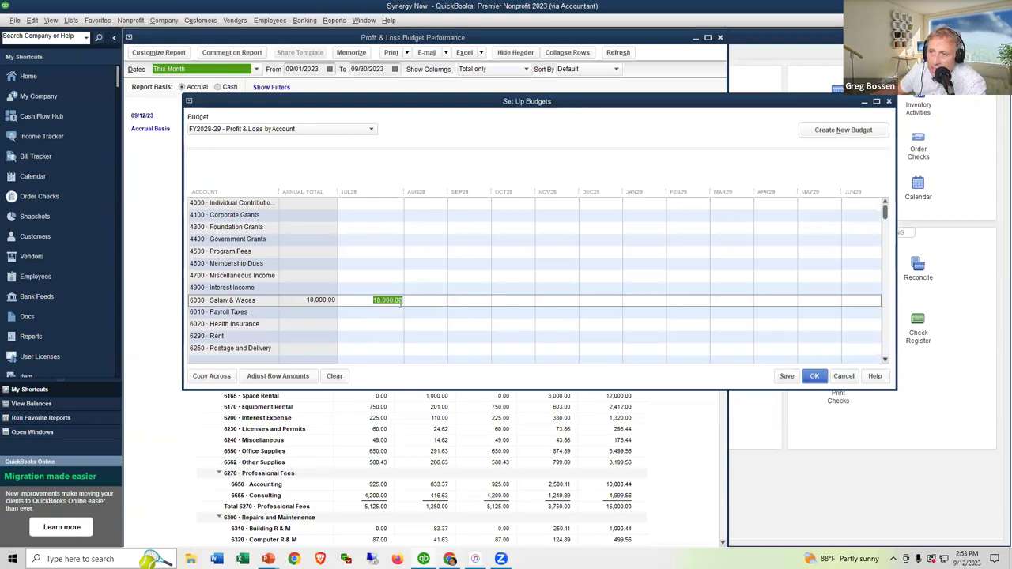
{"action": "left_click", "coordinate": [210, 375]}
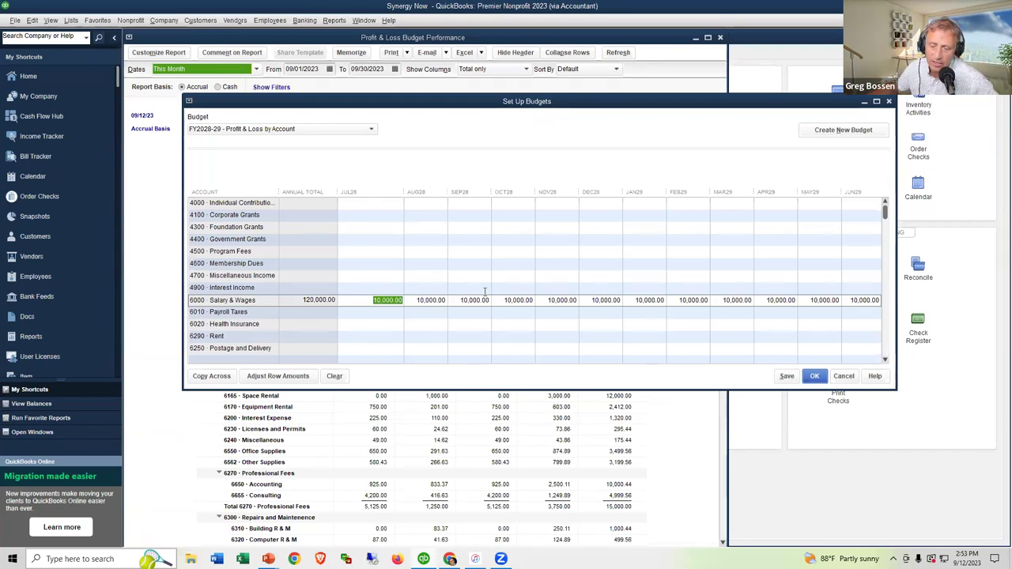
Step: Enter 500/12 as the July amount for 6250 Postage and Delivery and copy it across all months
{"action": "scroll", "coordinate": [493, 303], "scroll_direction": "down", "scroll_amount": 2}
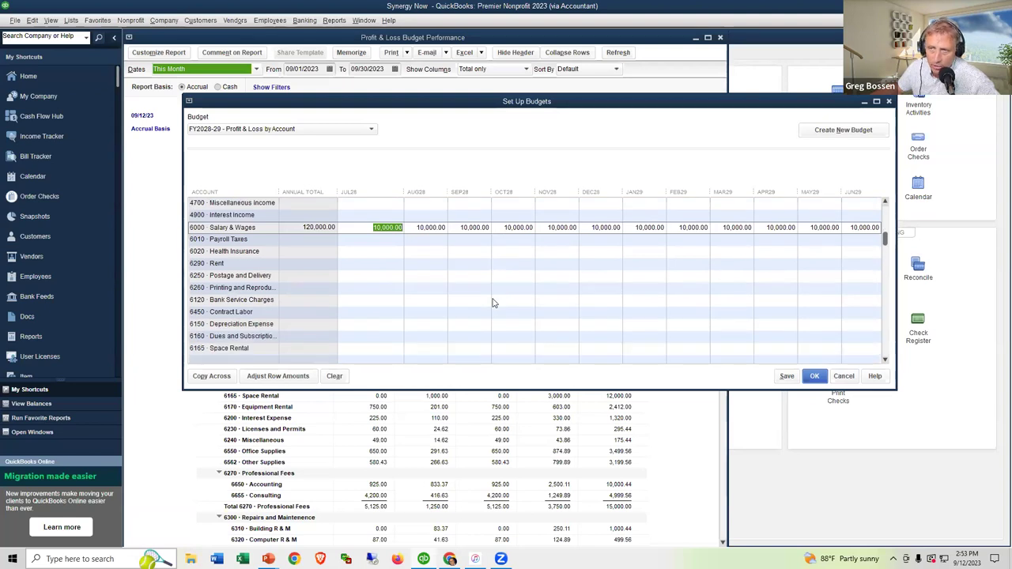
{"action": "left_click", "coordinate": [383, 276]}
{"action": "type", "text": "500"}
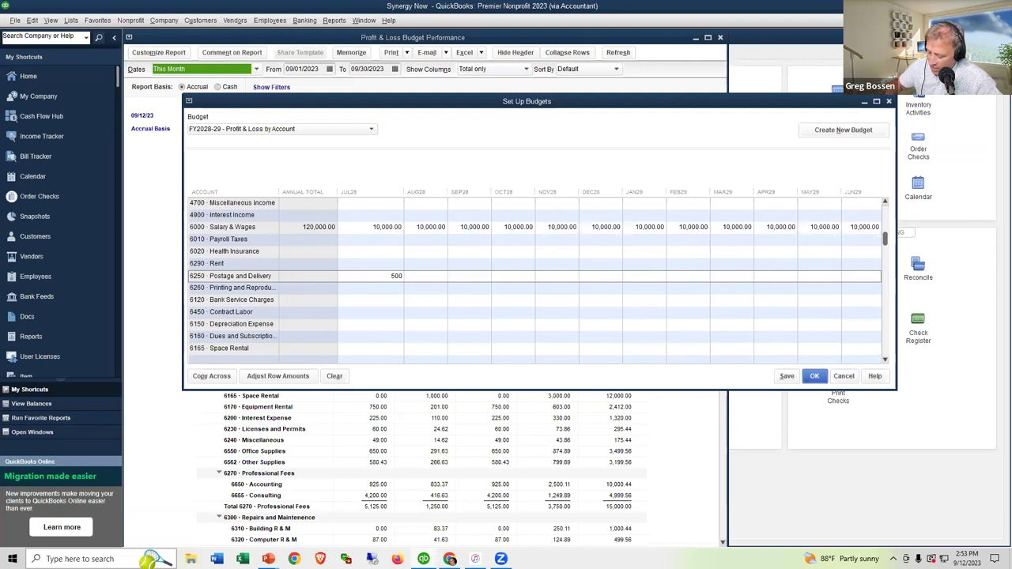
{"action": "type", "text": "/"}
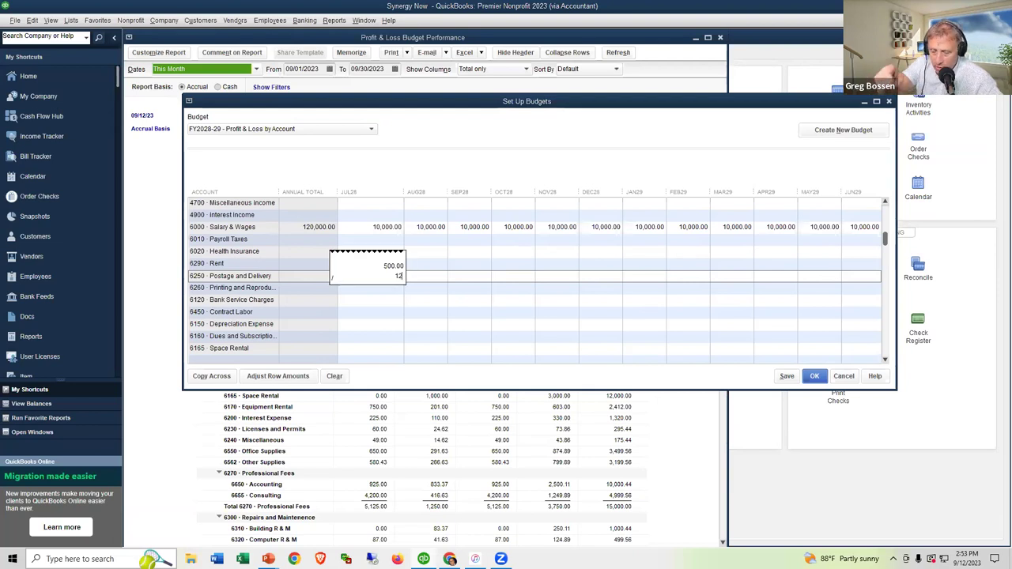
{"action": "type", "text": "12"}
{"action": "key", "text": "Tab"}
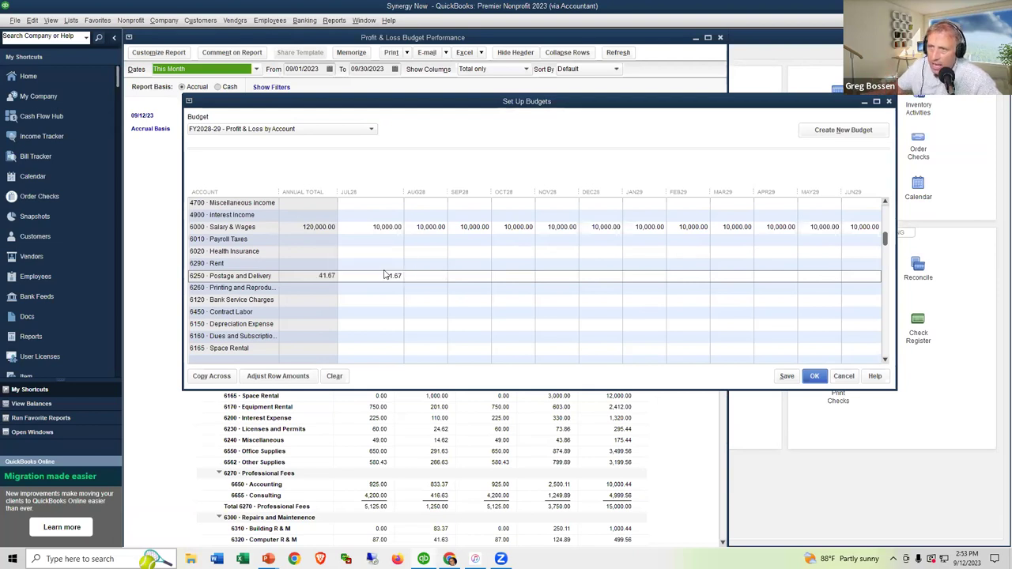
{"action": "left_click", "coordinate": [389, 276]}
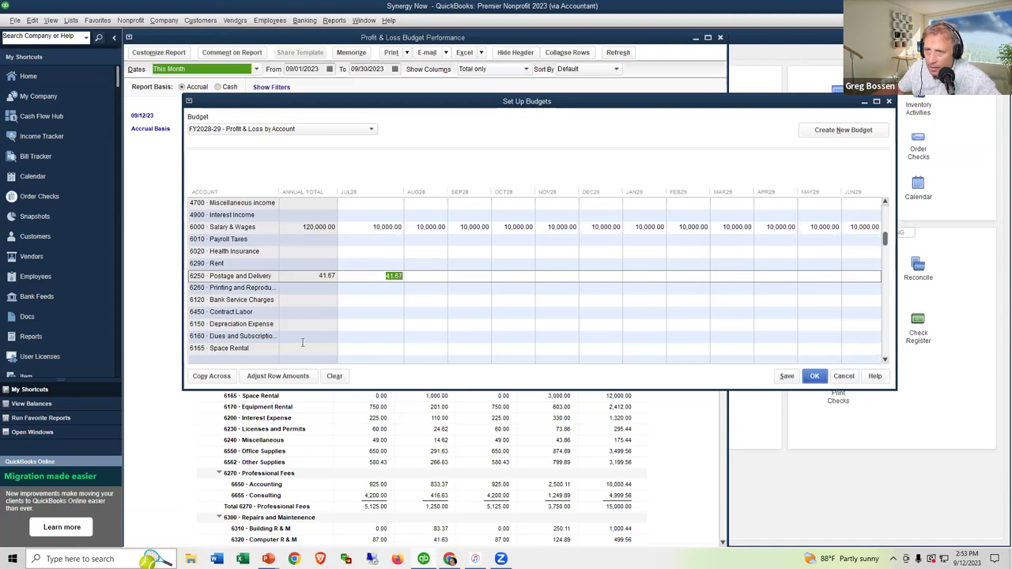
{"action": "left_click", "coordinate": [204, 377]}
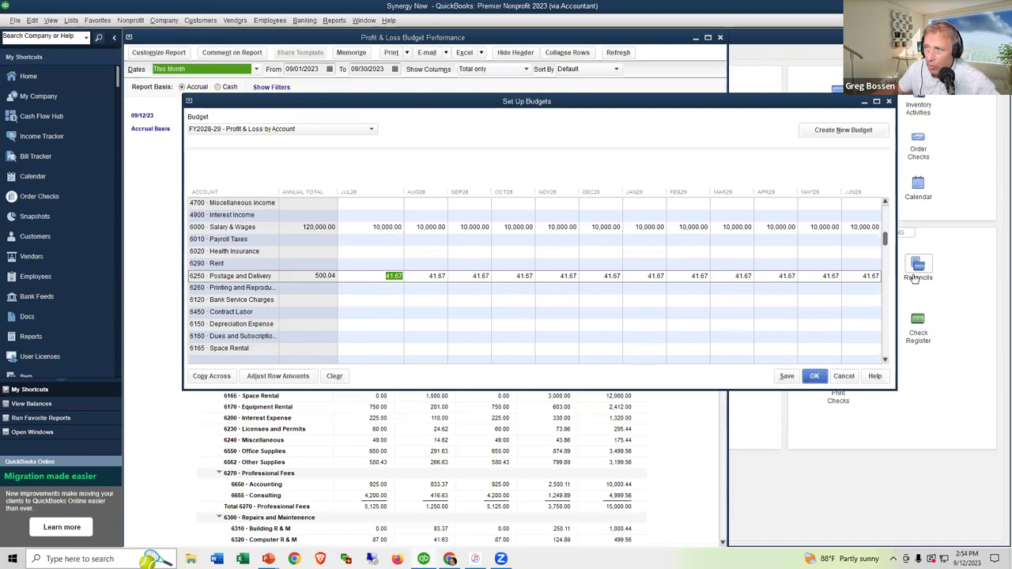
Step: Set the June amount for 6250 Postage and Delivery to 41.63 to correct the rounding
{"action": "left_click", "coordinate": [876, 276]}
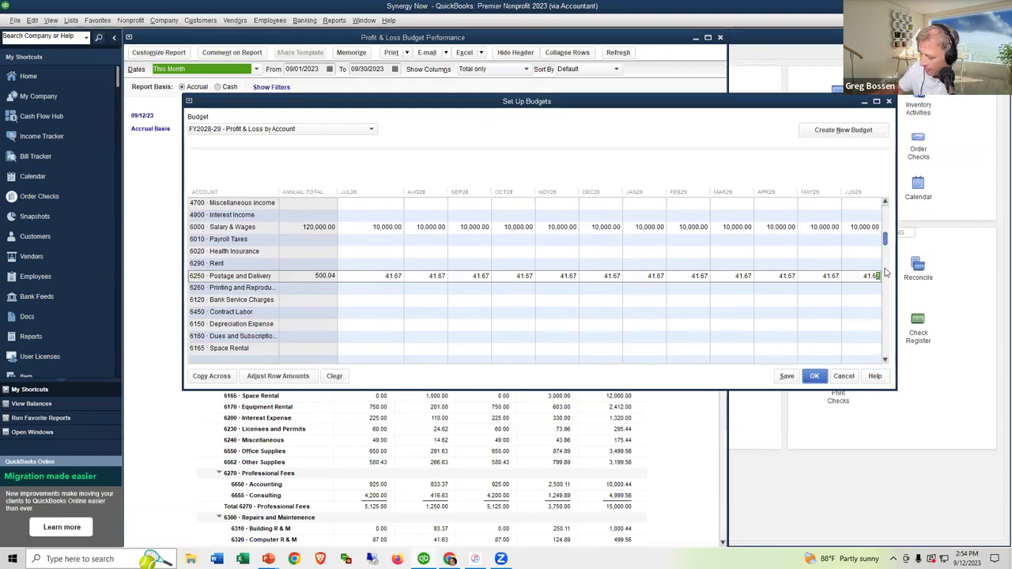
{"action": "type", "text": "3"}
{"action": "key", "text": "Tab"}
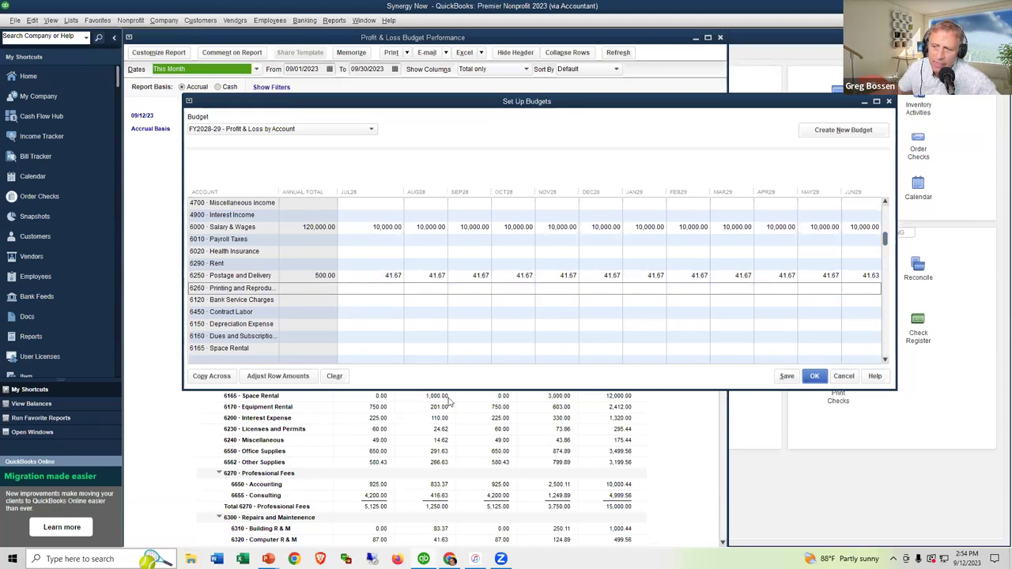
Step: Switch to QuickBooks Online and create a consolidated Profit and loss budget for FY 2024 (Jul 2023 - Jun 2024)
{"action": "mouse_move", "coordinate": [450, 557]}
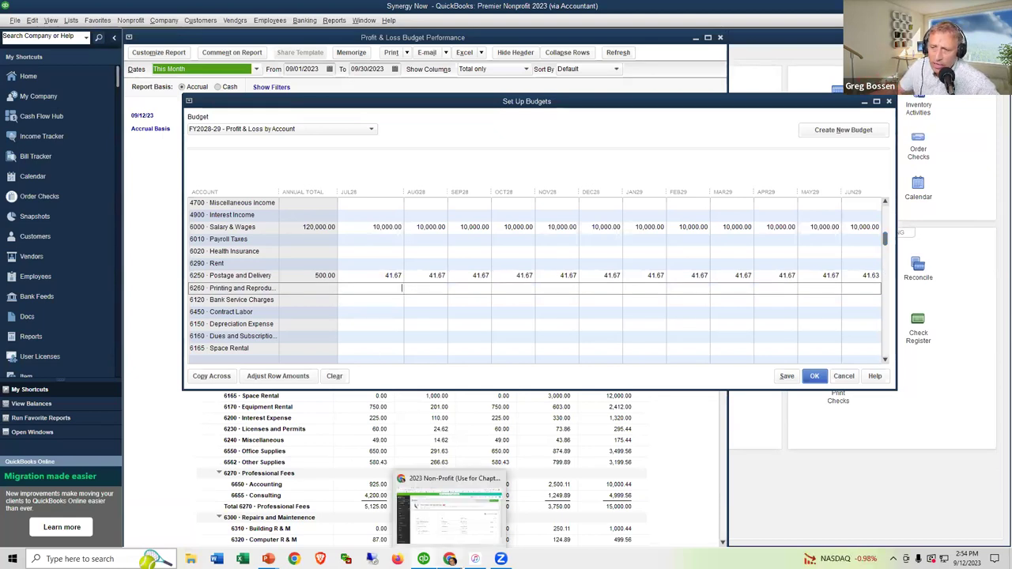
{"action": "left_click", "coordinate": [467, 506]}
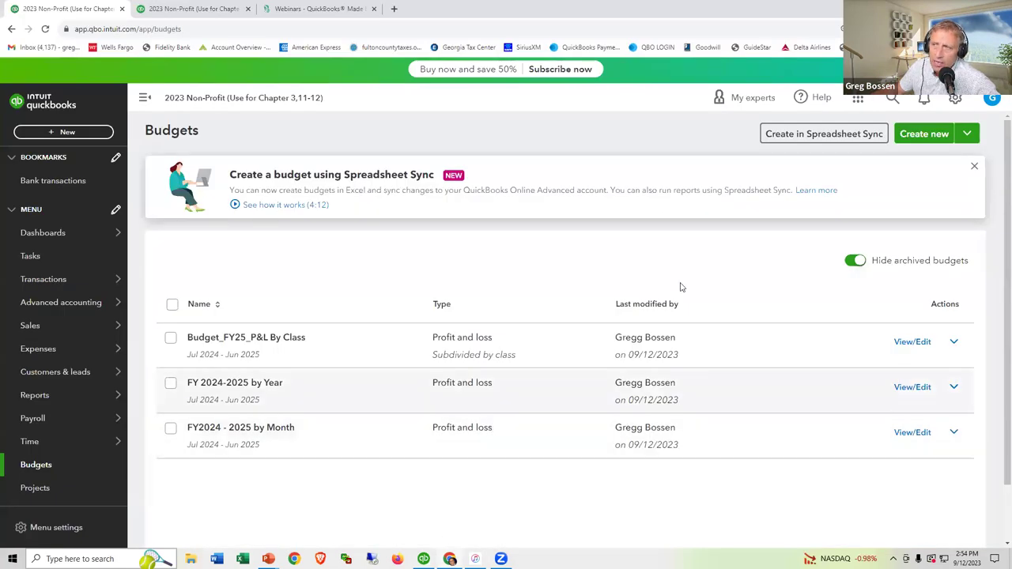
{"action": "left_click", "coordinate": [916, 136]}
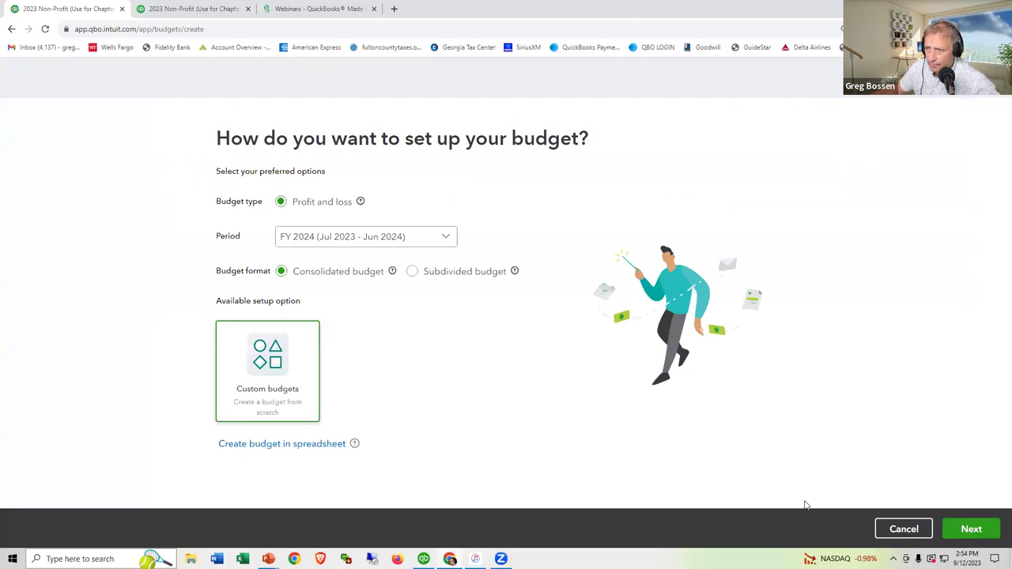
{"action": "left_click", "coordinate": [965, 529]}
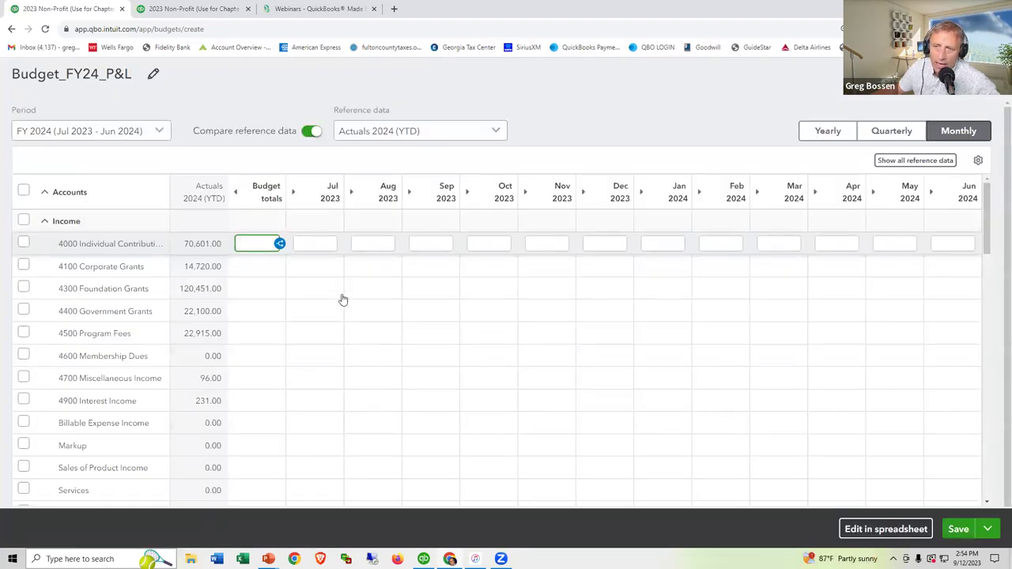
Step: Enter 500/12 as the July 2023 amount for 6250 Postage and Delivery and copy it across the remaining months
{"action": "scroll", "coordinate": [322, 365], "scroll_direction": "down", "scroll_amount": 1}
{"action": "scroll", "coordinate": [322, 365], "scroll_direction": "down", "scroll_amount": 10}
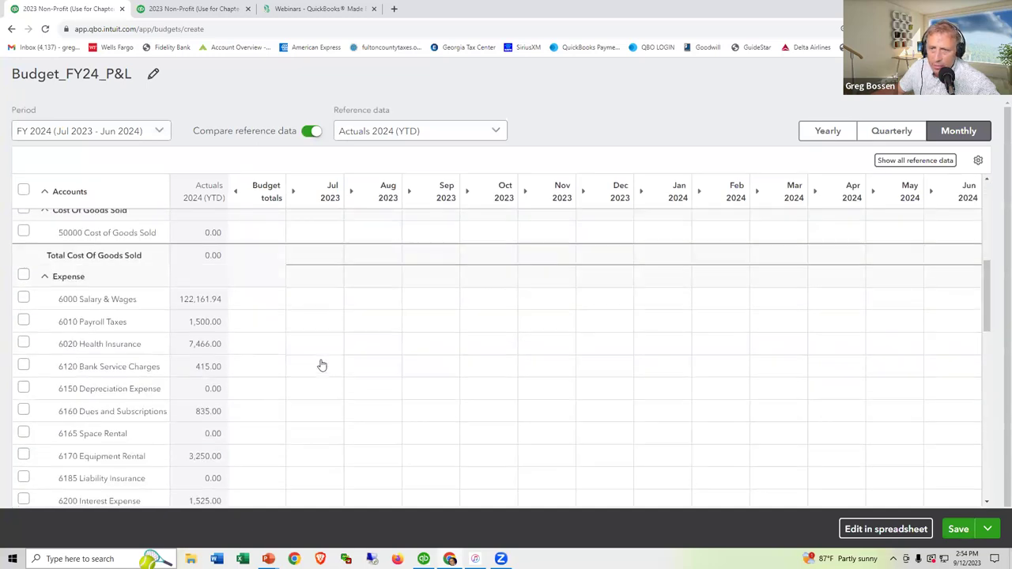
{"action": "left_click", "coordinate": [303, 361]}
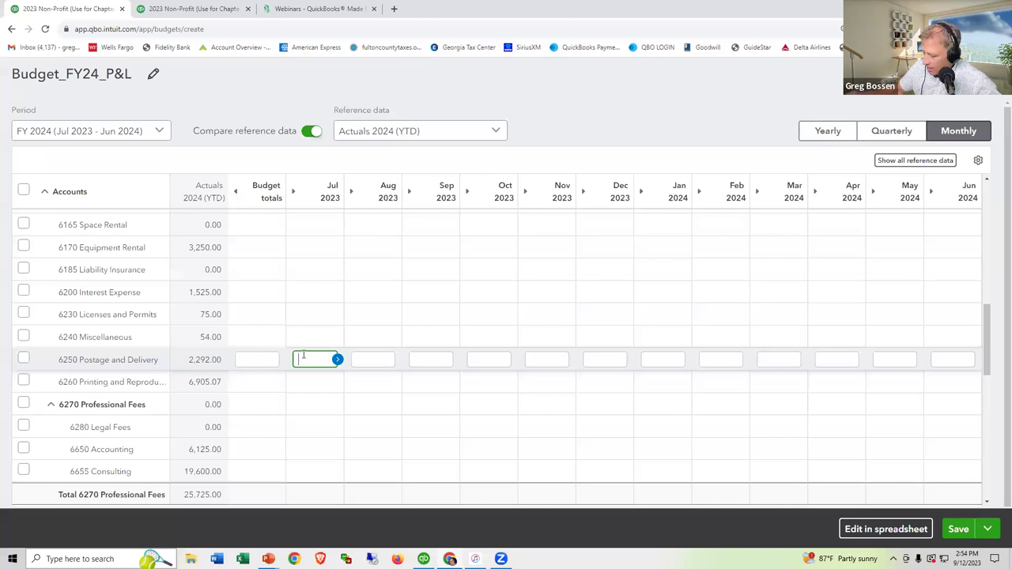
{"action": "type", "text": "500/12"}
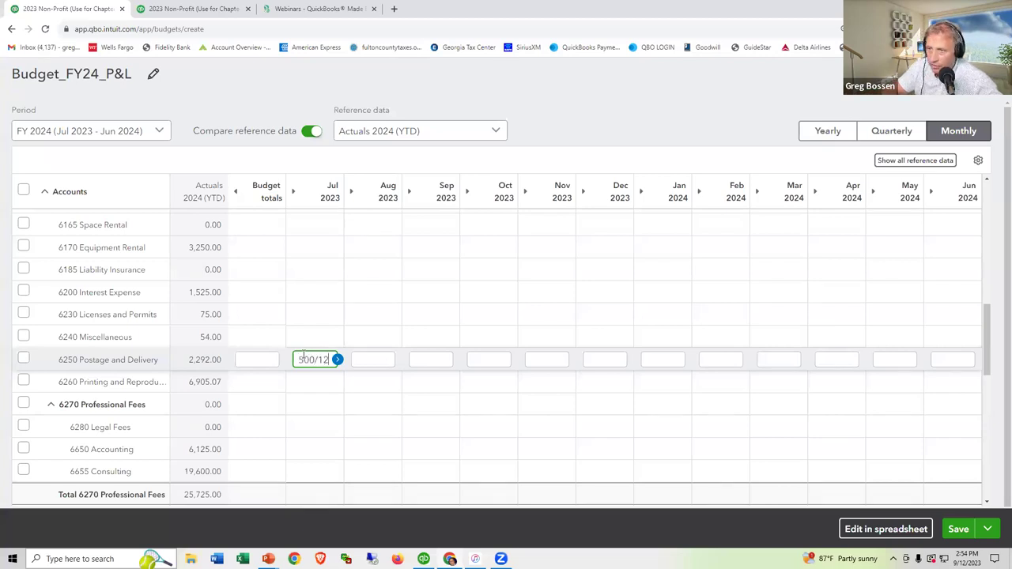
{"action": "key", "text": "Tab"}
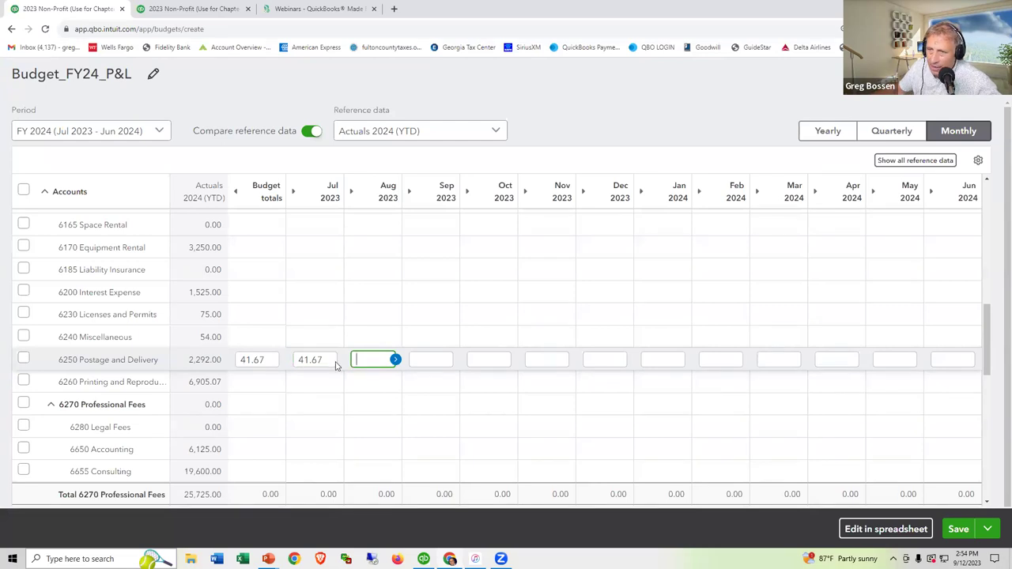
{"action": "left_click", "coordinate": [305, 359]}
{"action": "left_click_drag", "start_coordinate": [305, 359], "coordinate": [287, 362]}
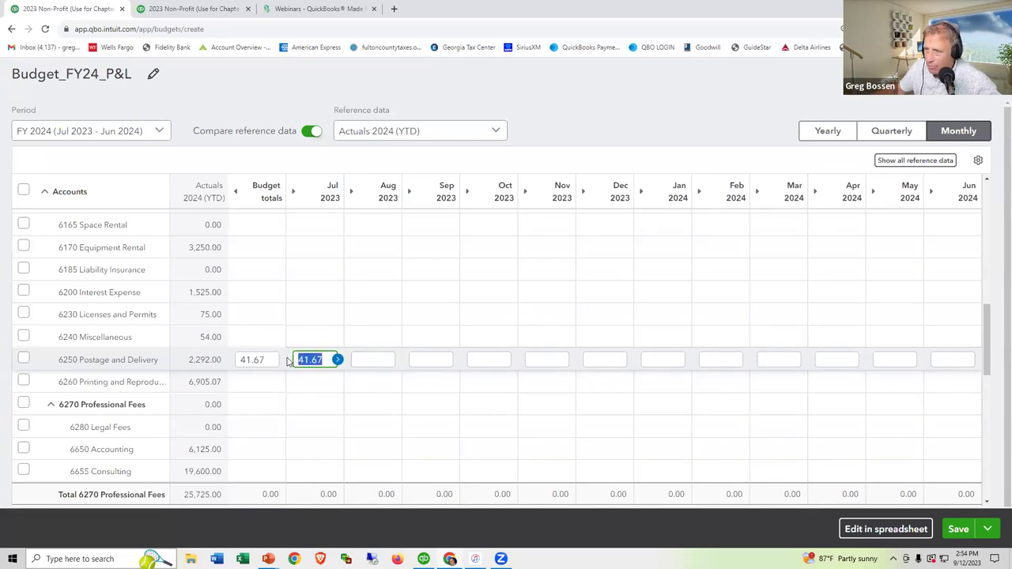
{"action": "left_click", "coordinate": [337, 359]}
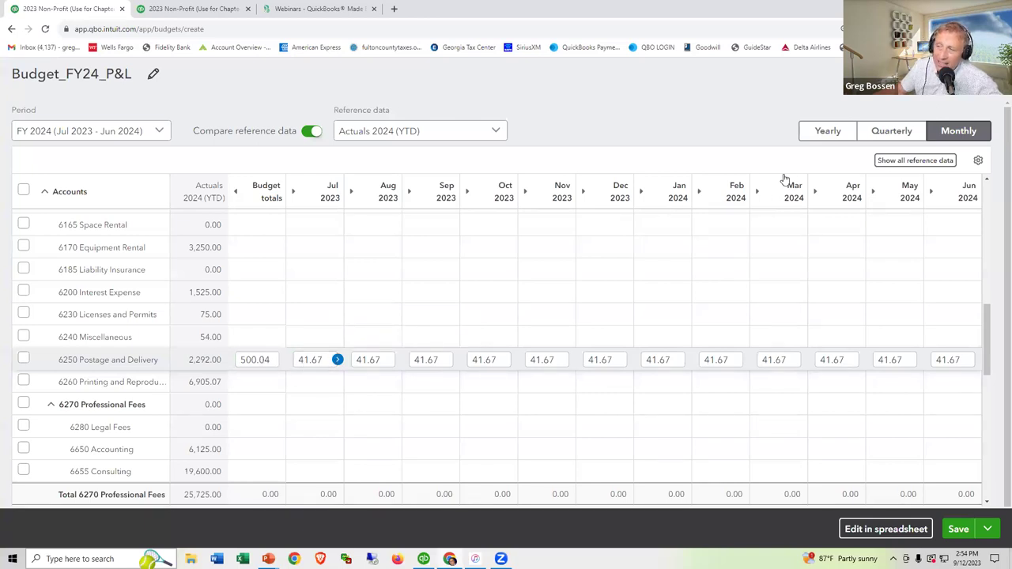
Step: Show the budget by year and set the 6250 Postage and Delivery budget total to 500
{"action": "left_click", "coordinate": [826, 133]}
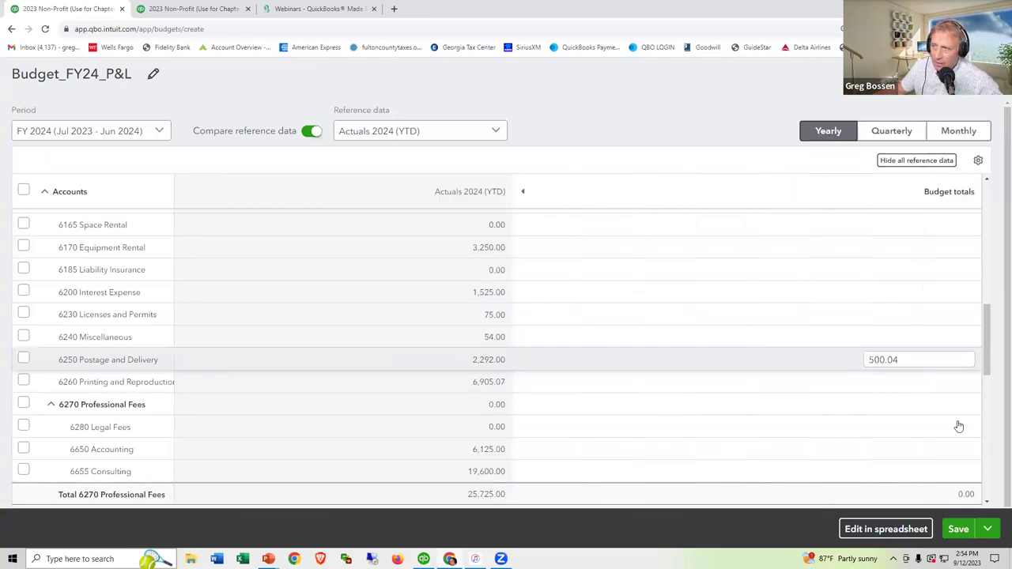
{"action": "left_click", "coordinate": [902, 364]}
{"action": "type", "text": "500"}
{"action": "key", "text": "Tab"}
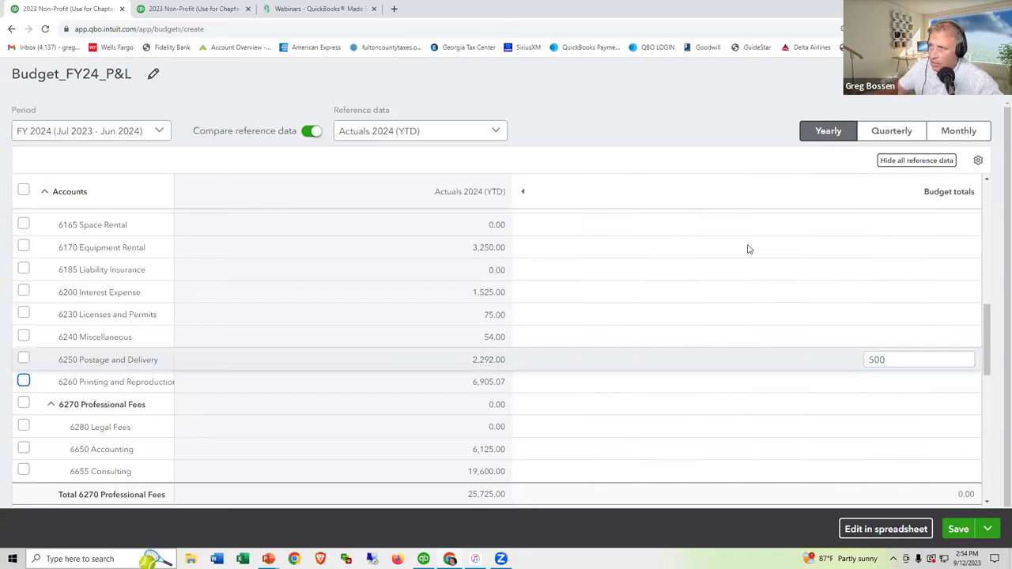
Step: Show the Budget_FY24_P&L amounts by month and leave the budget without saving it
{"action": "left_click", "coordinate": [950, 136]}
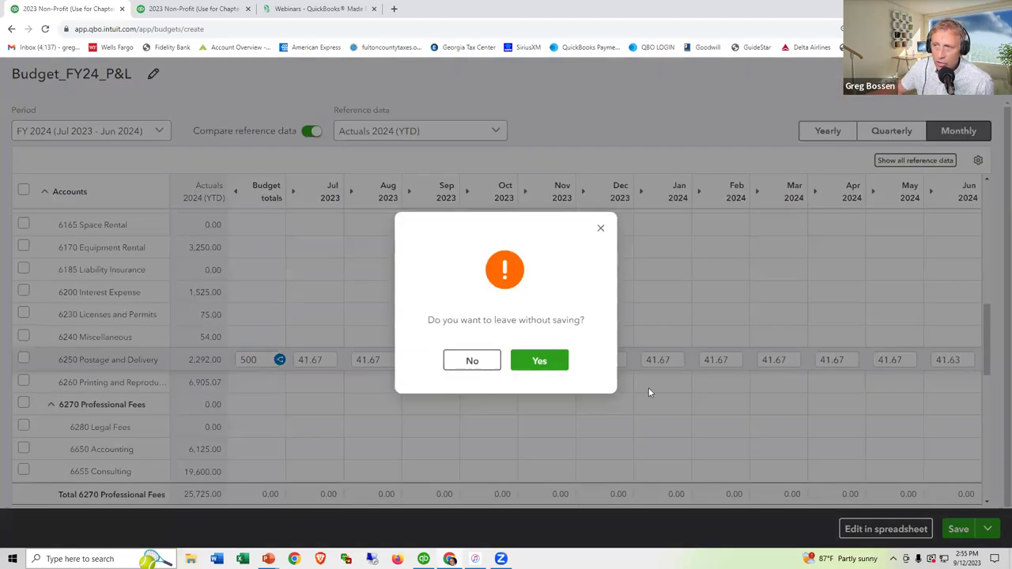
{"action": "left_click", "coordinate": [557, 363]}
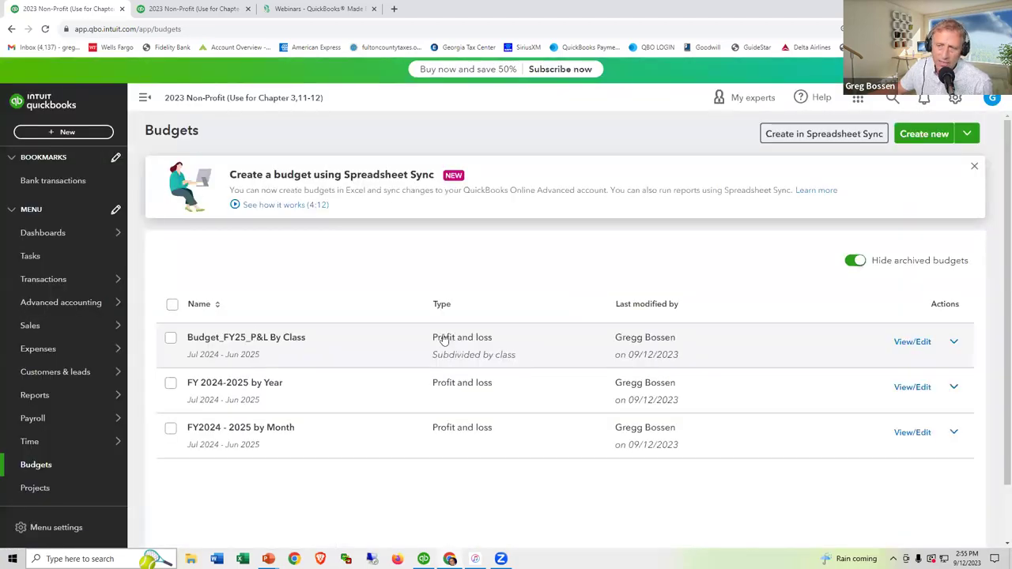
Step: Run the Budget vs. Actuals report for the FY 2024-2025 by Year budget
{"action": "left_click", "coordinate": [954, 387]}
{"action": "left_click", "coordinate": [879, 242]}
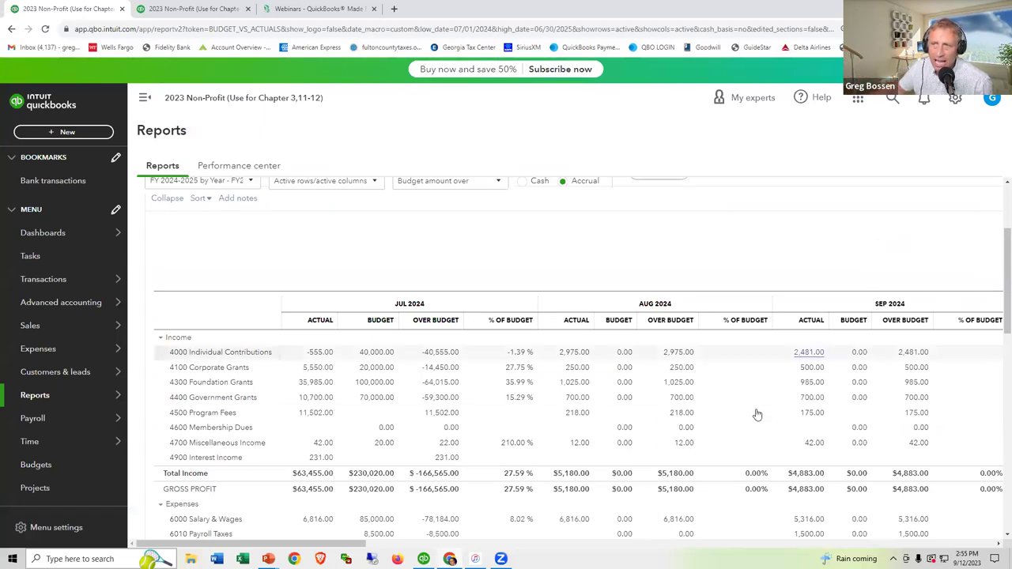
{"action": "scroll", "coordinate": [759, 416], "scroll_direction": "up", "scroll_amount": 2}
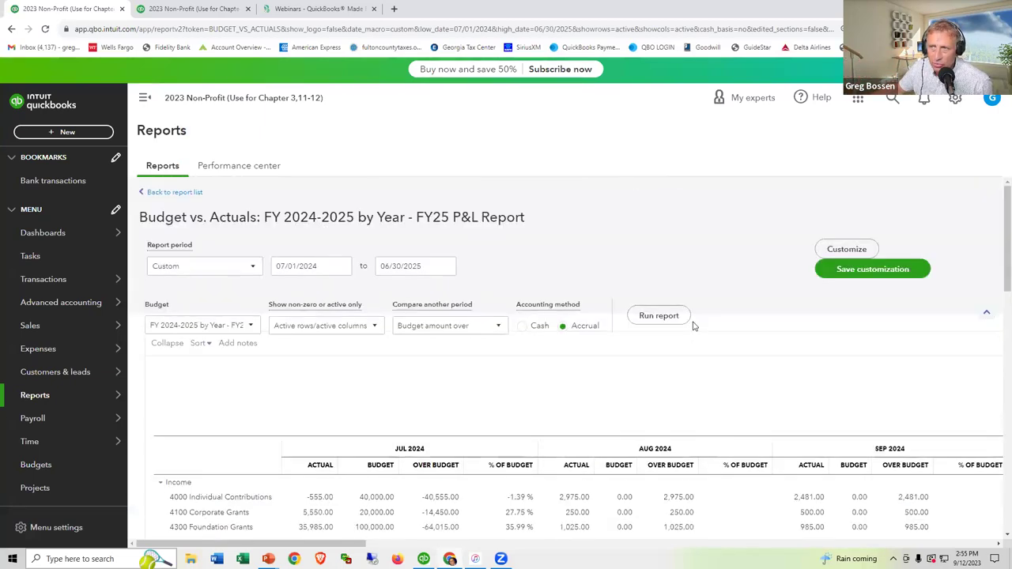
Step: Customize the report grid to Accounts vs. Total and rerun the report
{"action": "left_click", "coordinate": [248, 271]}
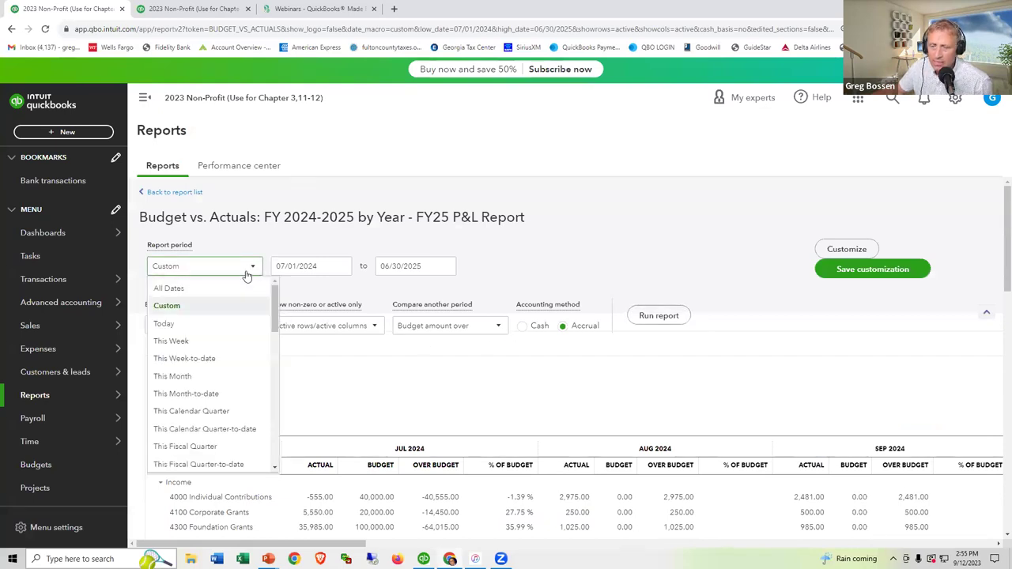
{"action": "left_click", "coordinate": [845, 250]}
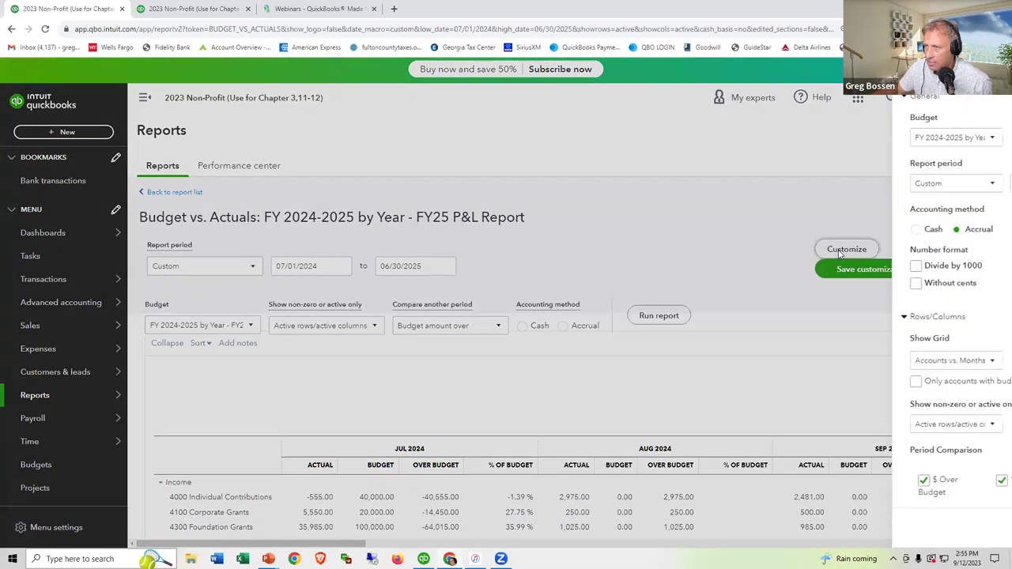
{"action": "left_click", "coordinate": [786, 363]}
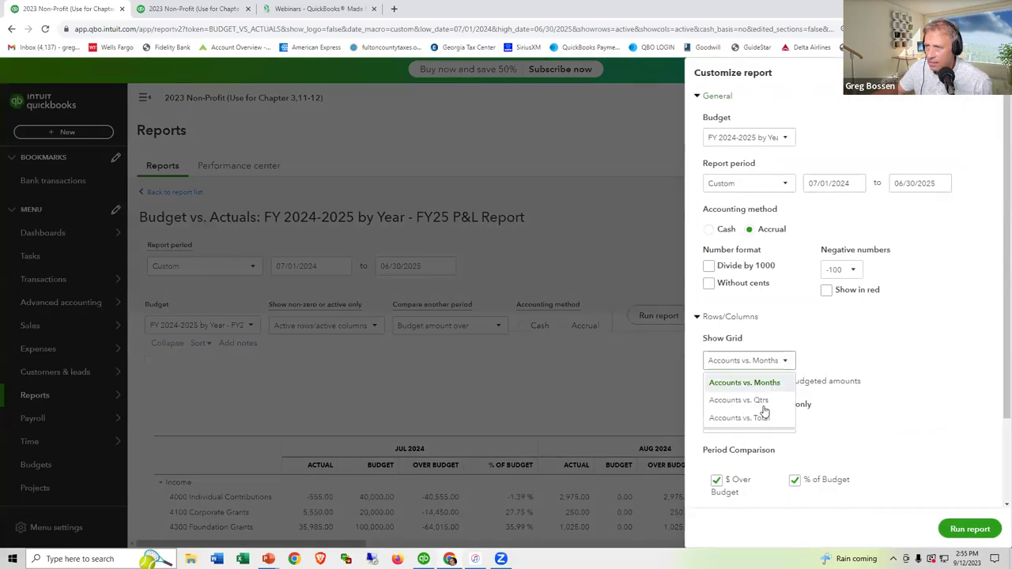
{"action": "left_click", "coordinate": [759, 417]}
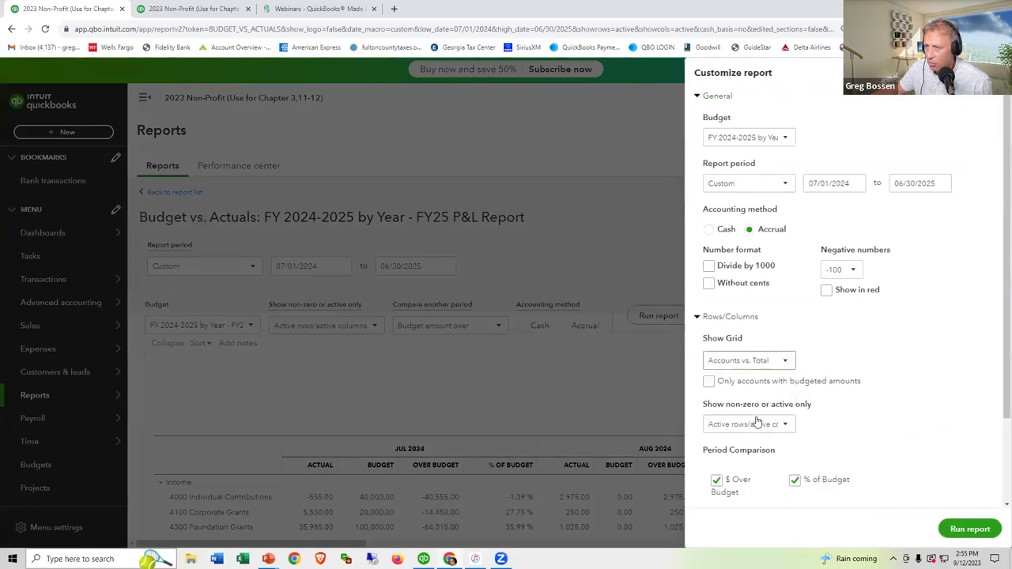
{"action": "left_click", "coordinate": [958, 530]}
{"action": "scroll", "coordinate": [870, 447], "scroll_direction": "down", "scroll_amount": 2}
{"action": "scroll", "coordinate": [869, 433], "scroll_direction": "up", "scroll_amount": 2}
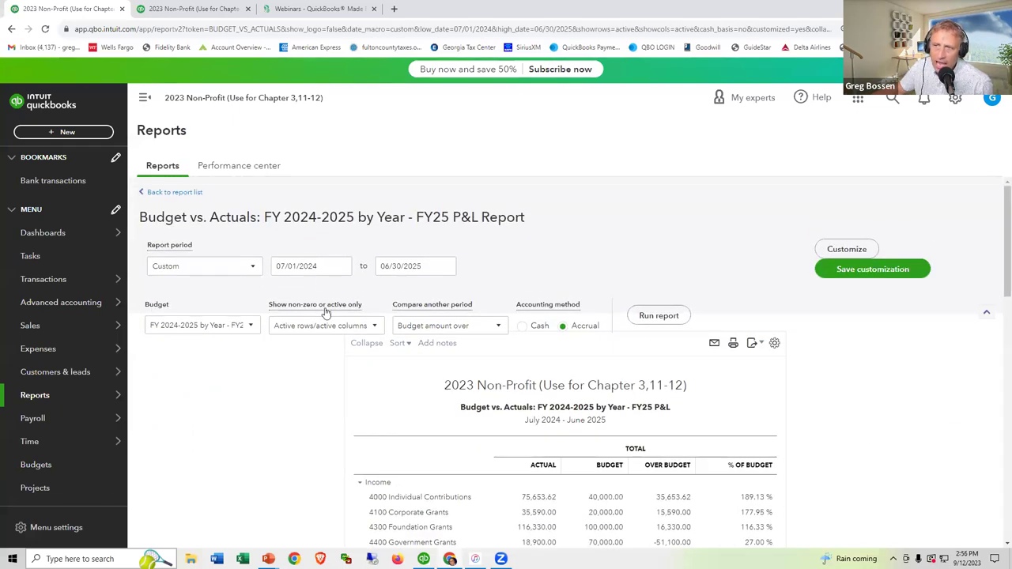
Step: Set the report period's start date to 07/01/2023 and rerun the report
{"action": "left_click", "coordinate": [318, 269]}
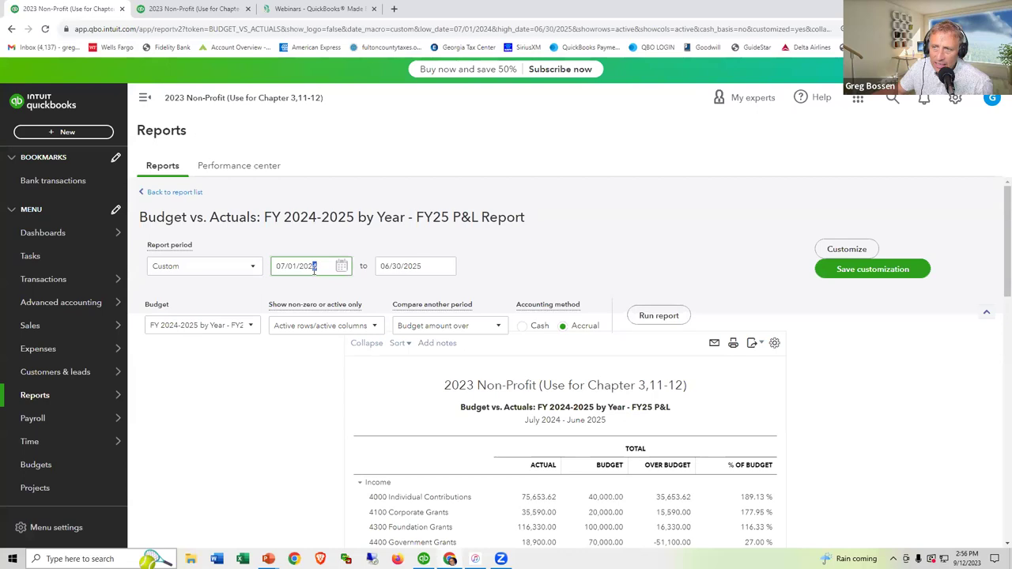
{"action": "type", "text": "3"}
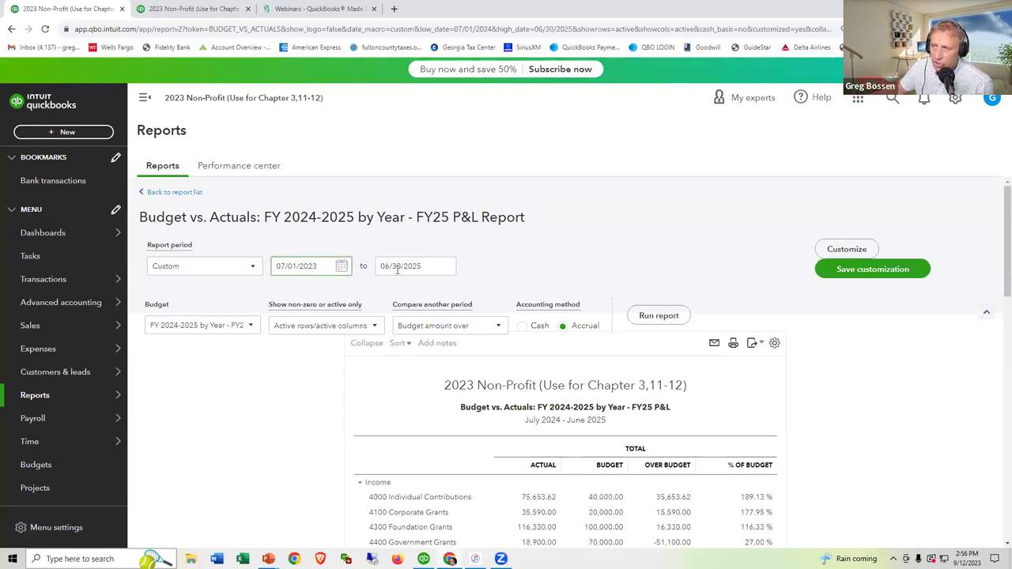
{"action": "left_click", "coordinate": [642, 316]}
{"action": "scroll", "coordinate": [603, 310], "scroll_direction": "up", "scroll_amount": 2}
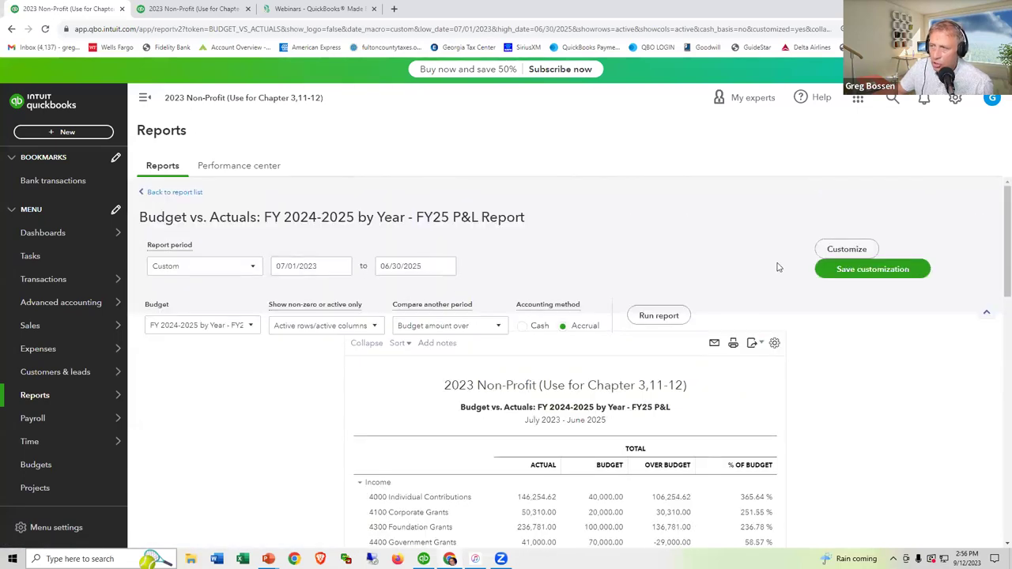
Step: Examine the report's customization choices for the grid, rows and columns, and period comparison
{"action": "left_click", "coordinate": [825, 249]}
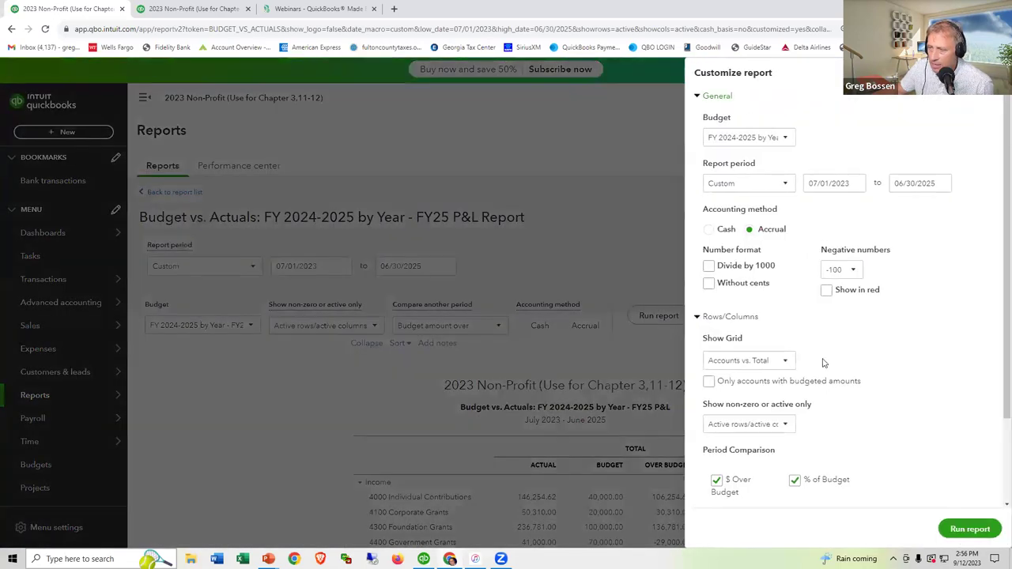
{"action": "left_click", "coordinate": [786, 361]}
{"action": "left_click", "coordinate": [786, 362]}
{"action": "scroll", "coordinate": [830, 350], "scroll_direction": "down", "scroll_amount": 2}
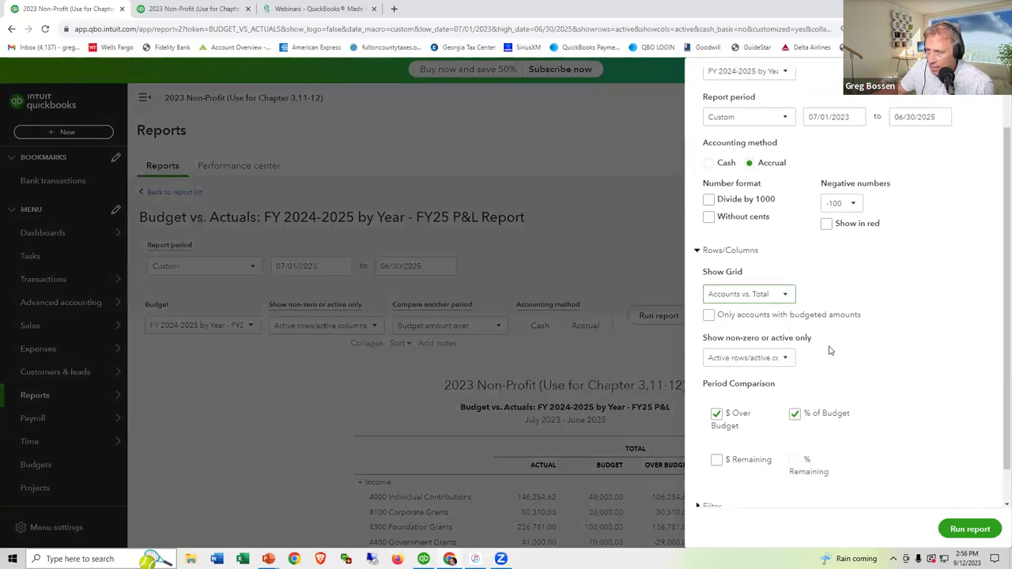
{"action": "scroll", "coordinate": [830, 350], "scroll_direction": "up", "scroll_amount": 1}
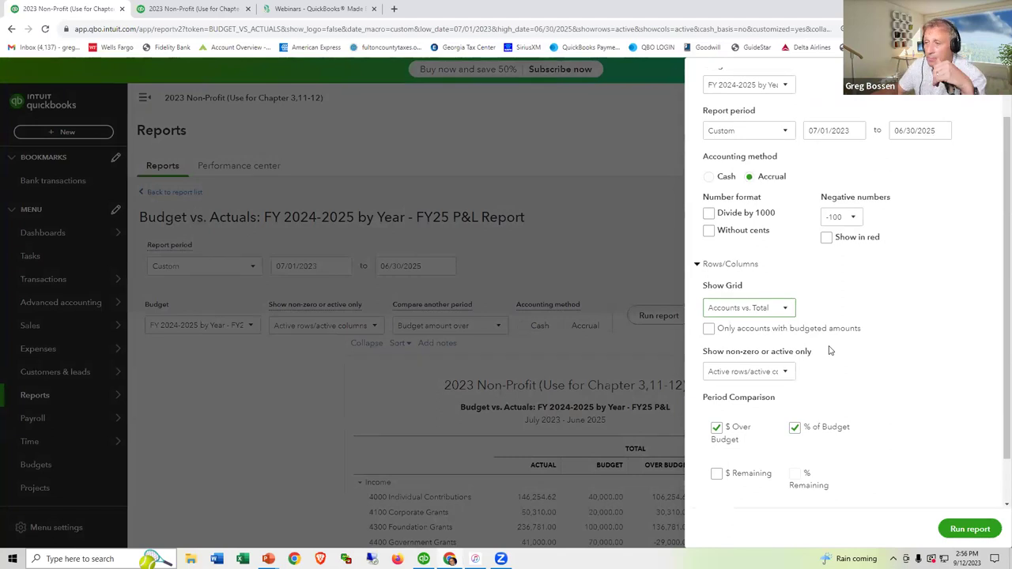
{"action": "scroll", "coordinate": [830, 350], "scroll_direction": "up", "scroll_amount": 1}
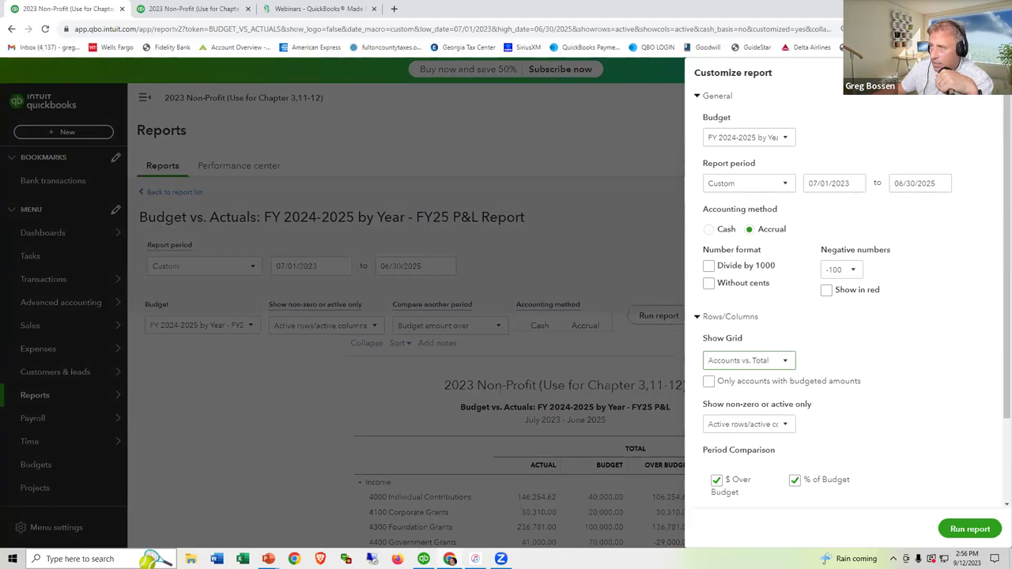
{"action": "left_click", "coordinate": [472, 314]}
{"action": "left_click", "coordinate": [500, 328]}
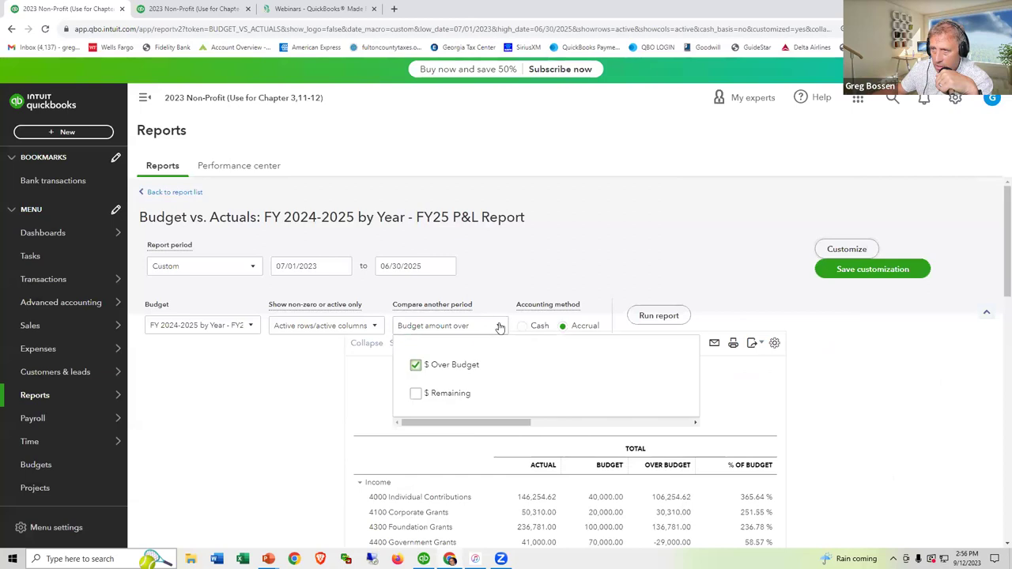
{"action": "left_click", "coordinate": [554, 249]}
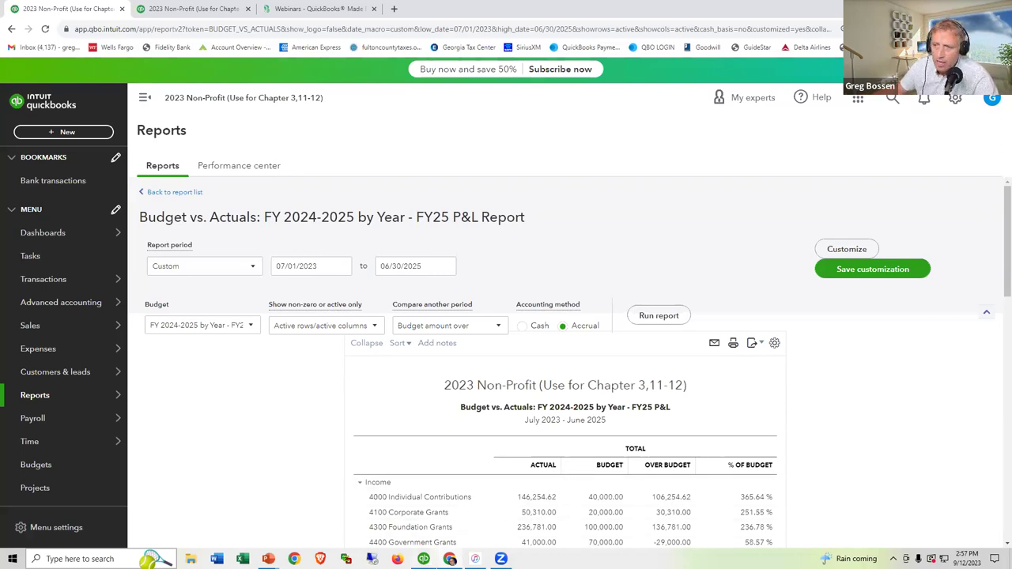
Step: Switch to QuickBooks Desktop, close the FY2028-29 budget without recording it, and close both open budget reports
{"action": "left_click", "coordinate": [424, 559]}
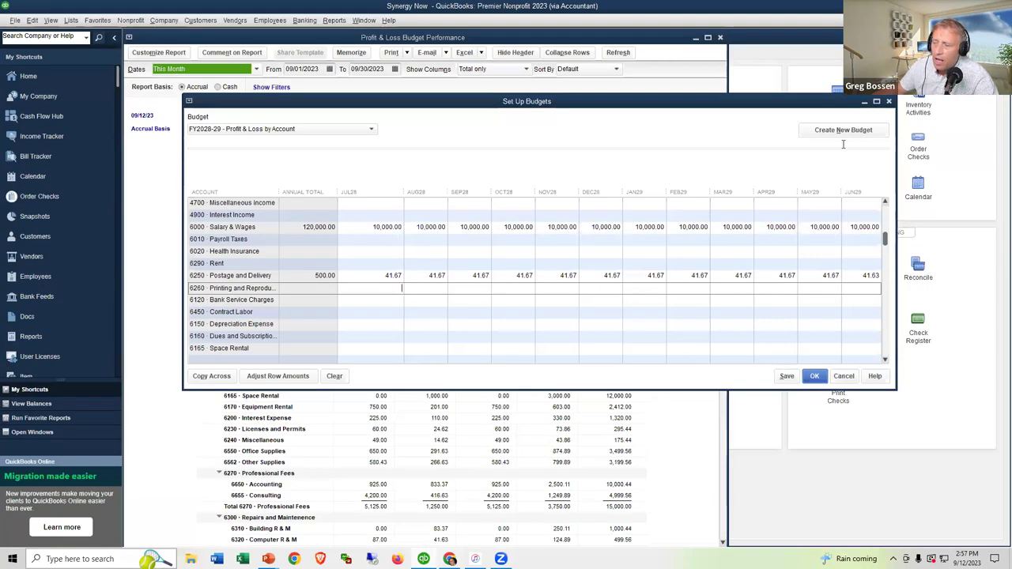
{"action": "left_click", "coordinate": [889, 102]}
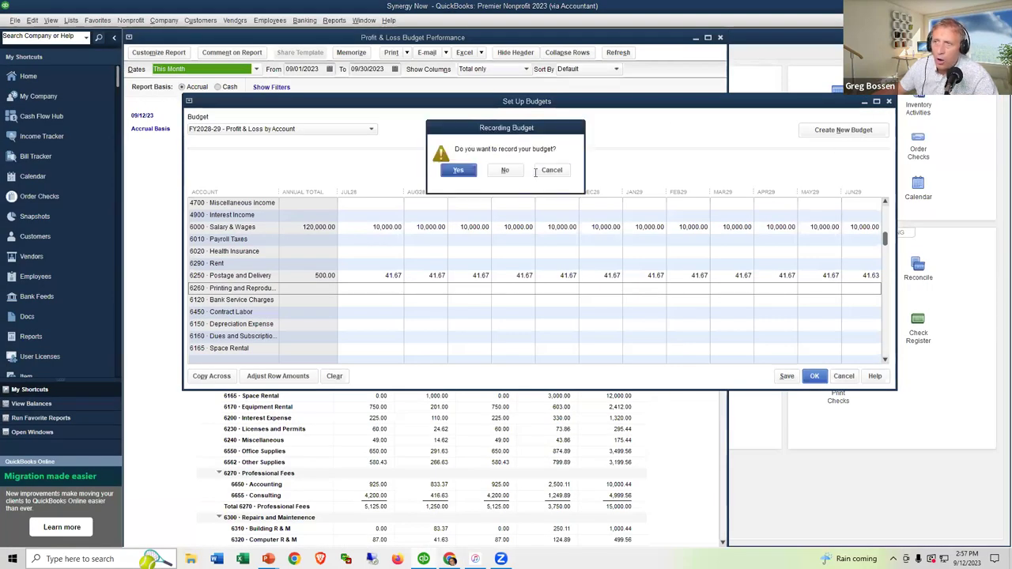
{"action": "left_click", "coordinate": [505, 170]}
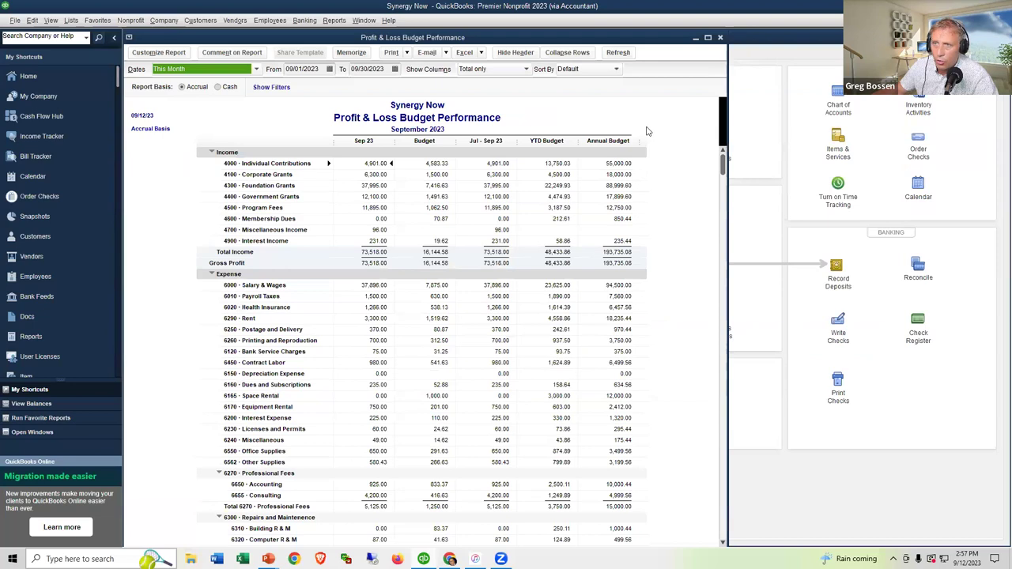
{"action": "left_click", "coordinate": [719, 38]}
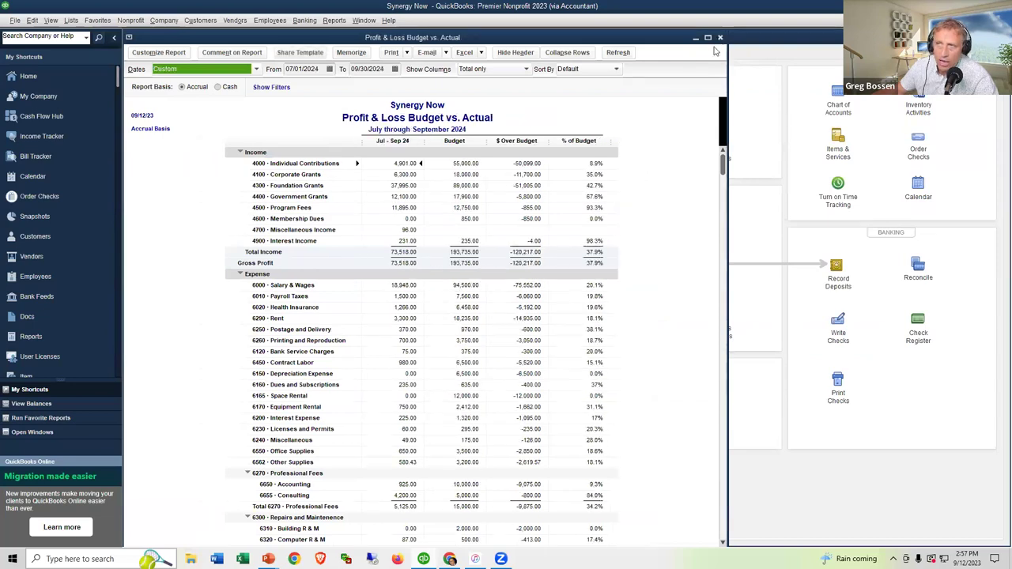
{"action": "left_click", "coordinate": [720, 38]}
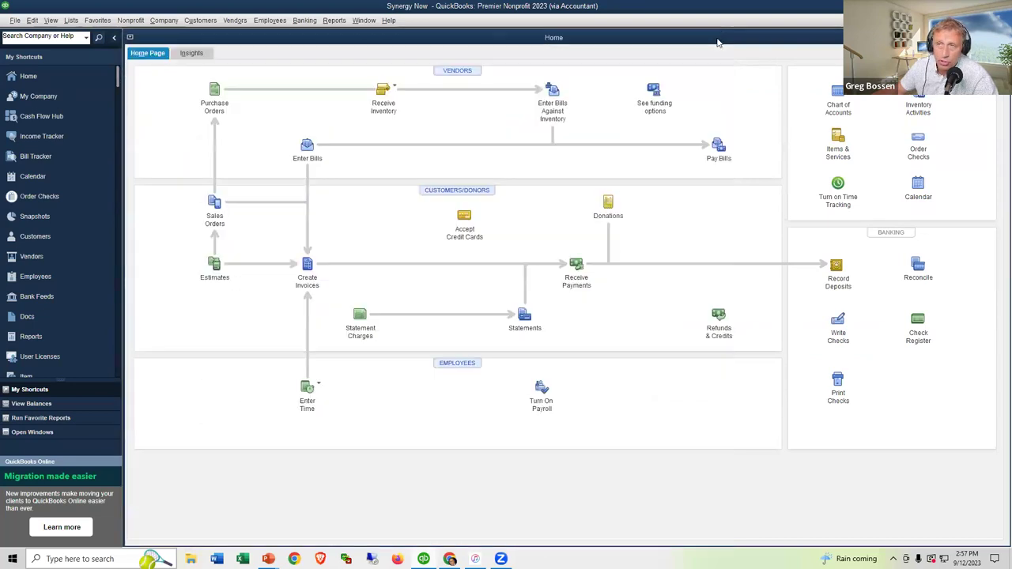
Step: Start a check with a 6170 Equipment Rental expense line assigned to the Go-Green Guidance Center class, and discard it unrecorded
{"action": "left_click", "coordinate": [836, 322]}
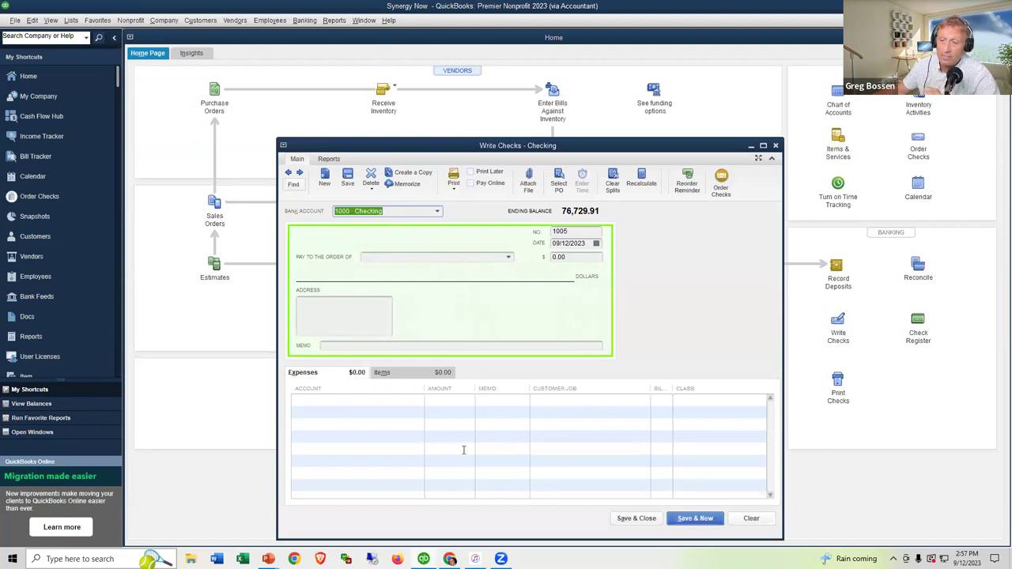
{"action": "left_click", "coordinate": [418, 401]}
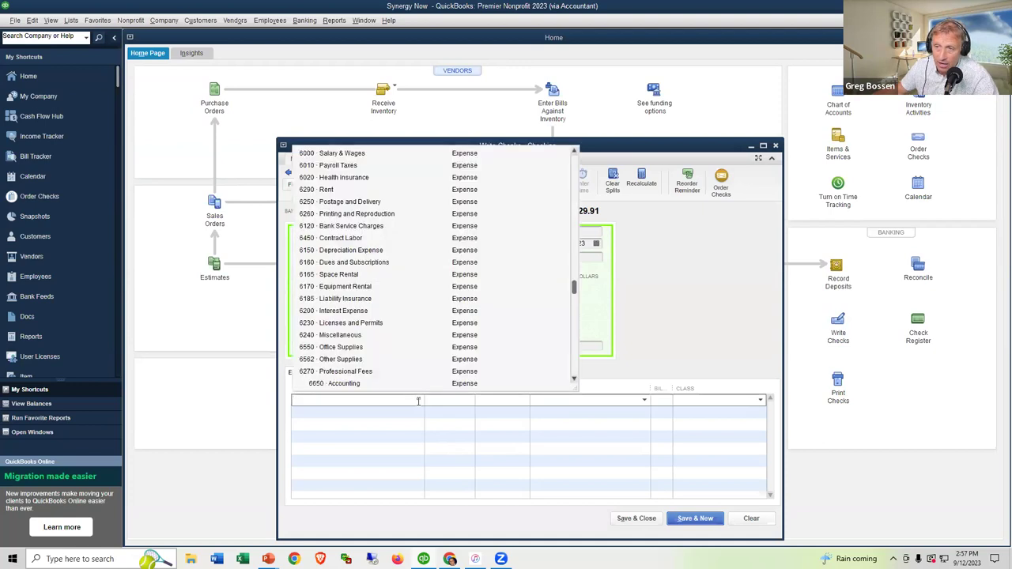
{"action": "left_click", "coordinate": [367, 289]}
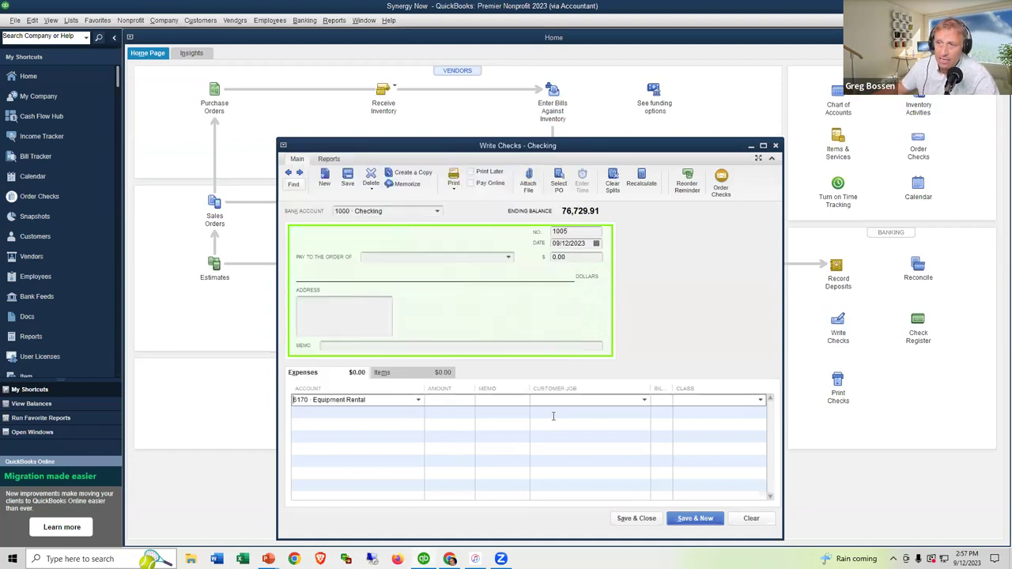
{"action": "left_click", "coordinate": [761, 401]}
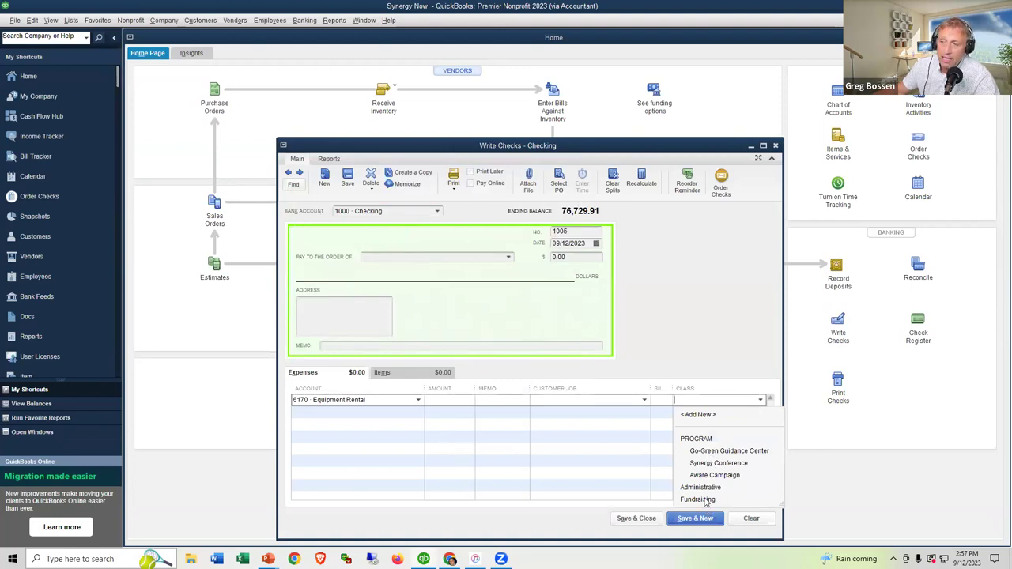
{"action": "left_click", "coordinate": [709, 454]}
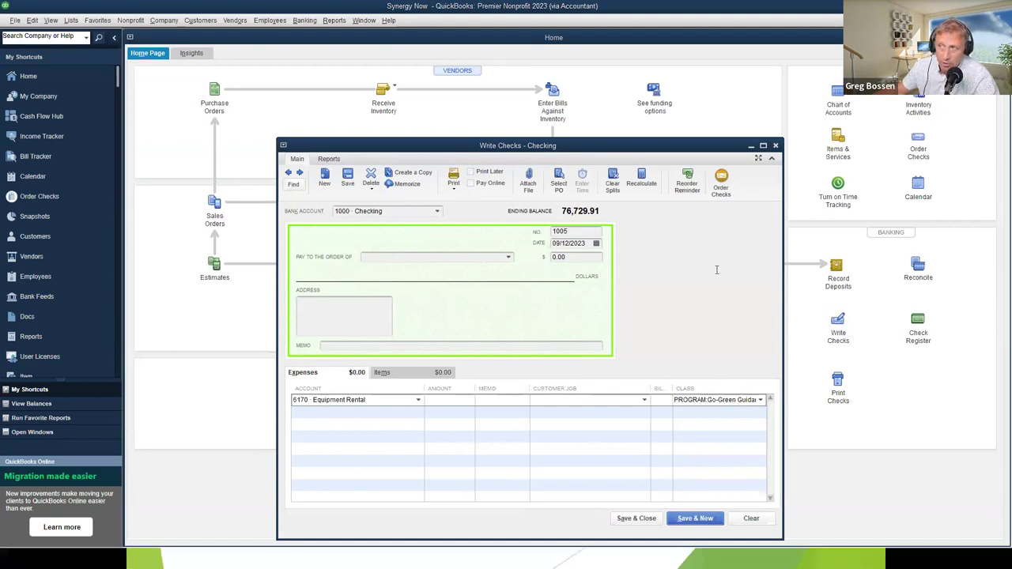
{"action": "left_click", "coordinate": [776, 146]}
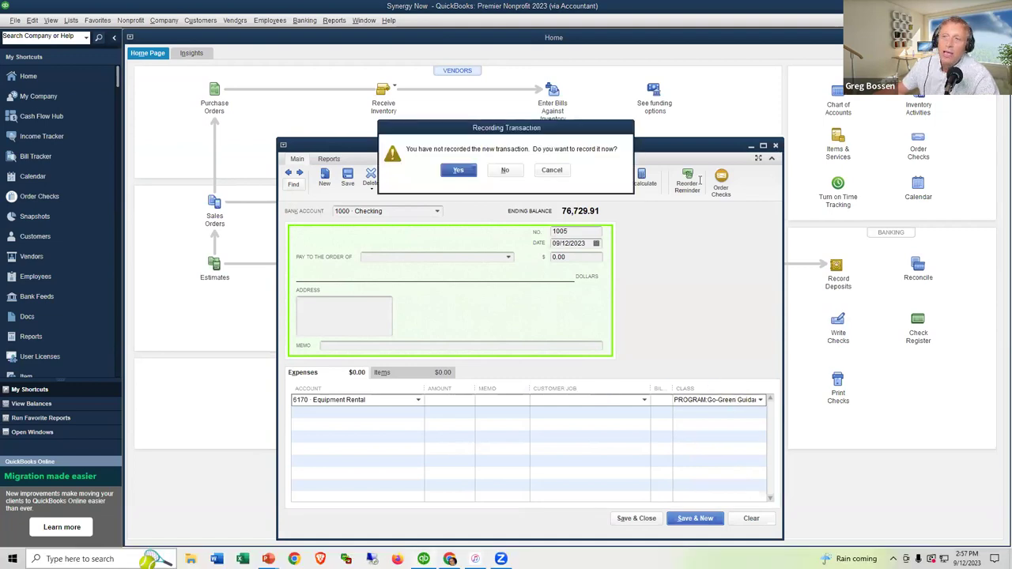
{"action": "left_click", "coordinate": [504, 171]}
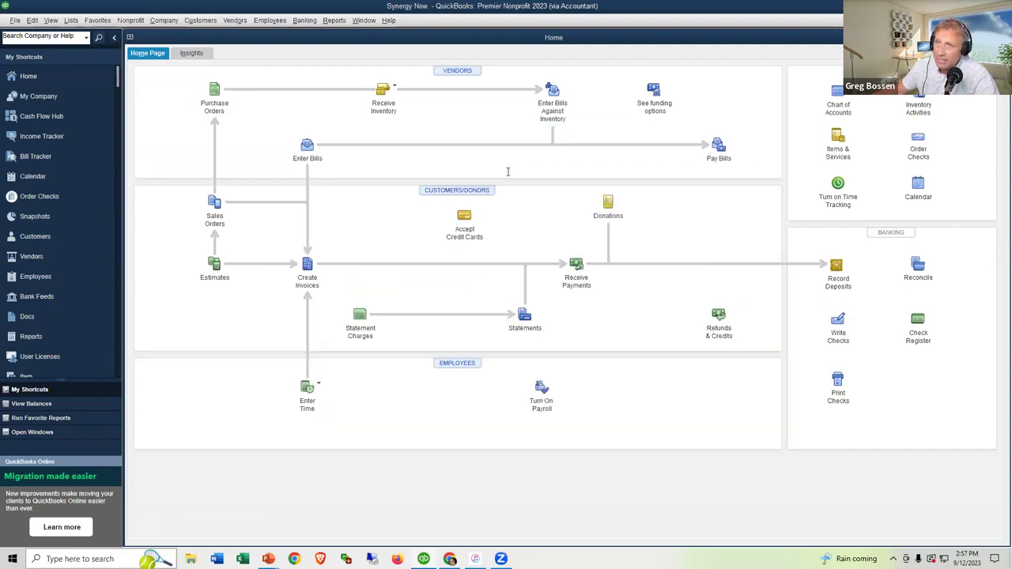
Step: Set up a 2024-25 Profit and Loss budget in QuickBooks Desktop with Class as the additional criterion
{"action": "left_click", "coordinate": [164, 20]}
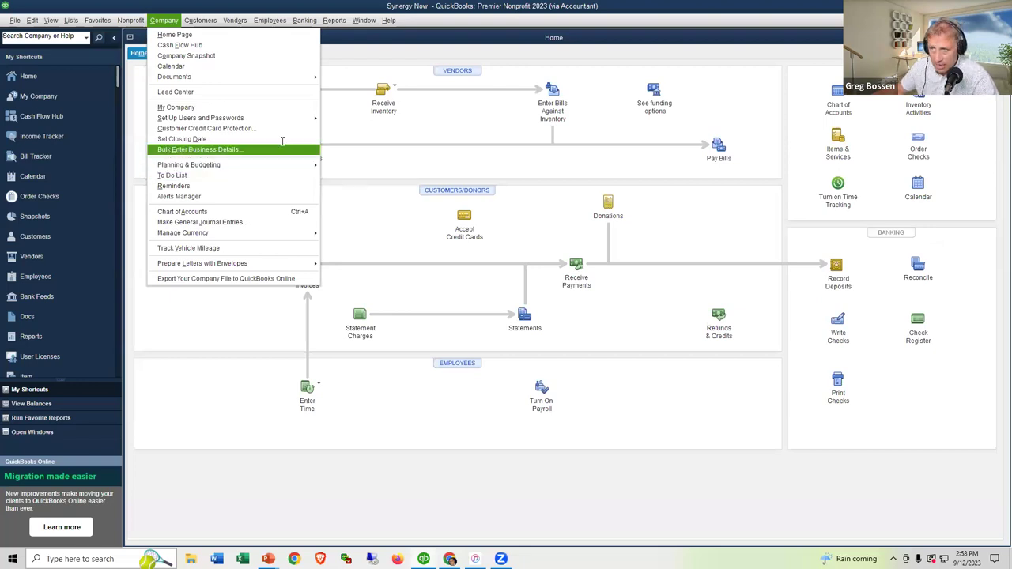
{"action": "mouse_move", "coordinate": [284, 165]}
{"action": "left_click", "coordinate": [348, 165]}
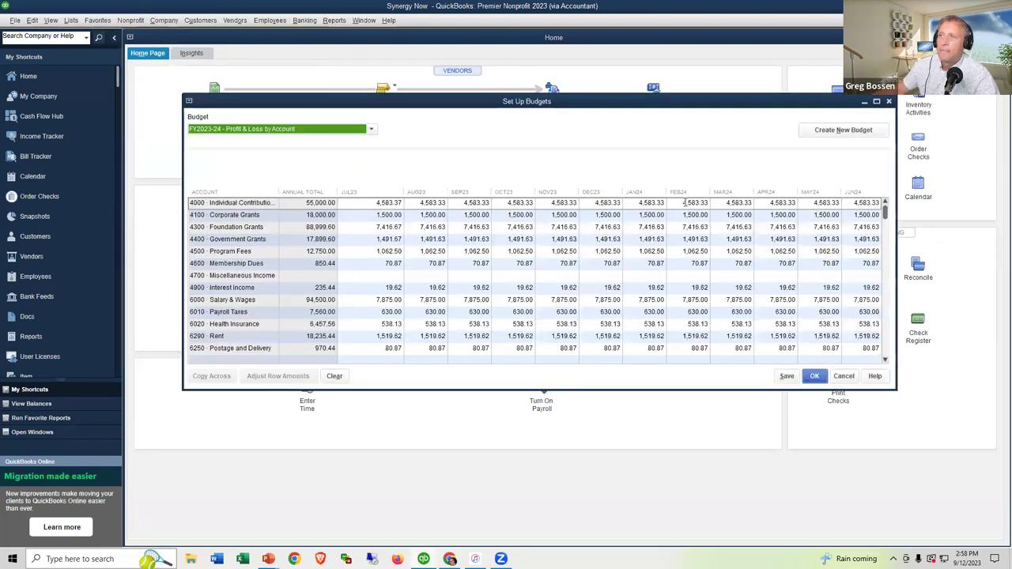
{"action": "left_click", "coordinate": [814, 131]}
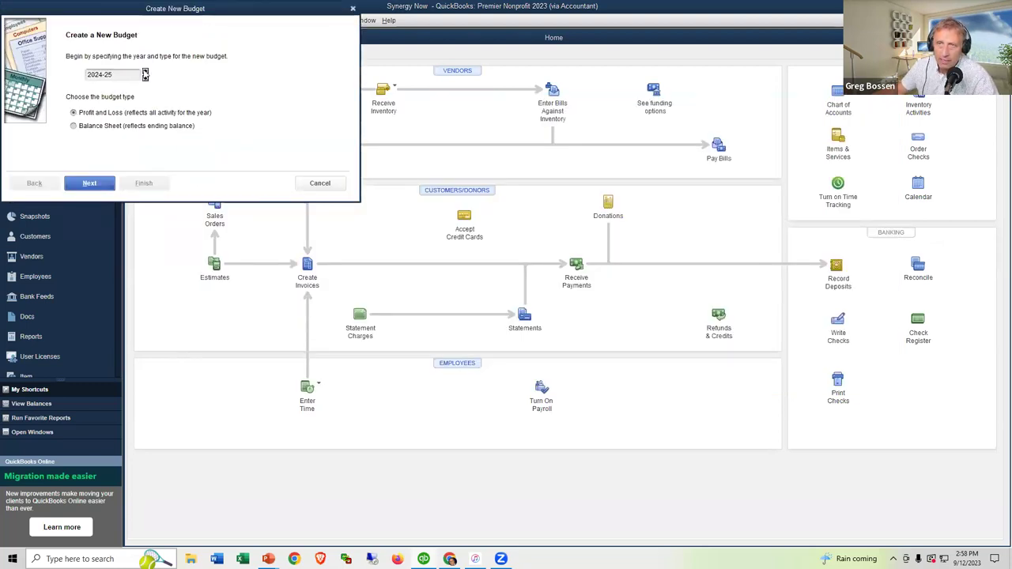
{"action": "left_click", "coordinate": [94, 185]}
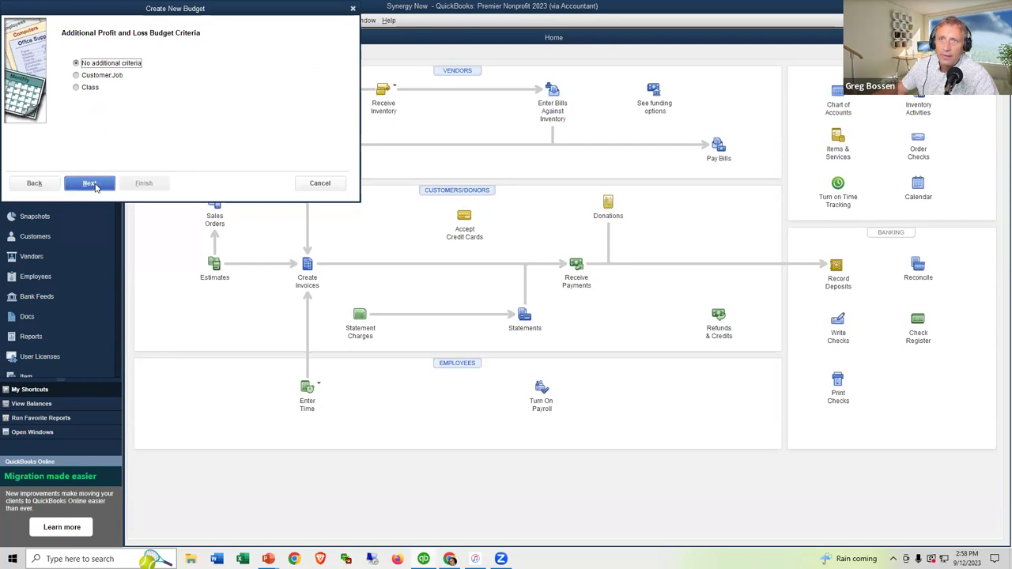
{"action": "left_click", "coordinate": [77, 88]}
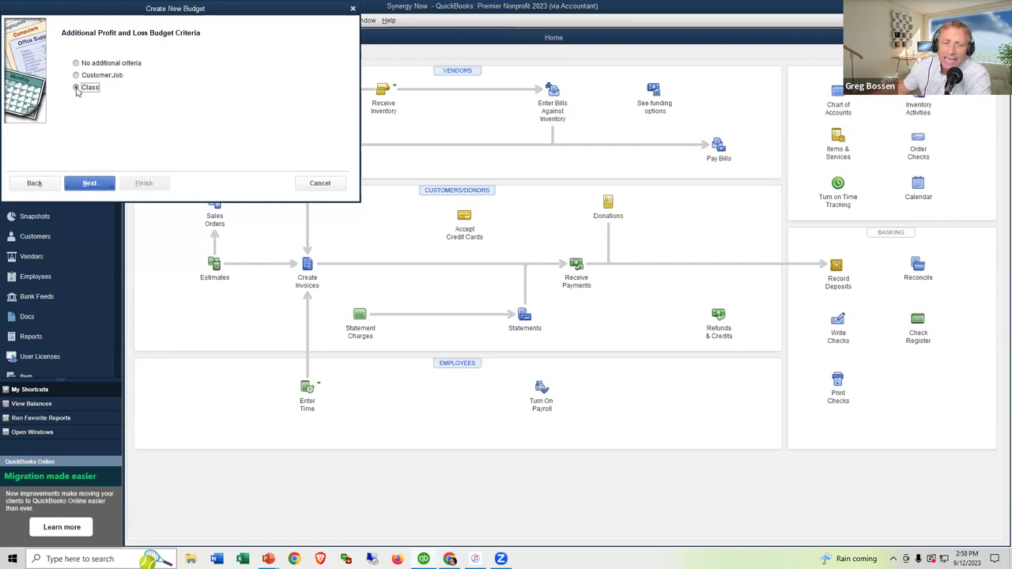
{"action": "left_click", "coordinate": [90, 183]}
{"action": "left_click", "coordinate": [136, 187]}
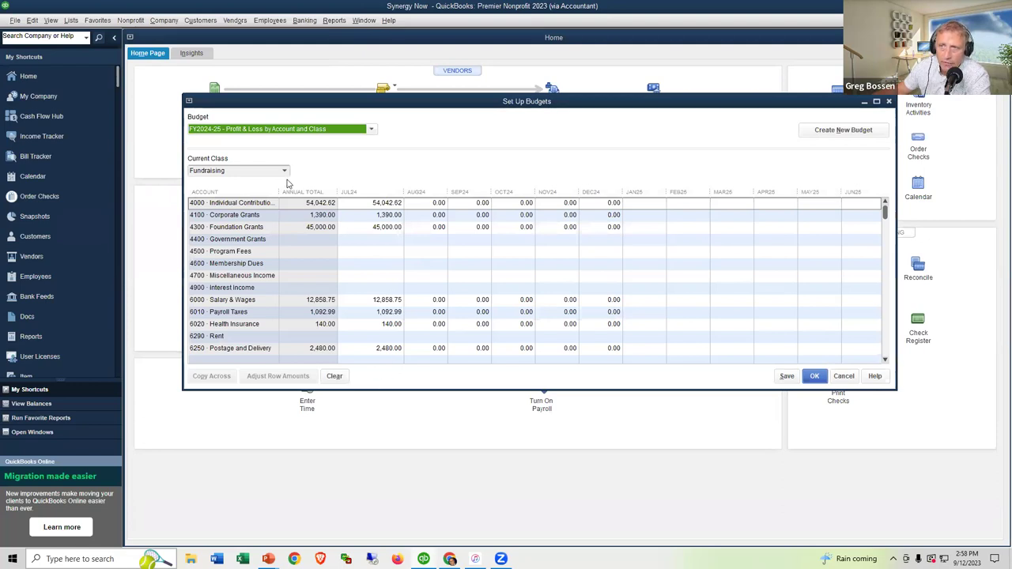
{"action": "left_click", "coordinate": [788, 376]}
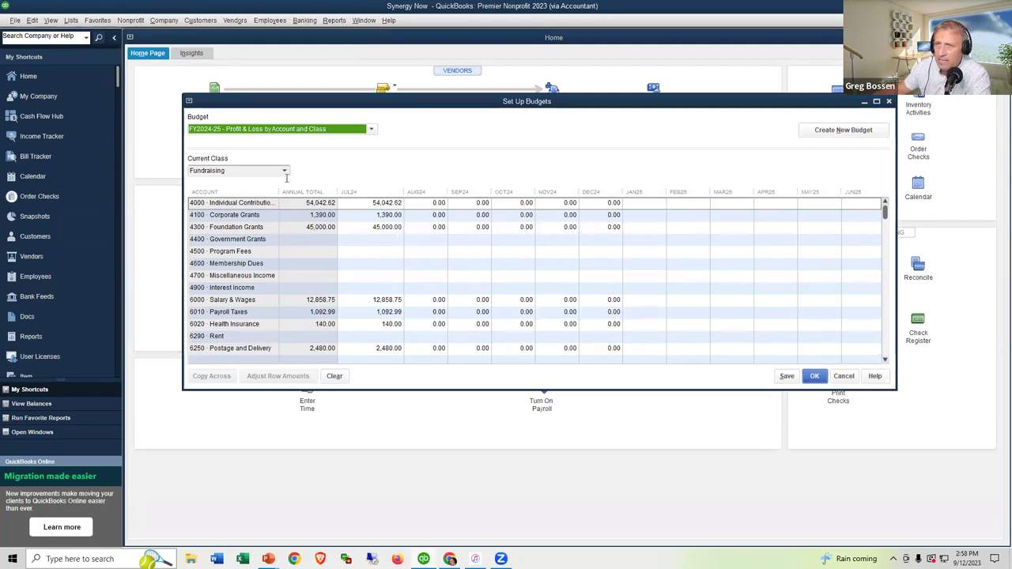
Step: Review the FY2024-25 class budget for Go-Green Guidance Center and Synergy Conference, and close the budget setup
{"action": "left_click", "coordinate": [286, 171]}
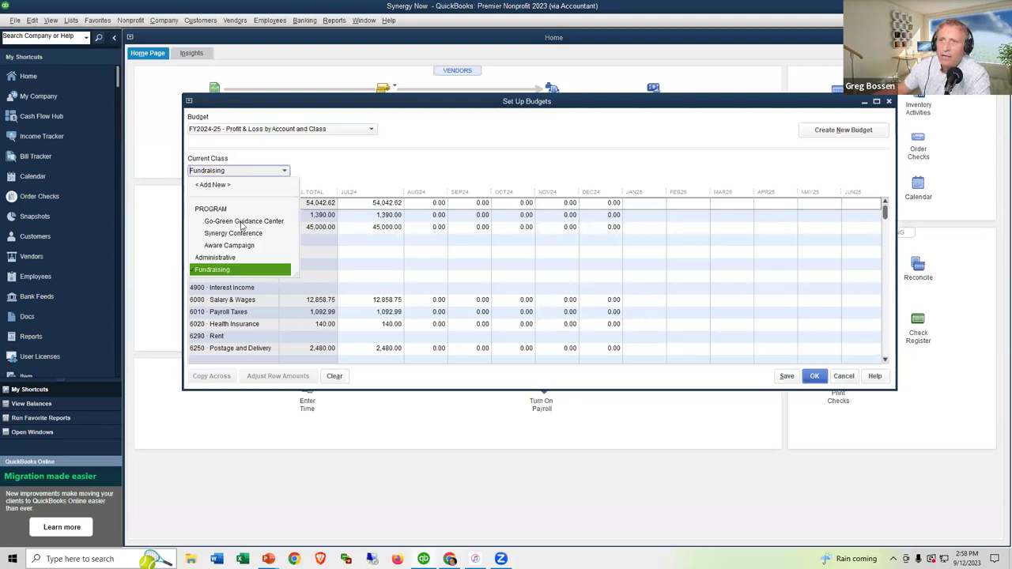
{"action": "left_click", "coordinate": [241, 222]}
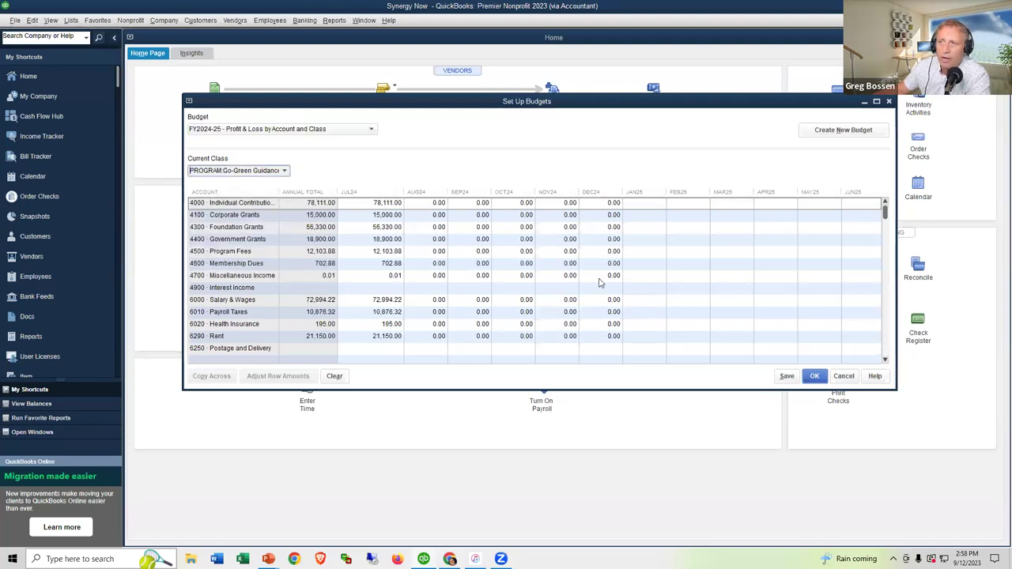
{"action": "left_click", "coordinate": [284, 171]}
{"action": "left_click", "coordinate": [235, 237]}
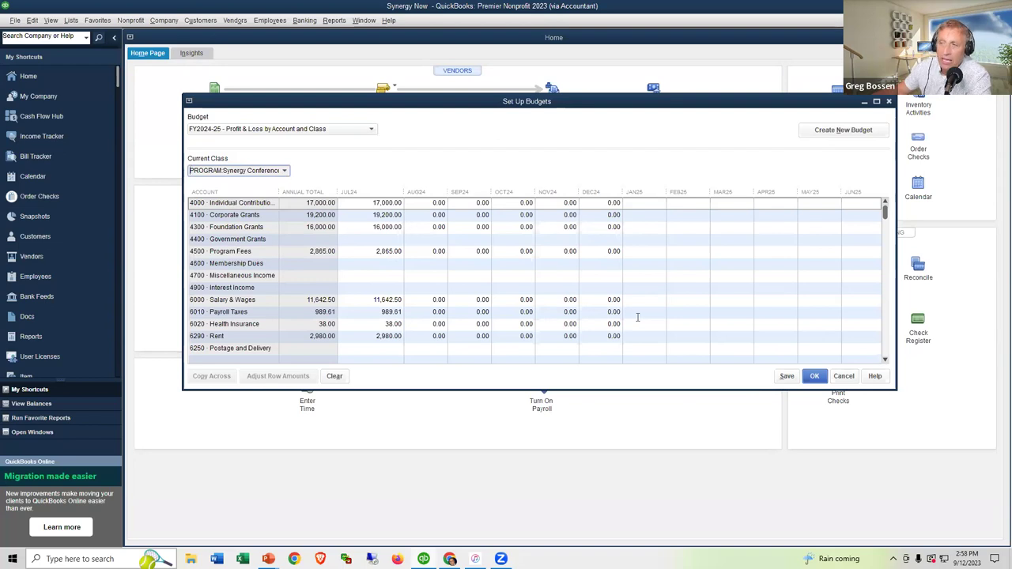
{"action": "left_click", "coordinate": [285, 171]}
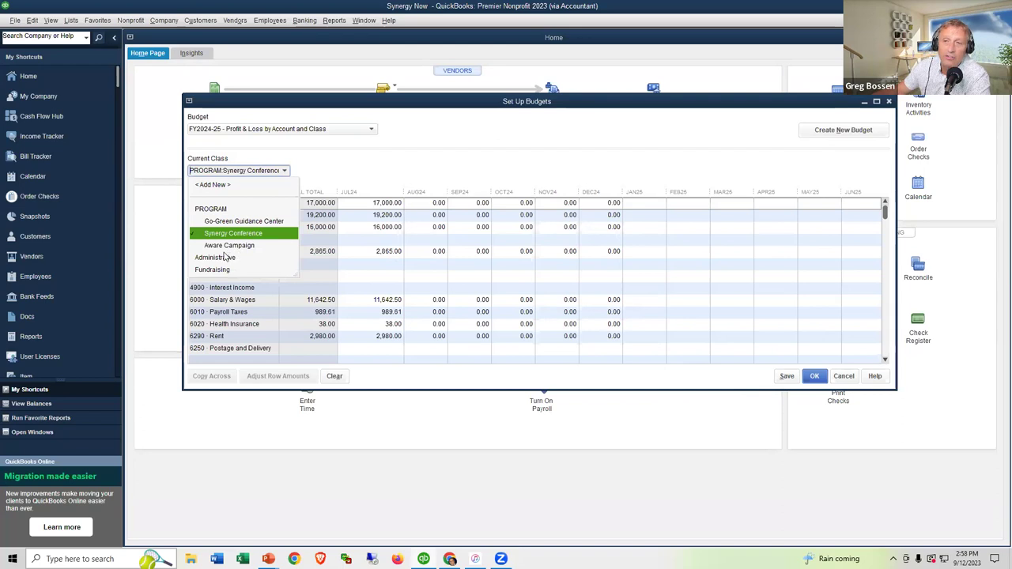
{"action": "left_click", "coordinate": [848, 383]}
{"action": "left_click", "coordinate": [847, 383]}
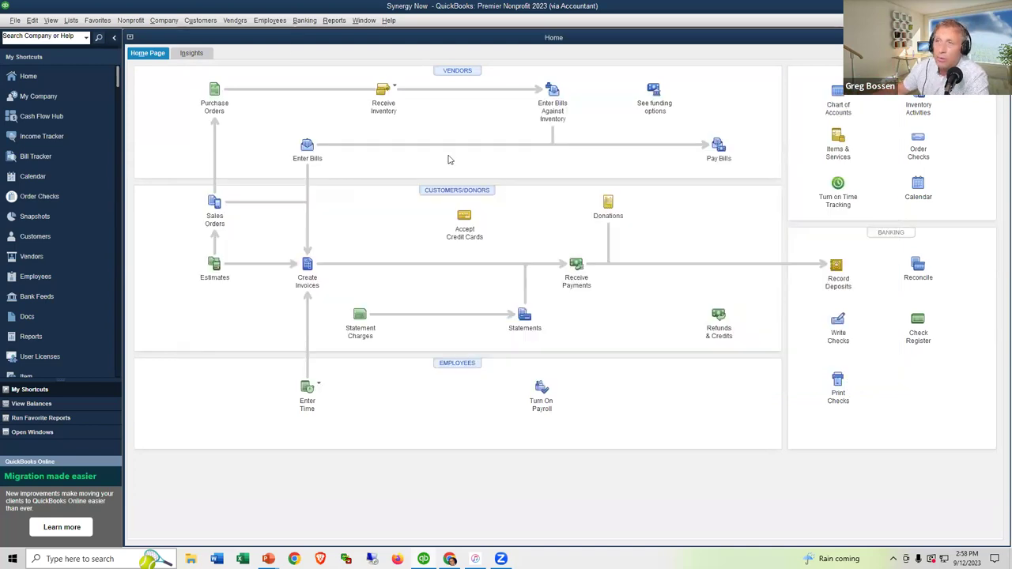
Step: Generate a Budget vs. Actual report from the FY2024-25 Profit & Loss by Account and Class budget, using the Account by Class layout
{"action": "left_click", "coordinate": [325, 26]}
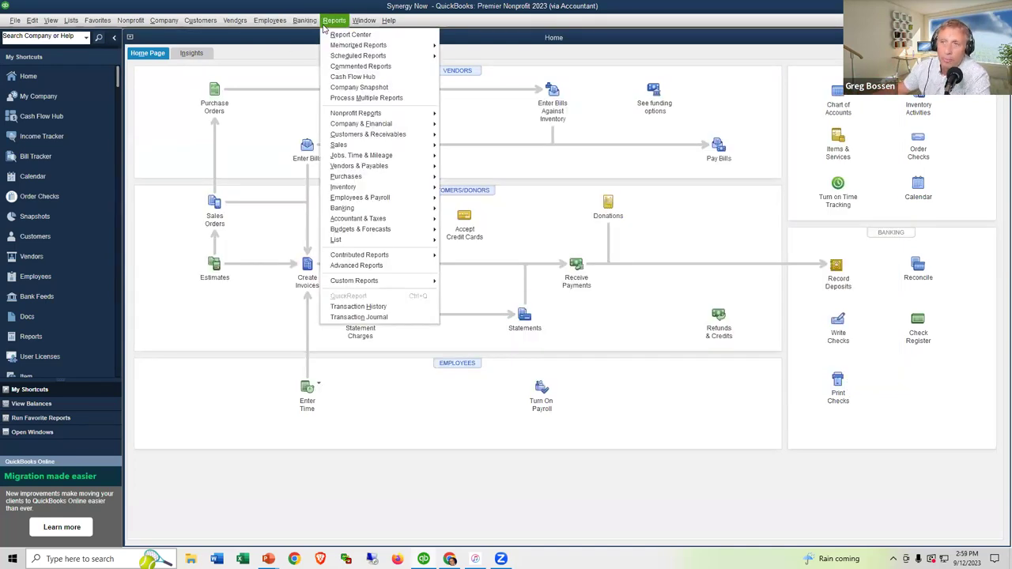
{"action": "mouse_move", "coordinate": [363, 229]}
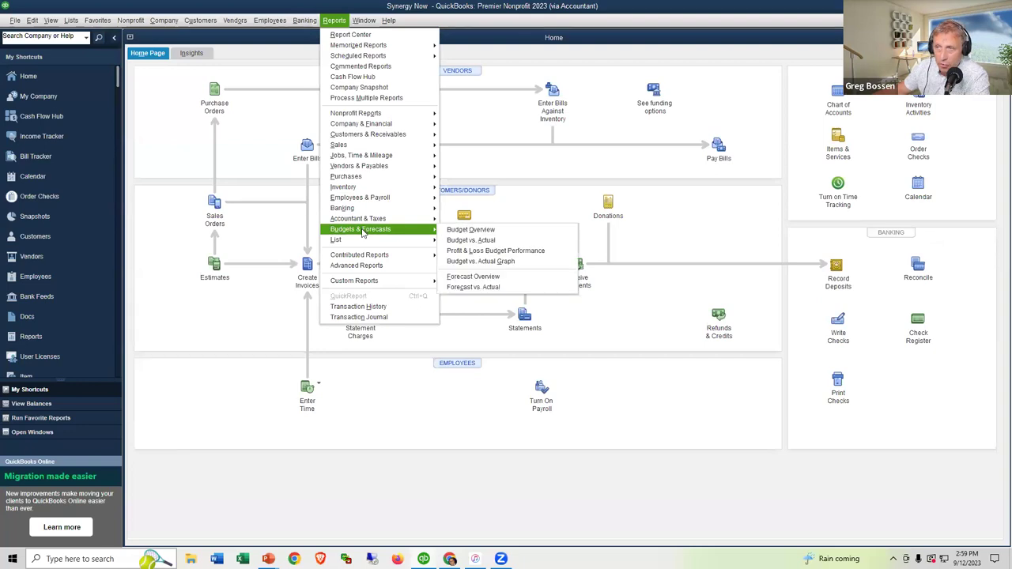
{"action": "left_click", "coordinate": [472, 241]}
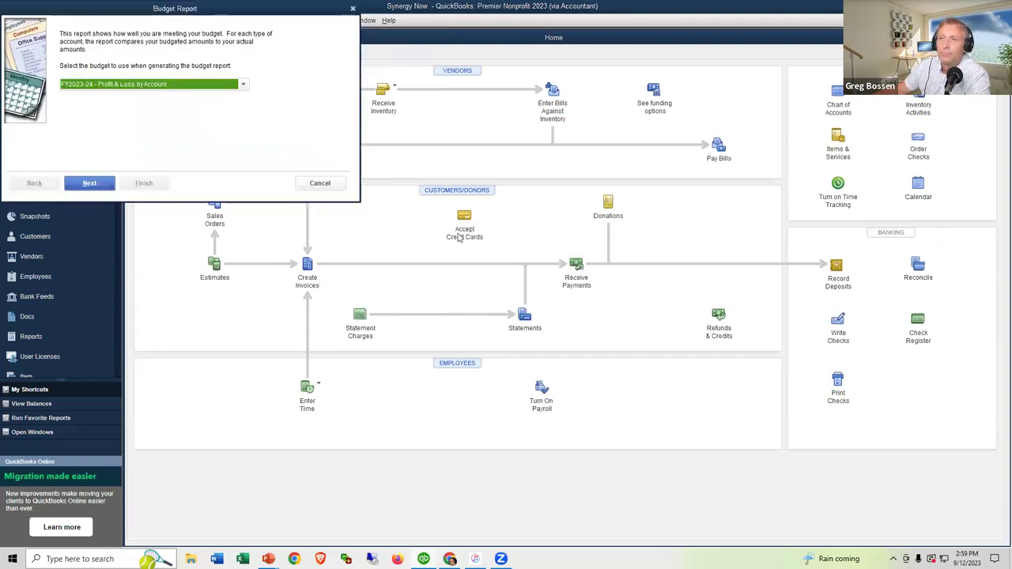
{"action": "left_click", "coordinate": [243, 85]}
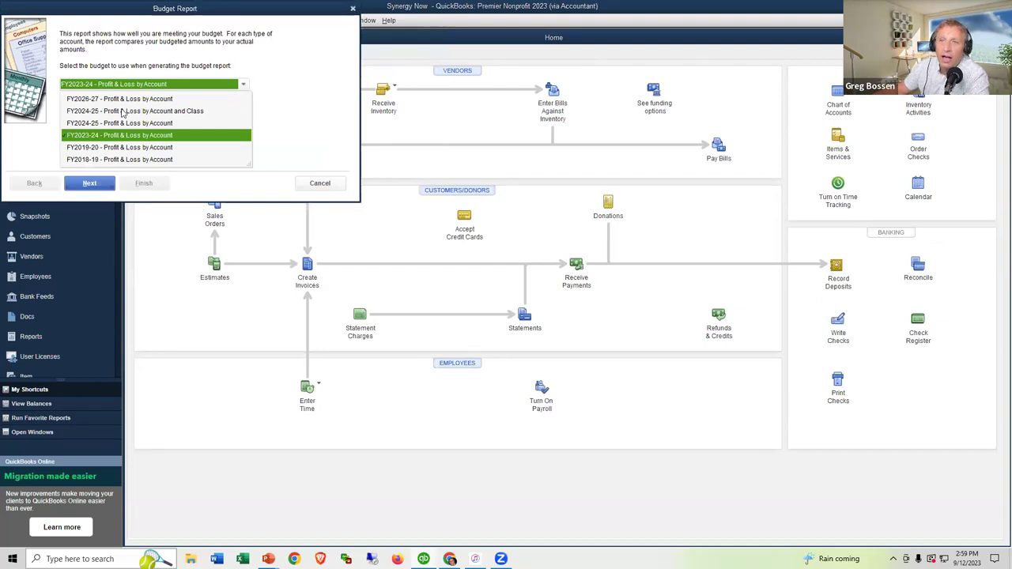
{"action": "left_click", "coordinate": [169, 111]}
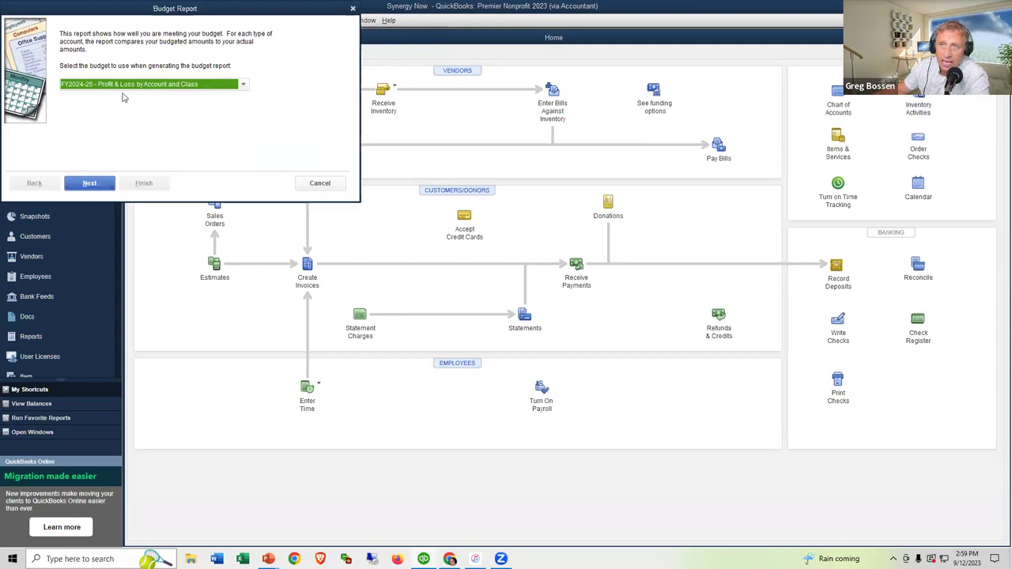
{"action": "left_click", "coordinate": [89, 183]}
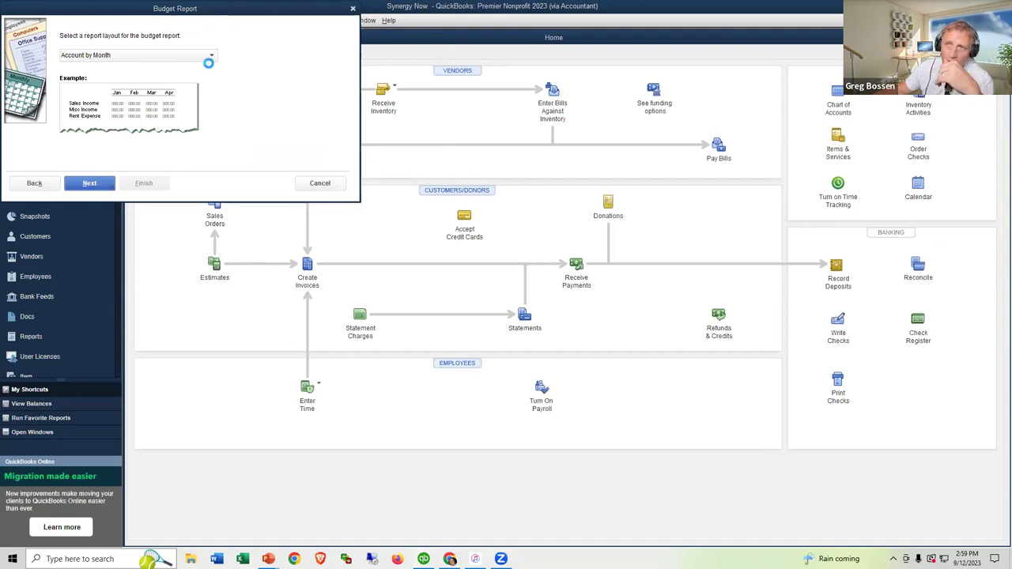
{"action": "left_click", "coordinate": [210, 56]}
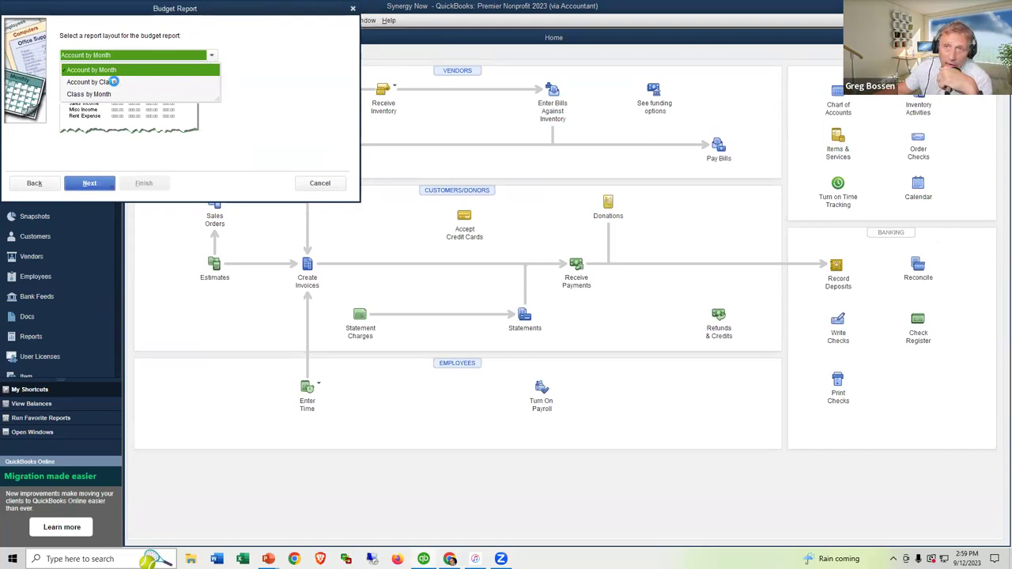
{"action": "left_click", "coordinate": [113, 82]}
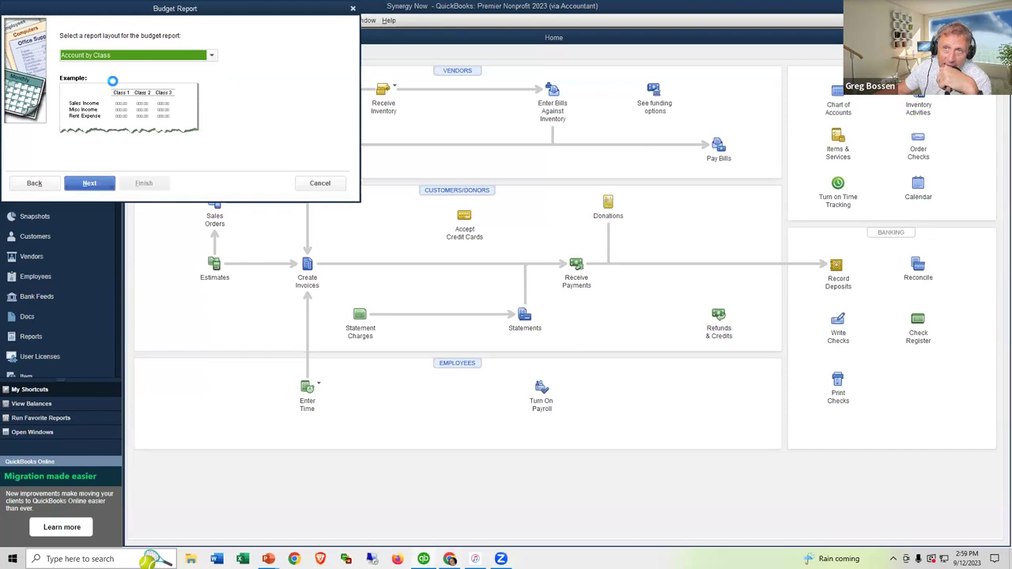
{"action": "left_click", "coordinate": [103, 181]}
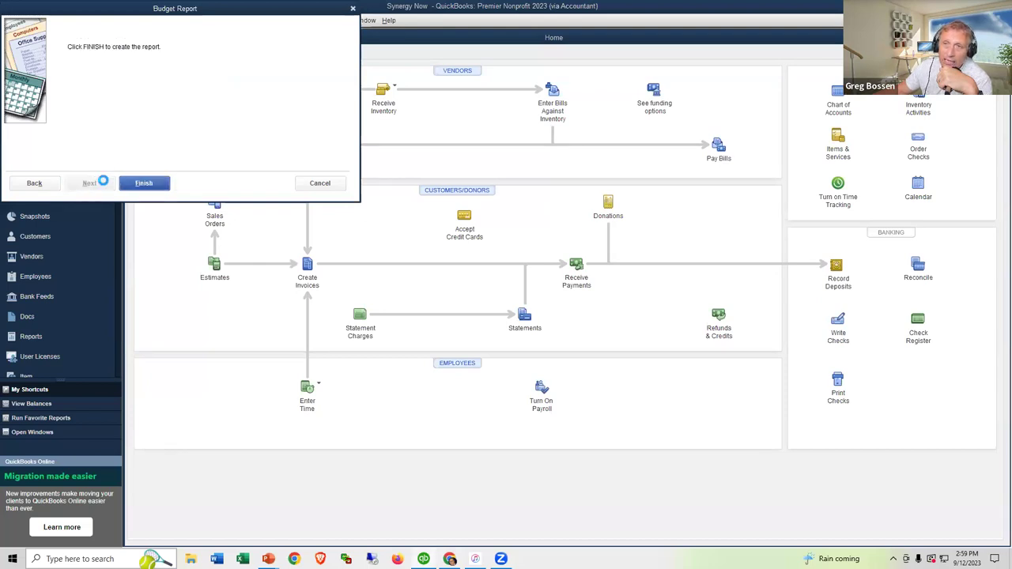
{"action": "left_click", "coordinate": [142, 184]}
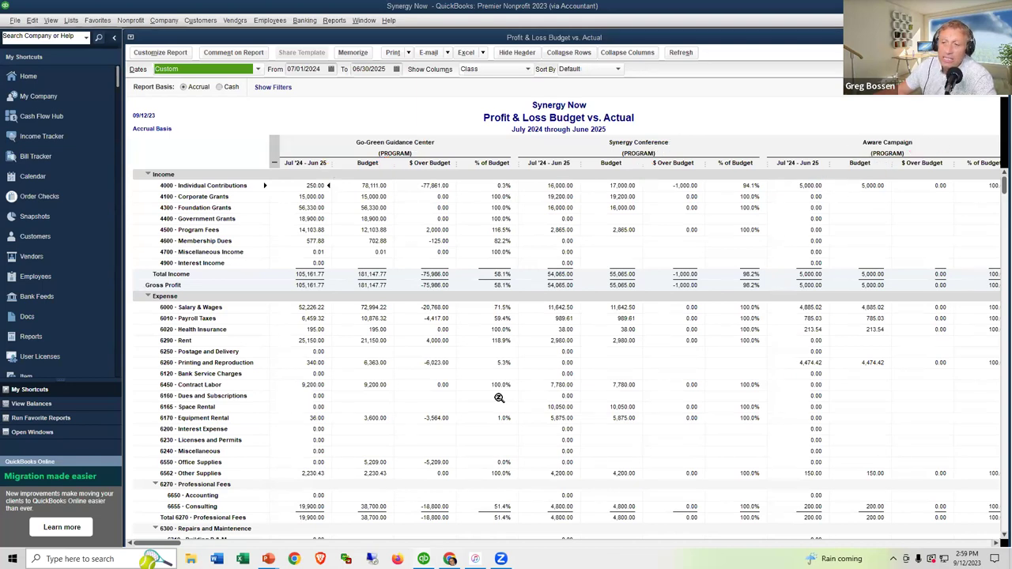
Step: Review the remaining class and total columns of the report, and set its columns to Total only
{"action": "mouse_move", "coordinate": [169, 541]}
{"action": "left_mouse_down"}
{"action": "mouse_move", "coordinate": [387, 545]}
{"action": "mouse_move", "coordinate": [804, 511]}
{"action": "mouse_move", "coordinate": [921, 522]}
{"action": "mouse_move", "coordinate": [895, 531]}
{"action": "mouse_move", "coordinate": [1000, 537]}
{"action": "left_mouse_up"}
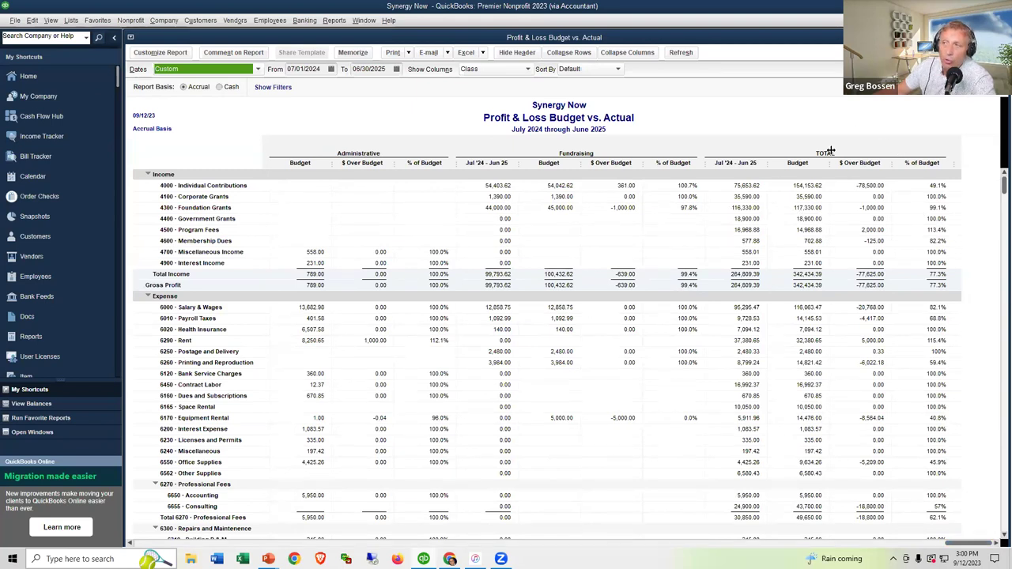
{"action": "left_click", "coordinate": [528, 70]}
{"action": "left_click", "coordinate": [480, 84]}
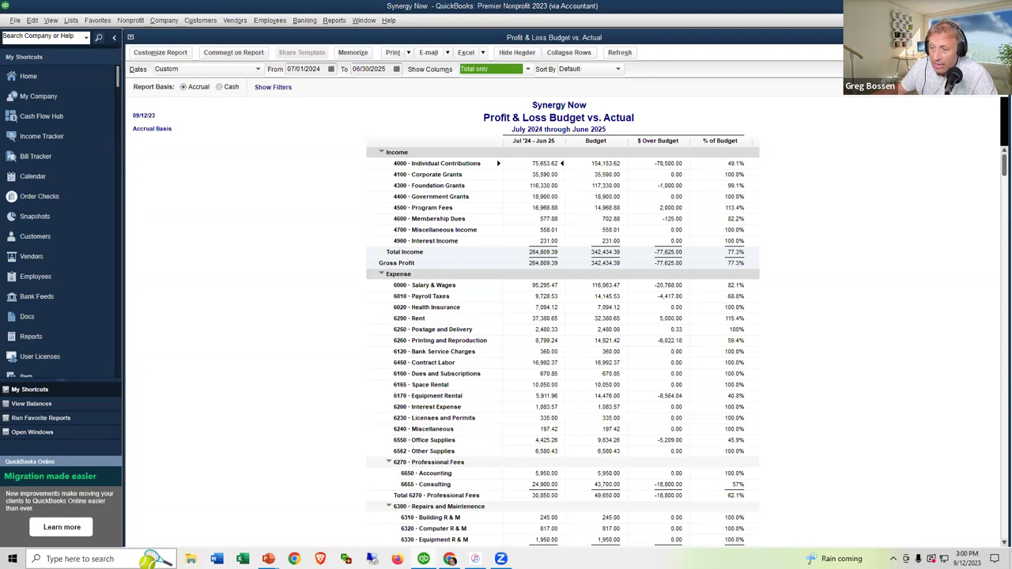
Step: Switch to QuickBooks Online and start a new Profit and loss budget in subdivided format, subdivided by Class
{"action": "key", "text": "alt+Tab"}
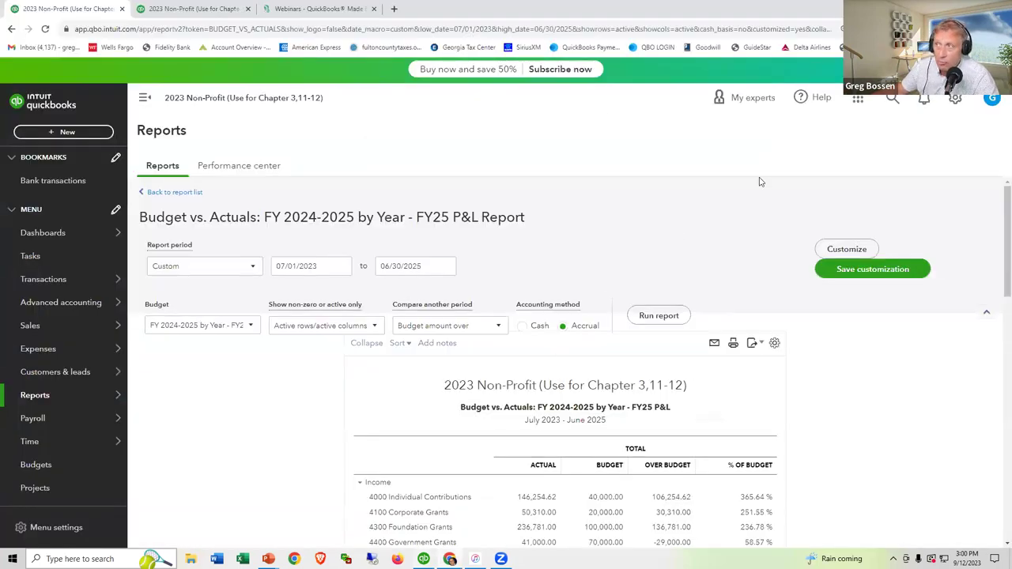
{"action": "left_click", "coordinate": [955, 97]}
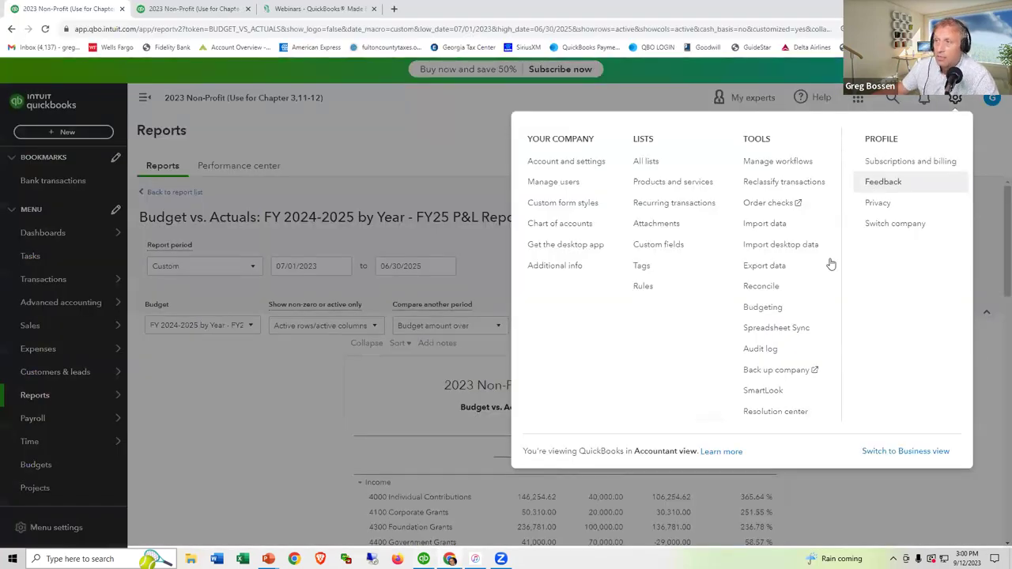
{"action": "left_click", "coordinate": [764, 308]}
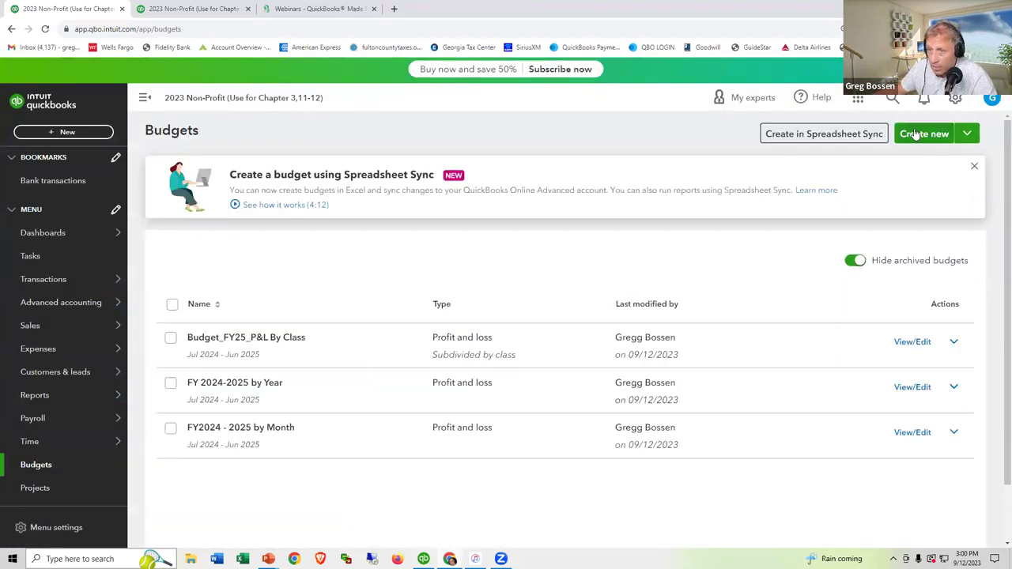
{"action": "left_click", "coordinate": [915, 134]}
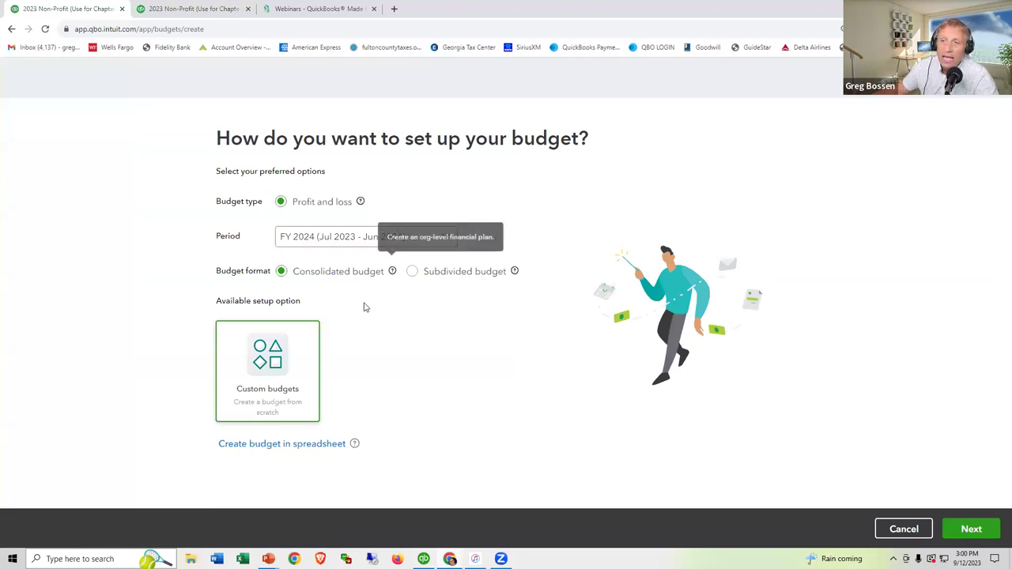
{"action": "left_click", "coordinate": [412, 273]}
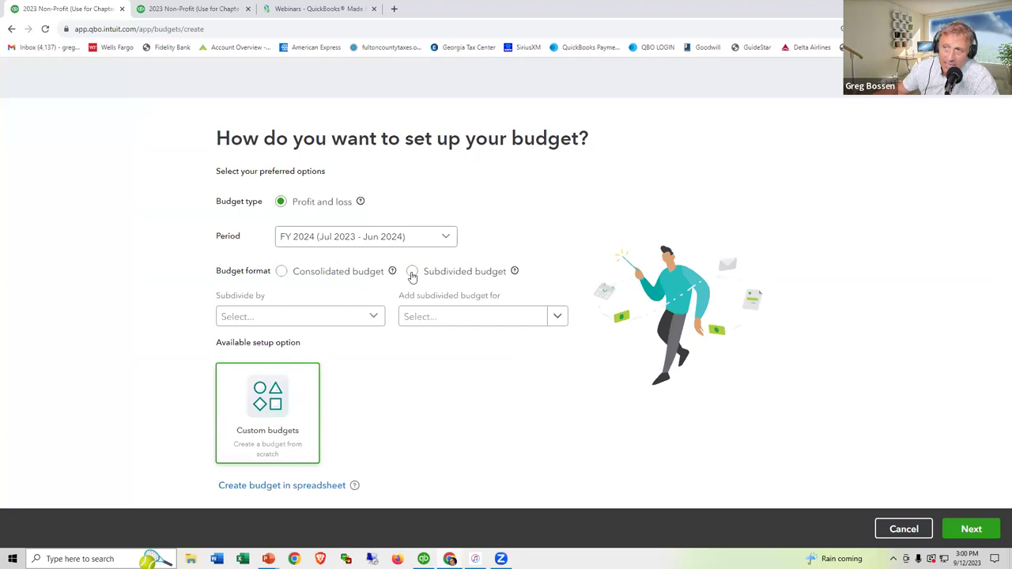
{"action": "left_click", "coordinate": [378, 318]}
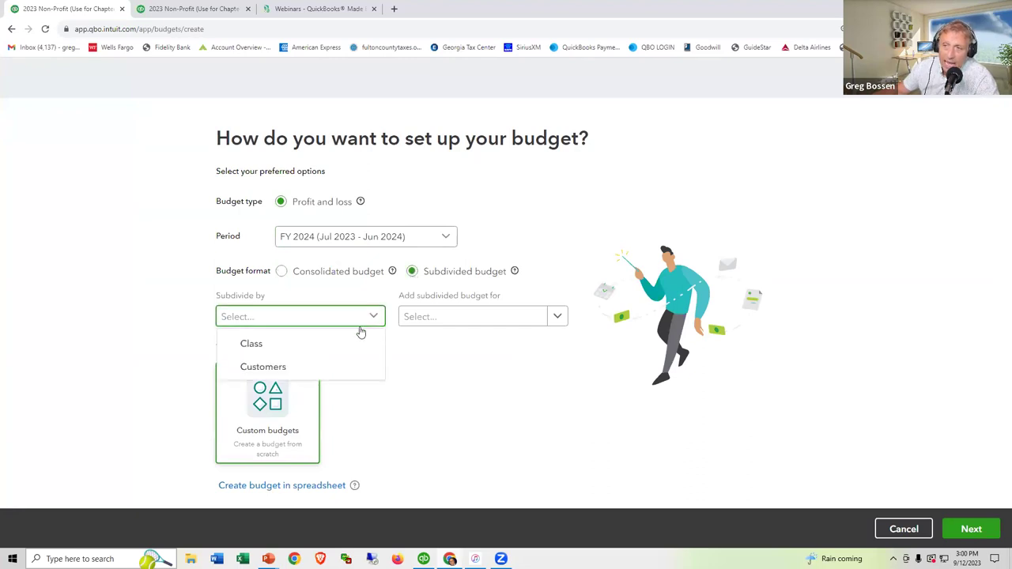
{"action": "left_click", "coordinate": [320, 353]}
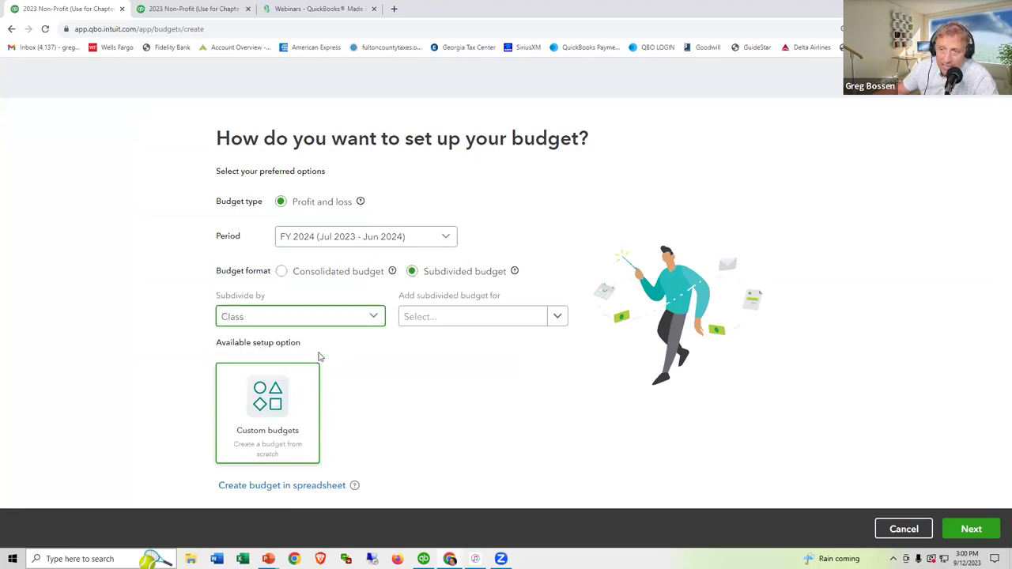
Step: Include Go-Green Guidance Center, Synergy Conference, Aware Campaign, Administrative and Fundraising in the subdivided budget, and continue to the budget entry grid
{"action": "left_click", "coordinate": [556, 317]}
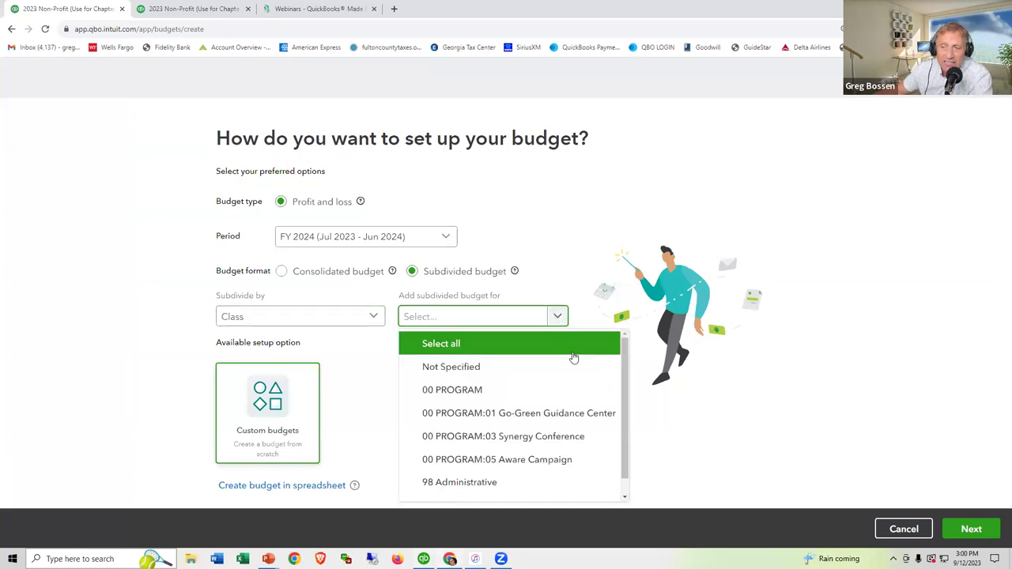
{"action": "left_click", "coordinate": [410, 418]}
{"action": "left_click", "coordinate": [409, 438]}
{"action": "left_click", "coordinate": [407, 460]}
{"action": "scroll", "coordinate": [567, 459], "scroll_direction": "down", "scroll_amount": 1}
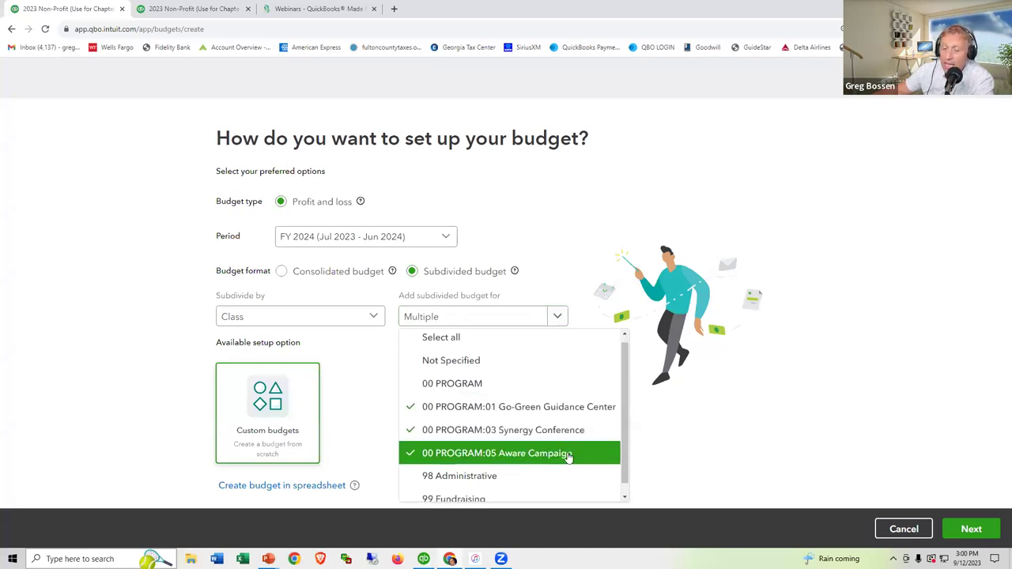
{"action": "left_click", "coordinate": [413, 465]}
{"action": "left_click", "coordinate": [410, 488]}
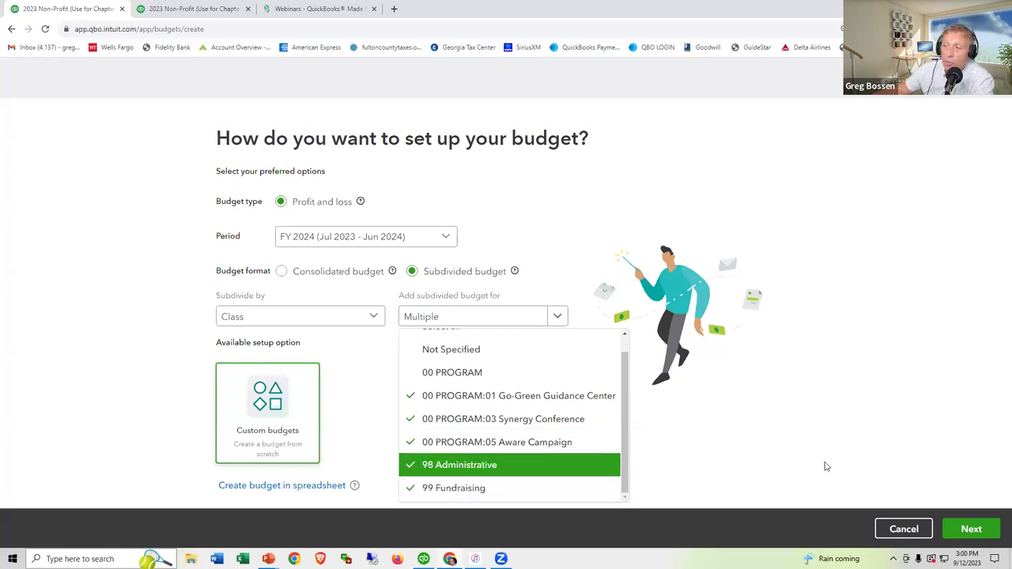
{"action": "left_click", "coordinate": [971, 529]}
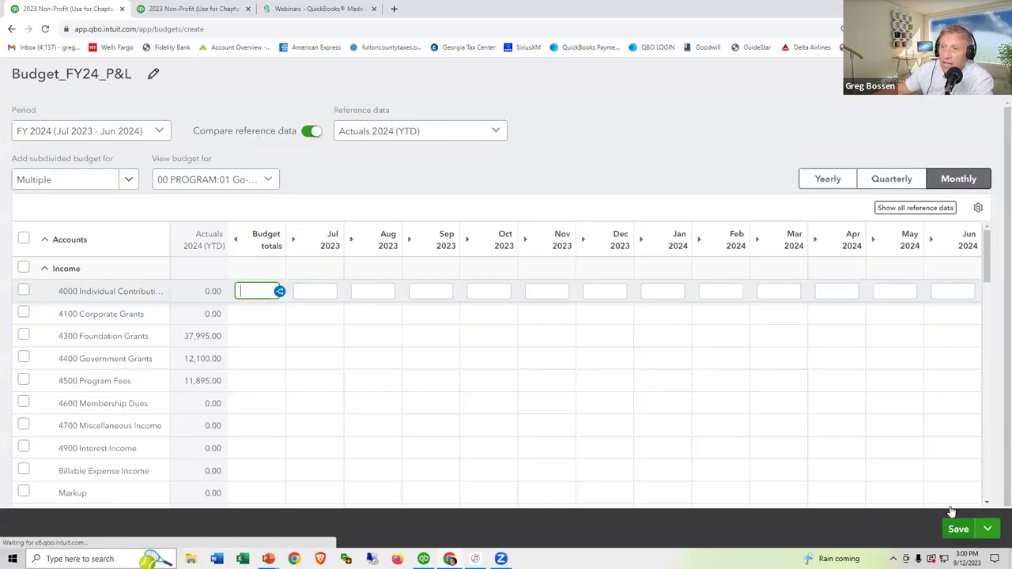
Step: Leave the new Budget_FY24_P&L budget without saving it and open the Budget_FY25_P&L By Class budget for editing
{"action": "left_click", "coordinate": [268, 180]}
{"action": "left_click", "coordinate": [245, 206]}
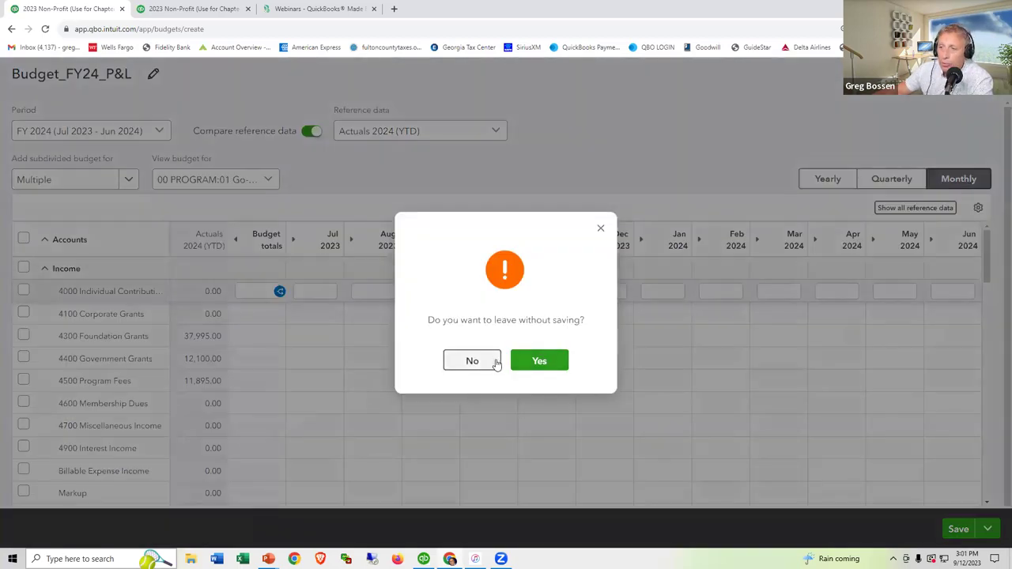
{"action": "left_click", "coordinate": [494, 361]}
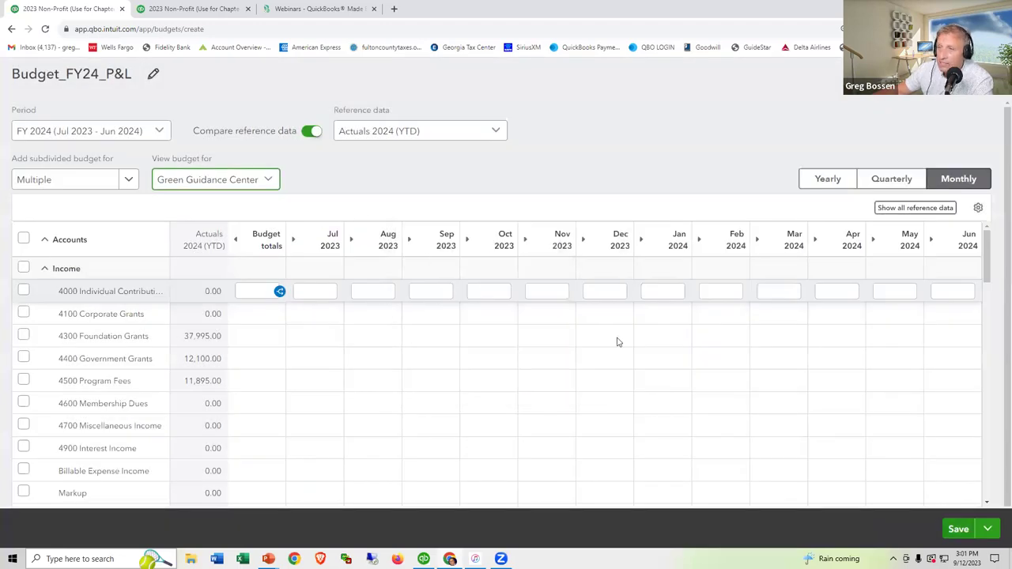
{"action": "left_click", "coordinate": [269, 179]}
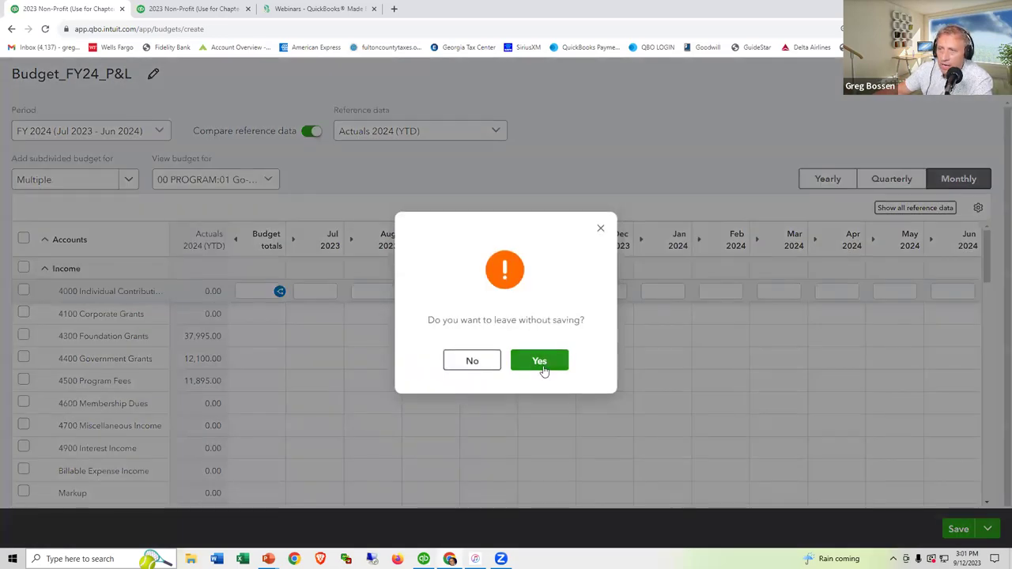
{"action": "left_click", "coordinate": [543, 364]}
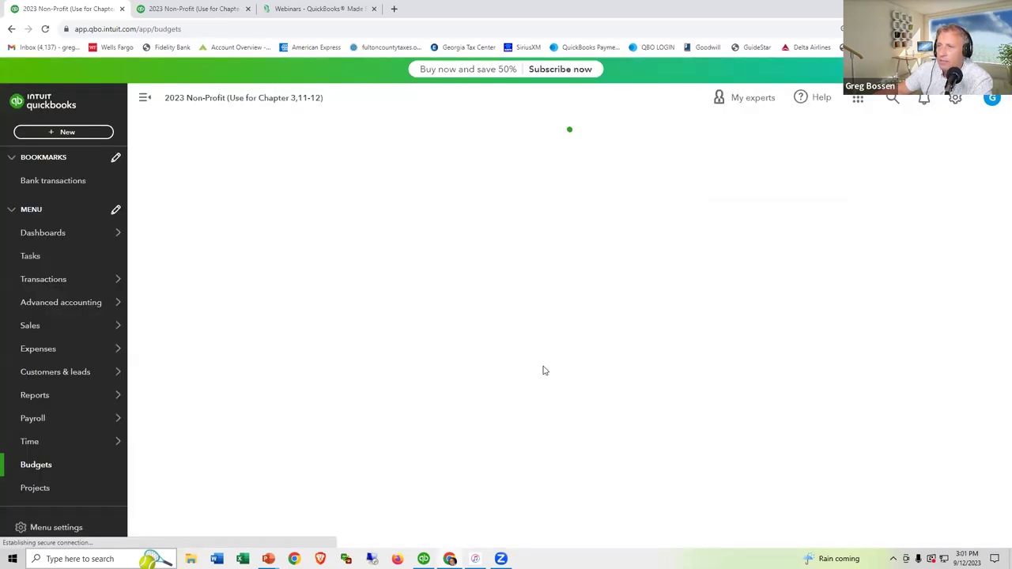
{"action": "left_click", "coordinate": [910, 342]}
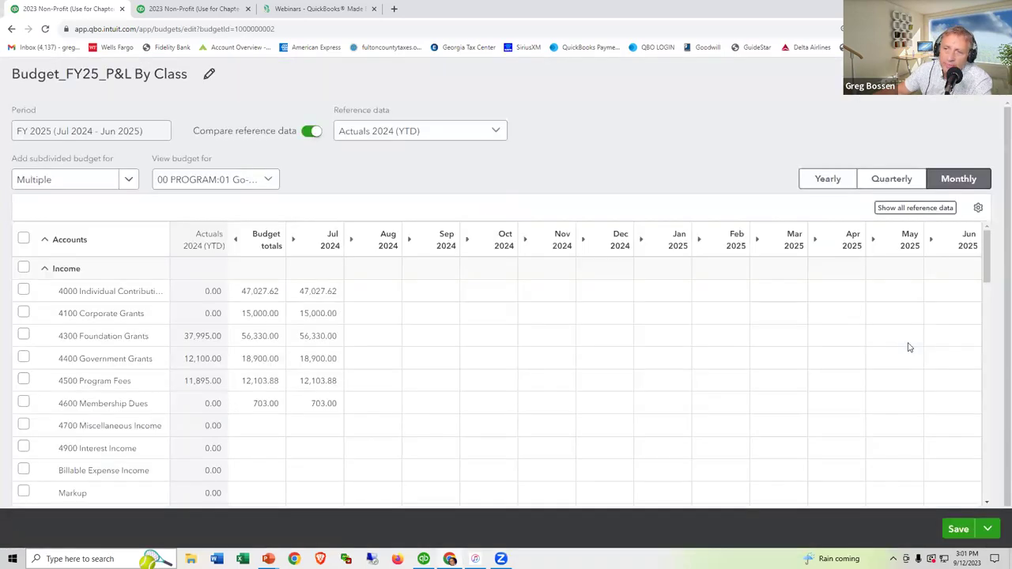
Step: Examine the budgeted amounts for the Synergy Conference, Aware Campaign, Administrative and Fundraising classes one after another
{"action": "left_click", "coordinate": [270, 182]}
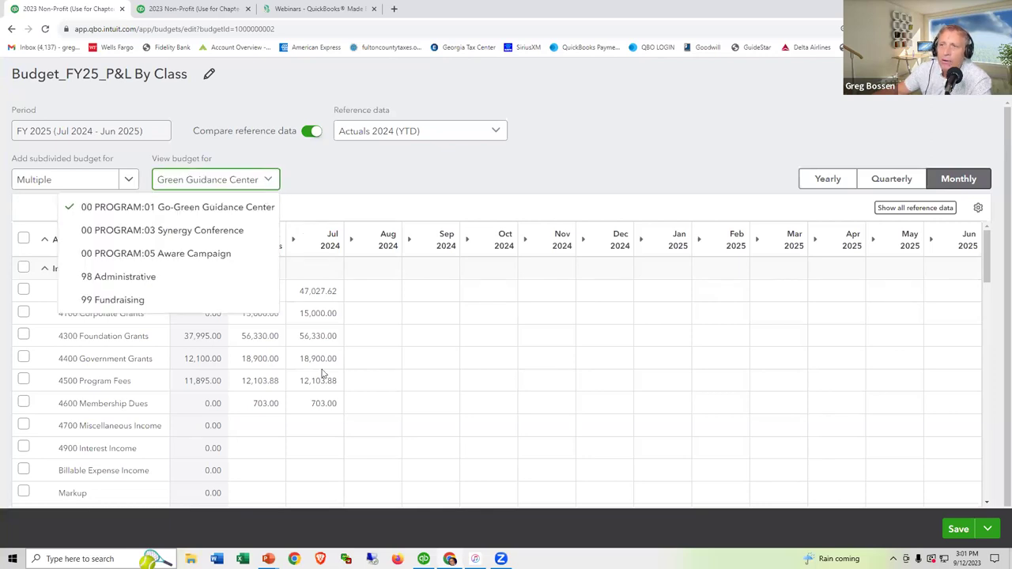
{"action": "left_click", "coordinate": [331, 170]}
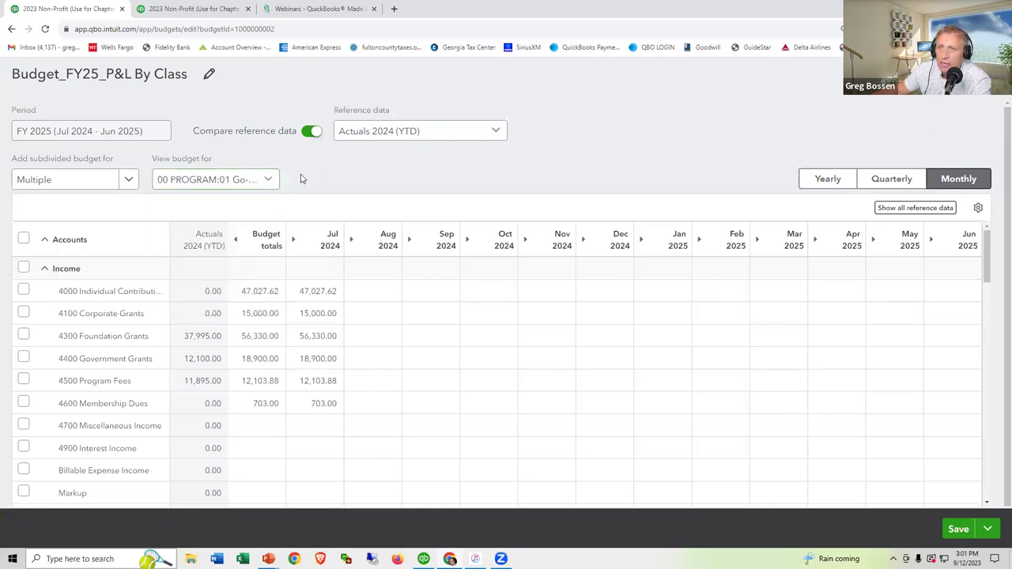
{"action": "left_click", "coordinate": [269, 181]}
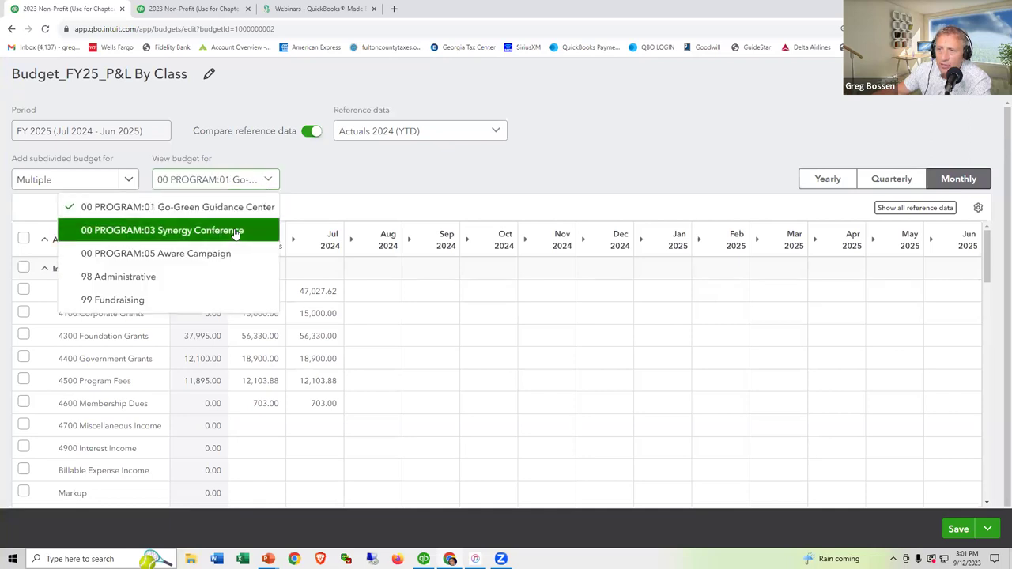
{"action": "left_click", "coordinate": [235, 232]}
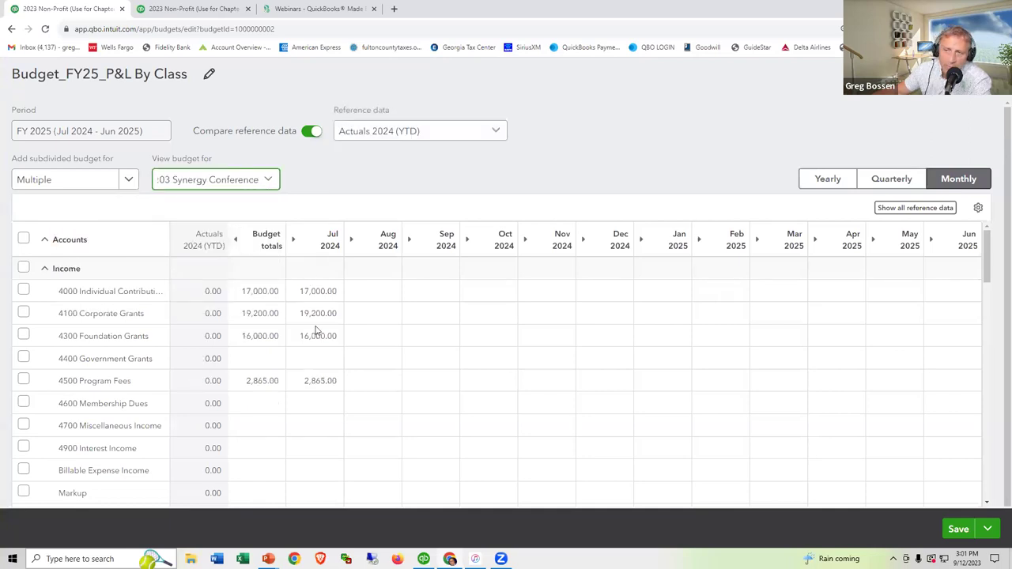
{"action": "left_click", "coordinate": [267, 181]}
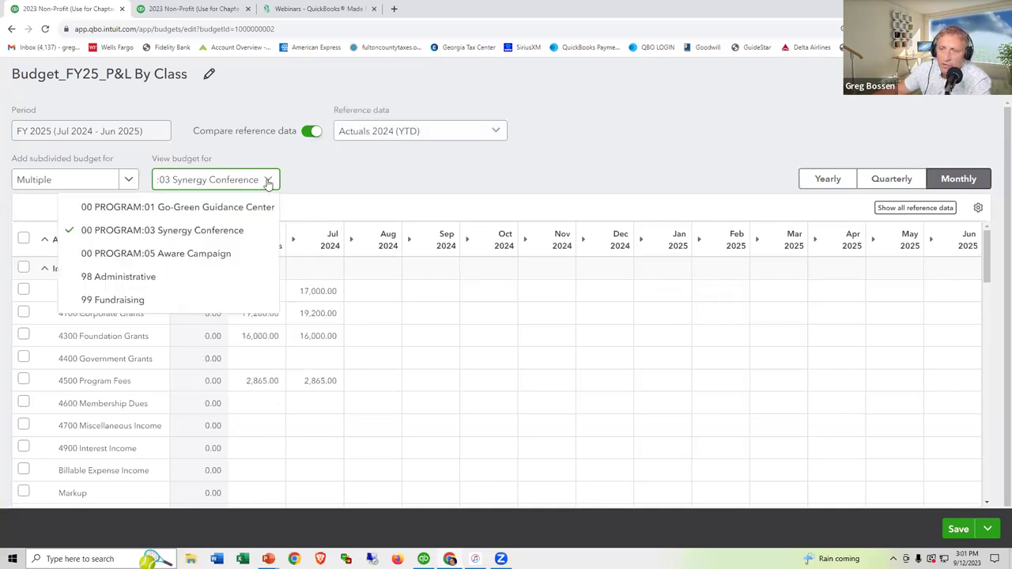
{"action": "left_click", "coordinate": [218, 254]}
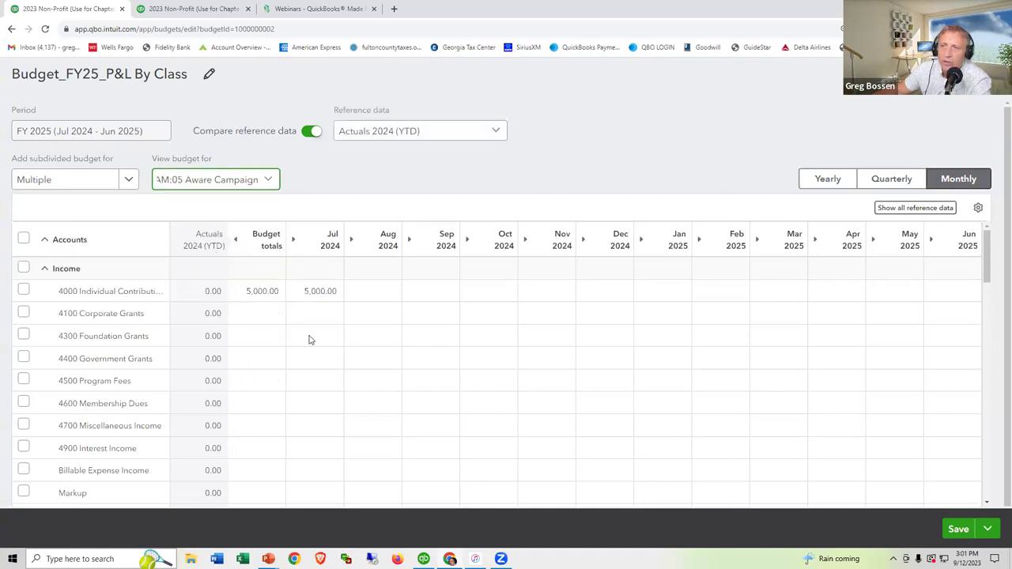
{"action": "left_click", "coordinate": [270, 180]}
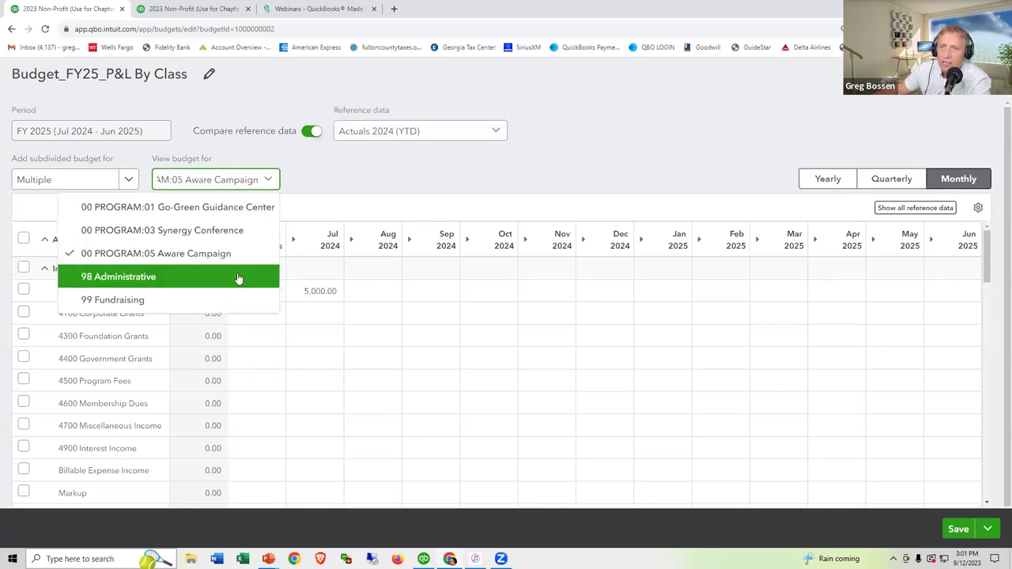
{"action": "left_click", "coordinate": [237, 278]}
{"action": "left_click", "coordinate": [271, 180]}
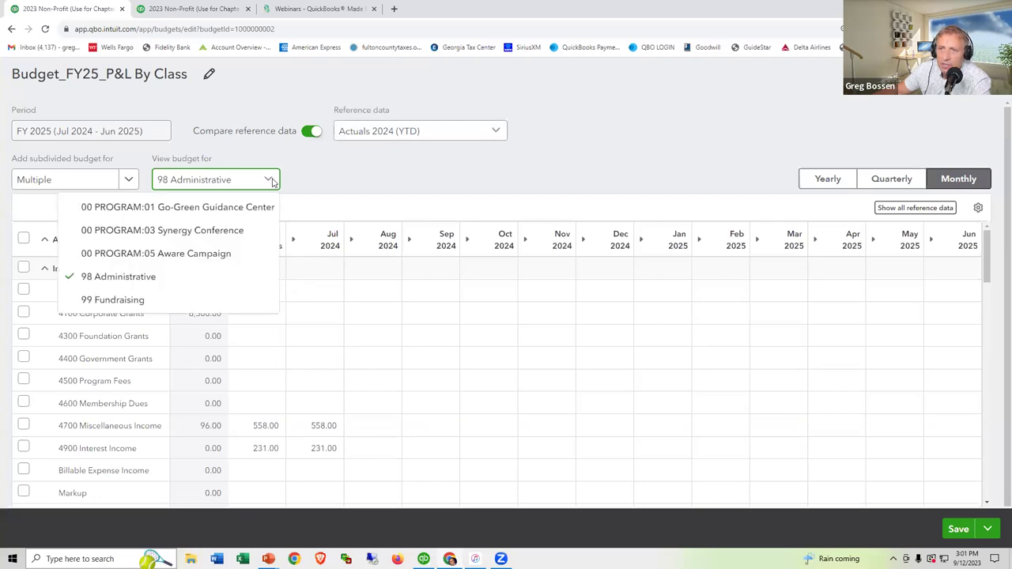
{"action": "left_click", "coordinate": [211, 296]}
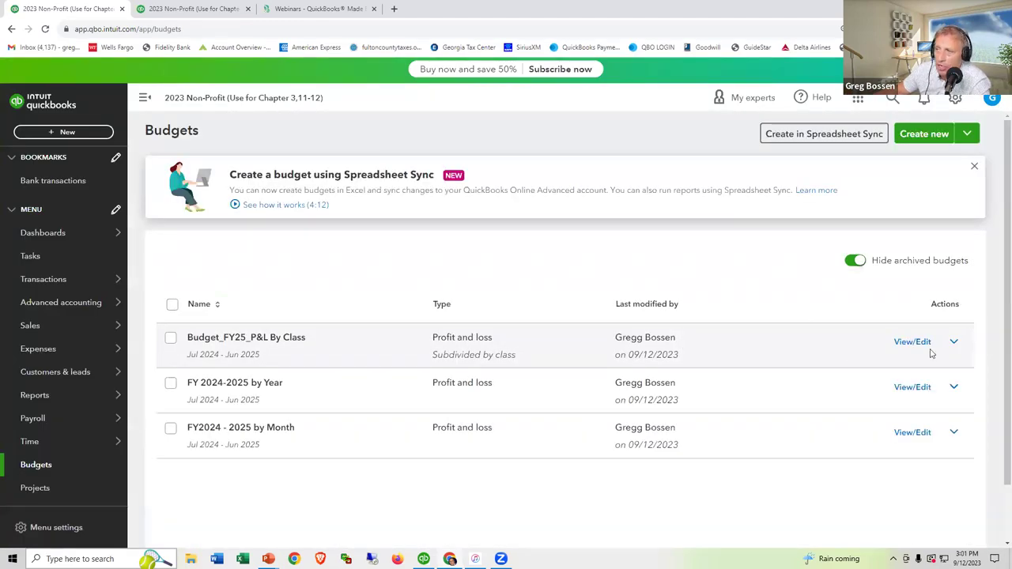
Step: Run the Budget vs. Actuals report for Budget_FY25_P&L By Class and review its columns for each class and the total
{"action": "left_click", "coordinate": [955, 342]}
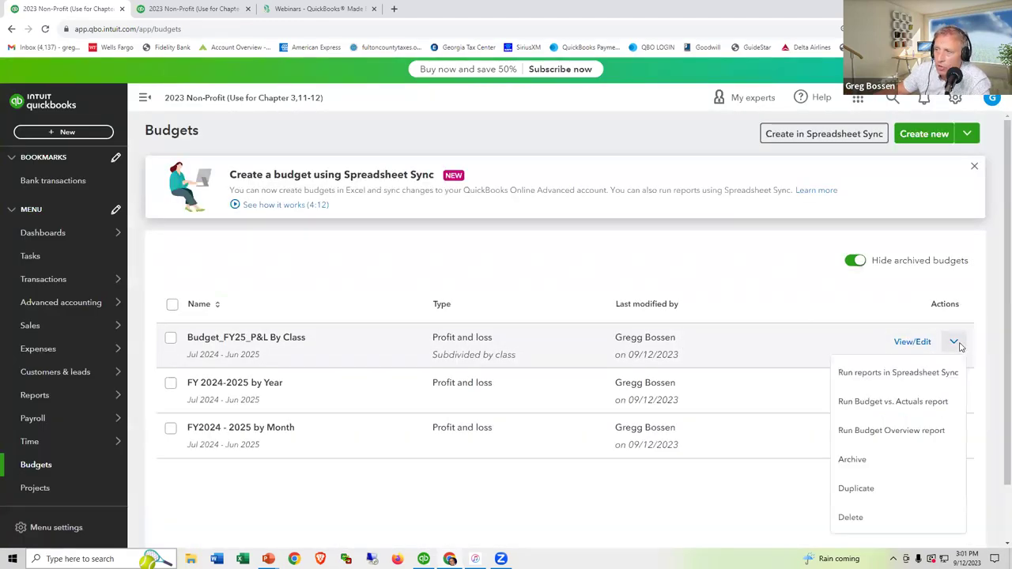
{"action": "left_click", "coordinate": [907, 402]}
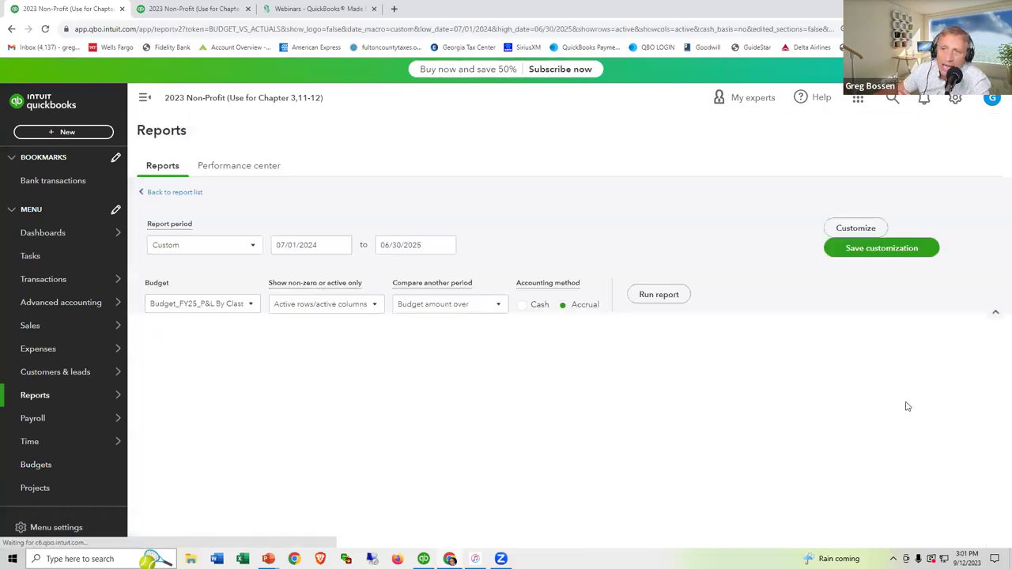
{"action": "scroll", "coordinate": [908, 409], "scroll_direction": "down", "scroll_amount": 2}
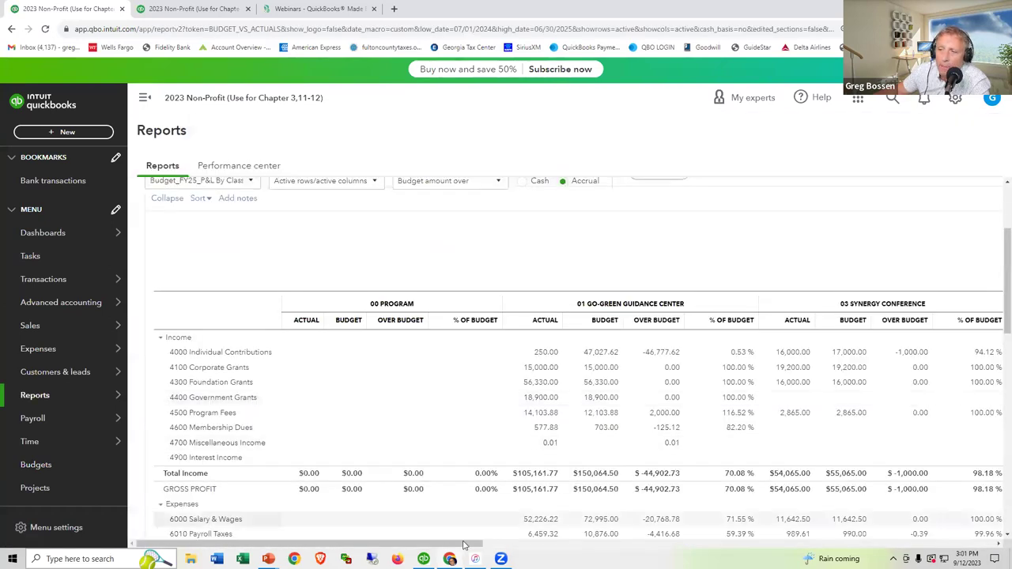
{"action": "left_click_drag", "start_coordinate": [466, 548], "coordinate": [568, 548]}
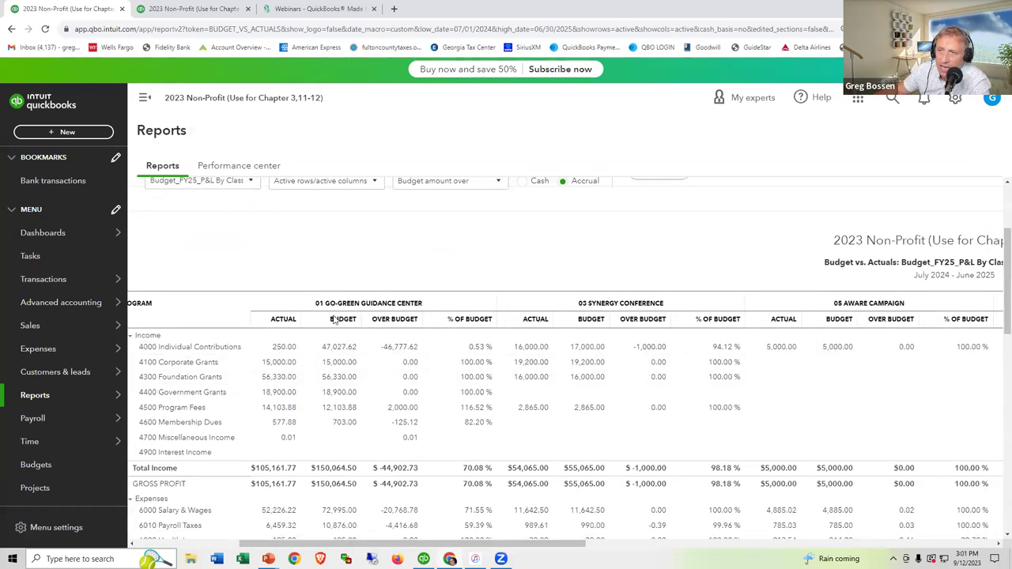
{"action": "left_click_drag", "start_coordinate": [492, 544], "coordinate": [664, 546]}
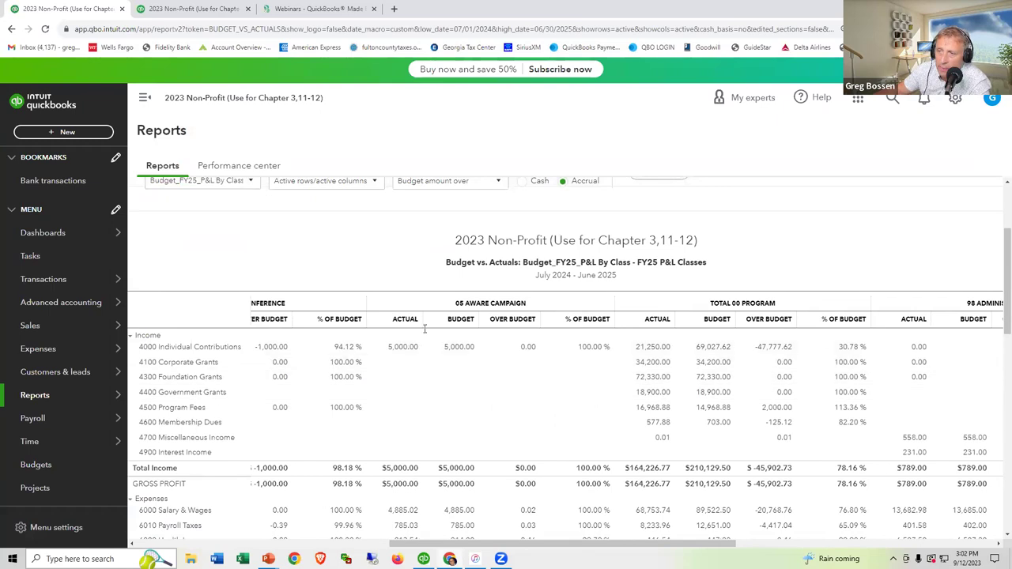
{"action": "left_click_drag", "start_coordinate": [544, 549], "coordinate": [794, 549]}
{"action": "scroll", "coordinate": [691, 282], "scroll_direction": "up", "scroll_amount": 2}
{"action": "scroll", "coordinate": [566, 261], "scroll_direction": "up", "scroll_amount": 2}
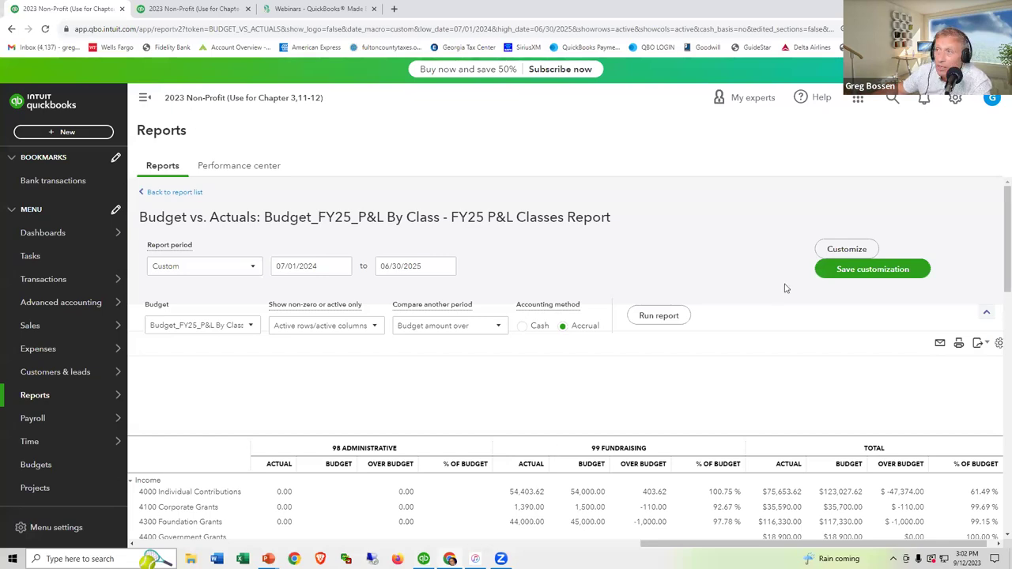
Step: Customize the report to show the Accounts vs. Total grid and rerun it
{"action": "left_click", "coordinate": [843, 255]}
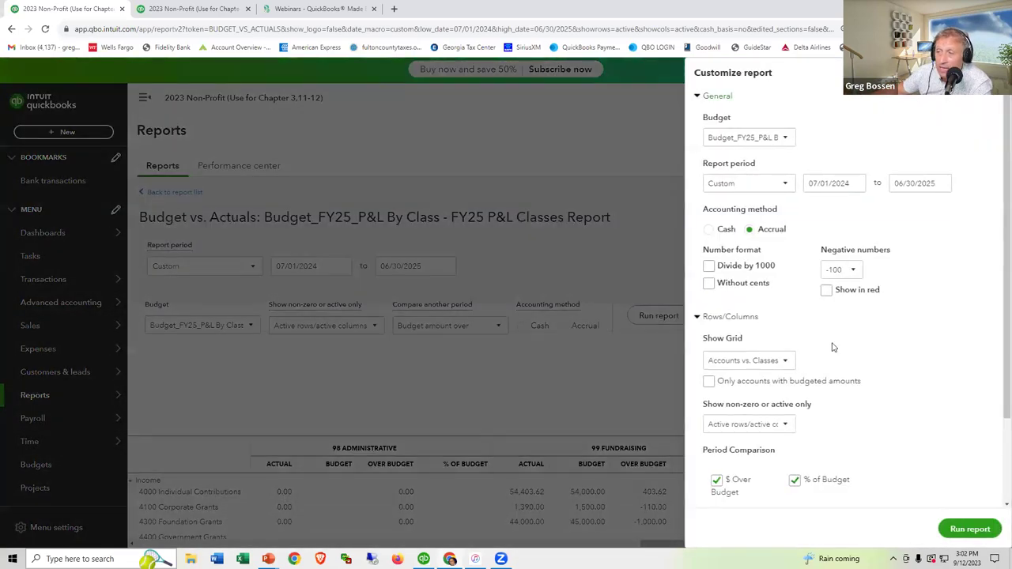
{"action": "left_click", "coordinate": [786, 361]}
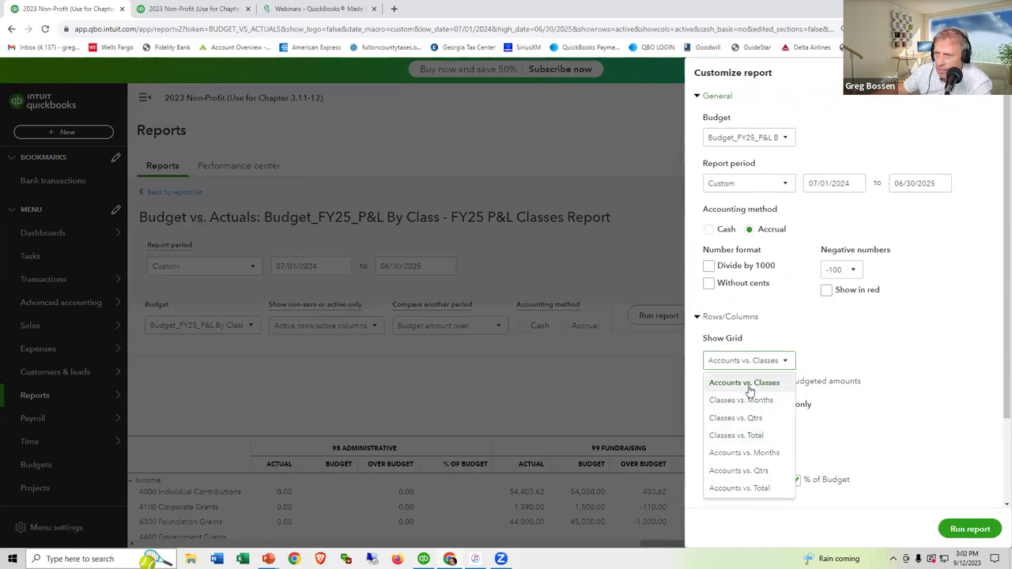
{"action": "left_click", "coordinate": [734, 489]}
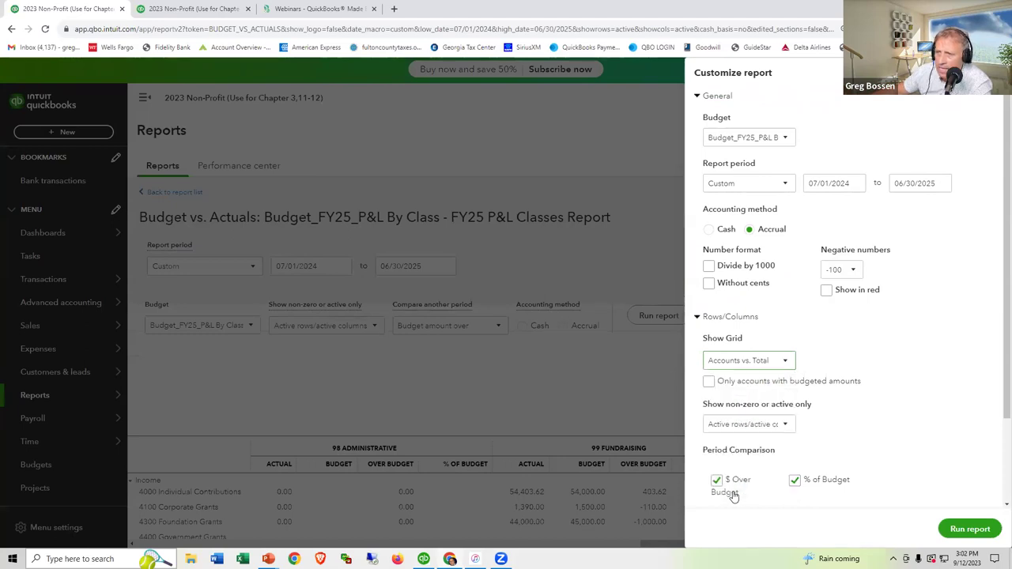
{"action": "left_click", "coordinate": [969, 529]}
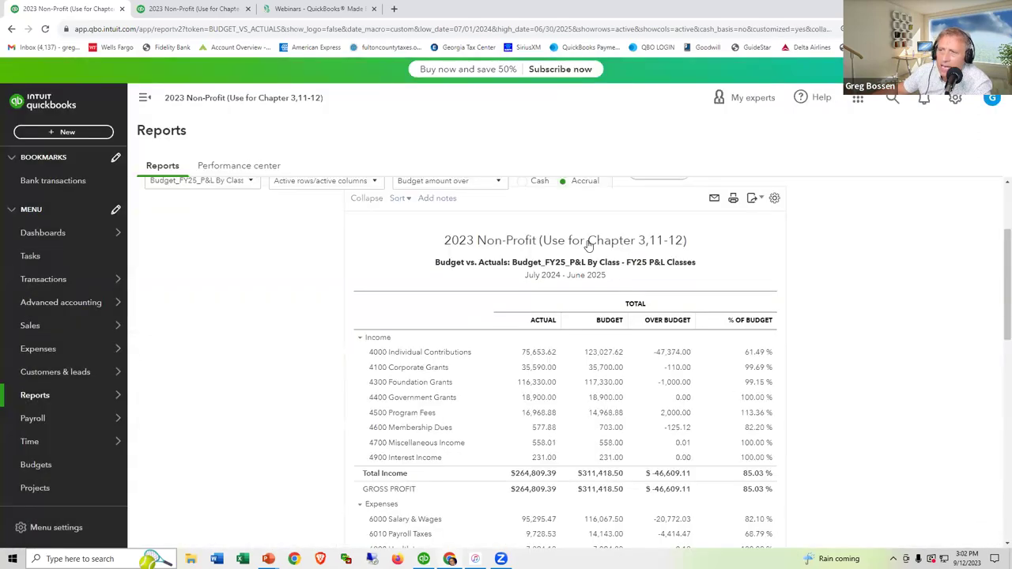
{"action": "scroll", "coordinate": [928, 233], "scroll_direction": "up", "scroll_amount": 1}
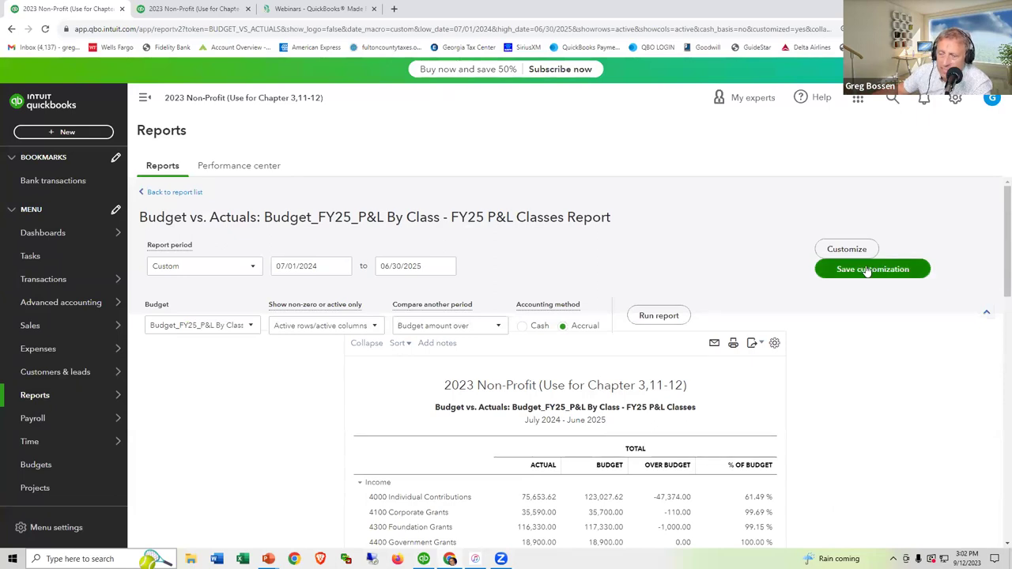
{"action": "left_click", "coordinate": [867, 270]}
{"action": "left_click", "coordinate": [851, 323]}
{"action": "left_click_drag", "start_coordinate": [851, 326], "coordinate": [690, 328]}
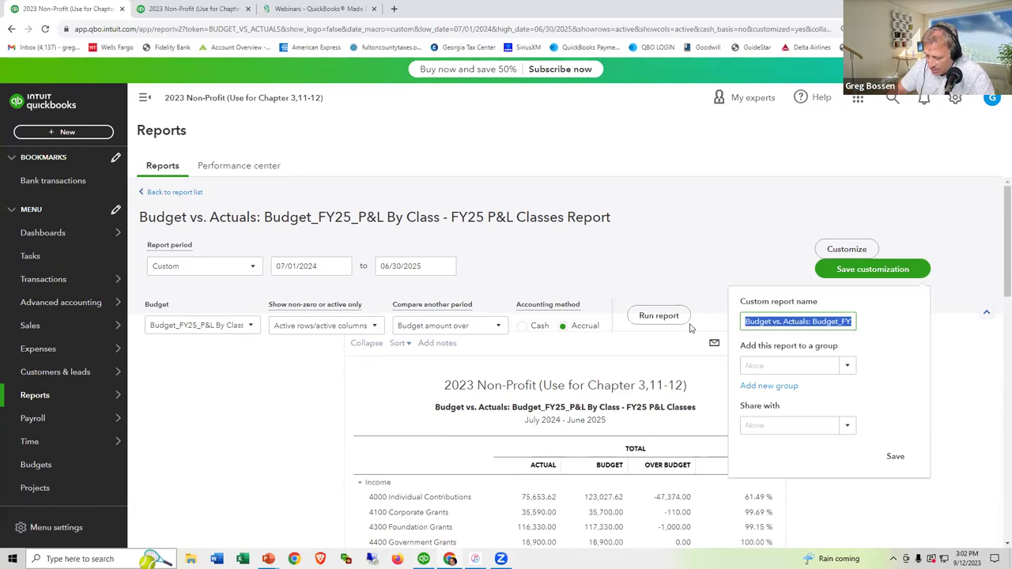
{"action": "type", "text": "Budget"}
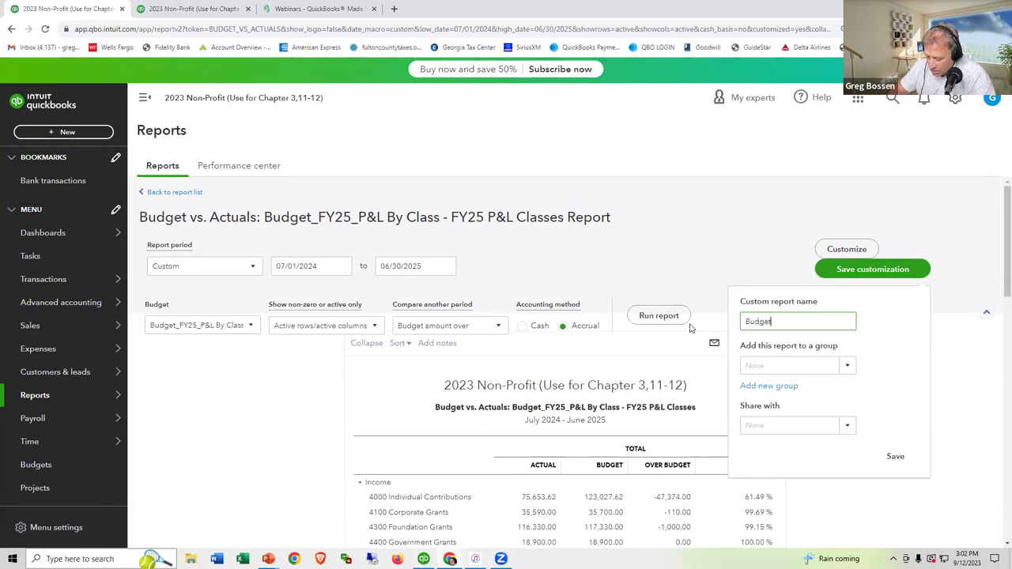
{"action": "type", "text": " toactual"}
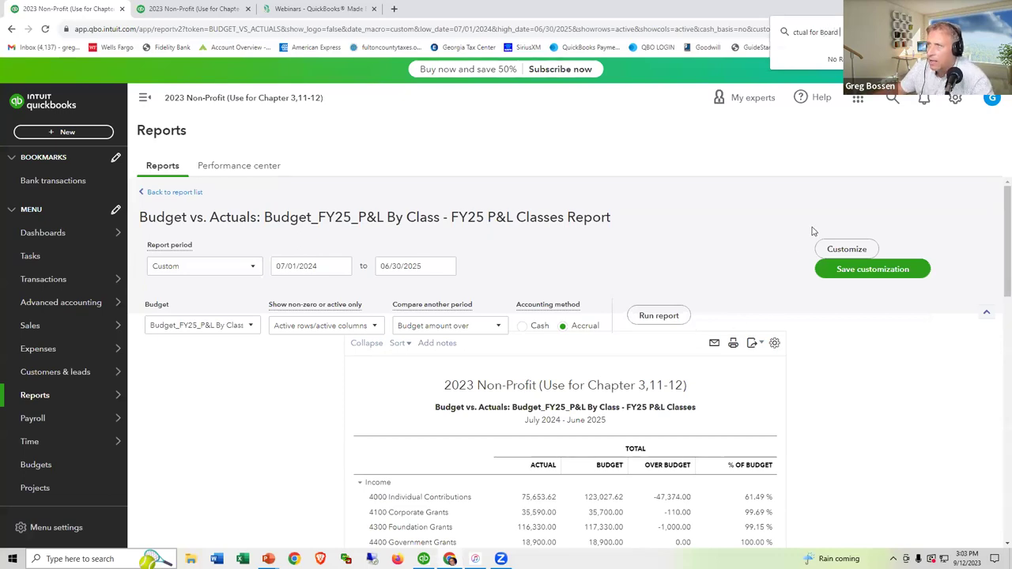
Step: Save the customized report under the name "Budget to Actual for Board"
{"action": "left_click", "coordinate": [851, 266]}
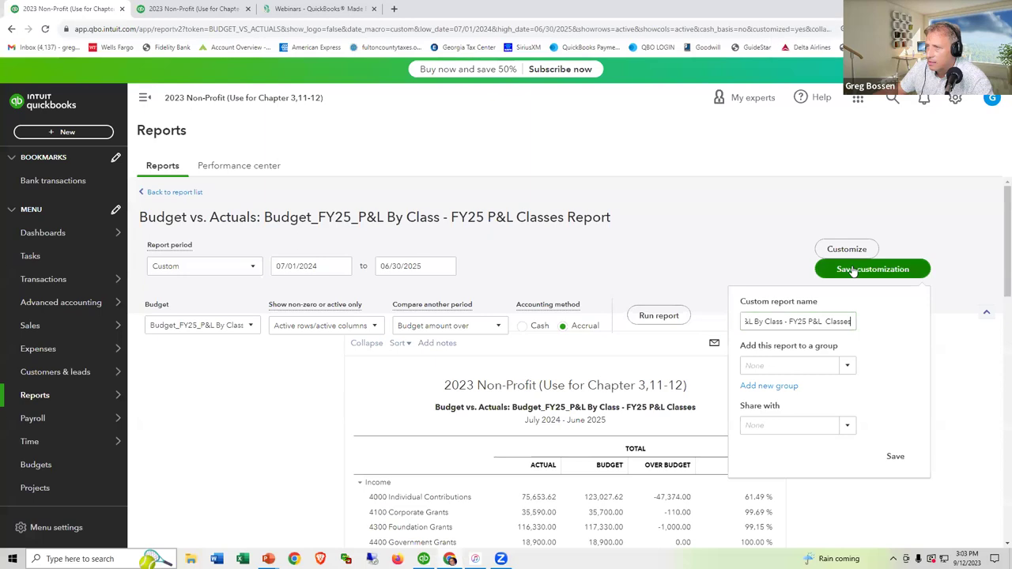
{"action": "triple_click", "coordinate": [853, 321]}
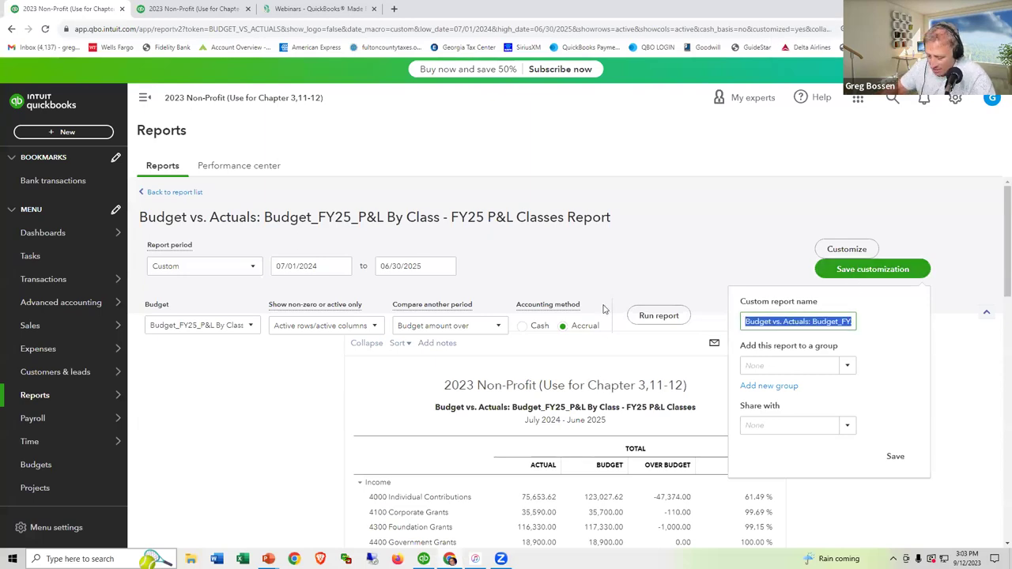
{"action": "type", "text": "Budget to"}
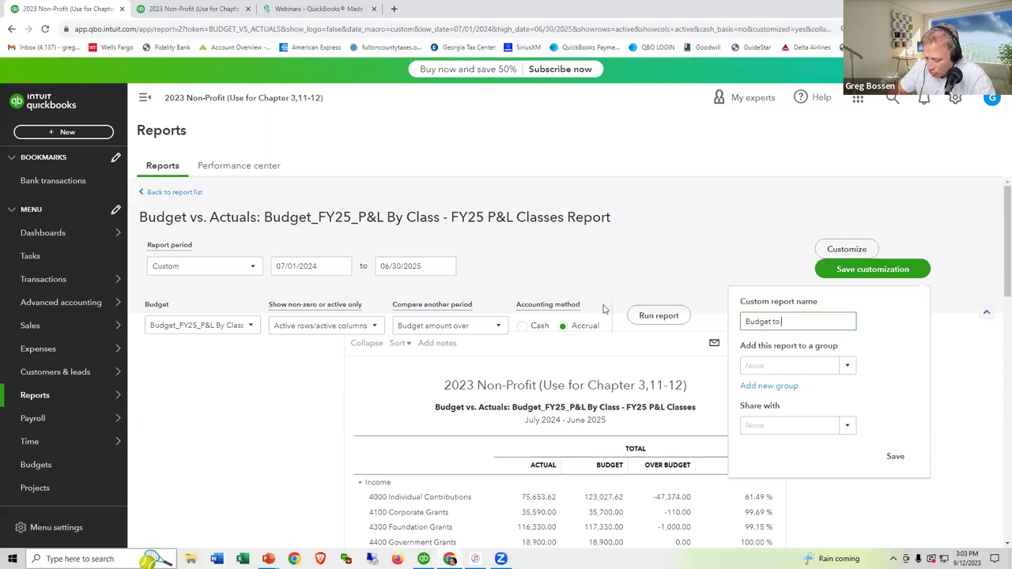
{"action": "type", "text": " Actu"}
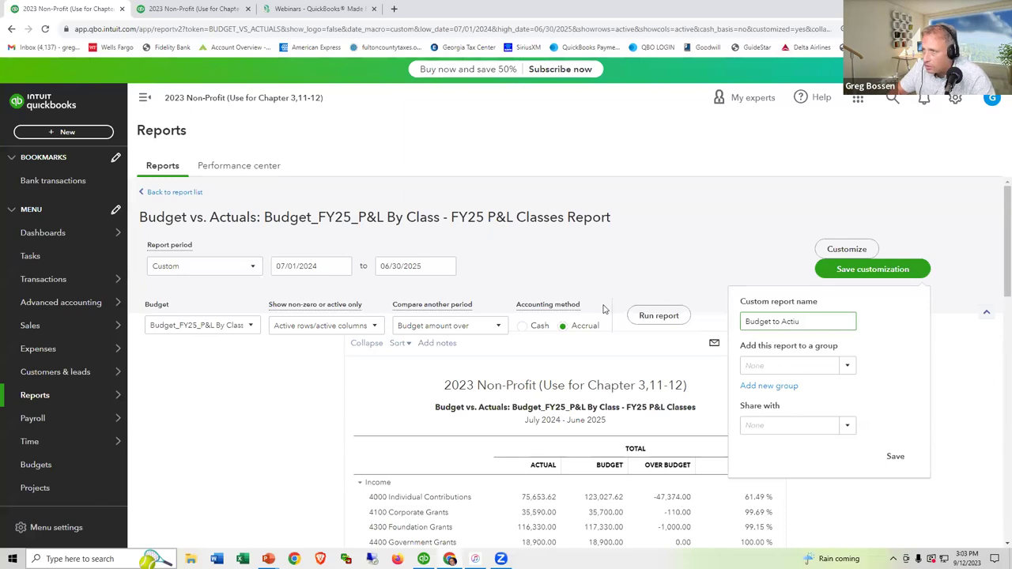
{"action": "type", "text": "al for Board"}
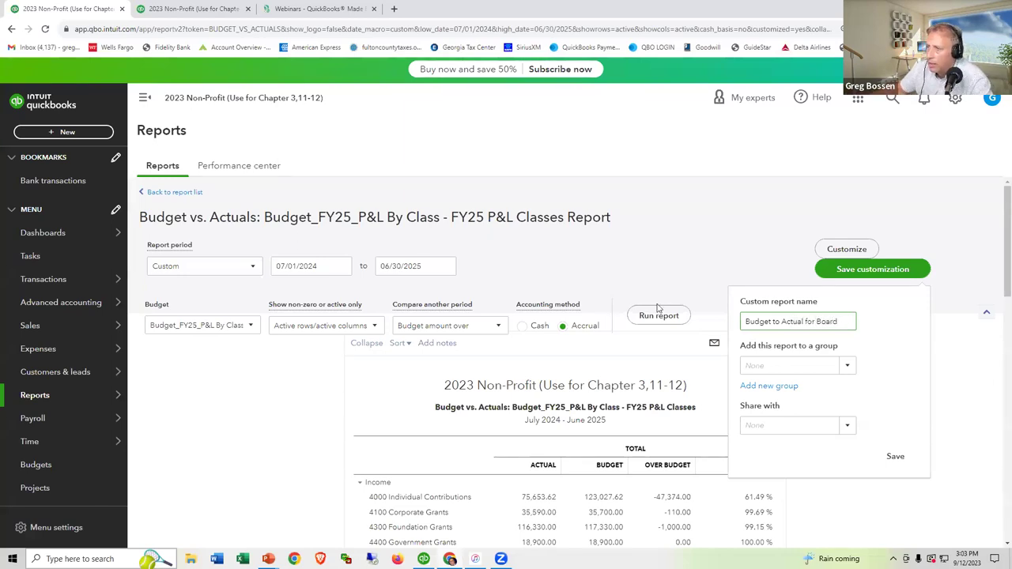
{"action": "left_click", "coordinate": [896, 456]}
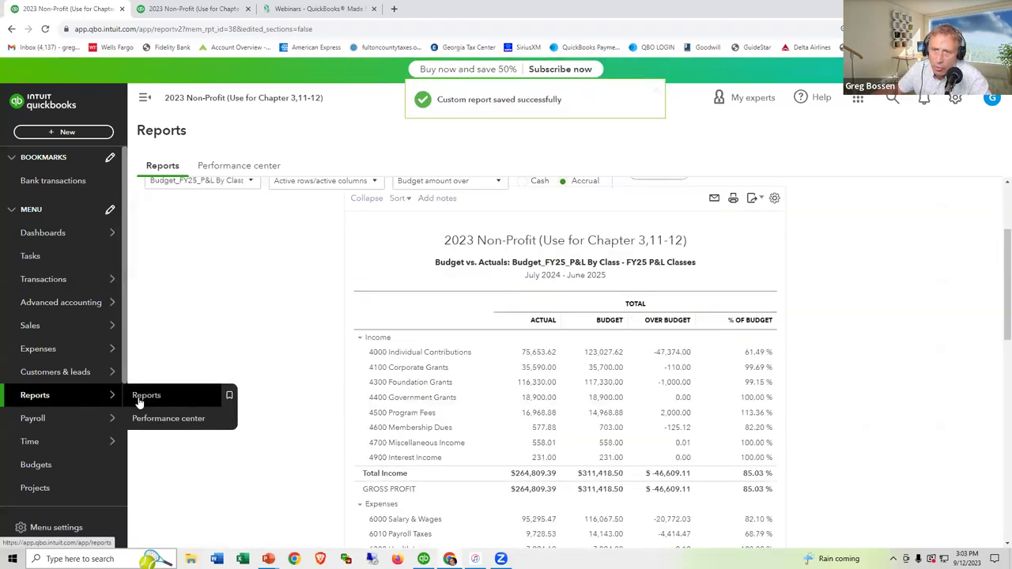
Step: Open the saved "Budget to Actual for Board" report from the list of custom reports
{"action": "left_click", "coordinate": [141, 396]}
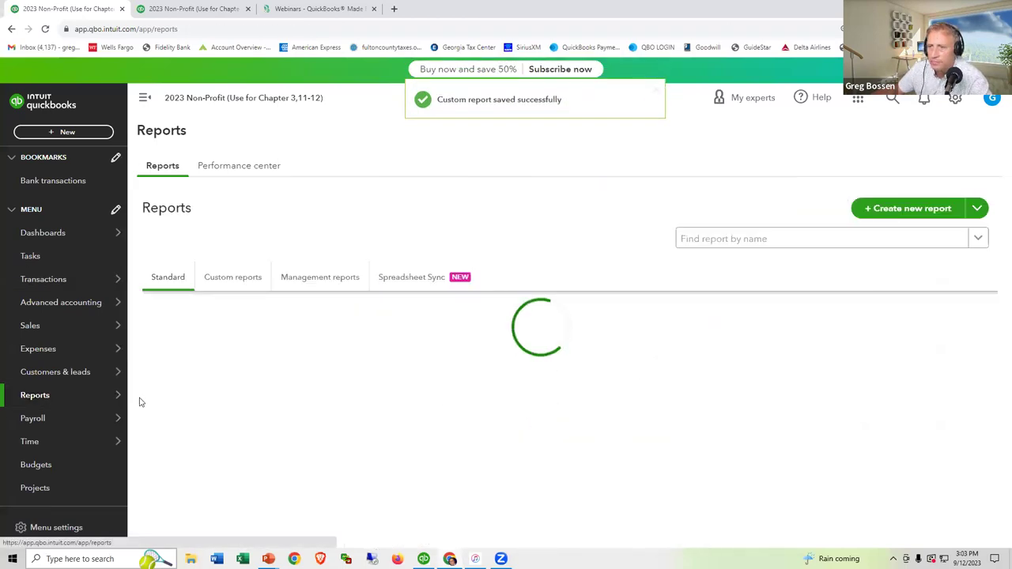
{"action": "left_click", "coordinate": [220, 280]}
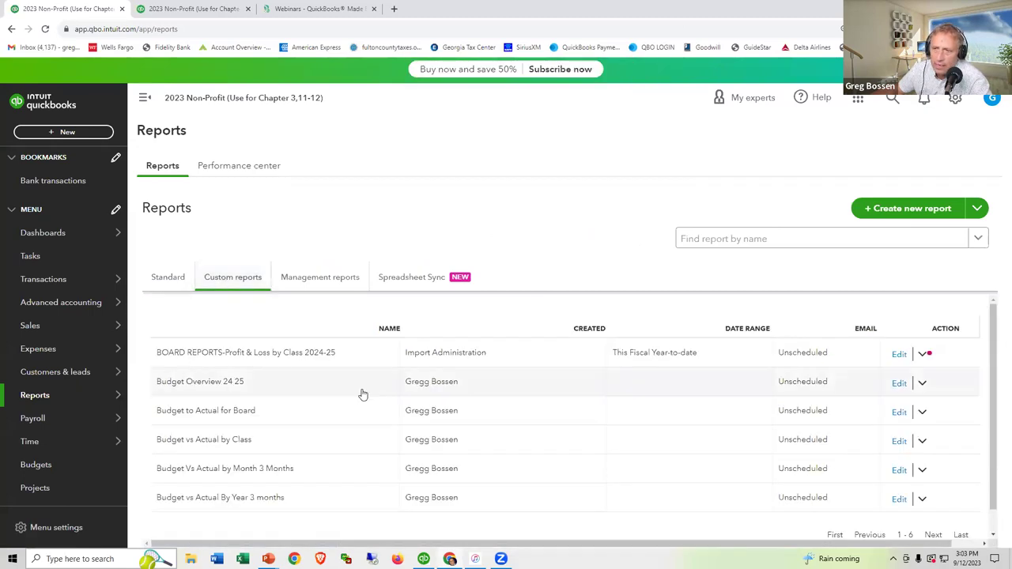
{"action": "left_click", "coordinate": [207, 413]}
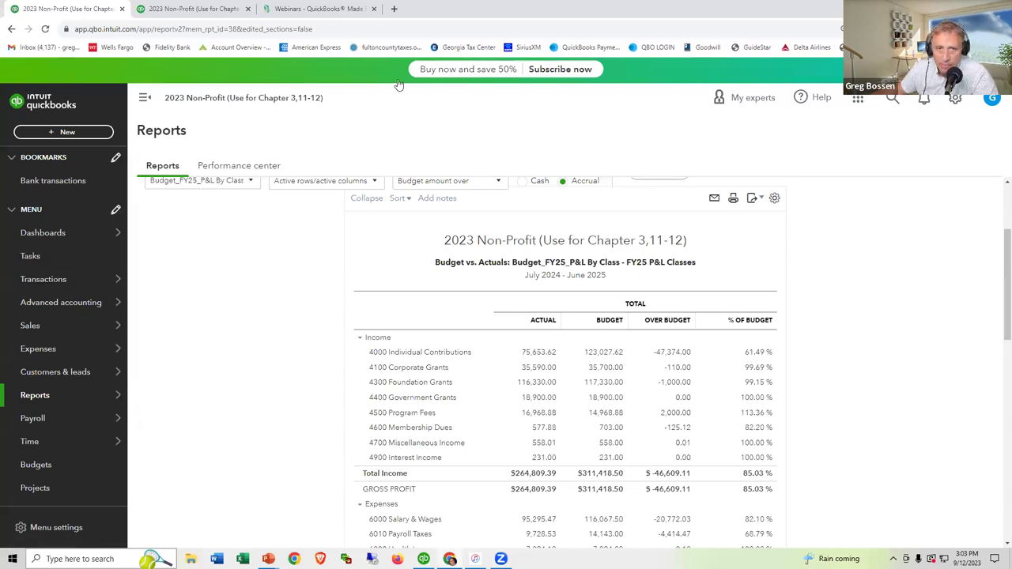
Step: Switch to the PowerPoint slide show and go back from the Agenda to the "QBME's Nonprofit Services" slide
{"action": "key", "text": "alt+Tab"}
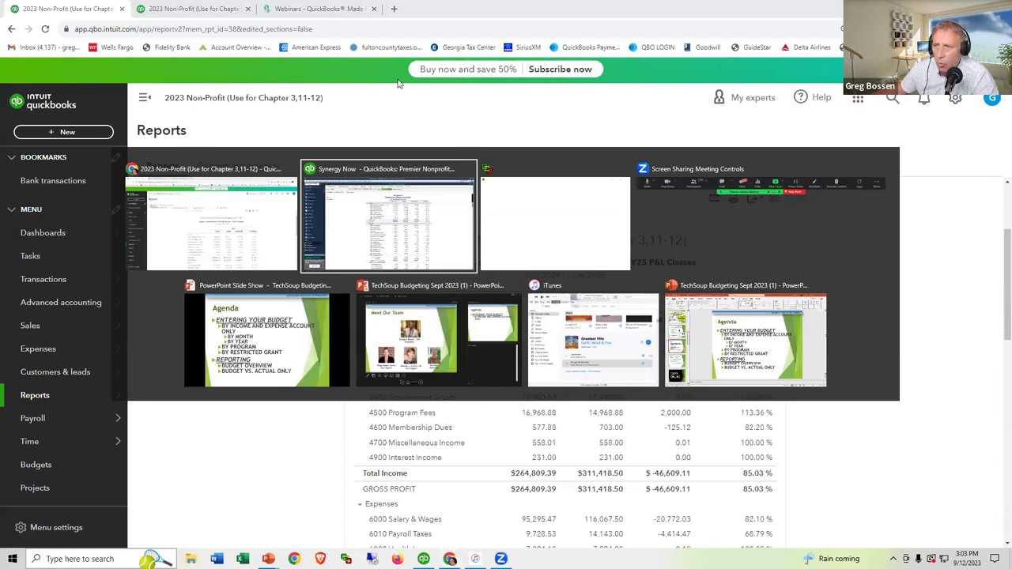
{"action": "key", "text": "alt+Tab"}
{"action": "key", "text": "alt+Tab"}
{"action": "key", "text": "alt+Tab"}
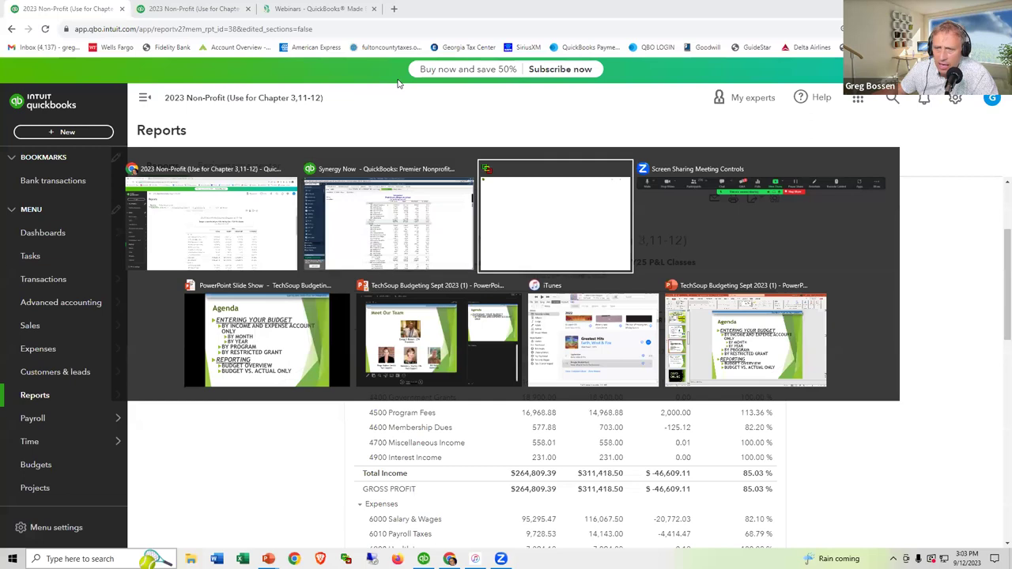
{"action": "key", "text": "Left"}
{"action": "key", "text": "Left"}
{"action": "key", "text": "Left"}
{"action": "key", "text": "Left"}
{"action": "key", "text": "Left"}
{"action": "key", "text": "Left"}
{"action": "key", "text": "Left"}
{"action": "key", "text": "Left"}
{"action": "key", "text": "Left"}
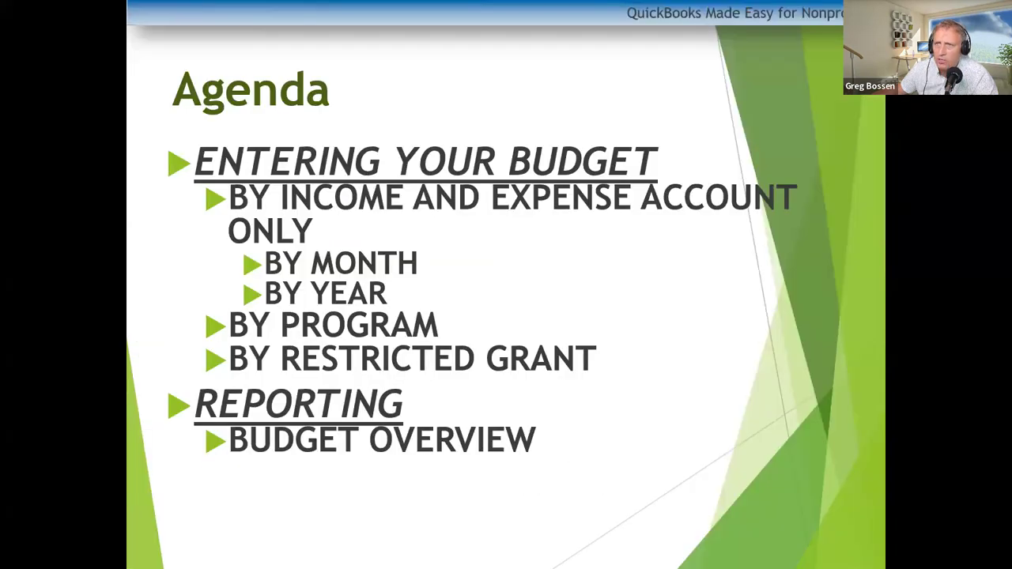
{"action": "key", "text": "Left"}
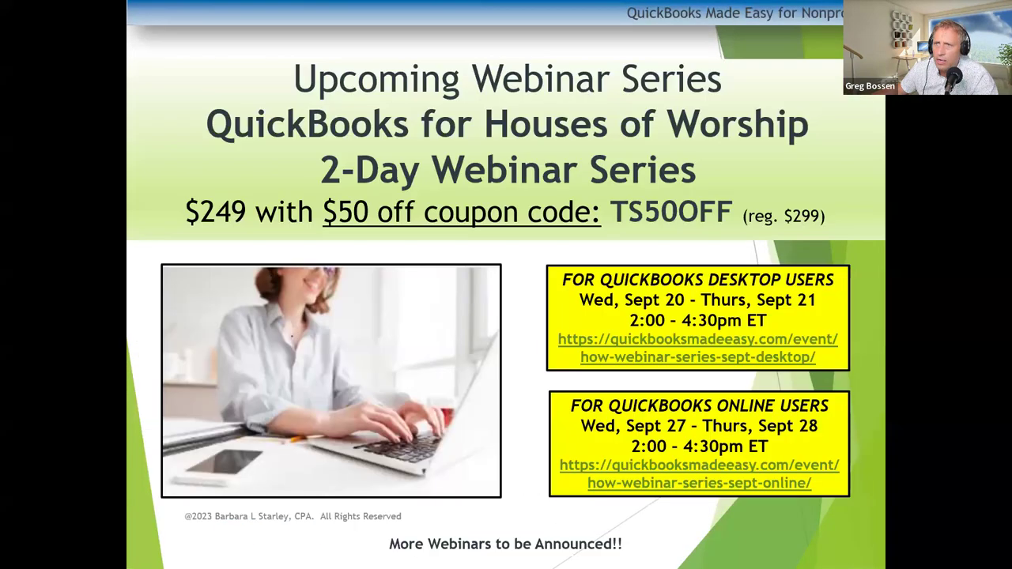
{"action": "key", "text": "Left"}
{"action": "key", "text": "Left"}
{"action": "key", "text": "Left"}
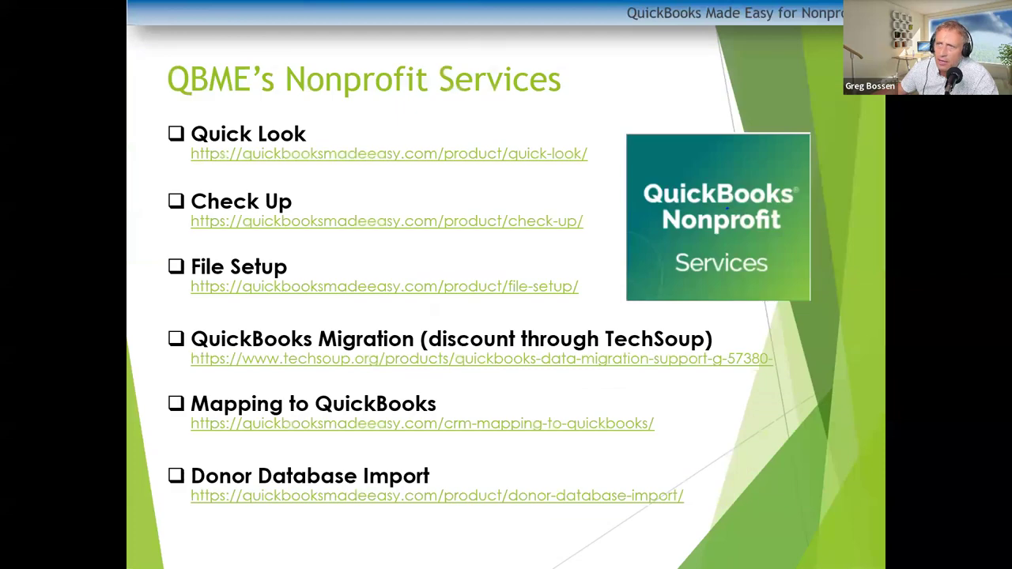